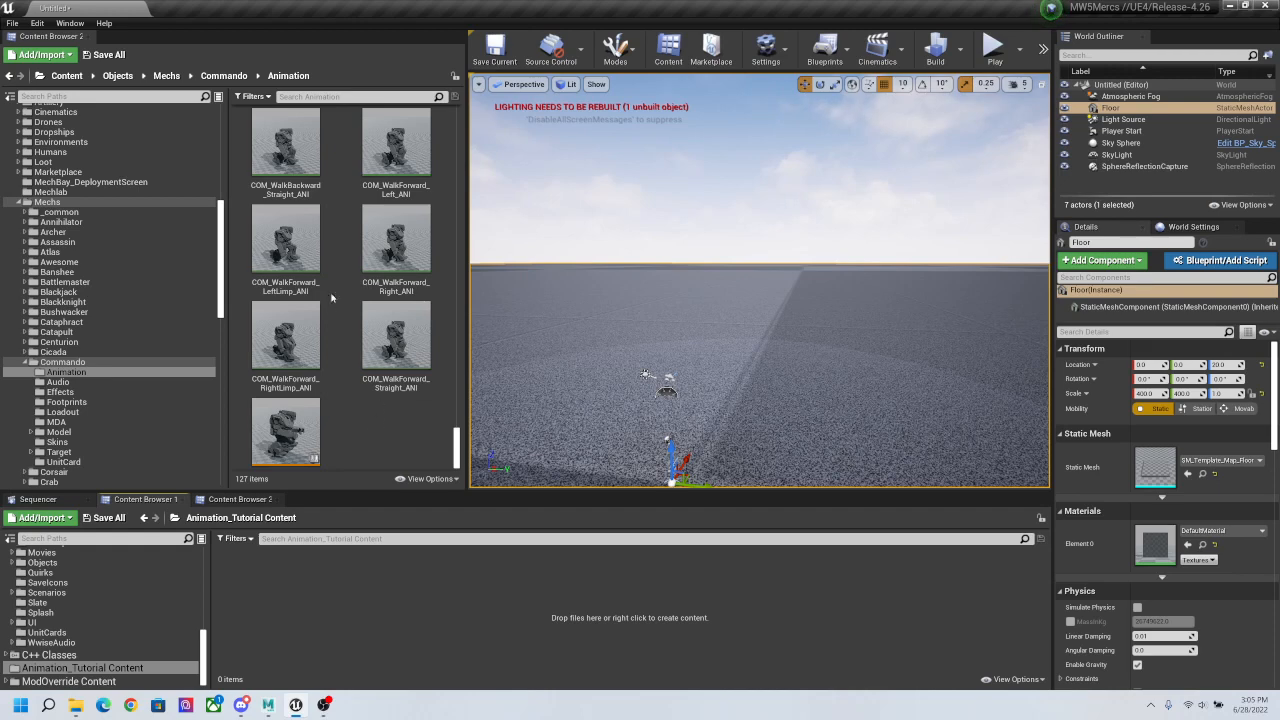
Step: Open the COM_WalkForward_Straight_ANI animation and set its preview mesh to Commando_SKM
double_click(397, 326)
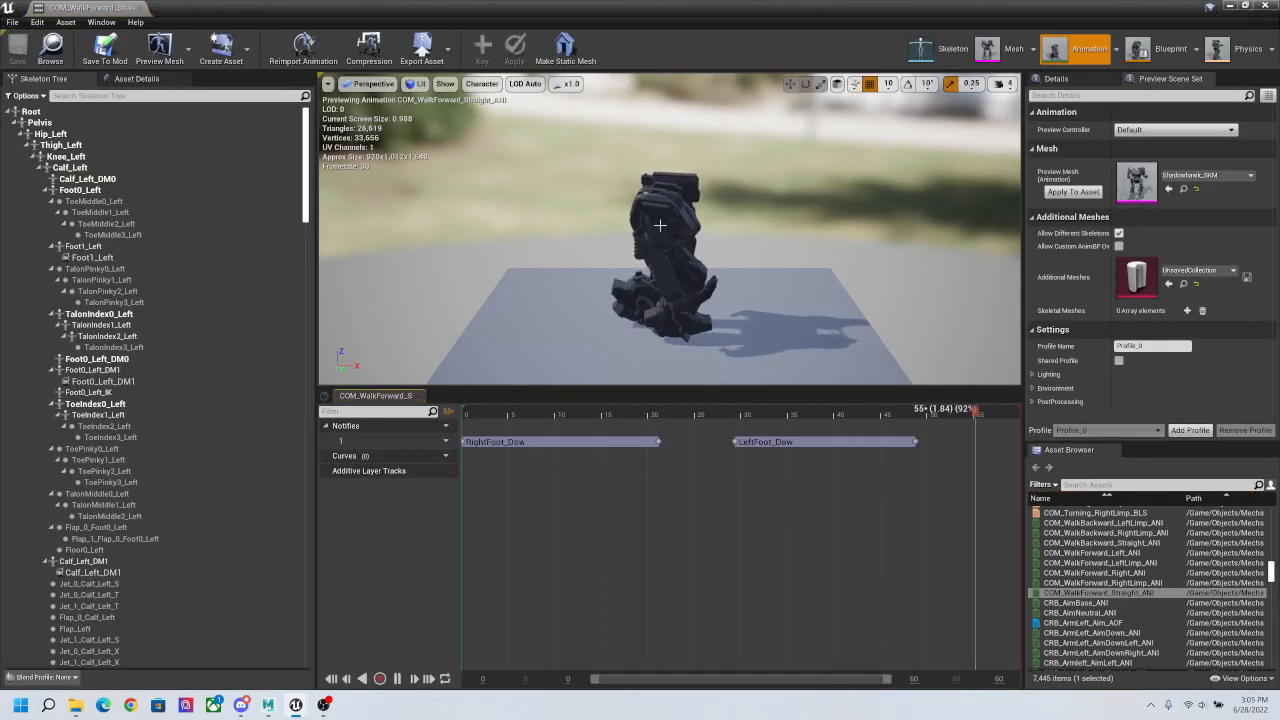
alt+drag(667, 223, 788, 237)
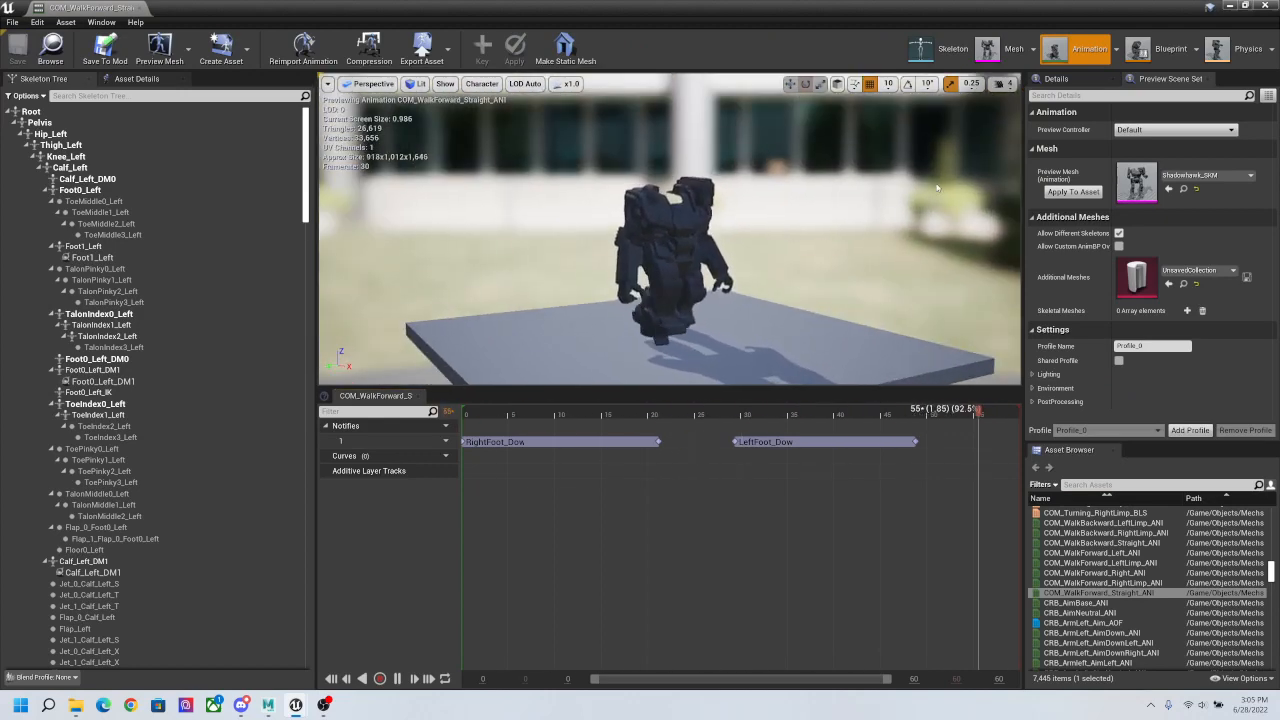
click(1195, 180)
text(com)
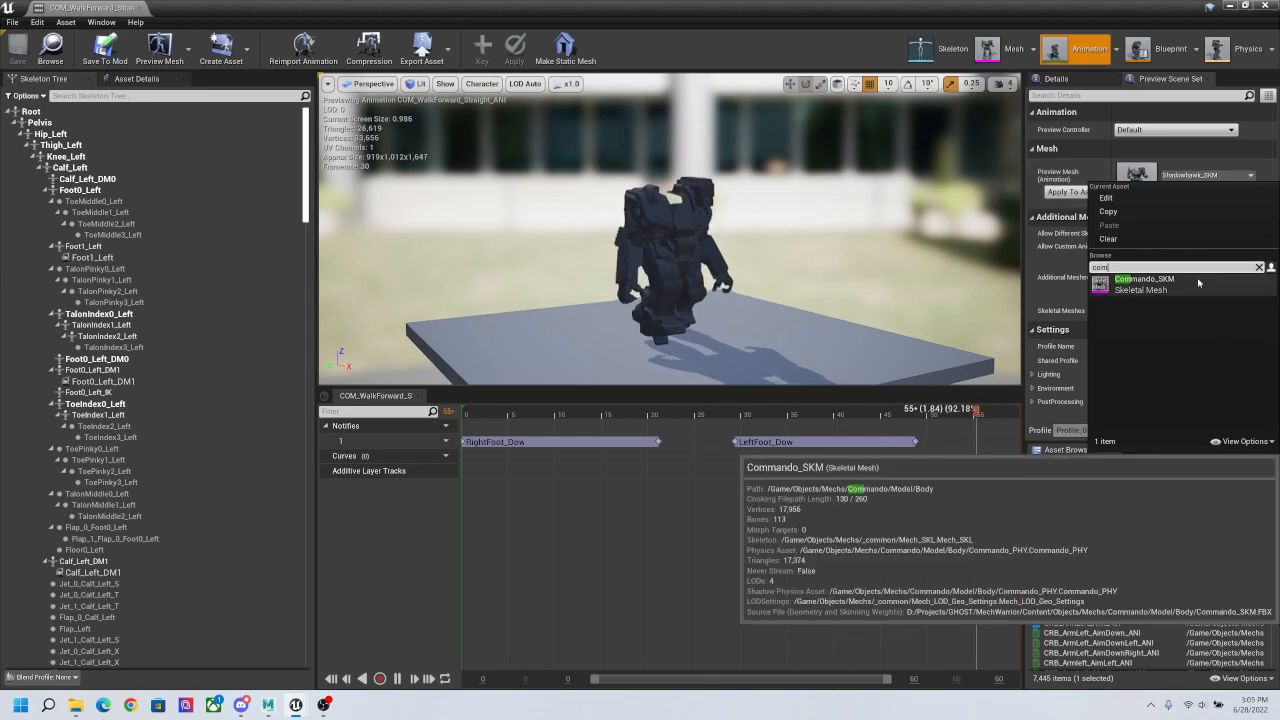
click(1141, 281)
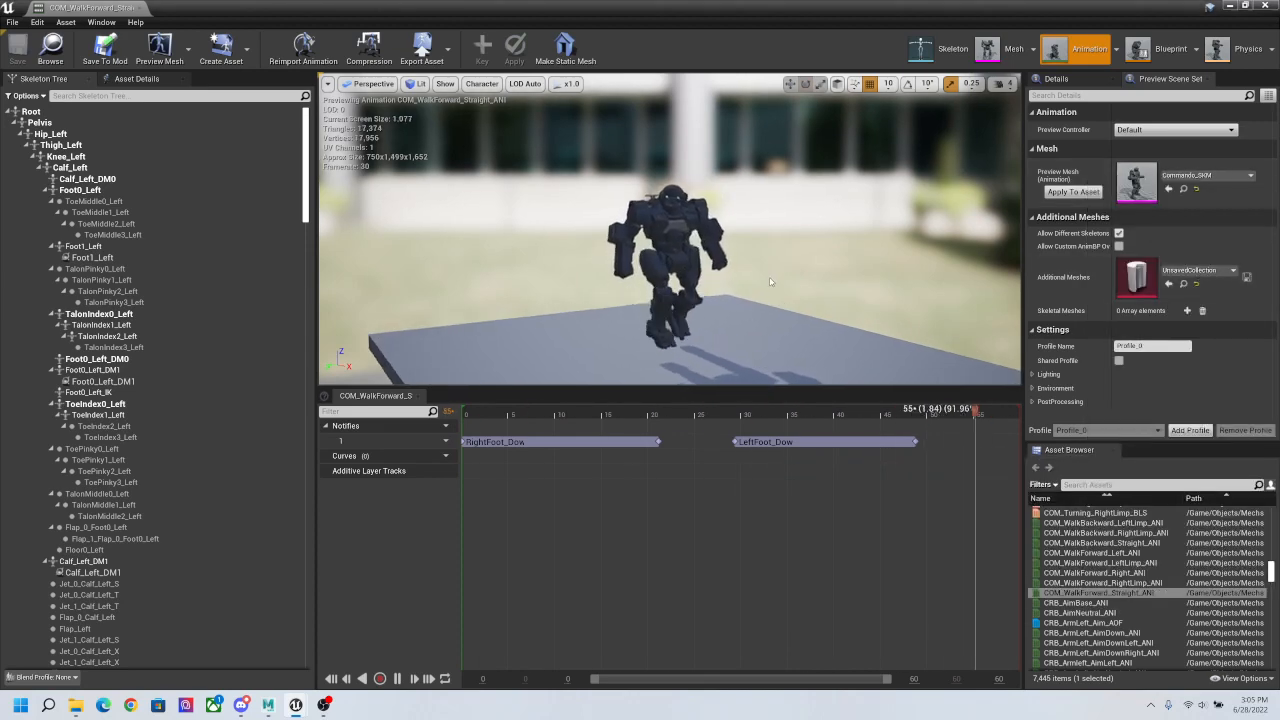
Step: Examine the walk animation from several angles, pausing playback and returning the timeline to frame 0
alt+drag(741, 287, 900, 288)
alt+drag(759, 232, 540, 235)
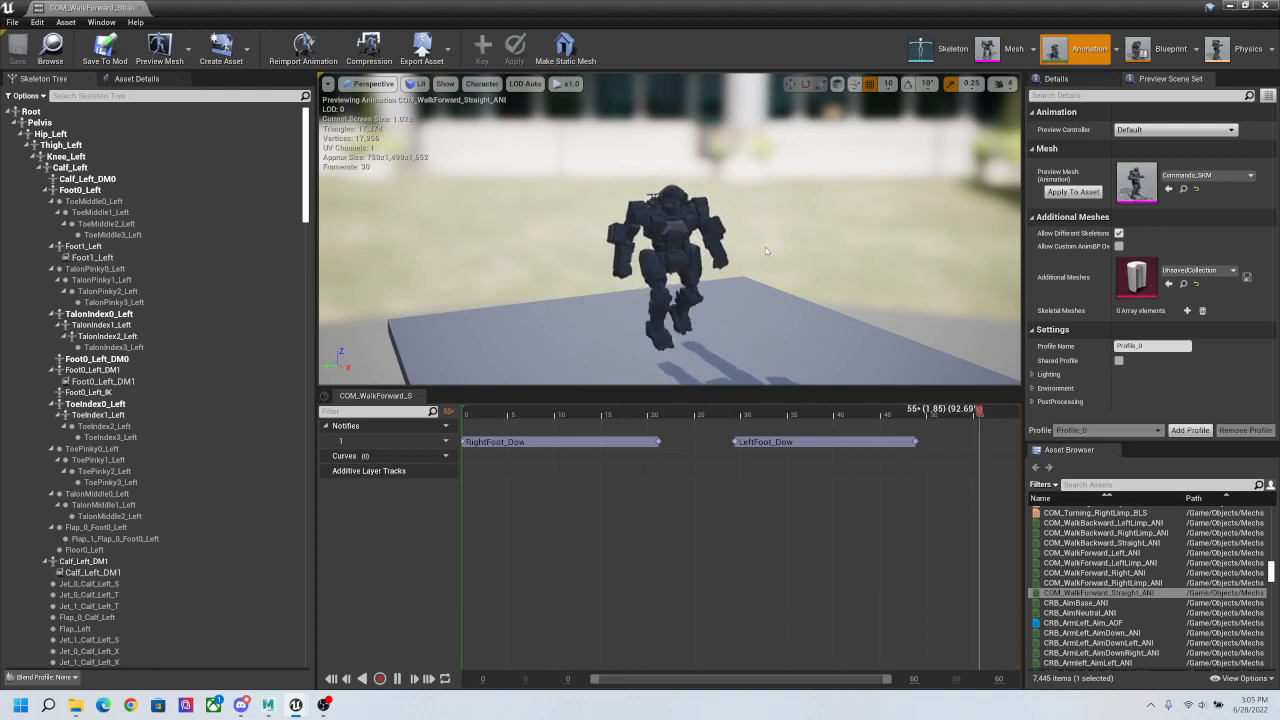
alt+drag(765, 247, 796, 275)
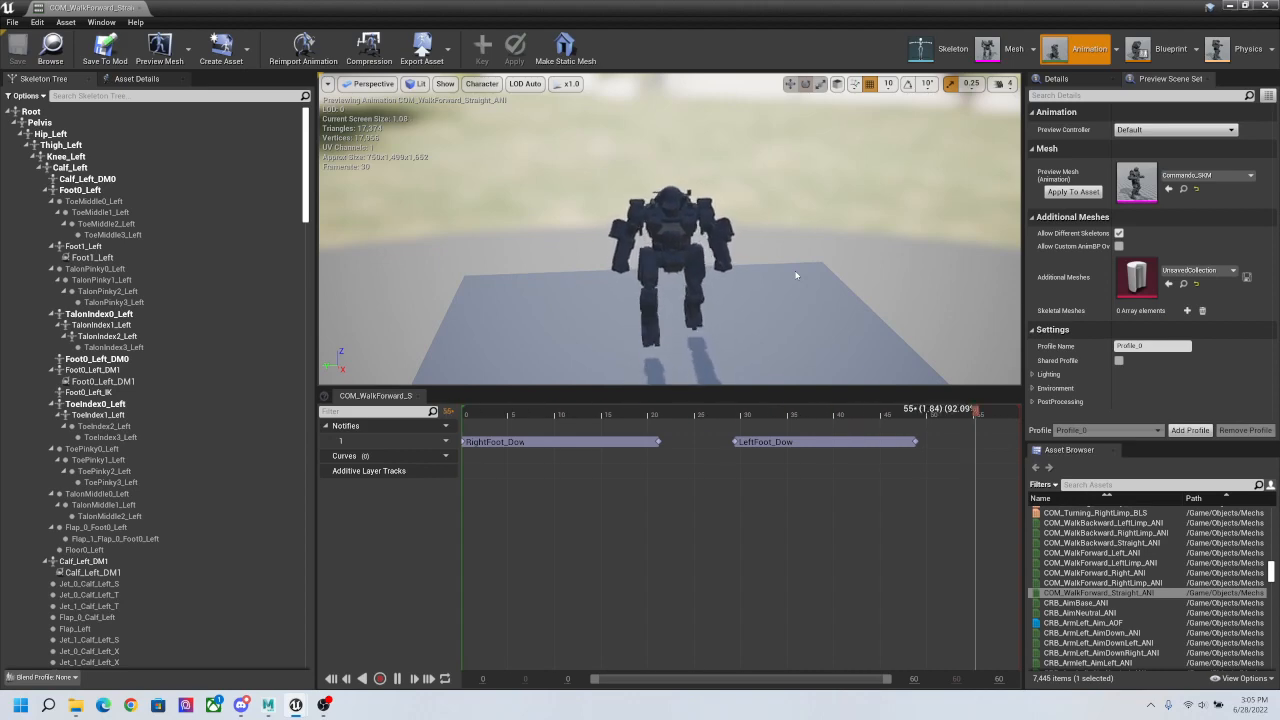
alt+drag(796, 275, 771, 268)
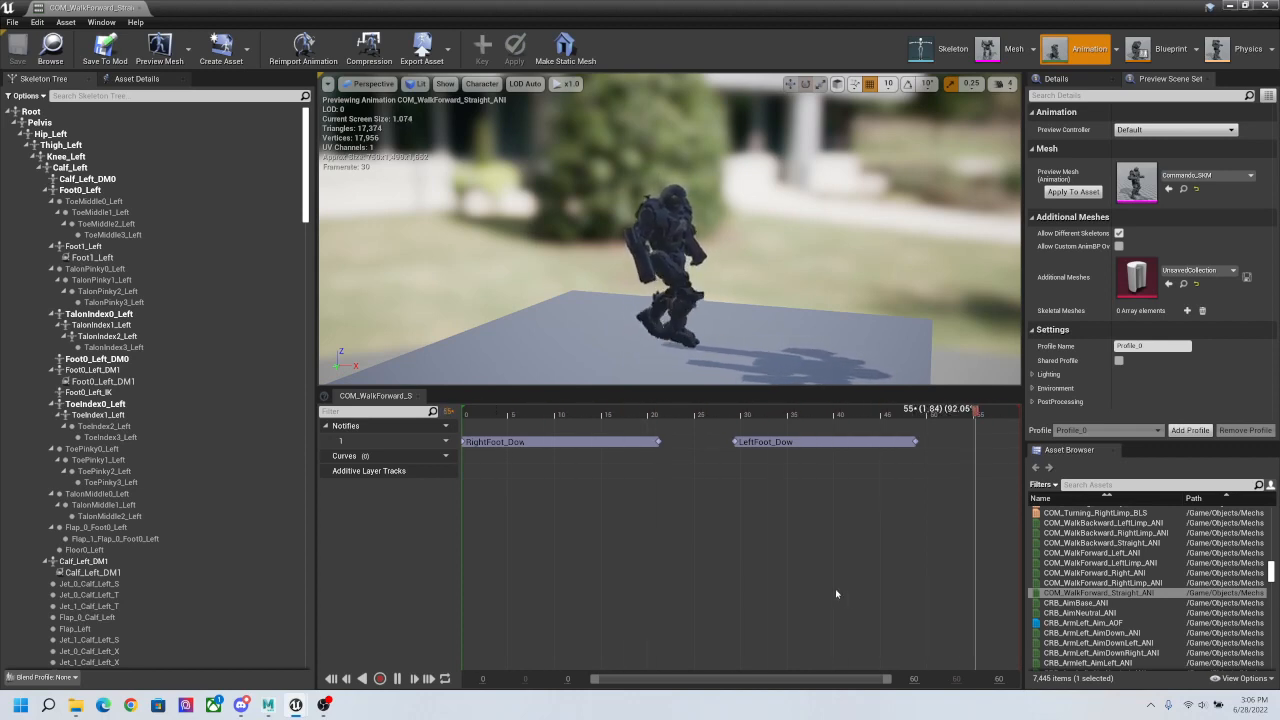
drag(735, 175, 793, 236)
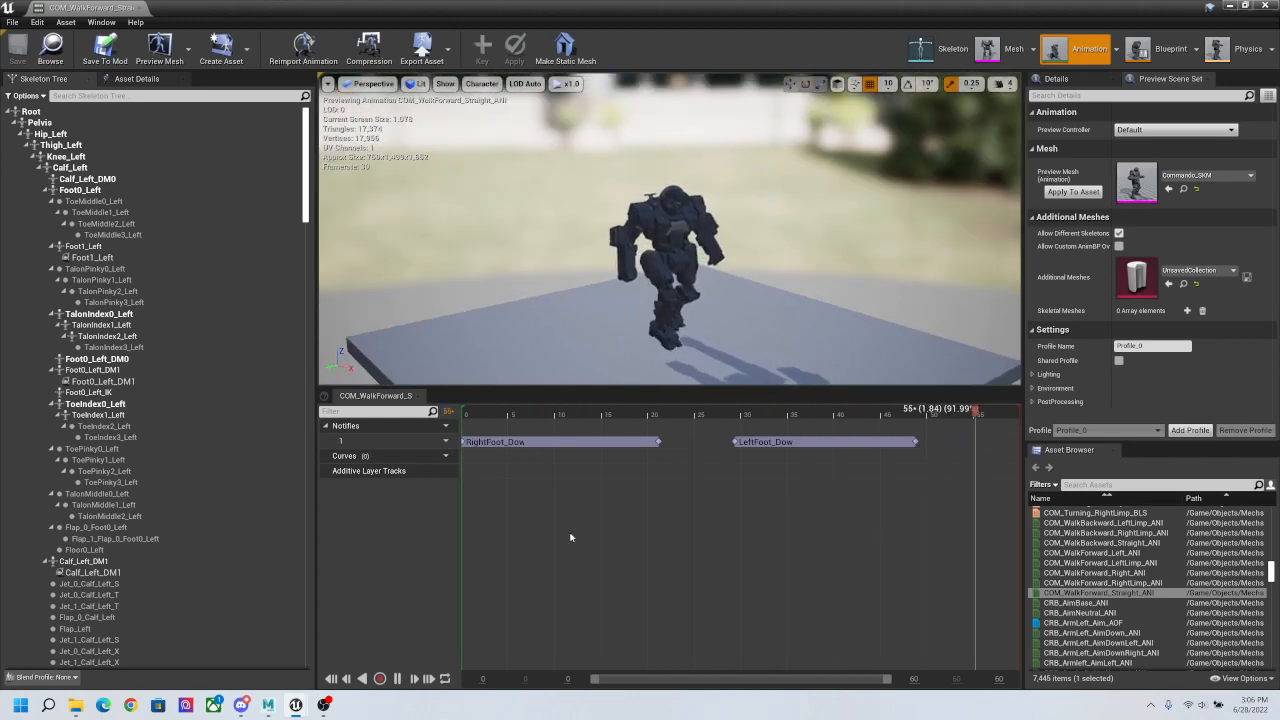
click(399, 678)
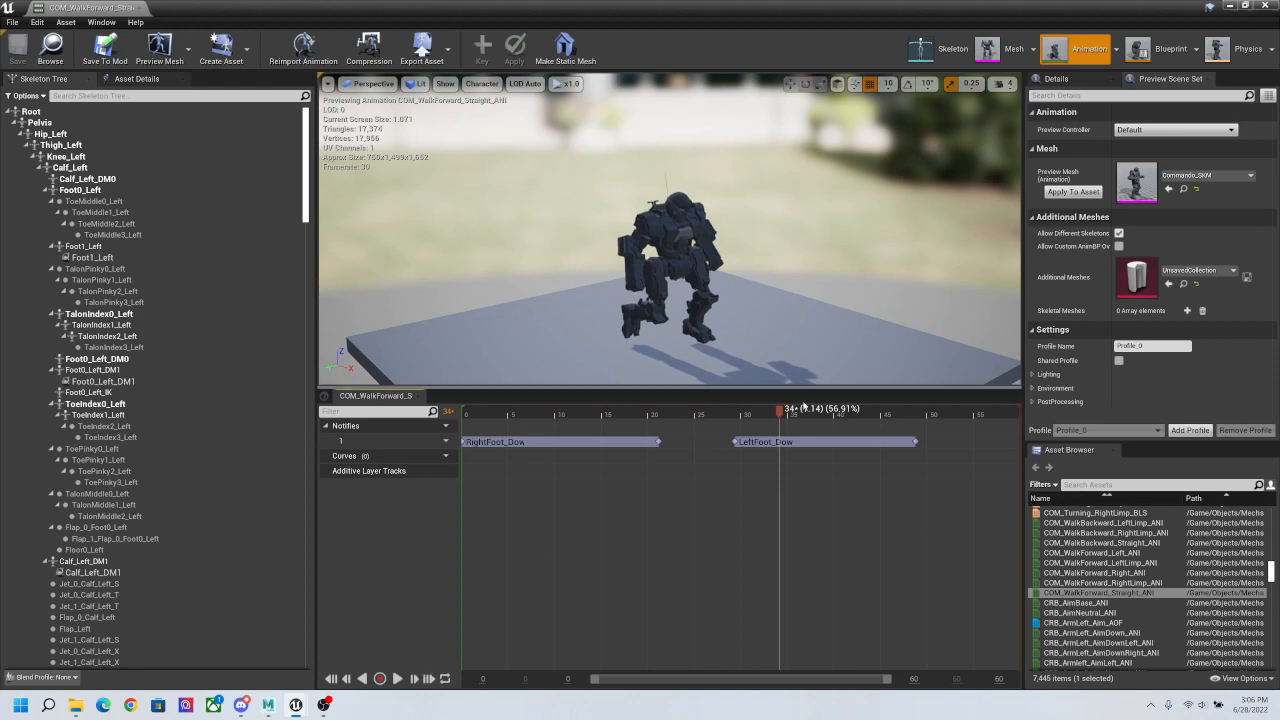
drag(682, 415, 467, 427)
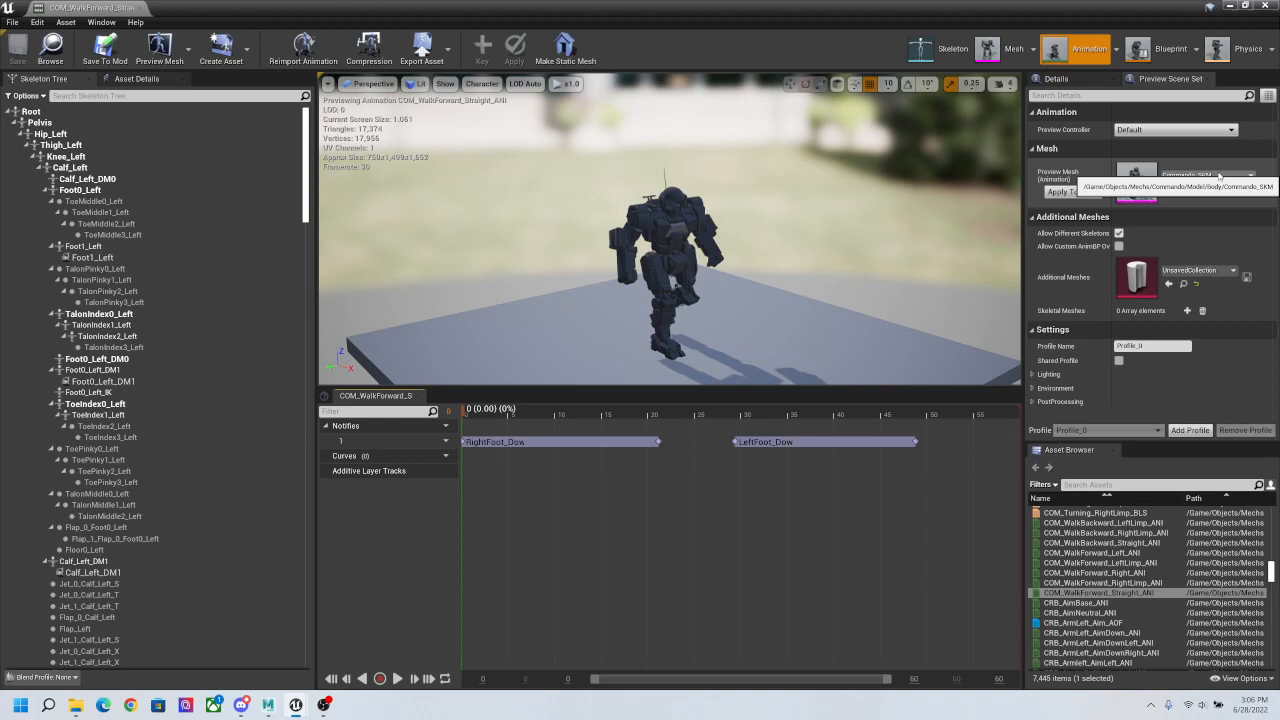
Step: Export the animation data to FBX, overwriting COM_WalkForward_Straight_ANI.fbx, with FBX 2018 compatibility and the preview mesh included
click(65, 22)
mouse_move(155, 158)
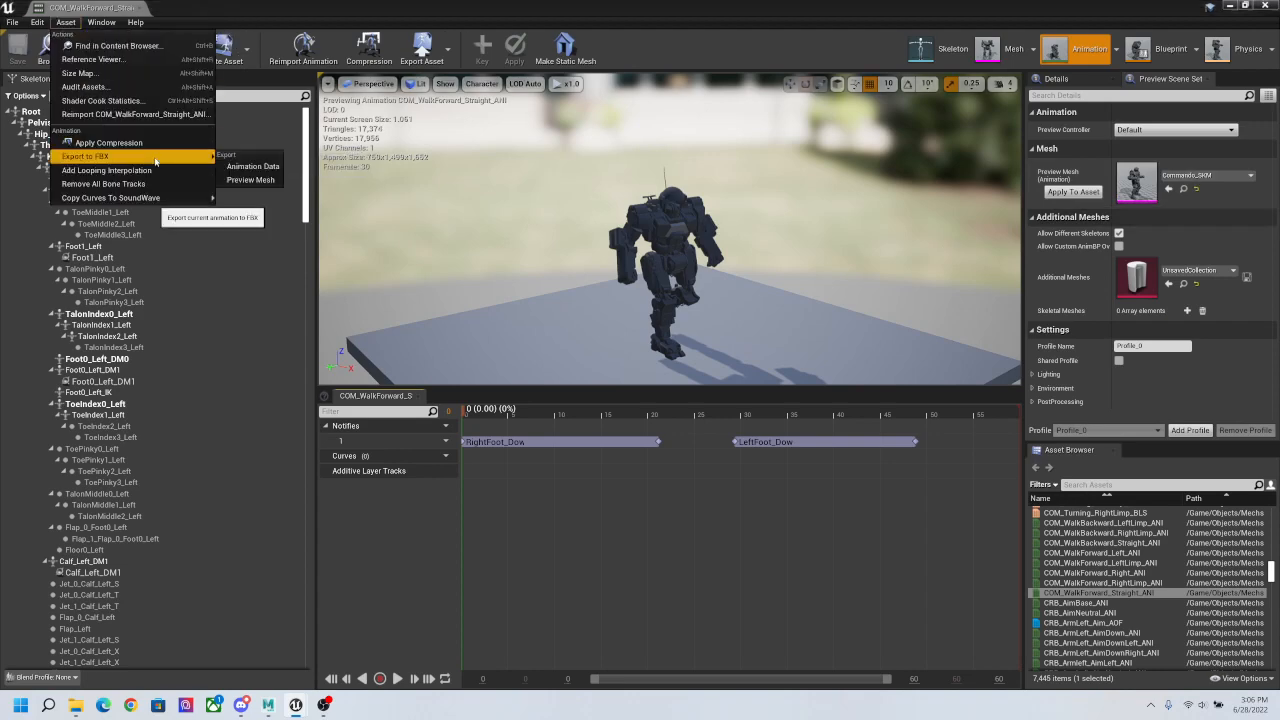
click(252, 166)
click(266, 122)
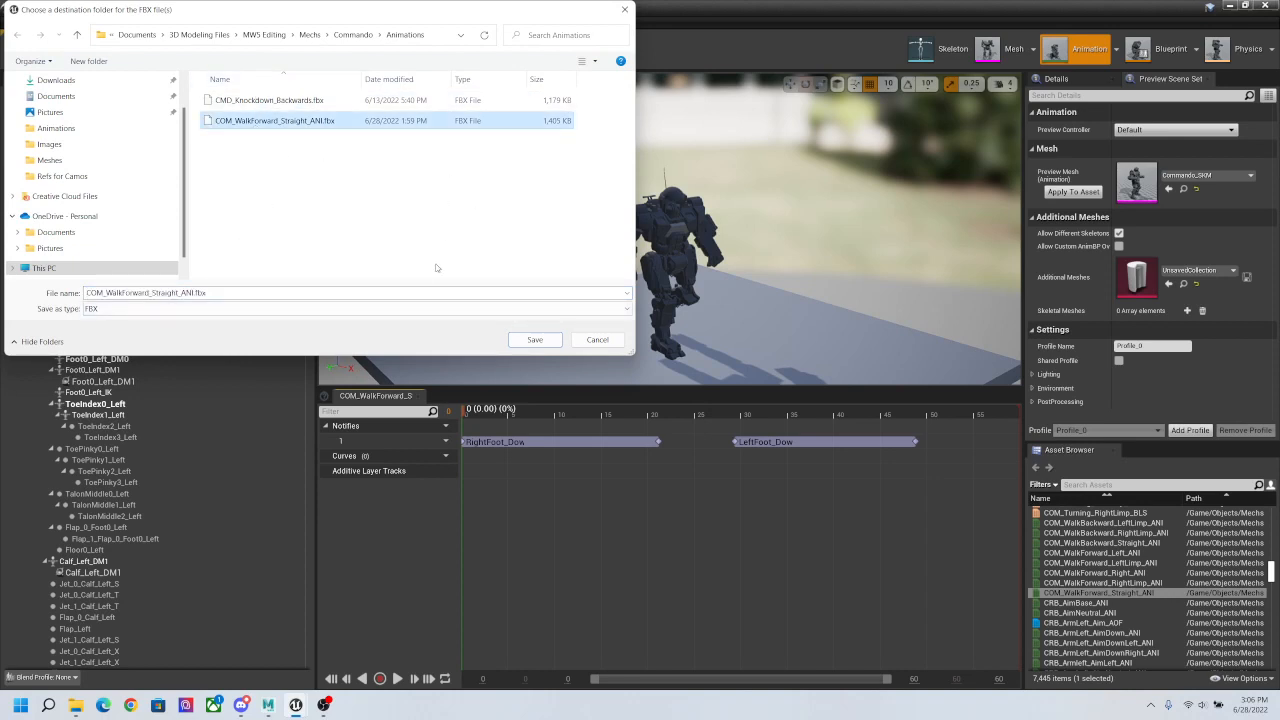
click(535, 340)
click(715, 353)
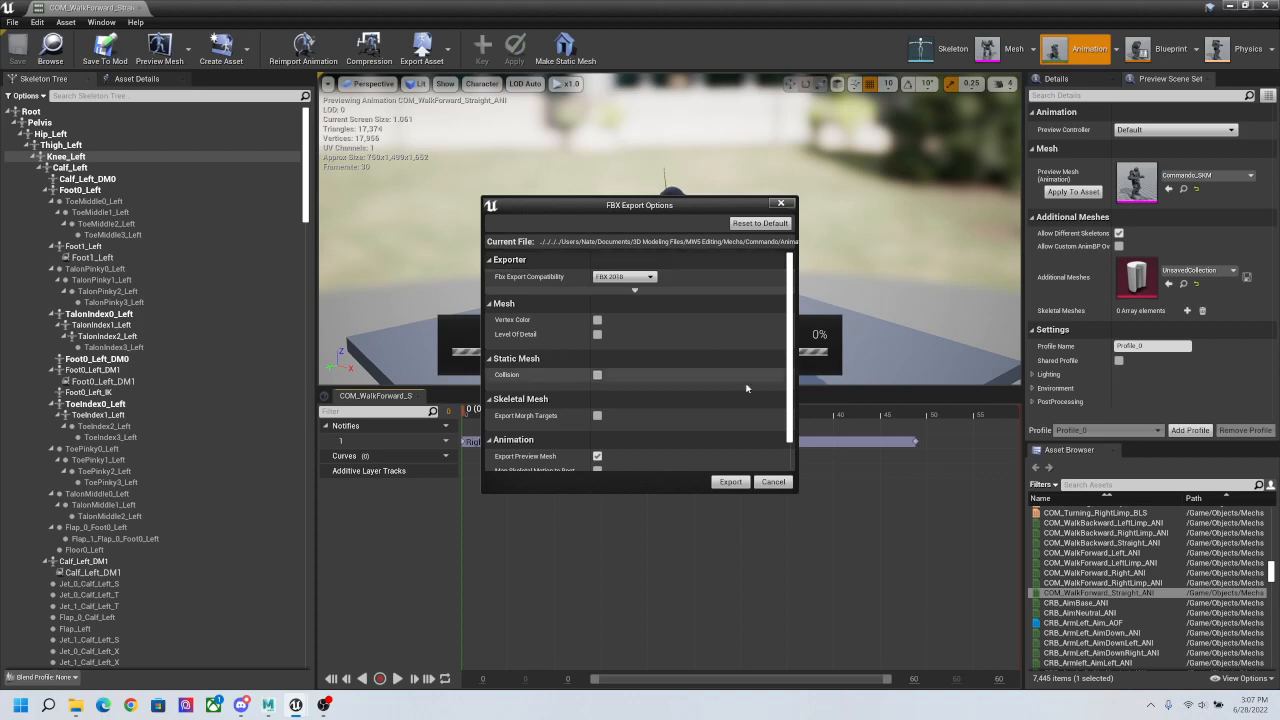
scroll(723, 347, down, 2)
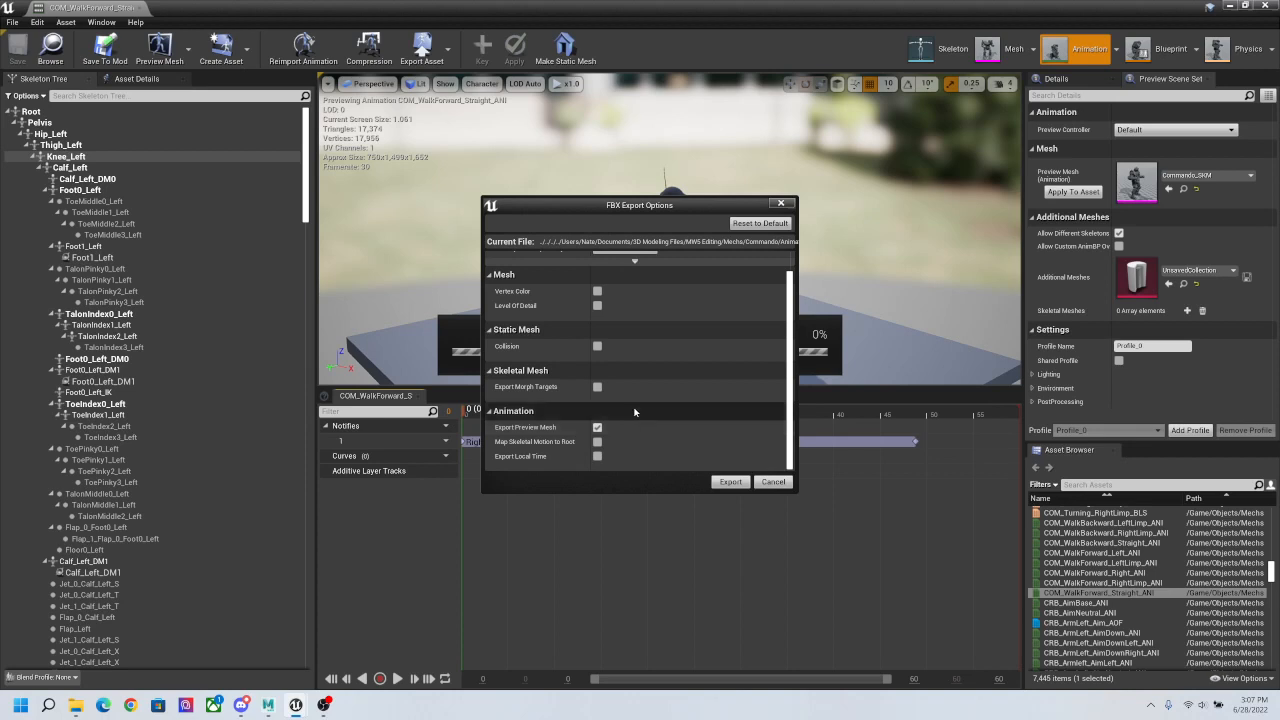
scroll(630, 405, up, 2)
scroll(605, 330, down, 2)
click(730, 481)
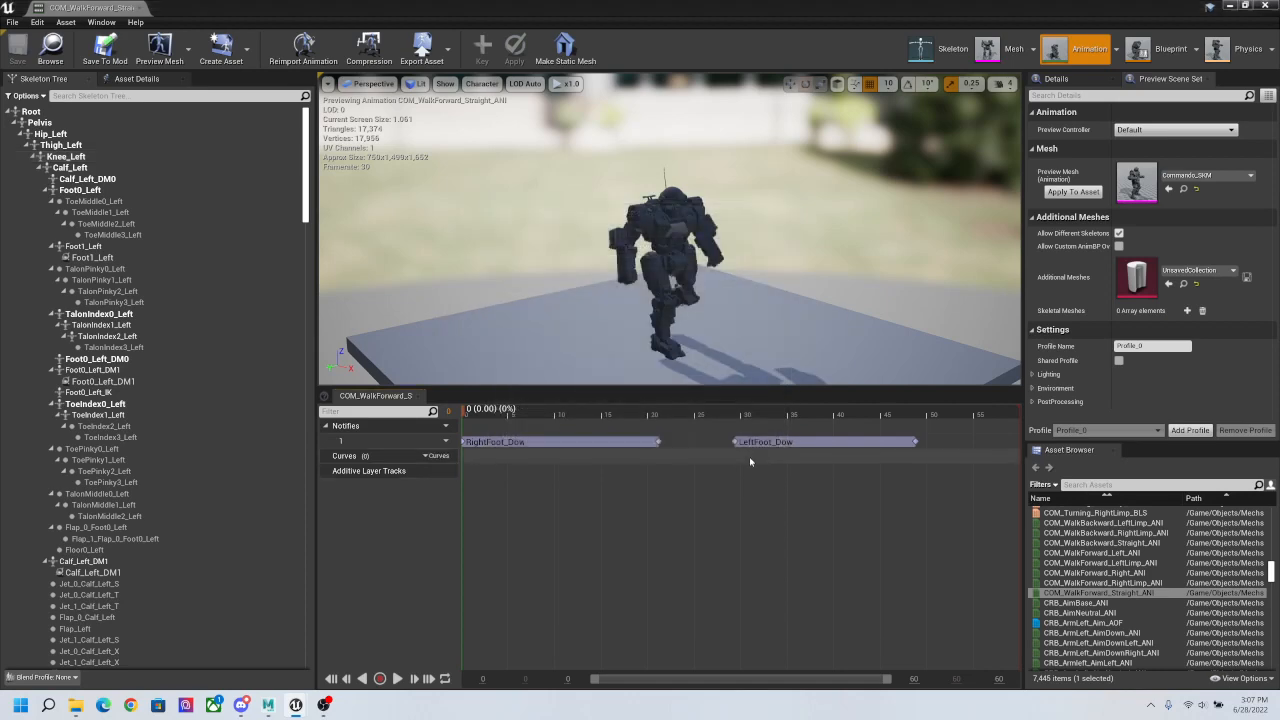
Step: Switch to Maya and import COM_WalkForward_Straight_ANI.fbx from the Commando Animations folder
mouse_move(268, 705)
click(356, 641)
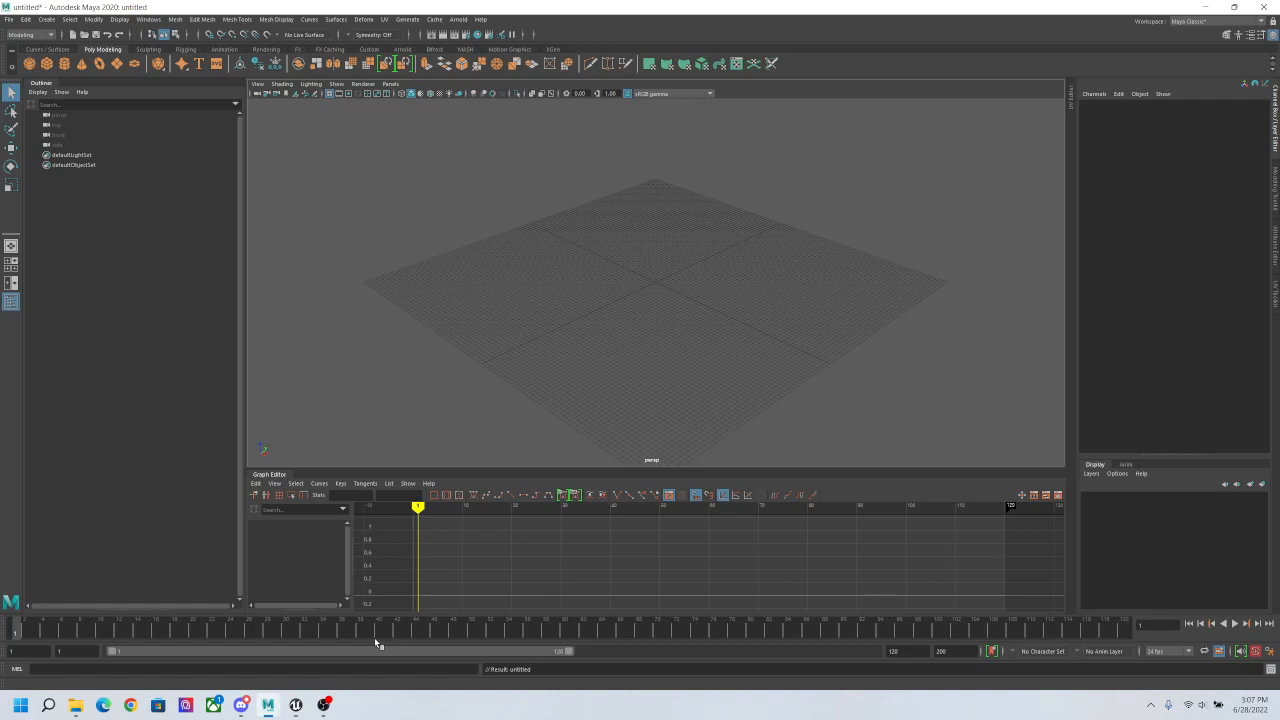
click(8, 19)
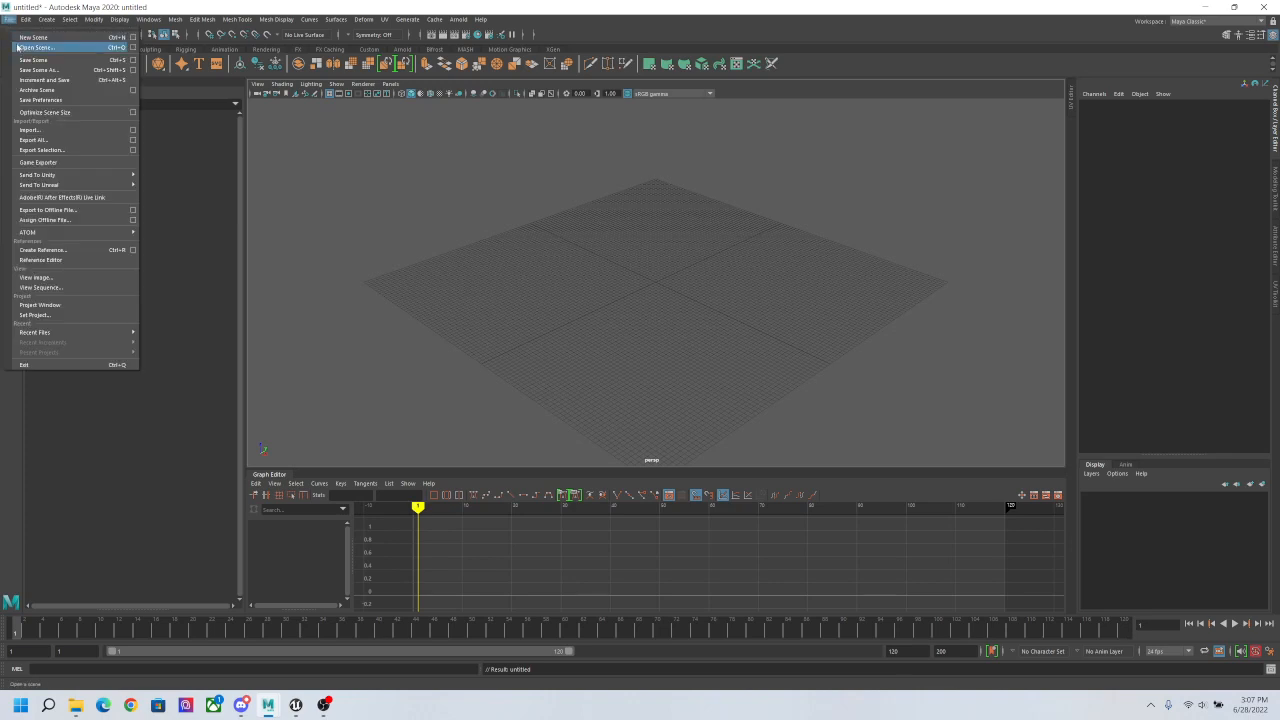
click(32, 130)
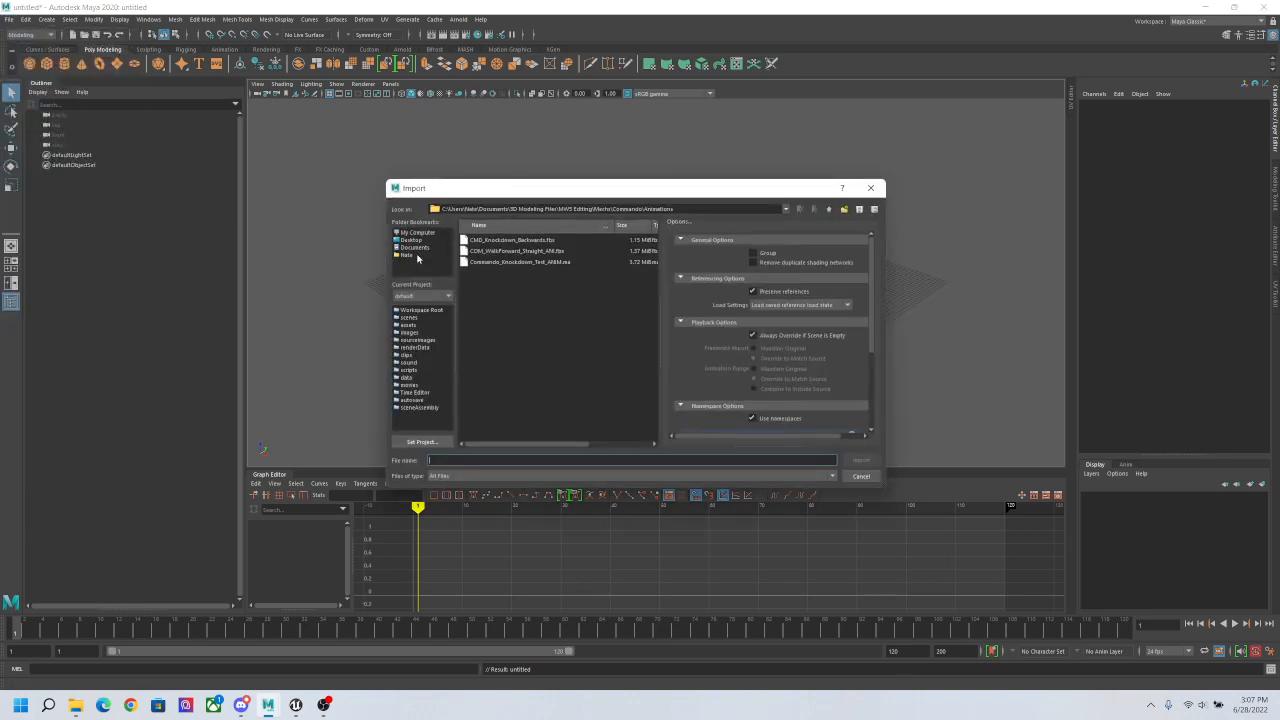
double_click(511, 251)
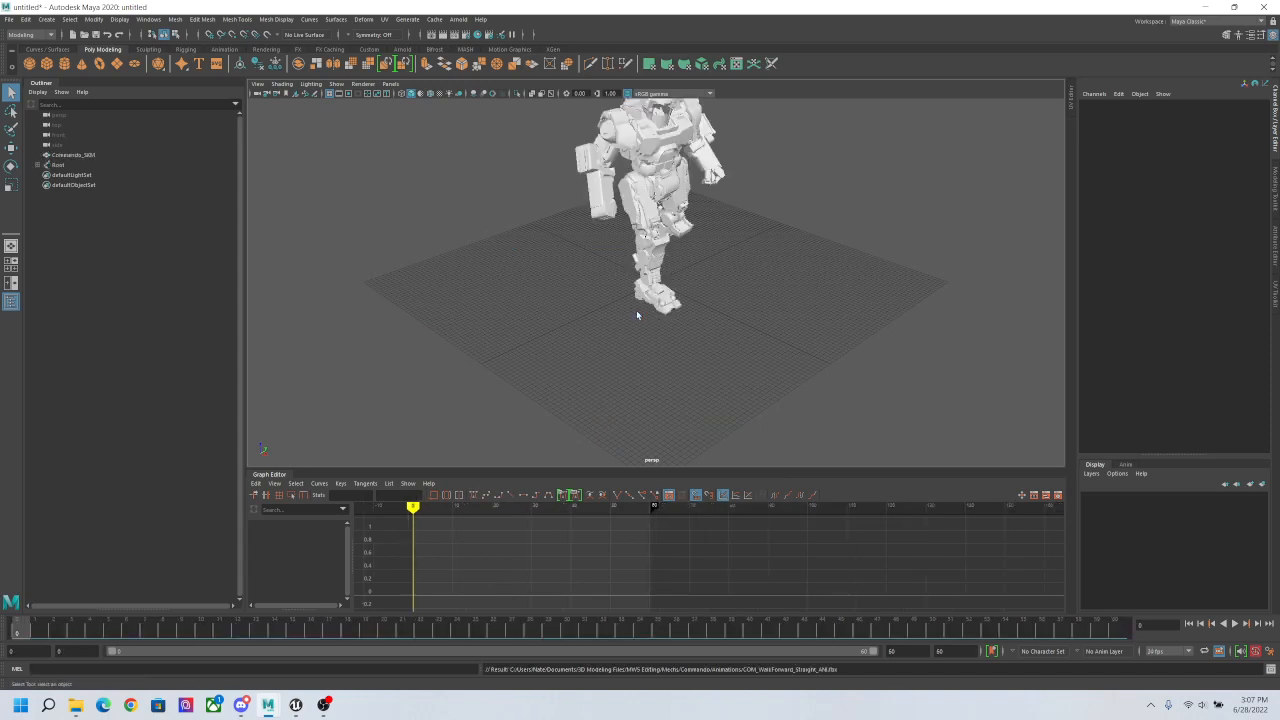
Step: Examine the imported Commando mech's pose, legs, root and Commando_SKM mesh from several angles
alt+drag(637, 315, 799, 370)
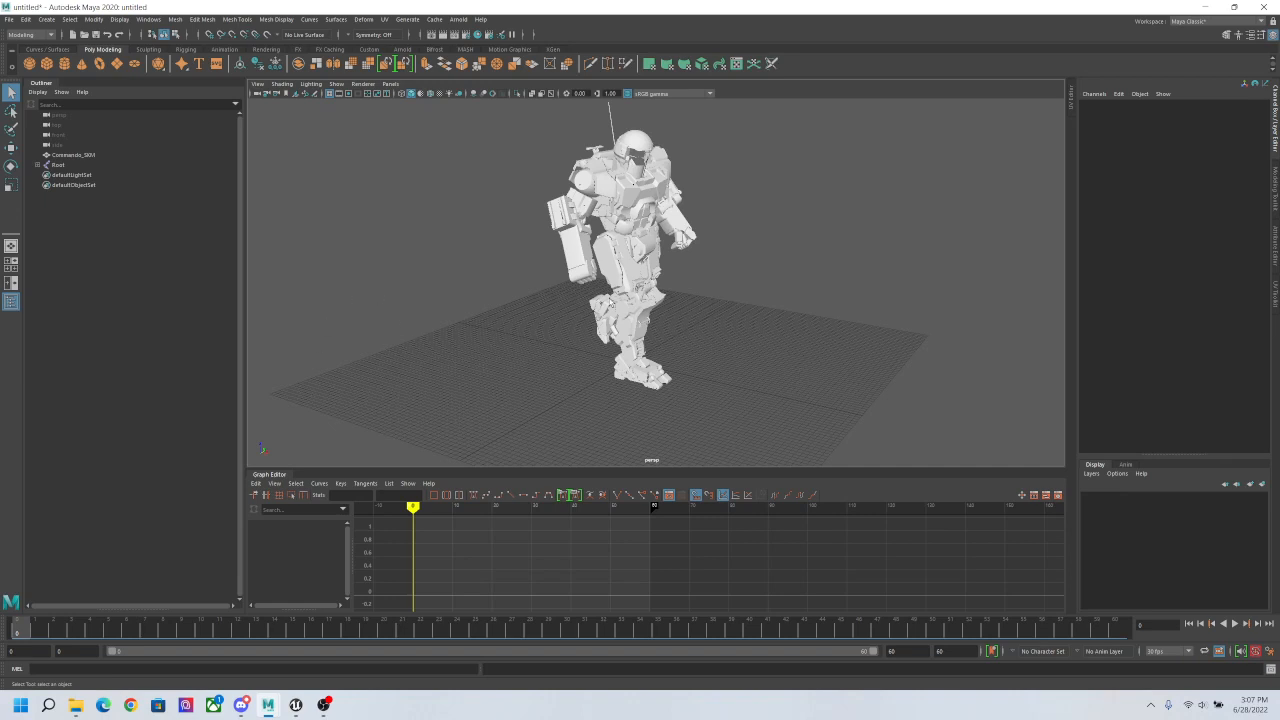
scroll(580, 406, up, 5)
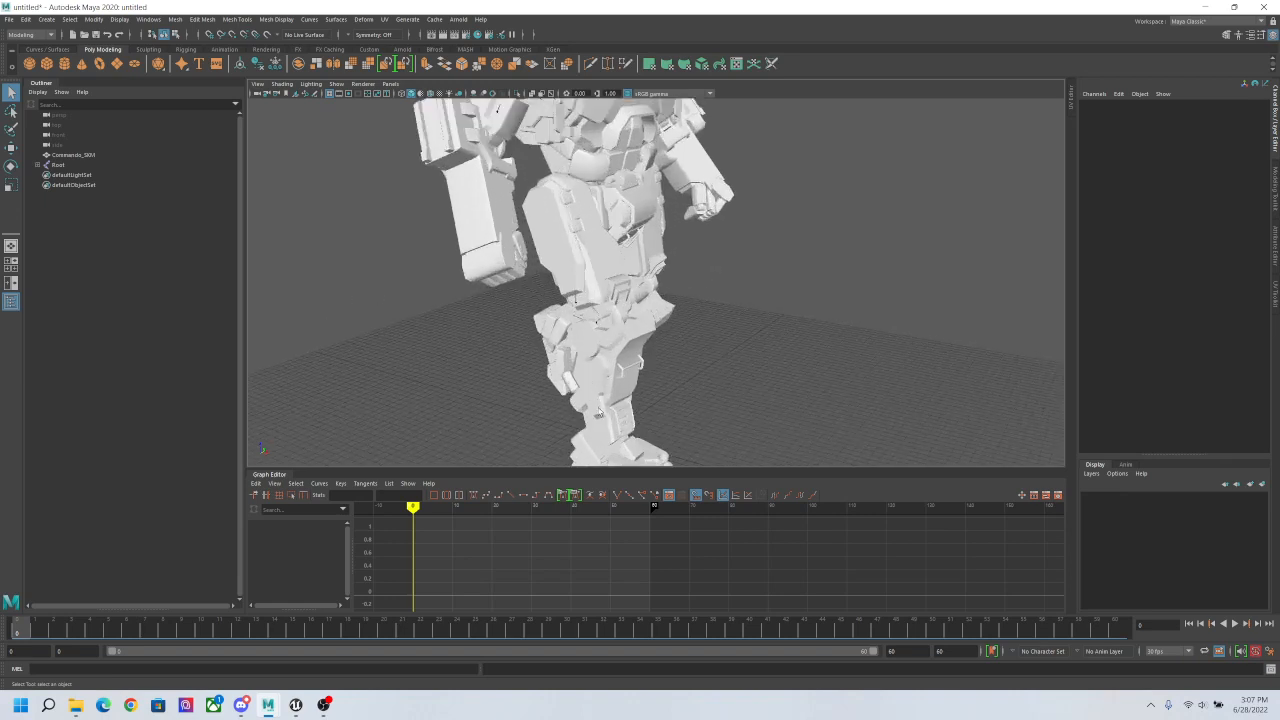
alt+drag(552, 411, 741, 362)
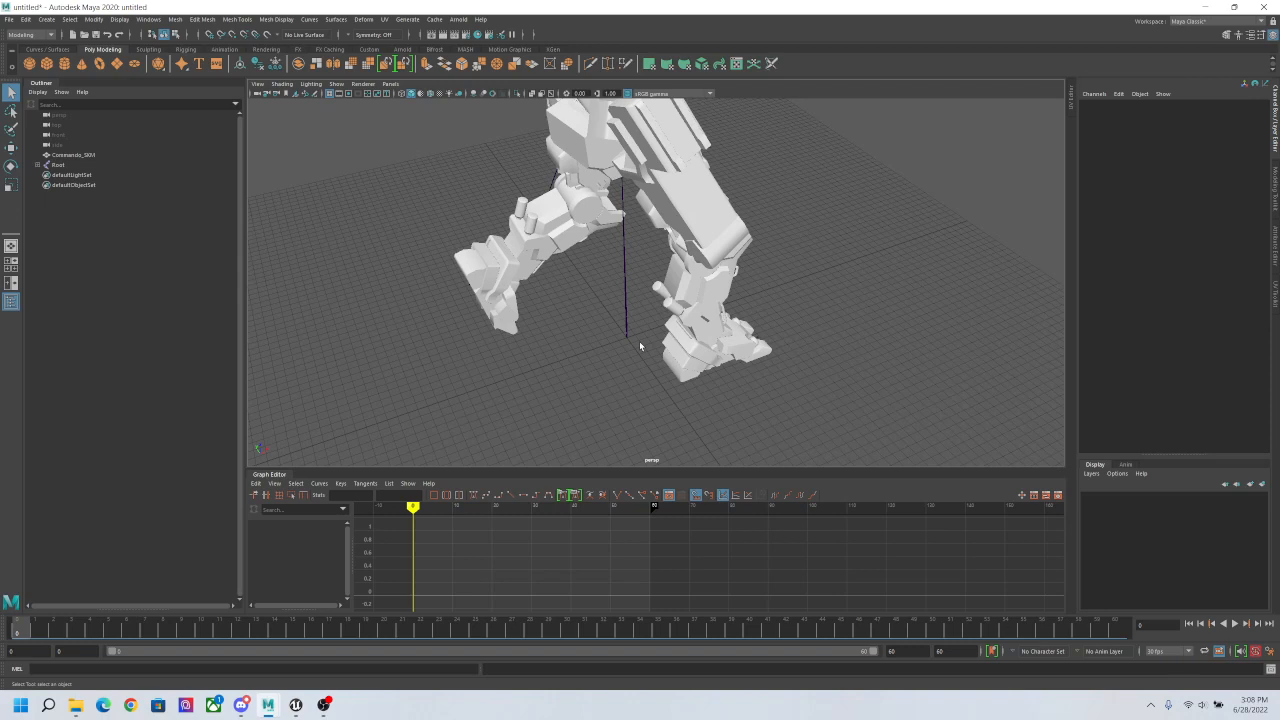
scroll(844, 384, down, 3)
alt+drag(916, 344, 815, 320)
alt+middle_drag(815, 320, 606, 344)
scroll(606, 344, down, 4)
alt+drag(606, 344, 611, 404)
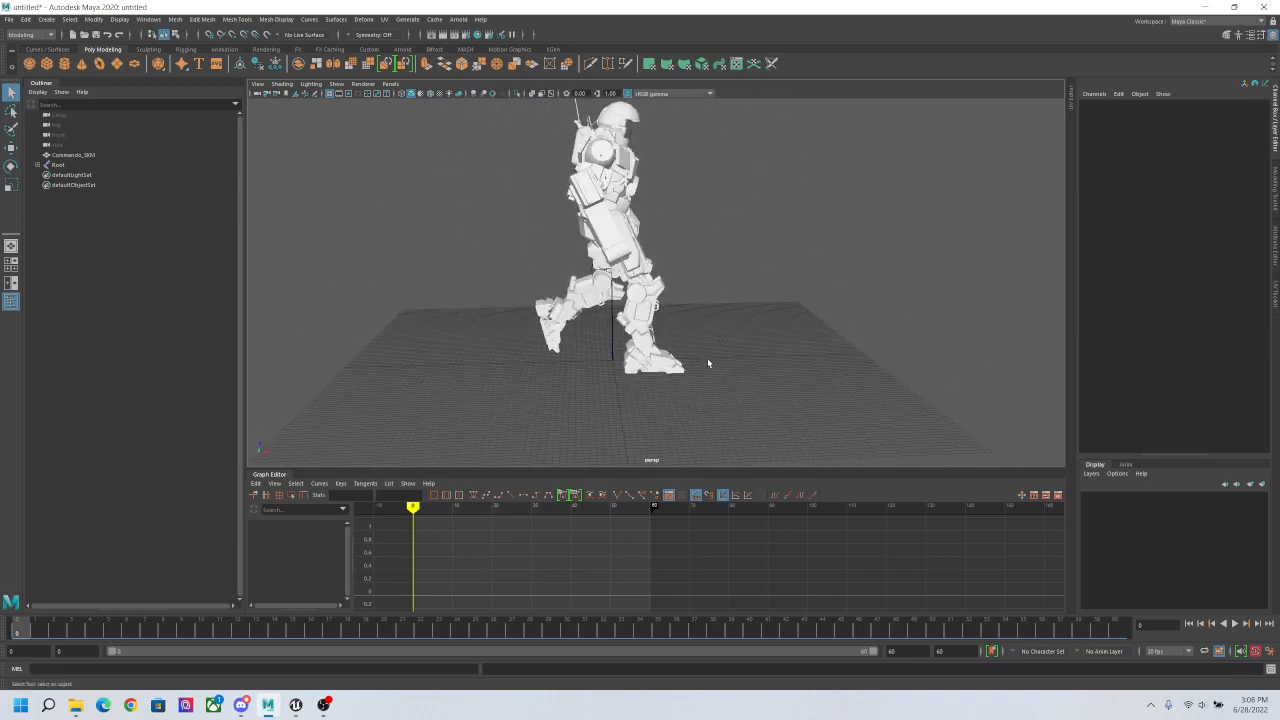
alt+drag(708, 360, 744, 371)
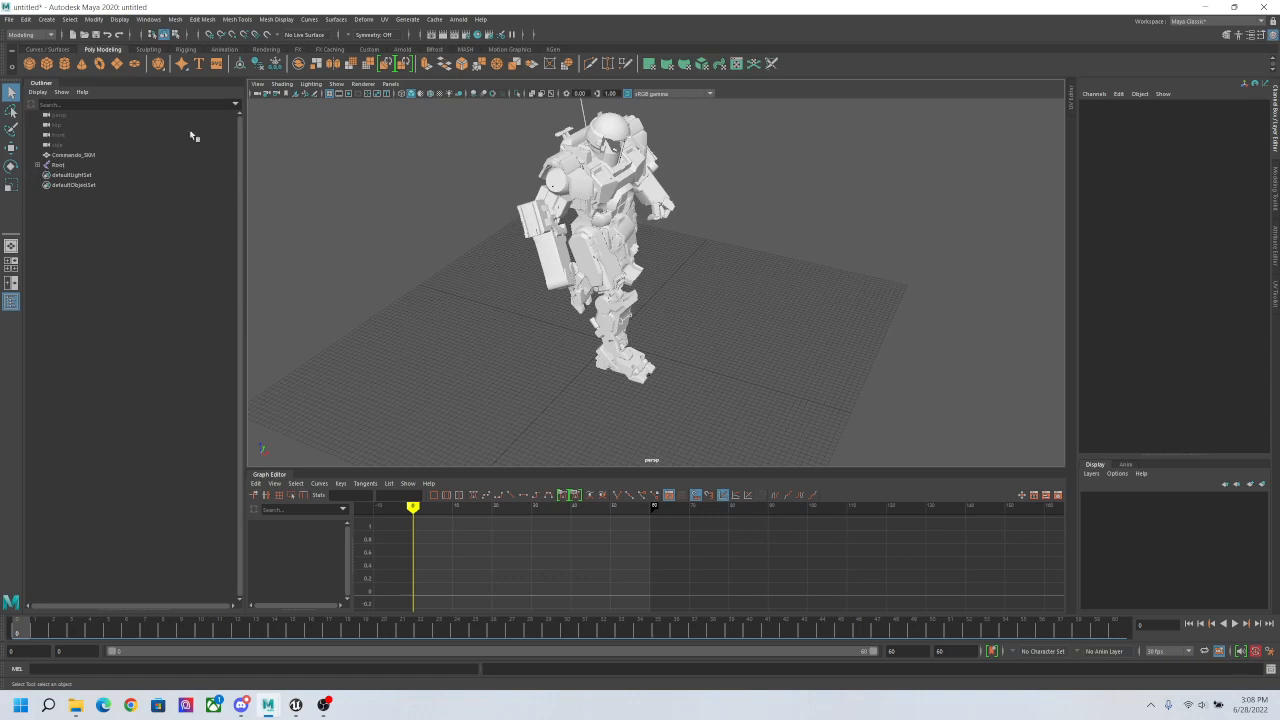
click(82, 156)
alt+drag(703, 262, 791, 262)
scroll(800, 303, up, 2)
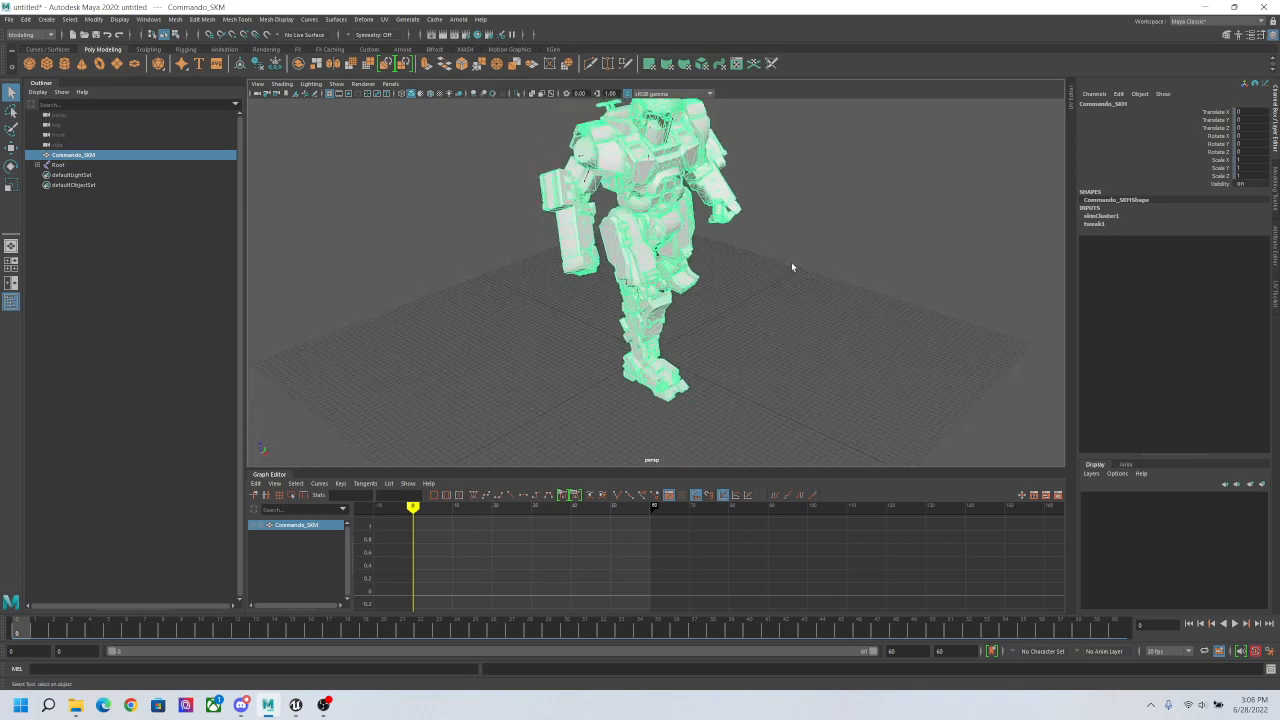
click(806, 262)
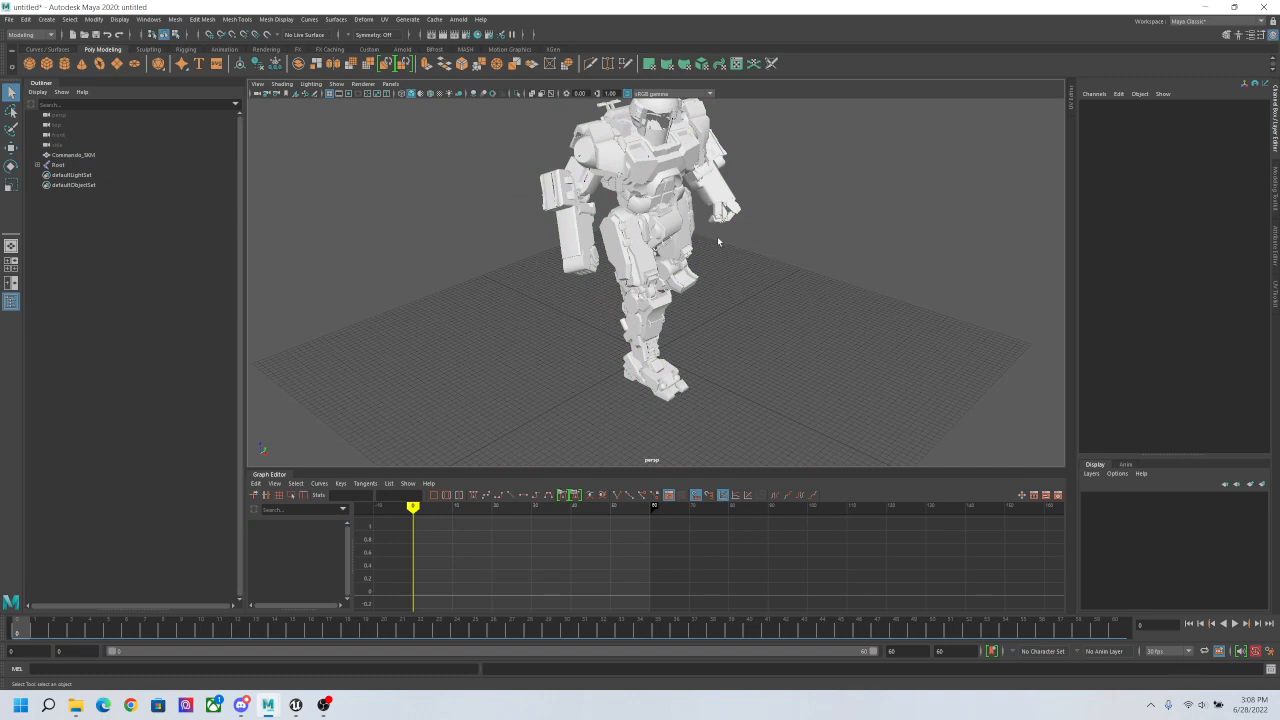
Step: Start a new empty scene, discarding the imported walk animation without saving
click(9, 19)
click(40, 37)
click(637, 350)
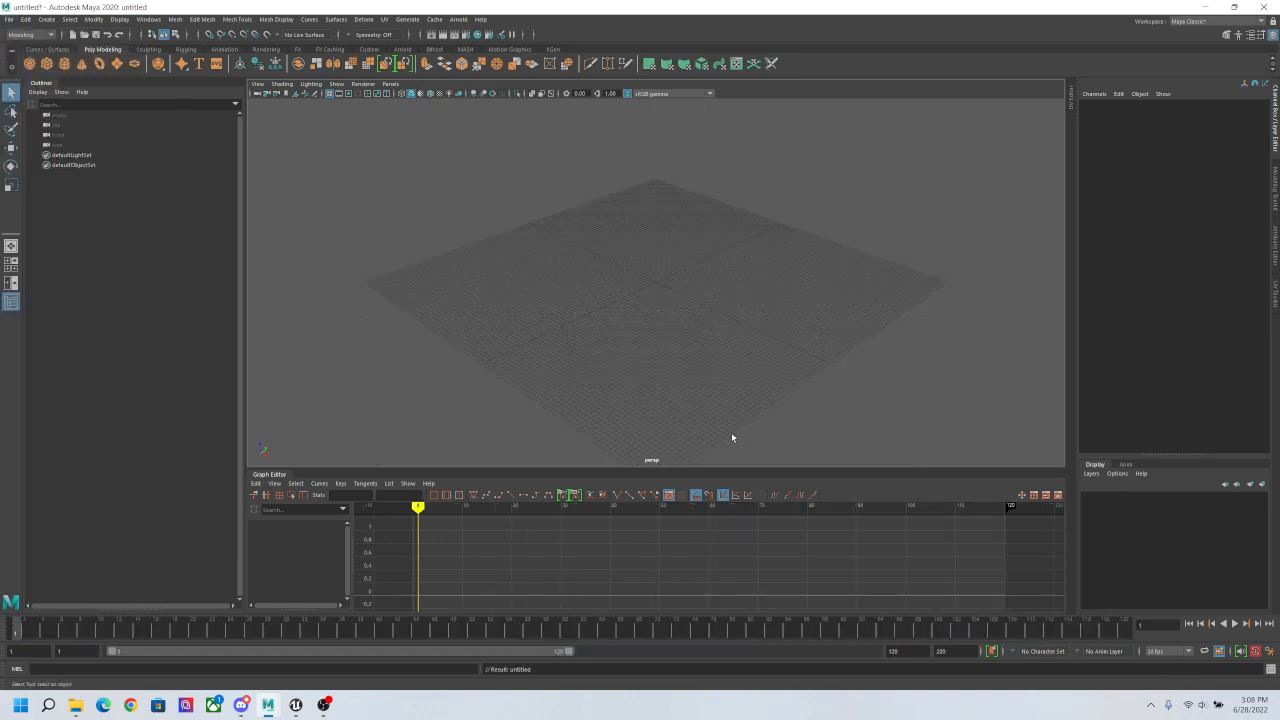
Step: Import Commando_SKM.FBX from the Light folder of Mechs from Editor into the empty scene
click(9, 19)
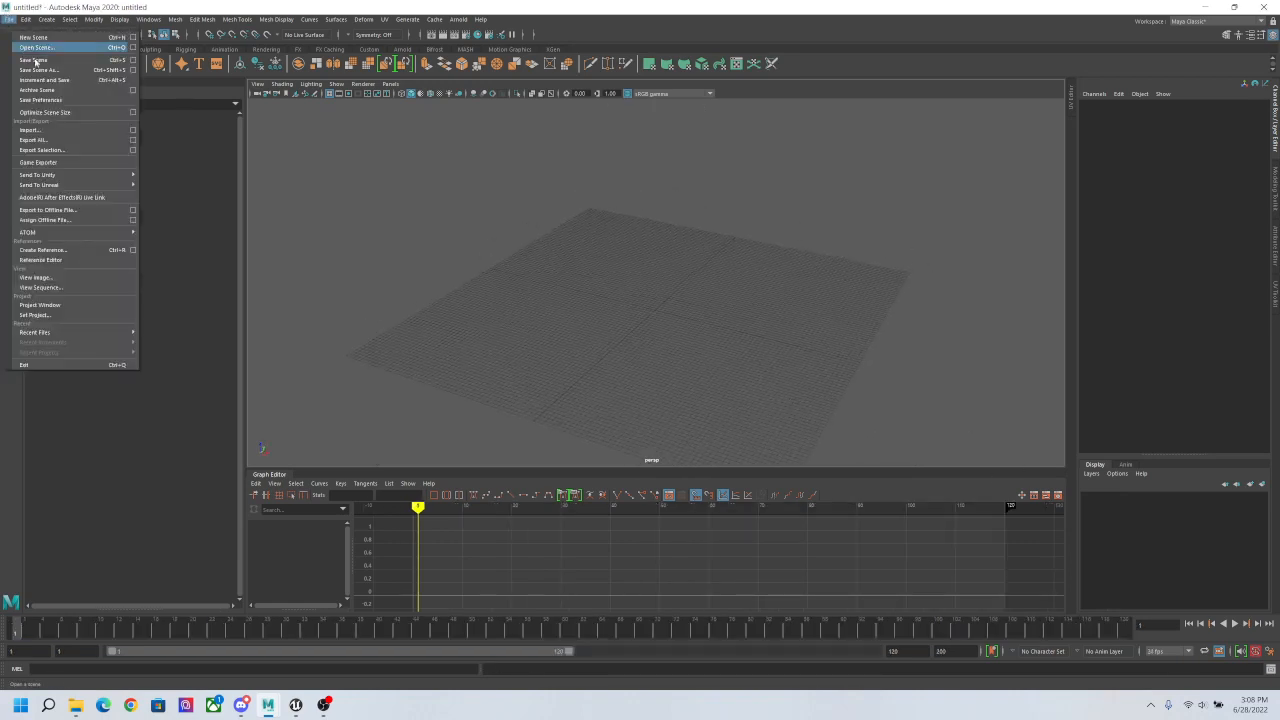
click(62, 128)
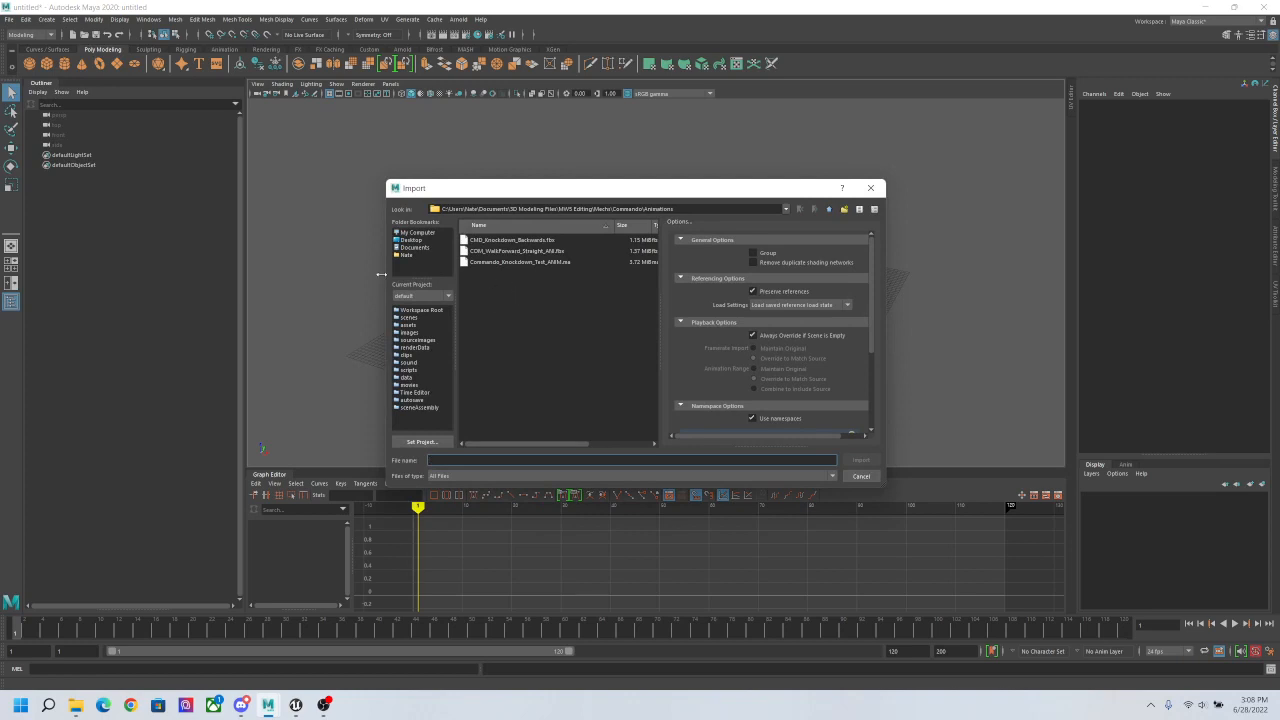
click(415, 247)
double_click(501, 240)
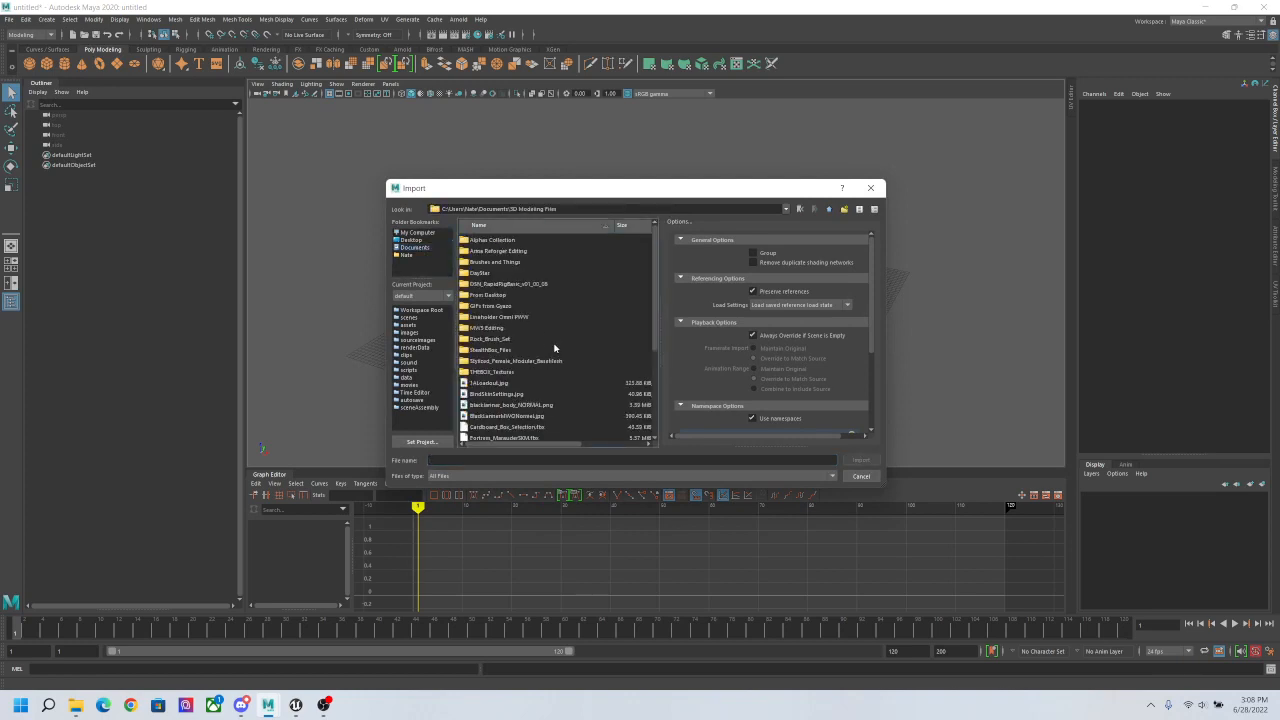
double_click(489, 327)
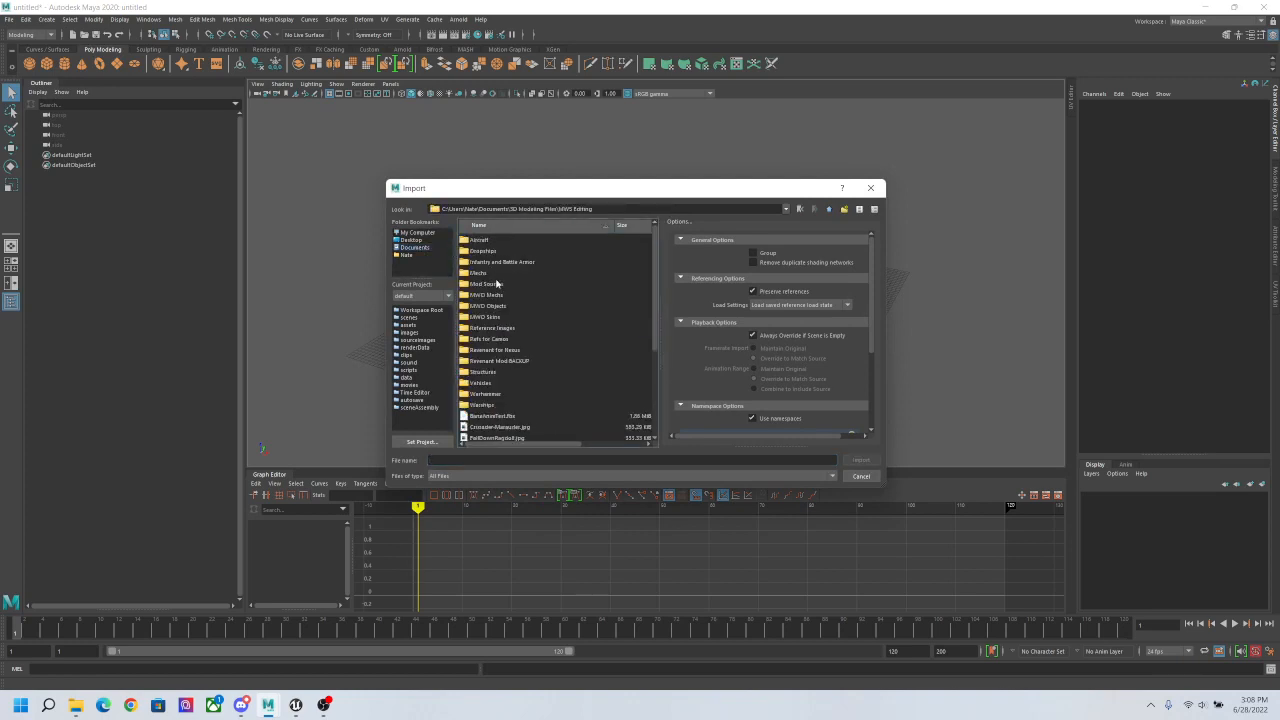
double_click(480, 272)
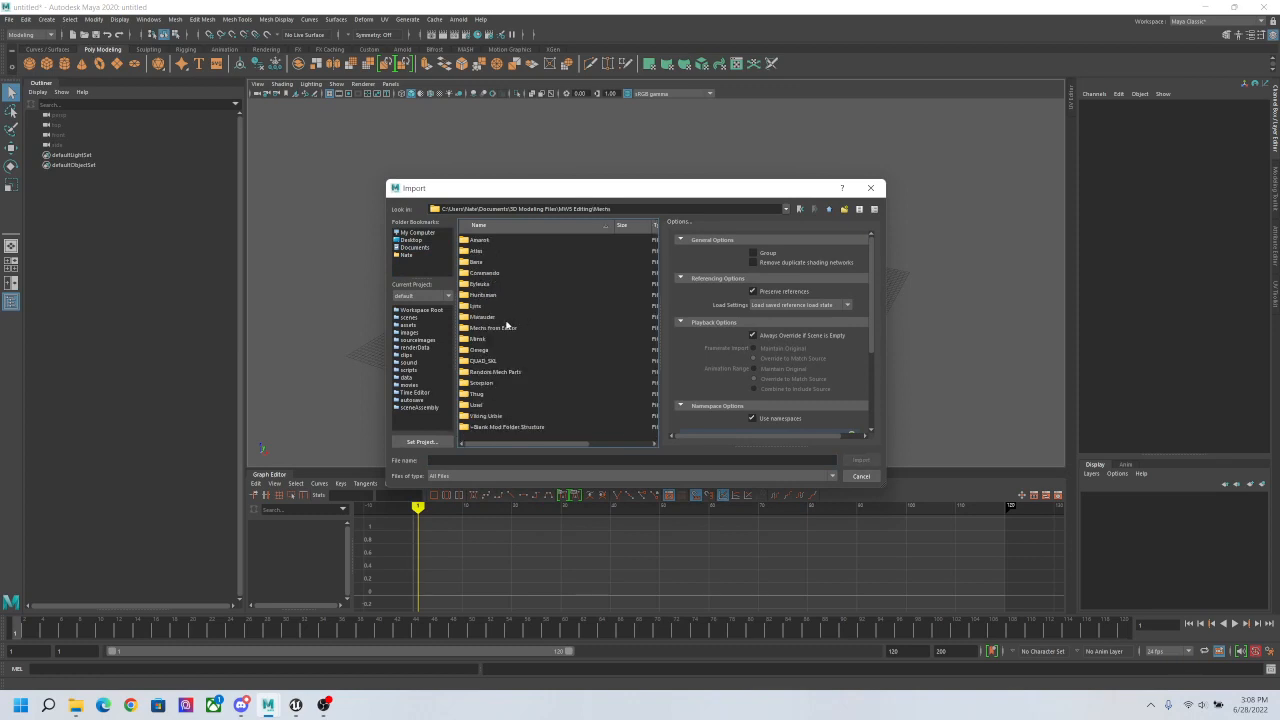
double_click(479, 262)
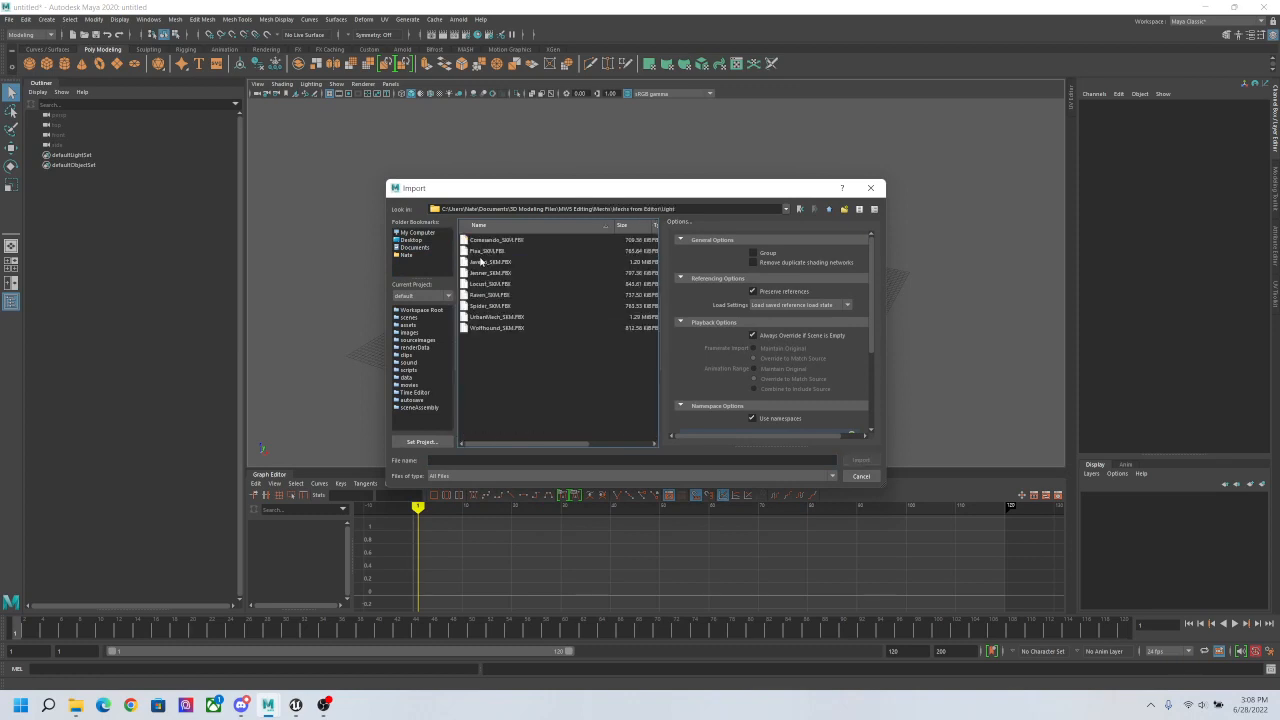
click(496, 241)
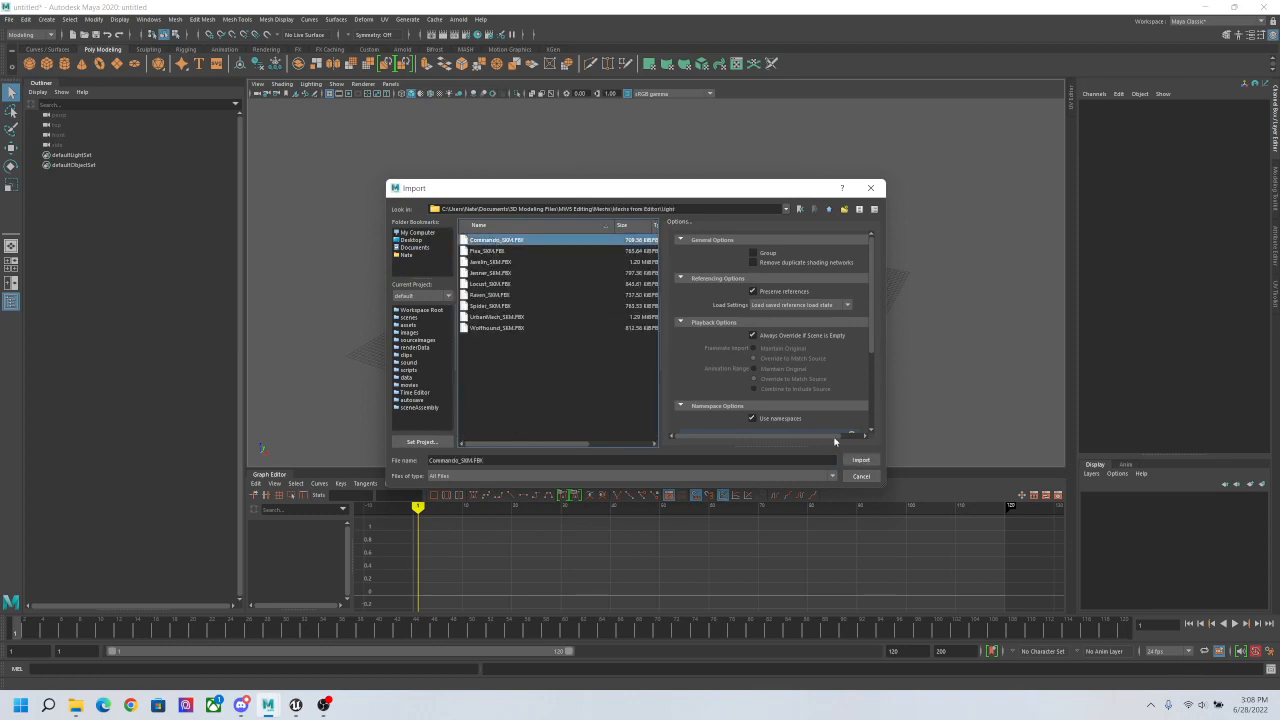
scroll(791, 357, down, 3)
scroll(810, 370, up, 3)
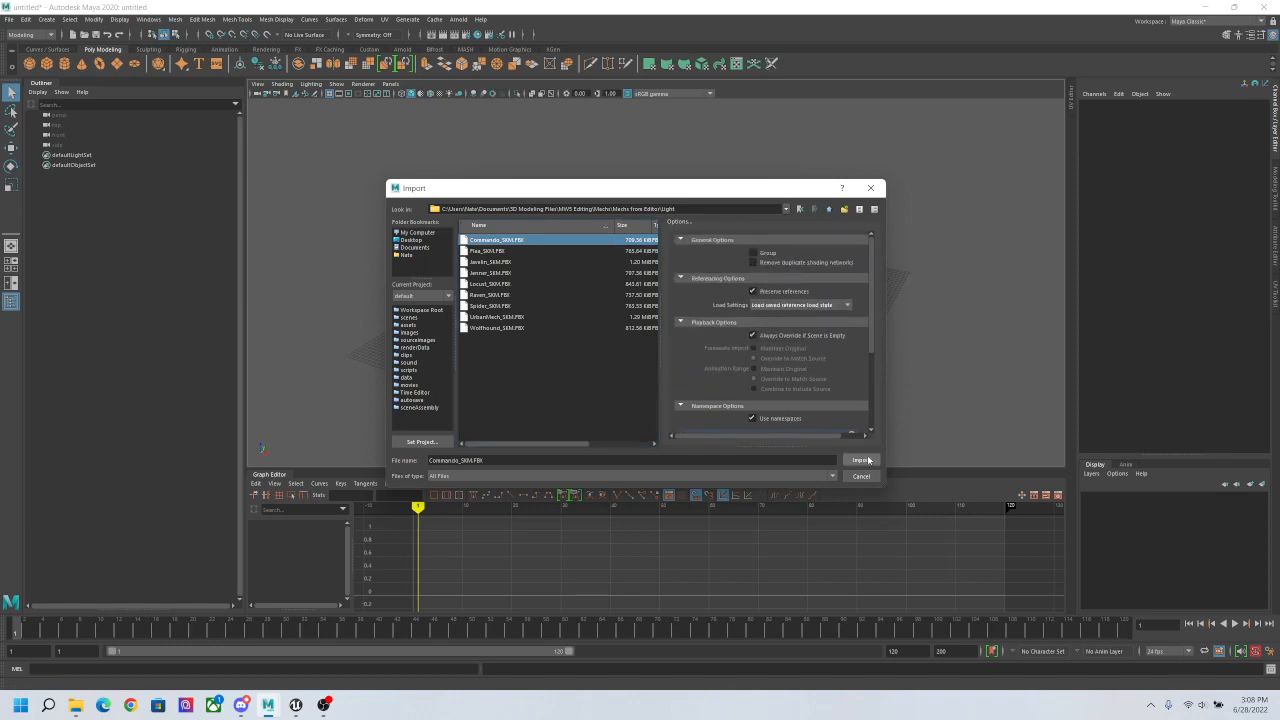
click(861, 460)
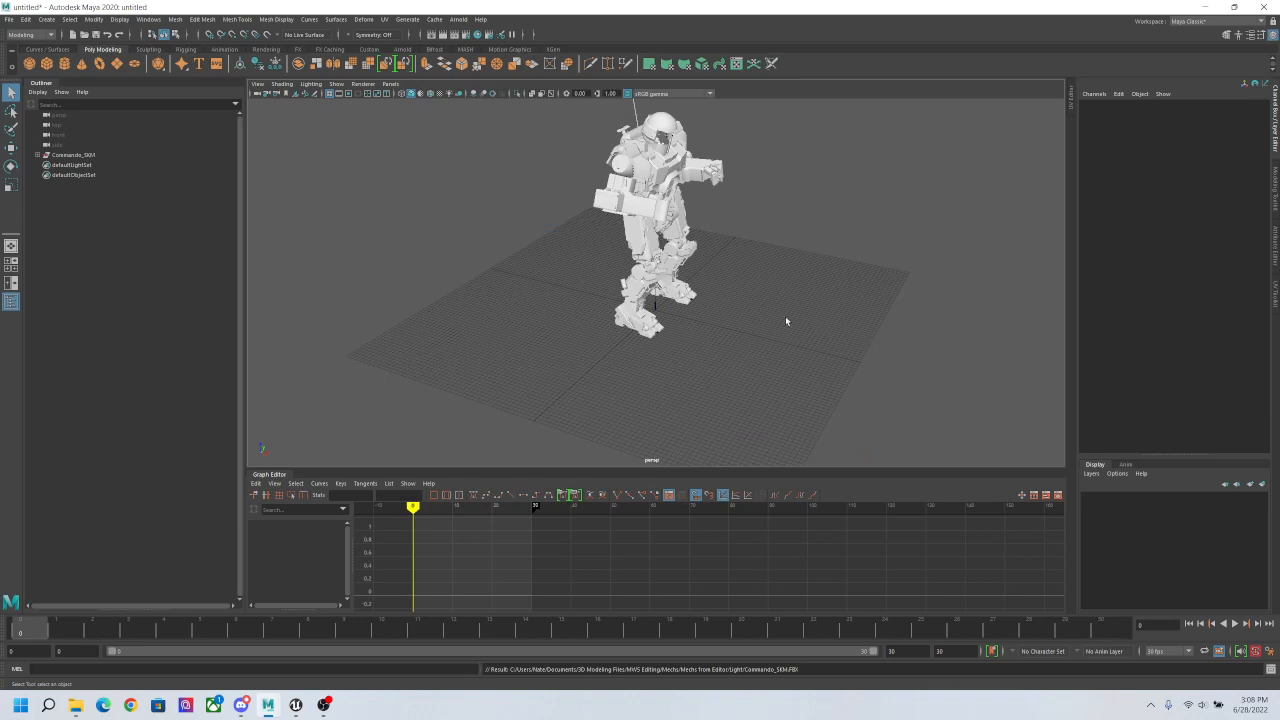
Step: Show the skeleton's joints through the Commando mesh with X-ray joint display
alt+drag(785, 317, 723, 269)
alt+middle_drag(723, 269, 735, 356)
alt+right_drag(735, 356, 841, 371)
alt+drag(841, 371, 818, 380)
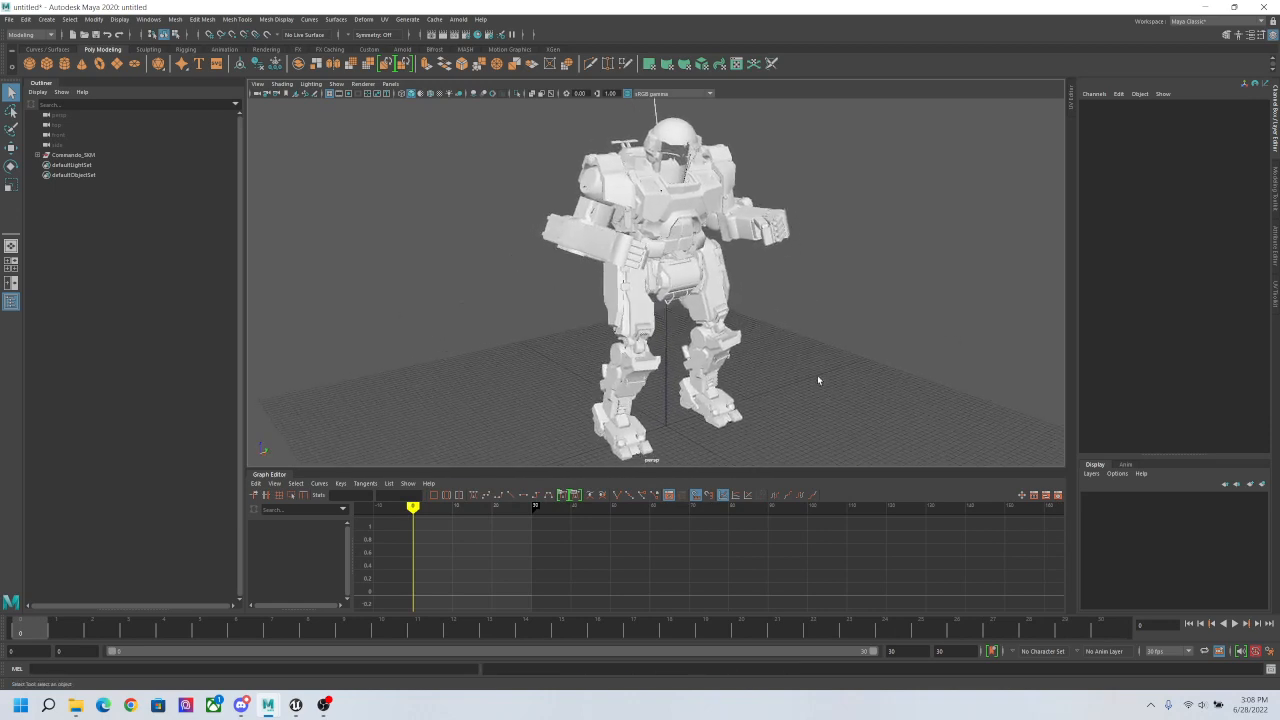
click(552, 94)
mouse_move(520, 214)
alt+mouse_down()
mouse_move(455, 212)
mouse_move(580, 215)
mouse_move(520, 210)
alt+mouse_up()
Step: Ungroup the Commando_SKM group so the Root joint and the mesh sit at scene level
click(40, 156)
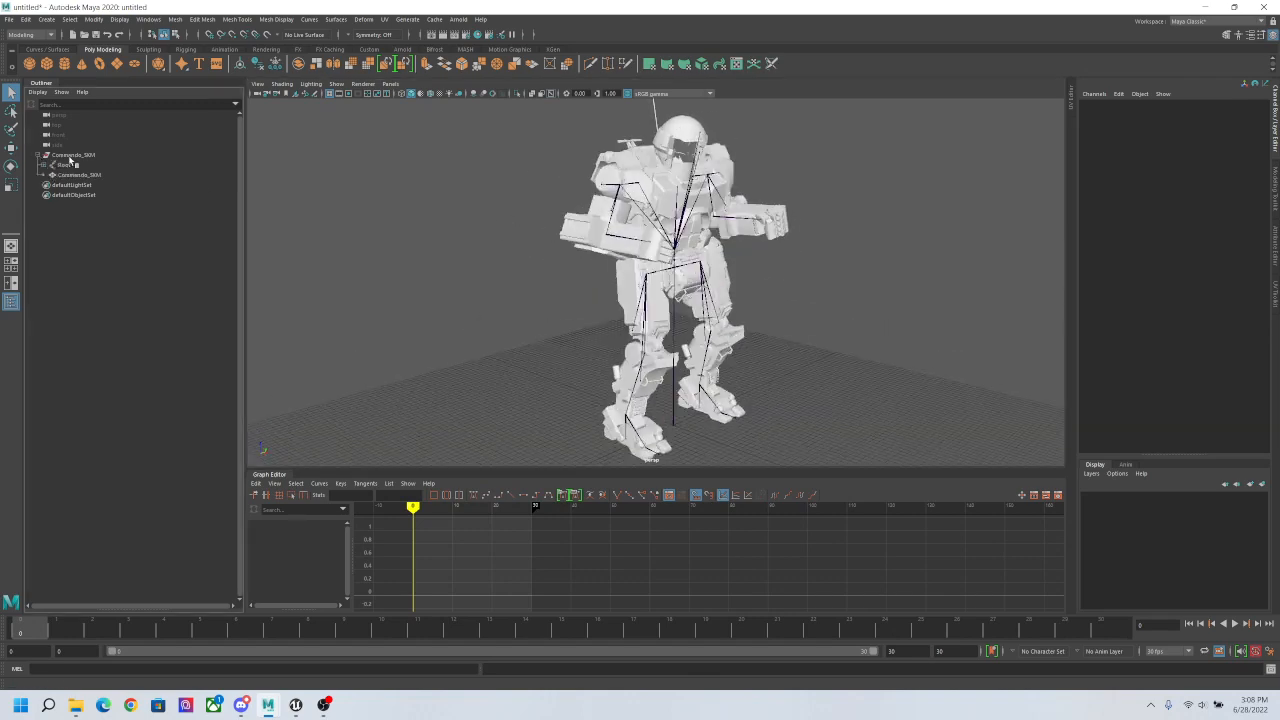
click(74, 155)
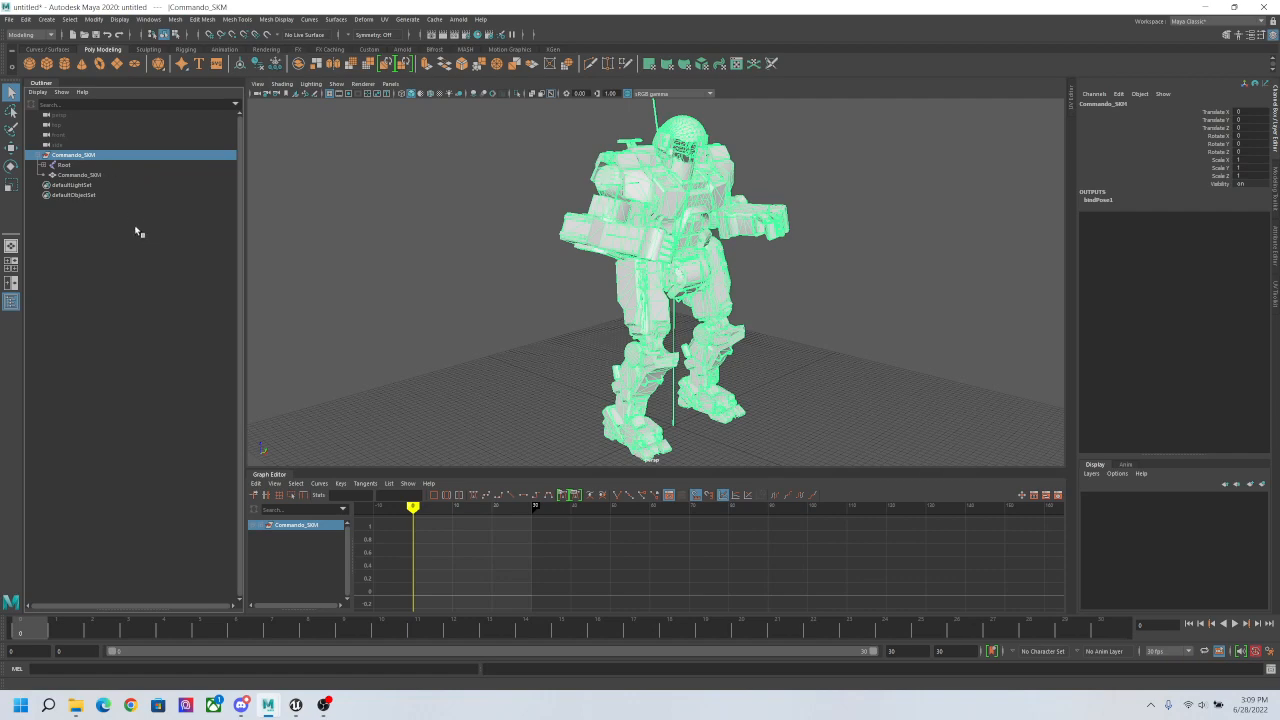
click(25, 19)
click(48, 222)
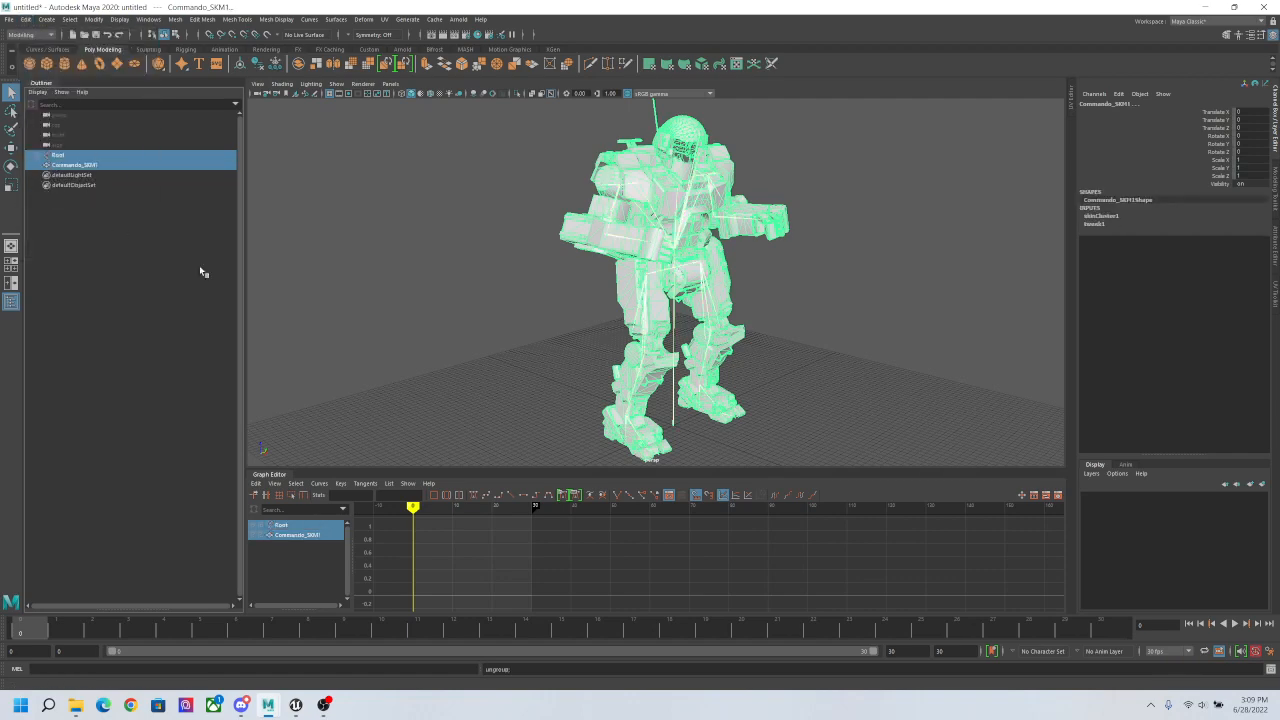
click(485, 298)
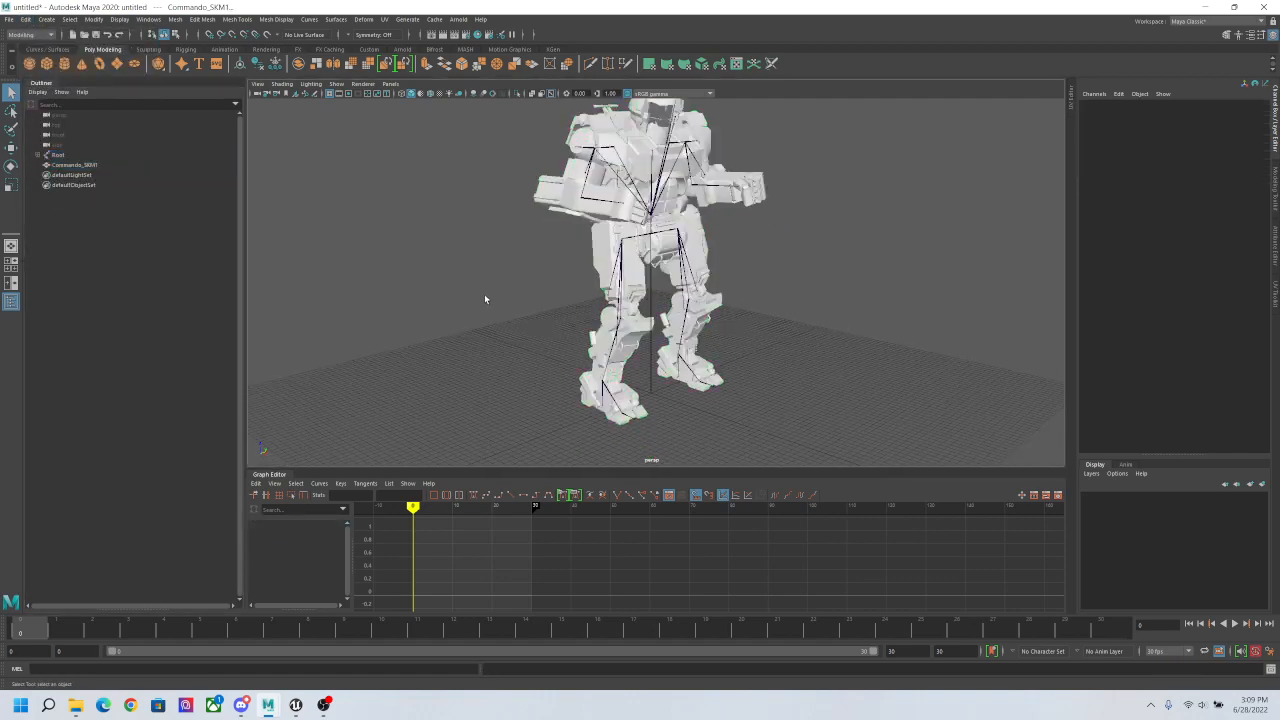
Step: Try moving the Root joint across the ground, undo the move and clear the selection
click(58, 155)
key(w)
mouse_move(684, 414)
mouse_down()
mouse_move(588, 396)
mouse_move(725, 422)
mouse_move(667, 420)
mouse_up()
key(ctrl+z)
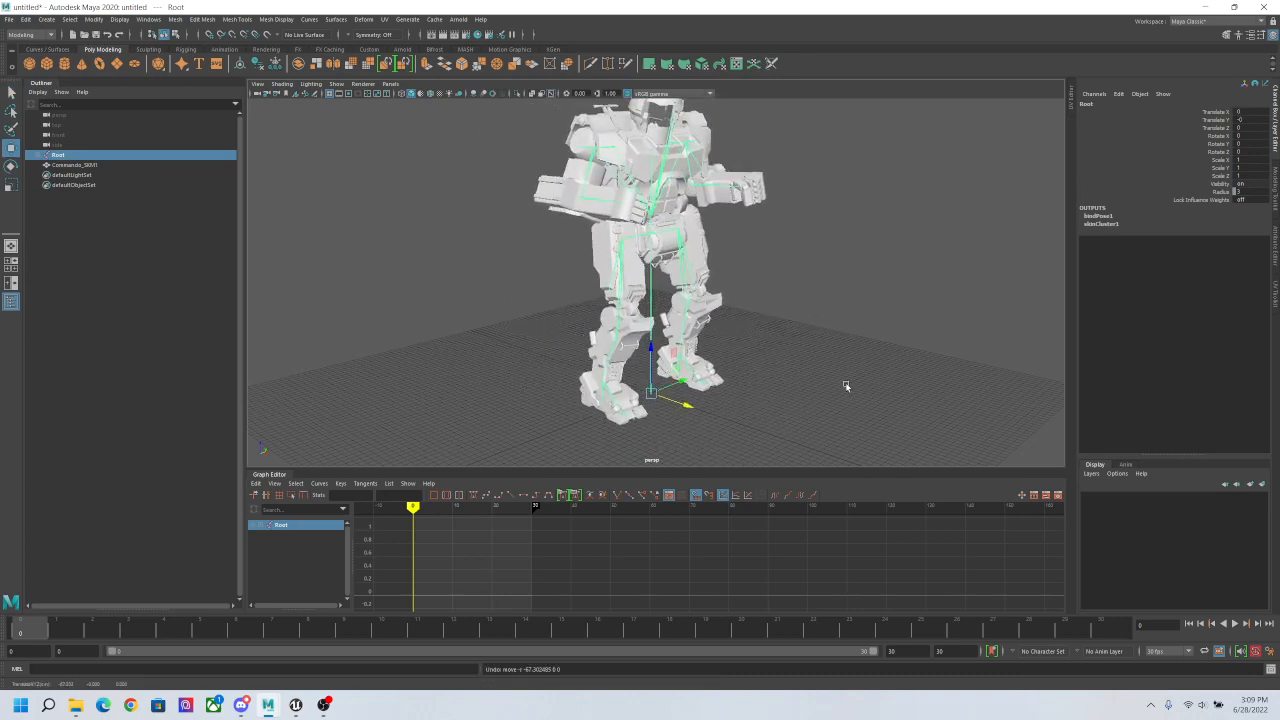
alt+drag(845, 383, 842, 359)
key(q)
click(842, 359)
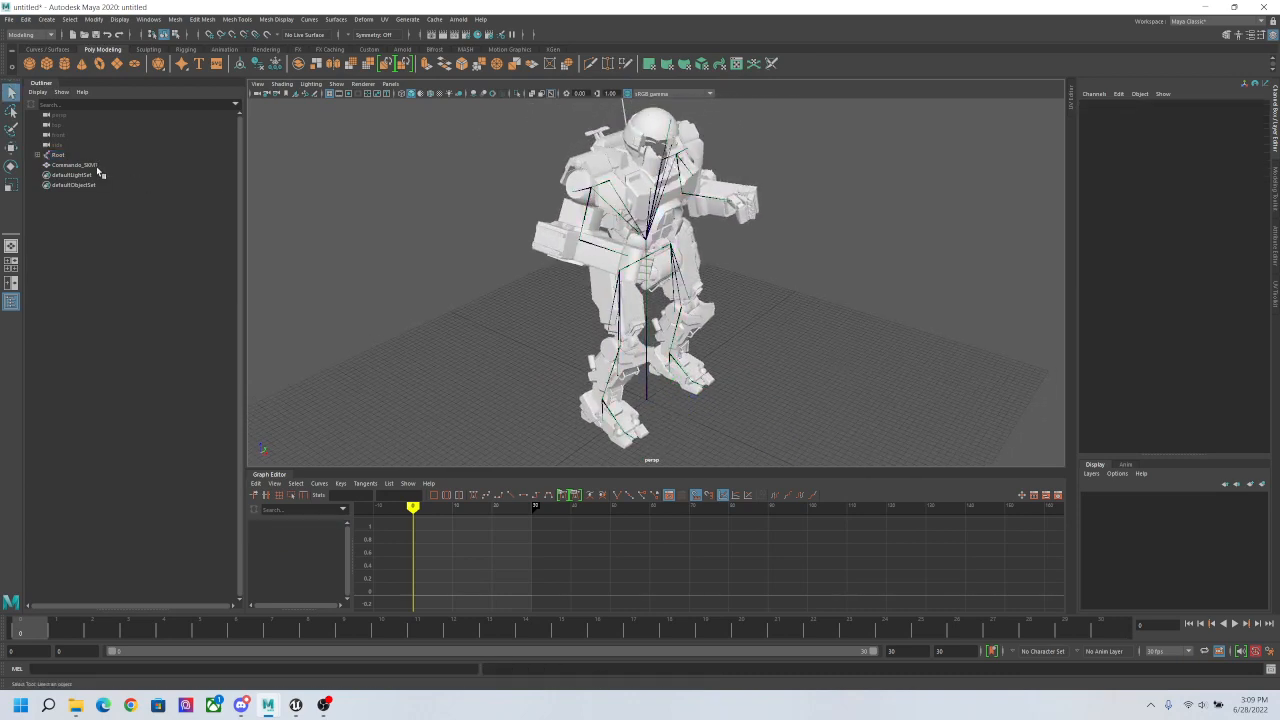
Step: Create a display layer from the Commando_SKM1 mesh and set it to Reference so the mesh cannot be selected
click(100, 166)
click(1091, 473)
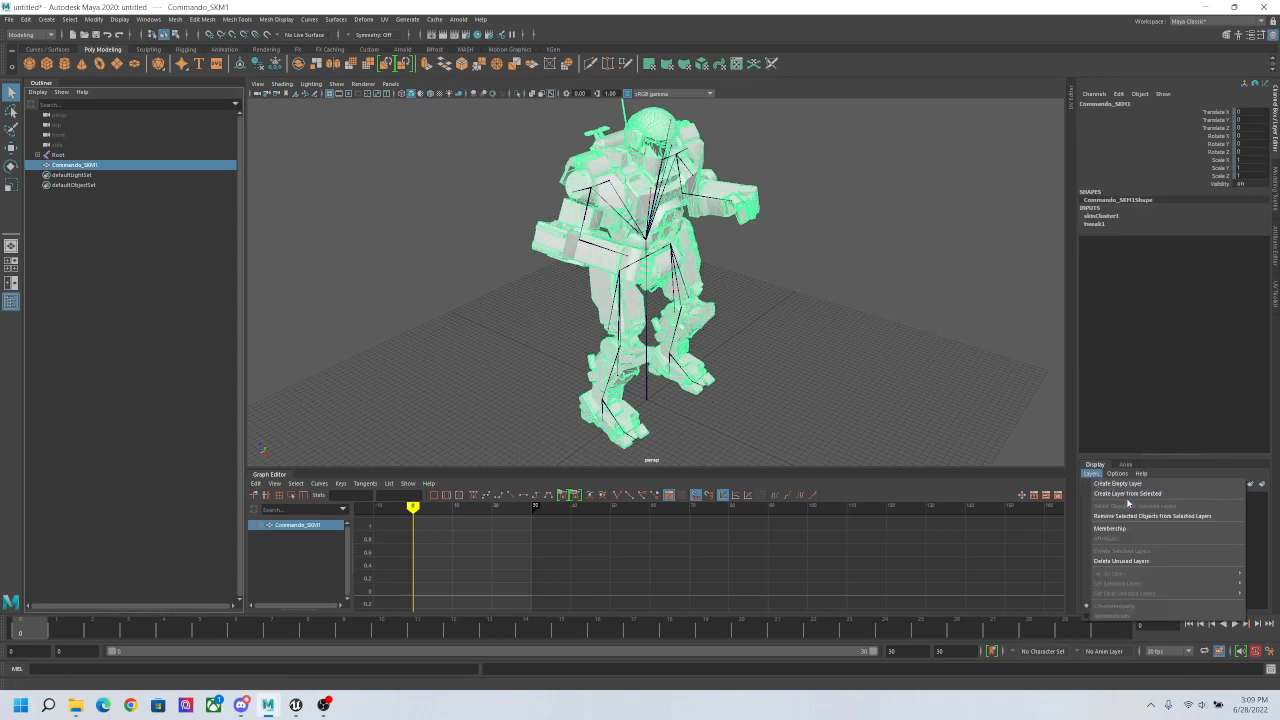
click(1126, 494)
click(1110, 497)
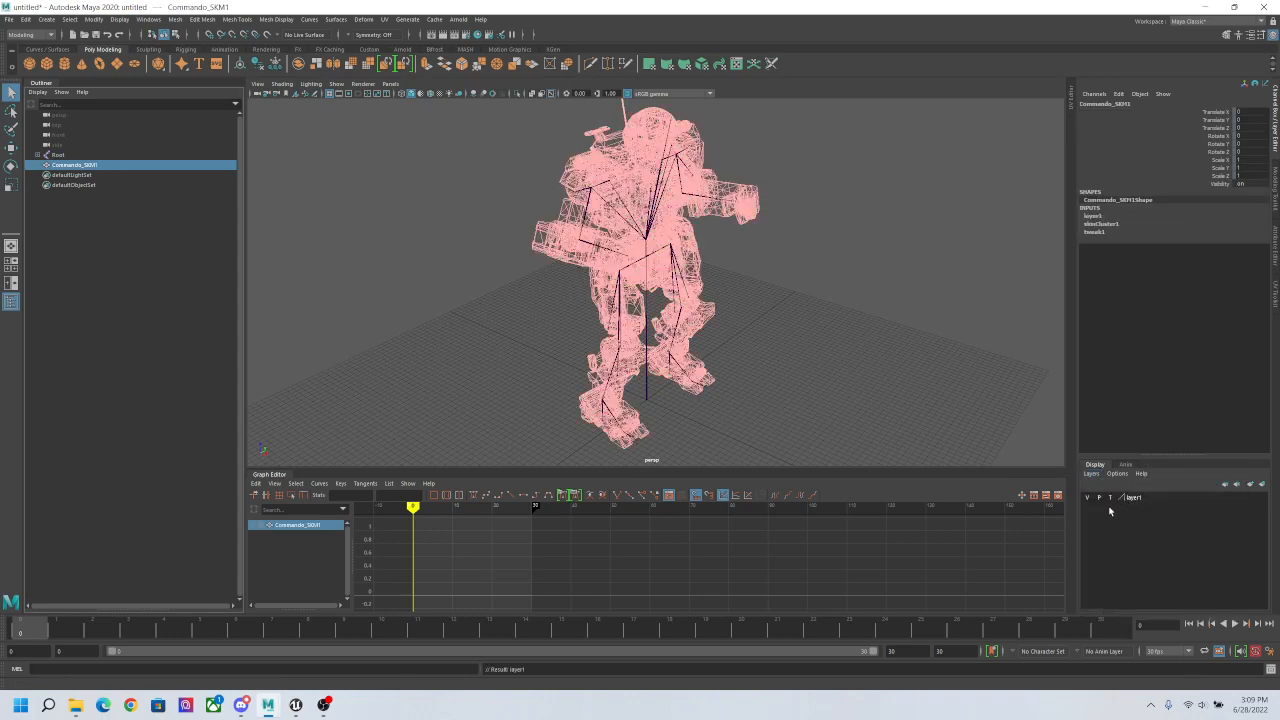
click(1110, 497)
alt+drag(860, 372, 838, 370)
click(820, 317)
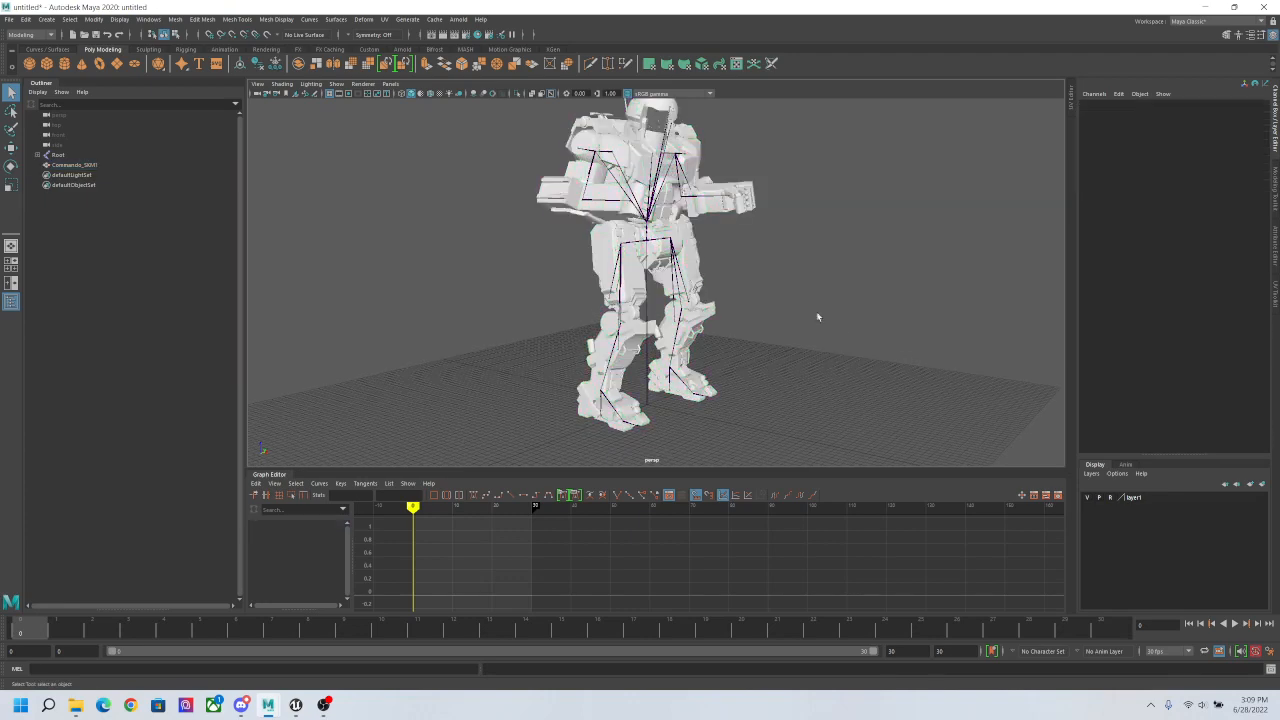
Step: Expand the Root and Pelvis joints in the hierarchy to reveal the hip, torso and pelvis child joints
alt+drag(766, 251, 773, 309)
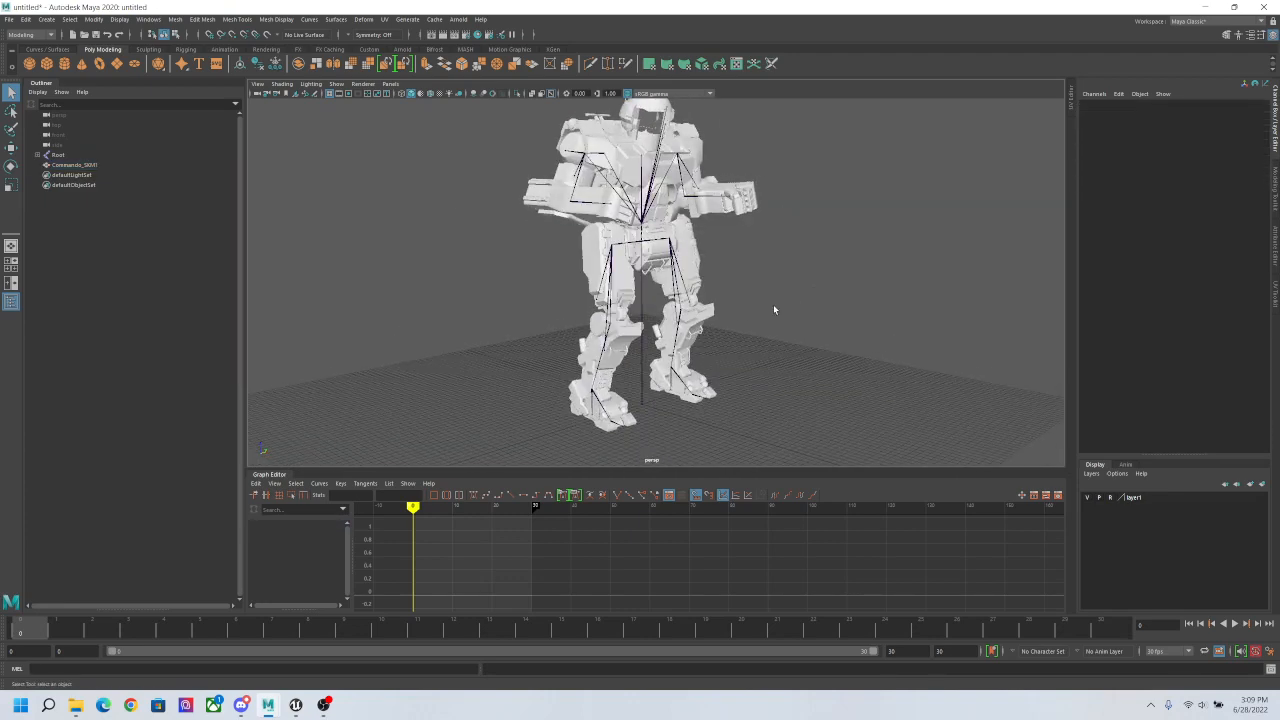
click(38, 156)
click(44, 166)
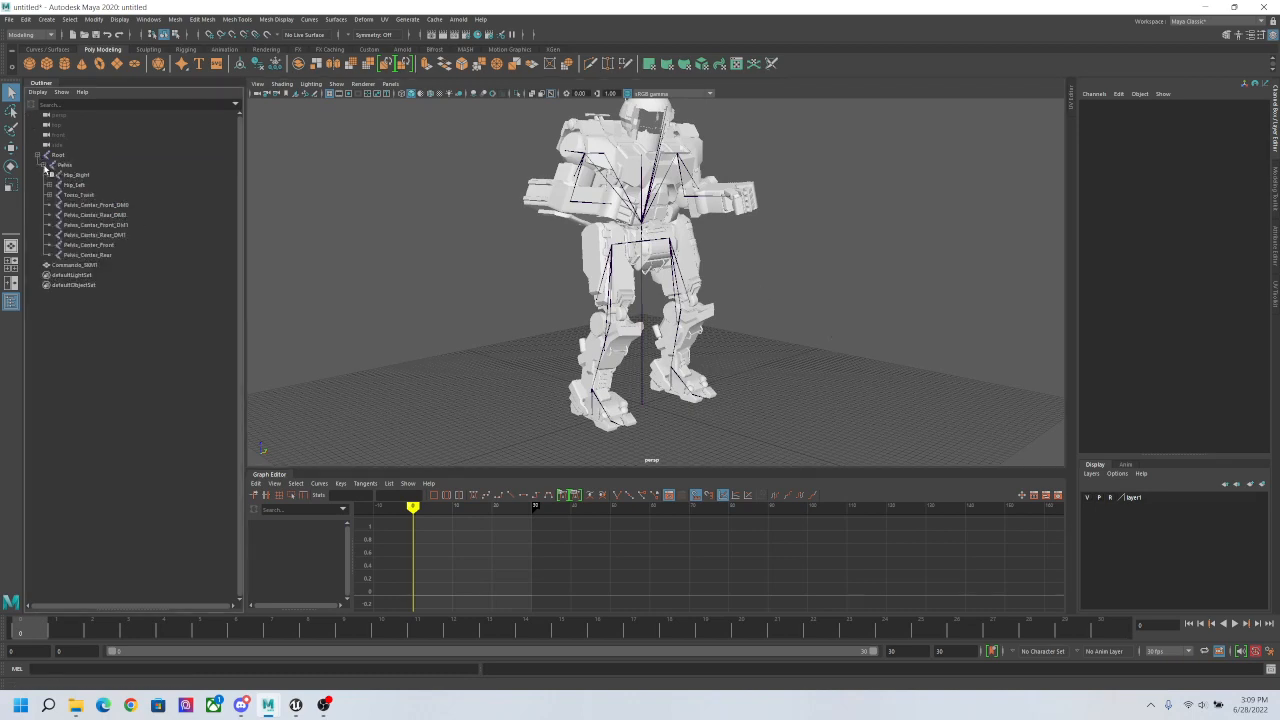
alt+drag(775, 381, 787, 411)
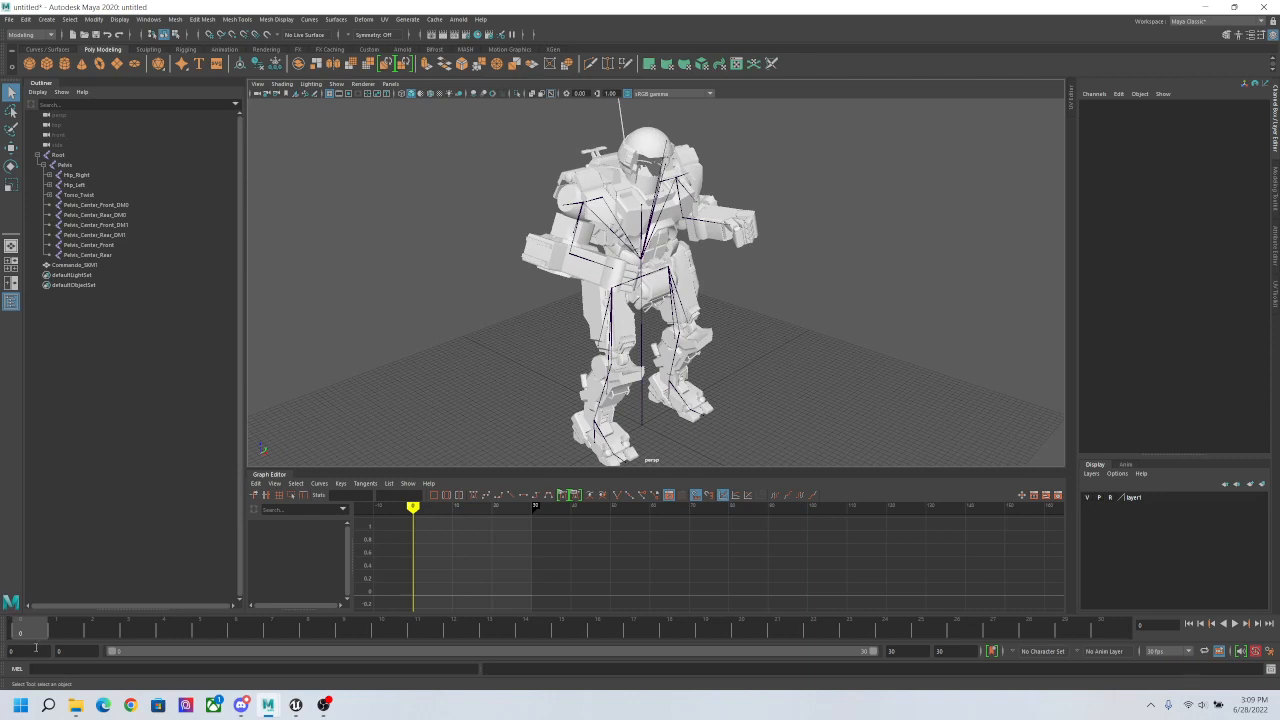
Step: Set both the animation end time and the playback end time to 60 frames
mouse_move(27, 637)
mouse_down()
mouse_move(356, 630)
mouse_move(147, 619)
mouse_move(20, 633)
mouse_up()
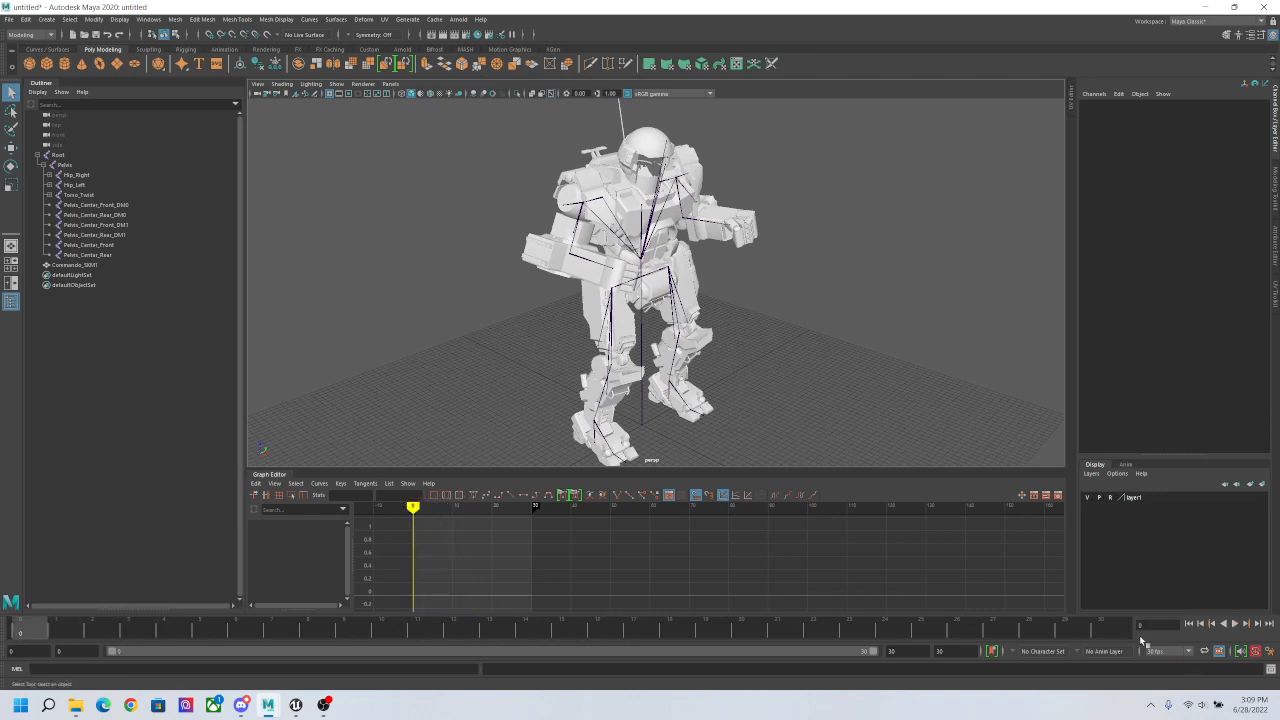
click(947, 651)
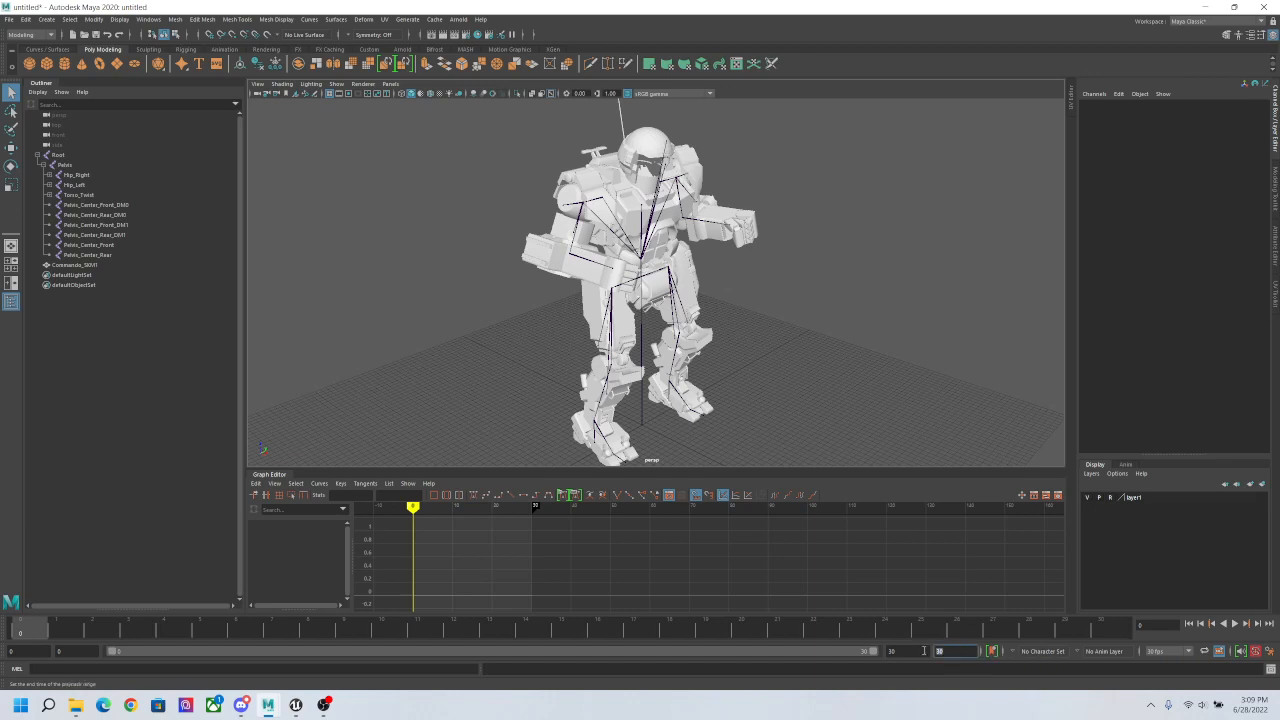
text(8)
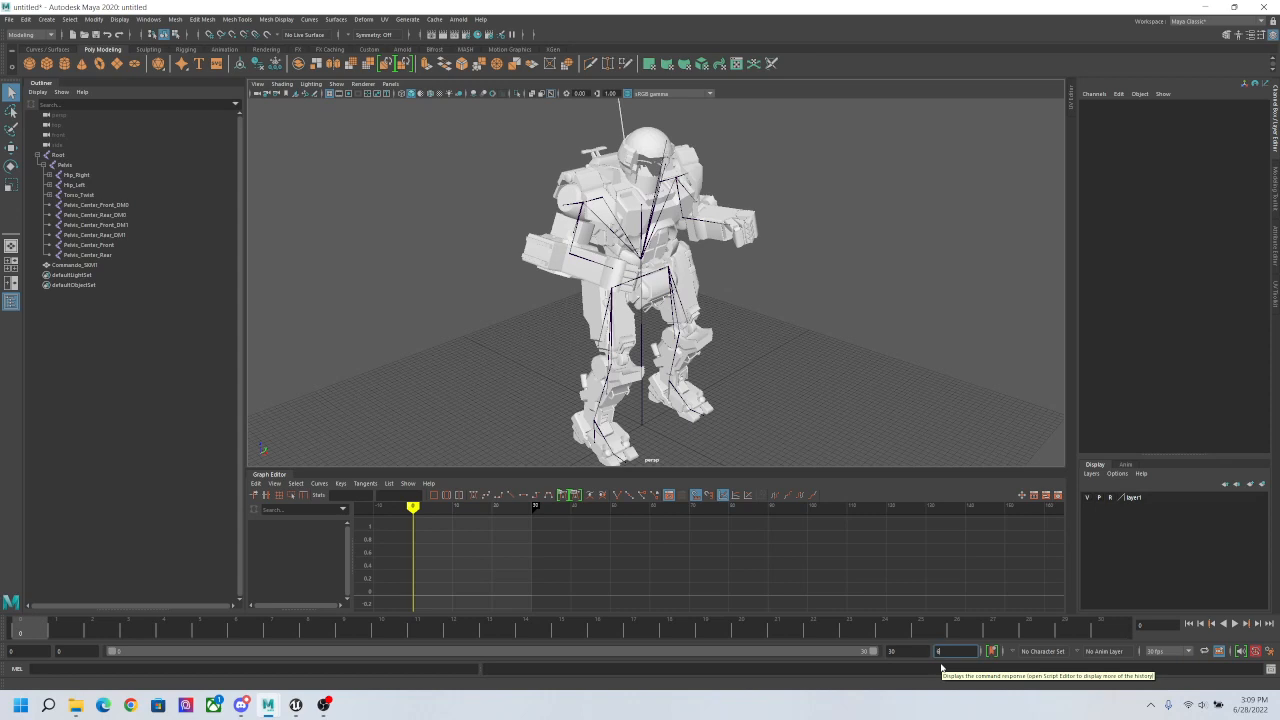
key(Return)
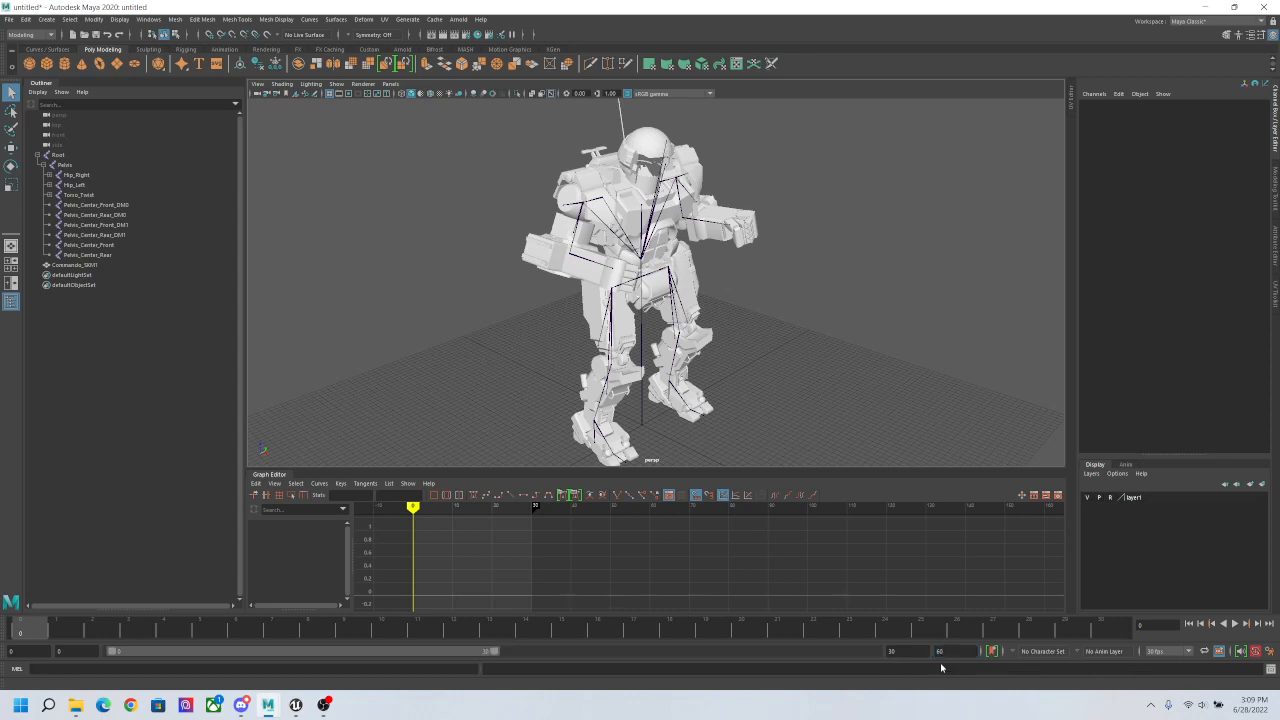
click(905, 651)
text(4)
key(Return)
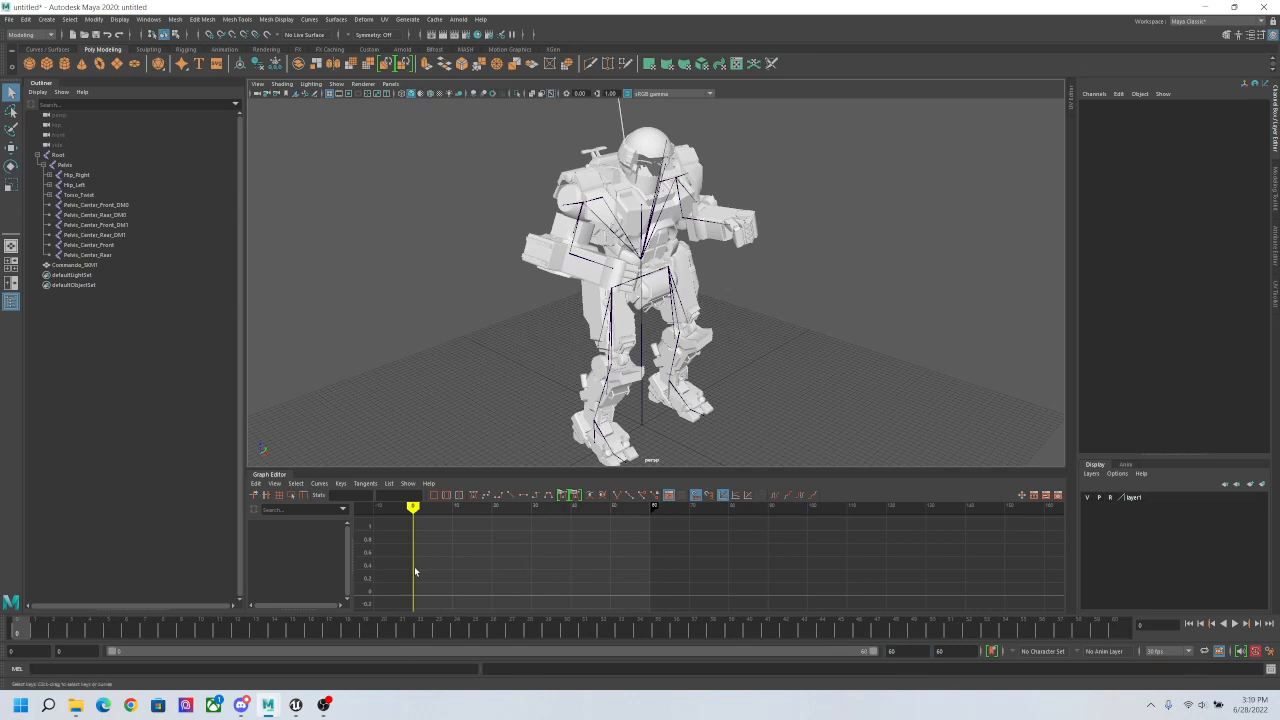
Step: Set a keyframe at frame 0 on all joints from Root through Pelvis_Center_Rear, and deselect them
mouse_move(19, 631)
mouse_down()
mouse_move(833, 661)
mouse_move(1124, 652)
mouse_move(19, 631)
mouse_up()
click(57, 155)
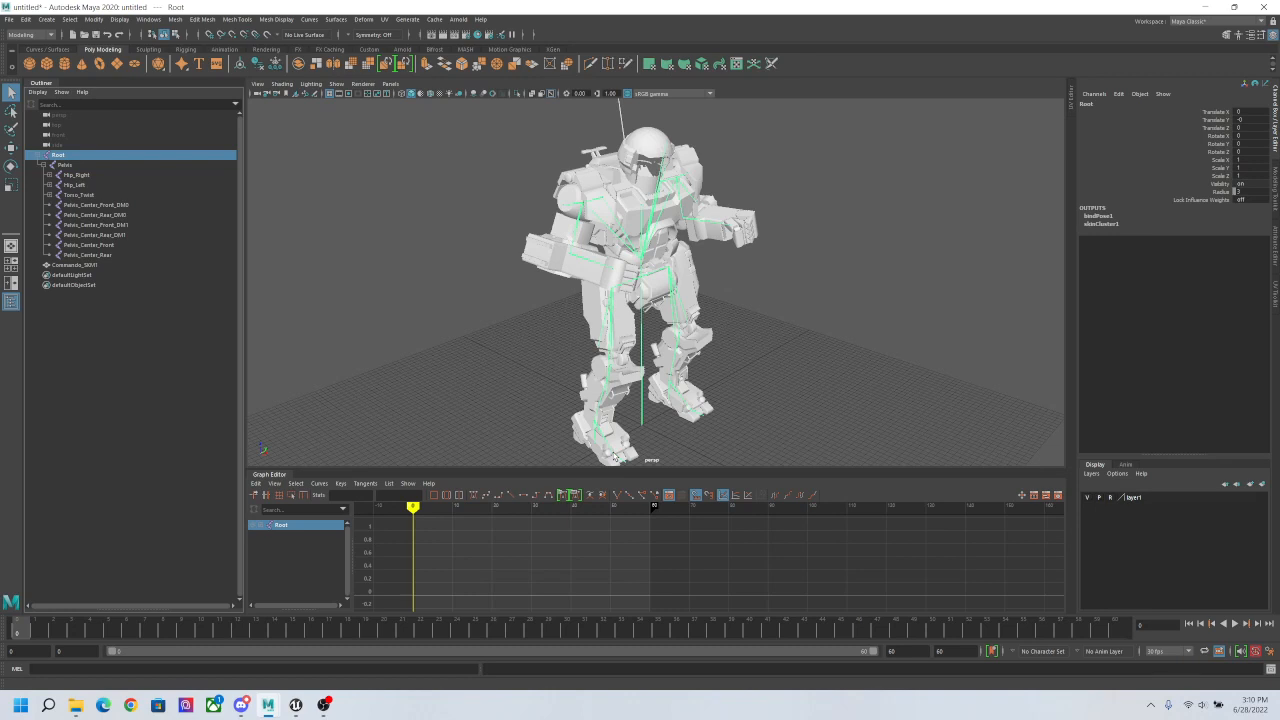
alt+drag(918, 231, 866, 350)
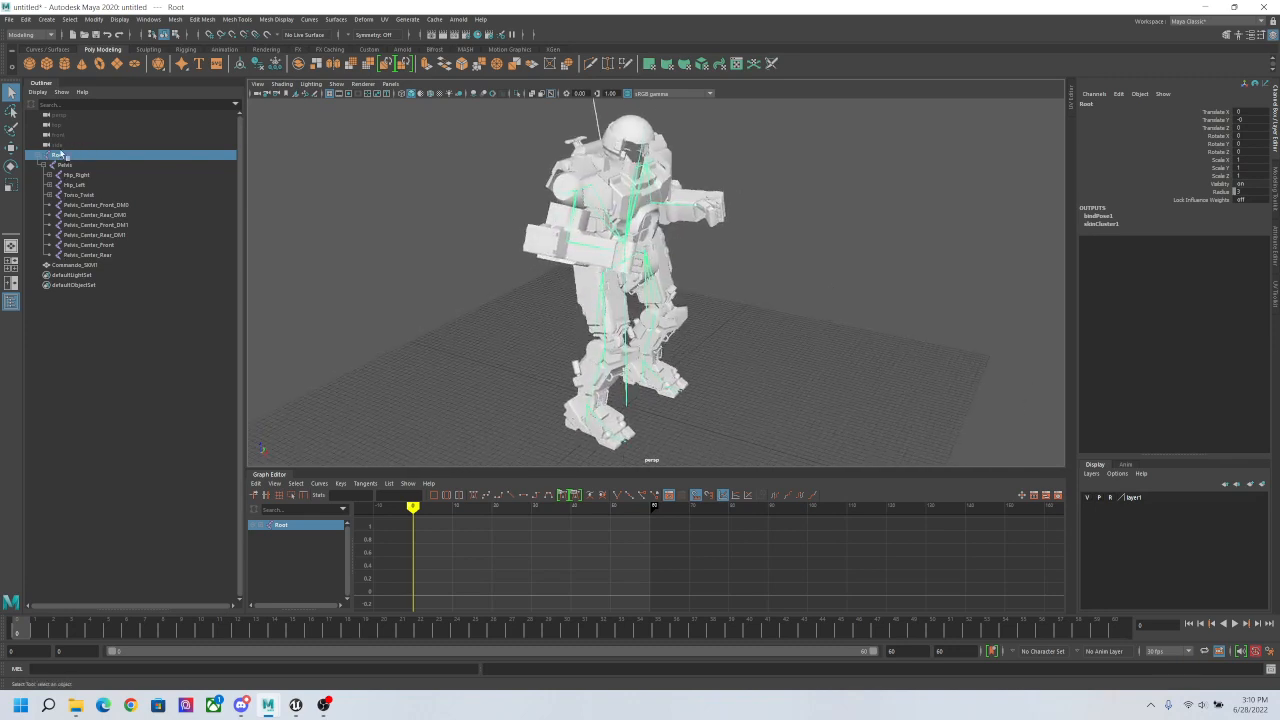
shift+click(83, 256)
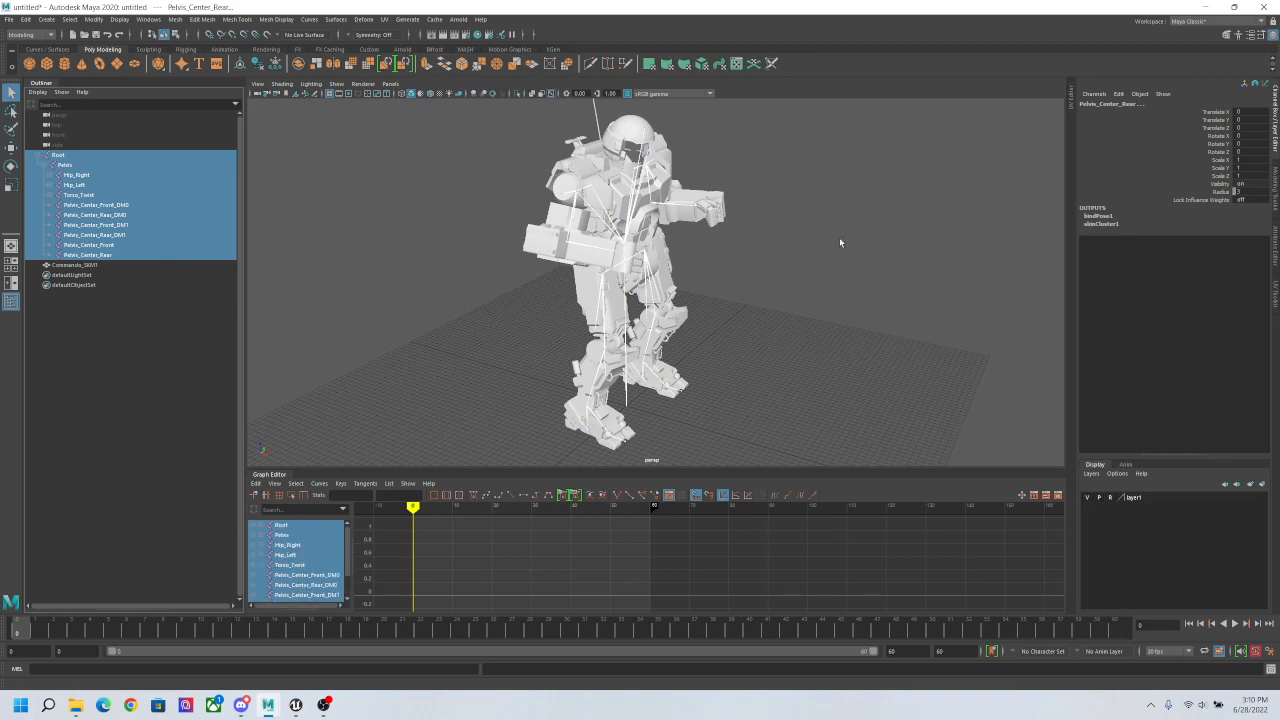
key(s)
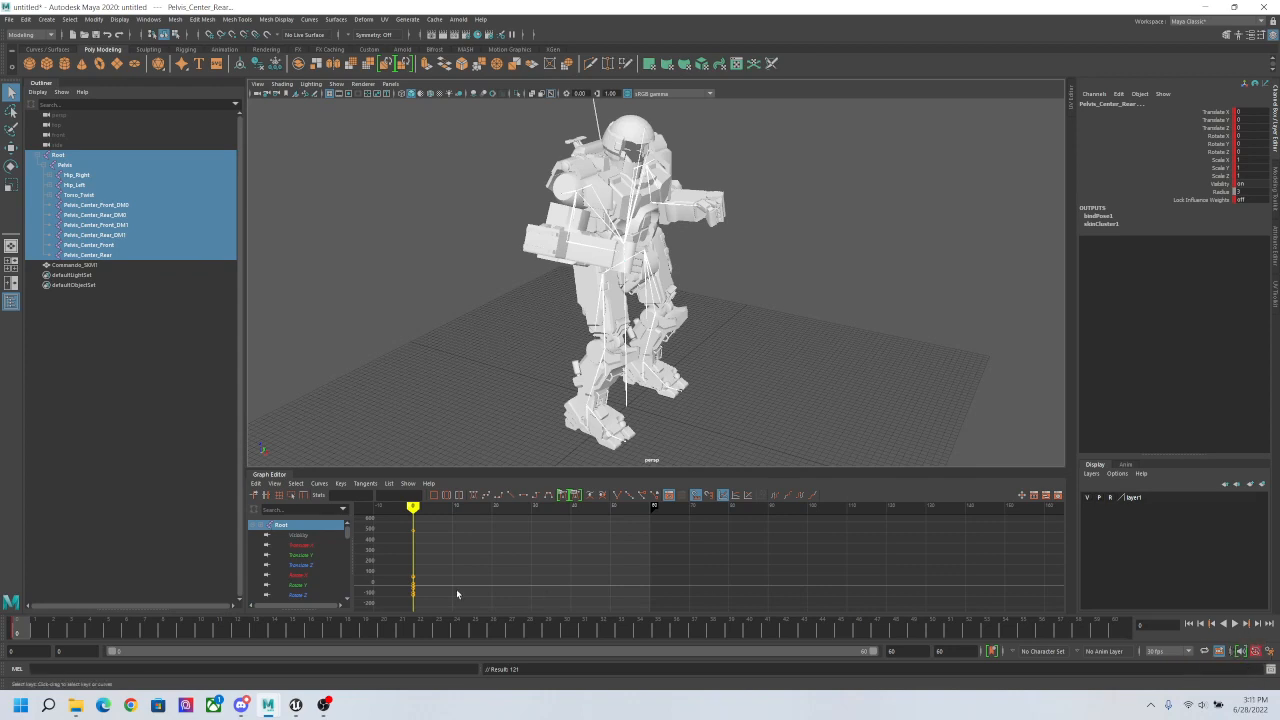
mouse_move(810, 417)
alt+mouse_down()
mouse_move(806, 388)
mouse_move(787, 387)
mouse_move(795, 407)
alt+mouse_up()
click(806, 388)
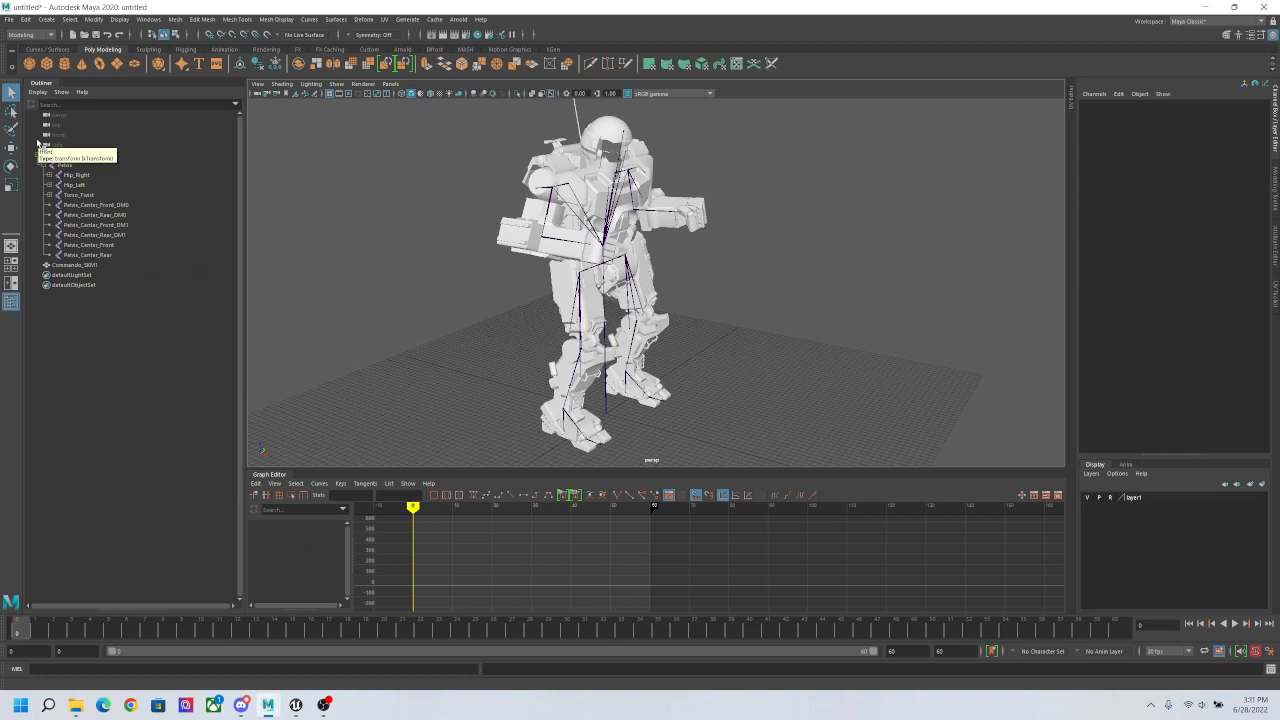
Step: Move the Pelvis joint sideways along the X axis, away from the Root joint
alt+drag(700, 372, 748, 352)
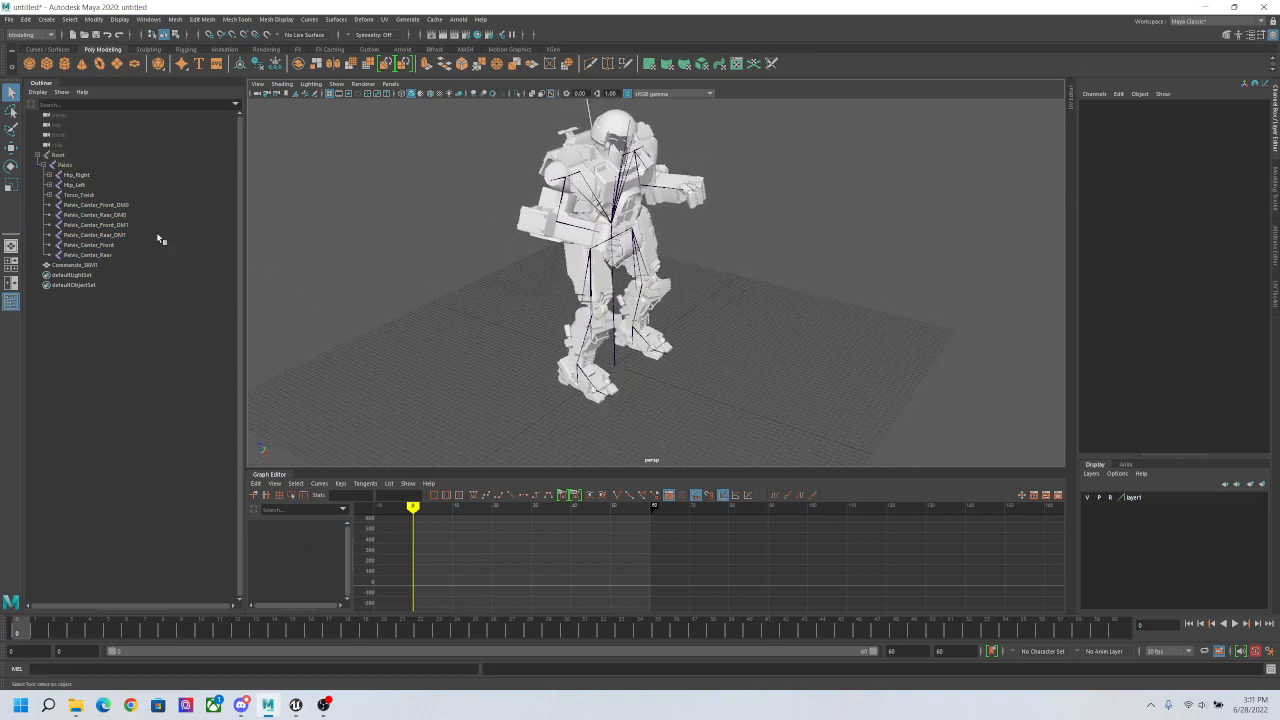
click(66, 165)
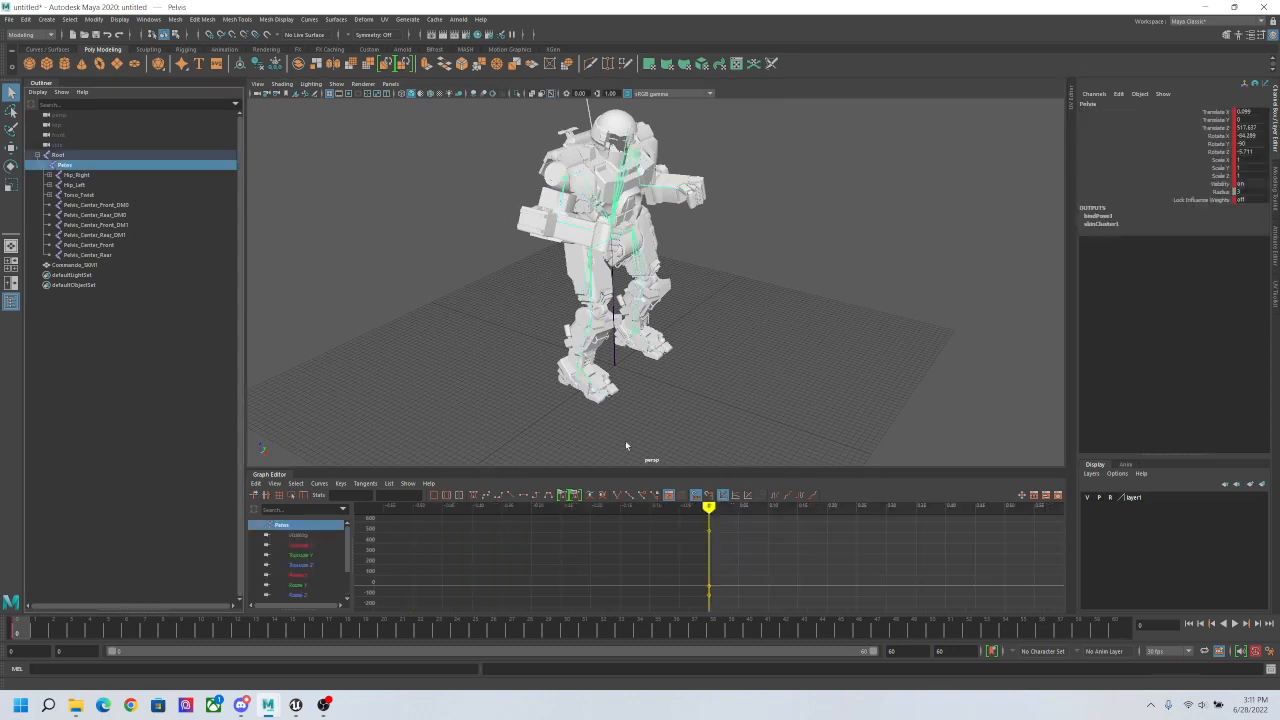
alt+drag(627, 446, 737, 426)
key(w)
drag(655, 253, 758, 262)
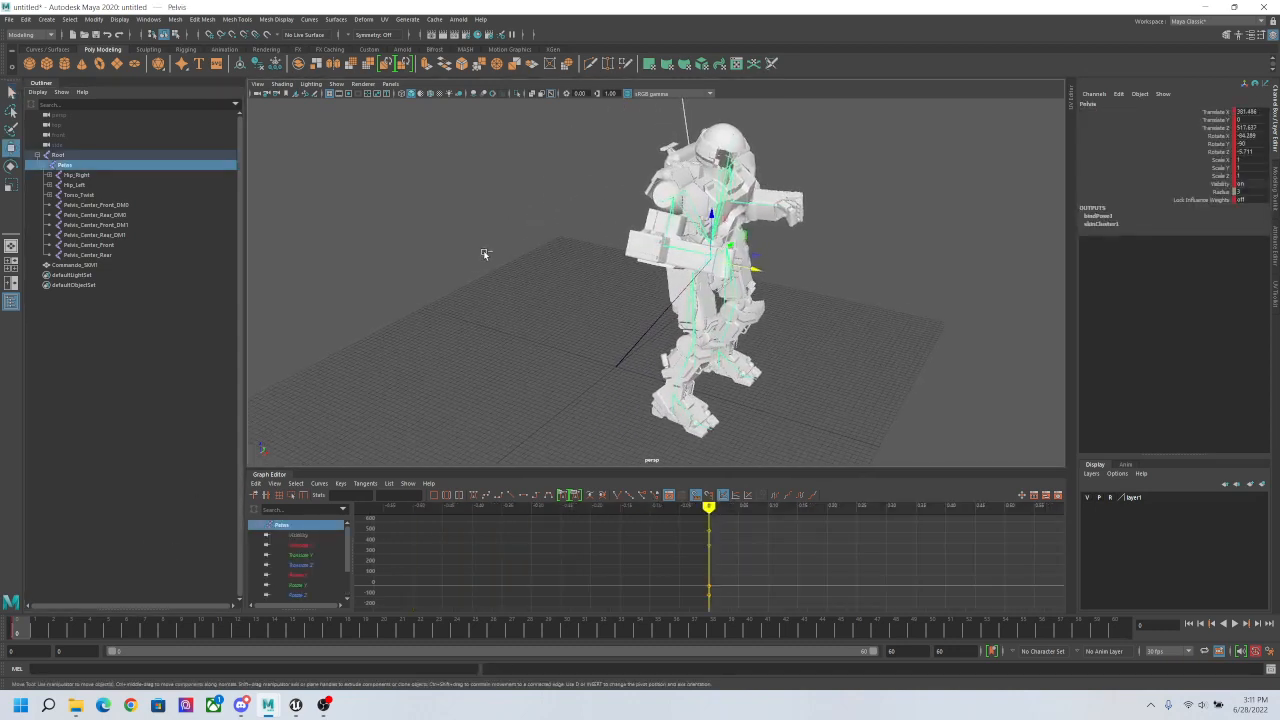
Step: Undo the Pelvis move at frame 0, and at frame 10 move the Pelvis joint along X to about 519
key(ctrl+z)
click(203, 633)
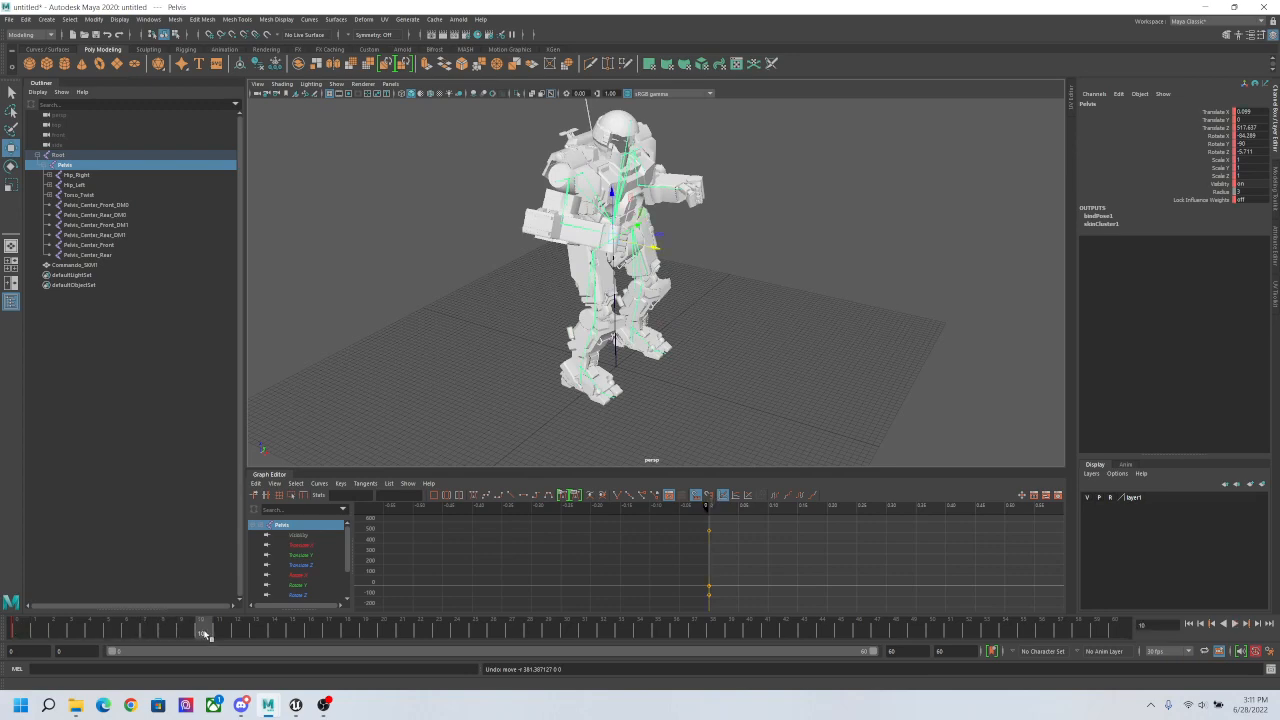
drag(656, 245, 793, 276)
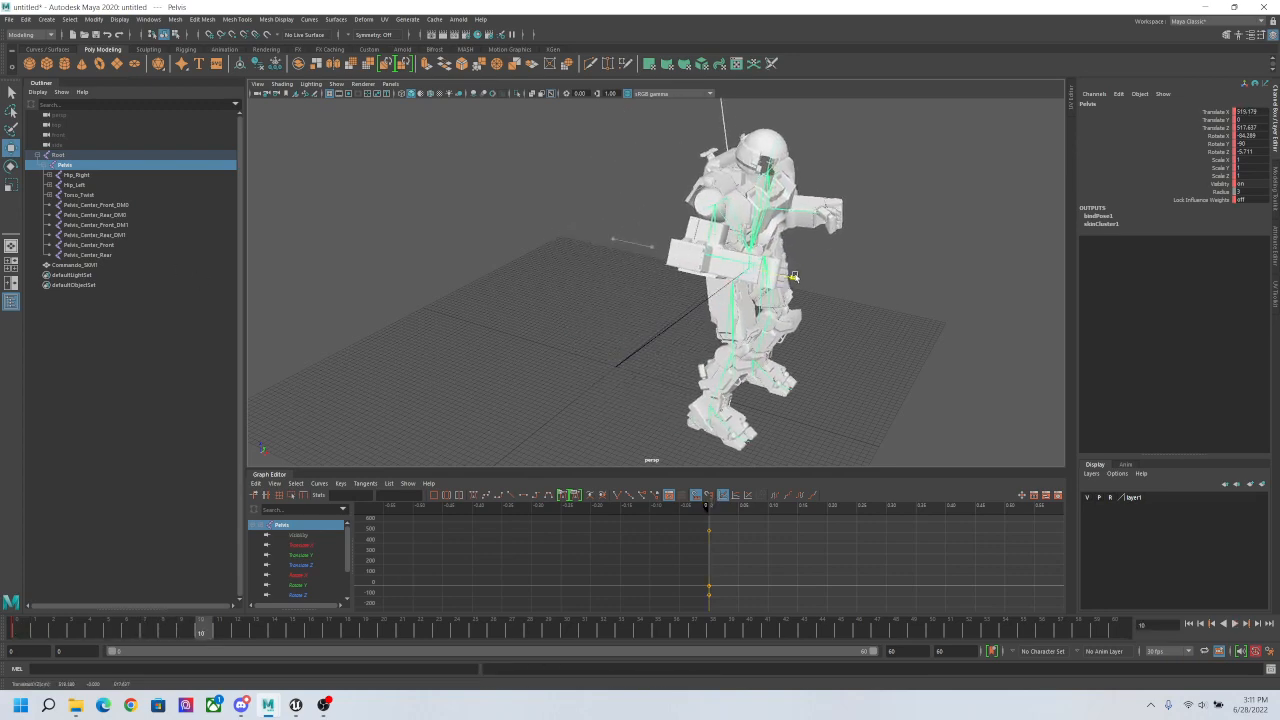
alt+drag(885, 392, 866, 330)
key(q)
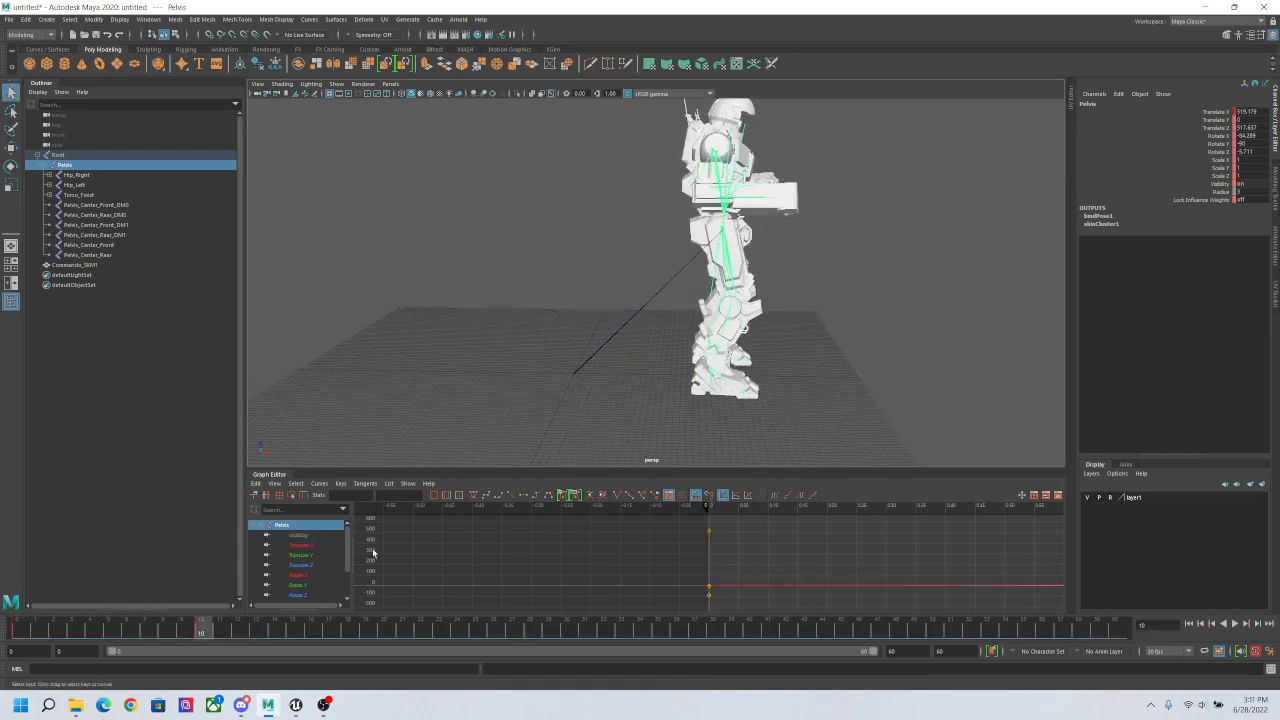
Step: Scrub between frames 0 and 10 and examine the Pelvis movement from several sides
drag(208, 630, 163, 630)
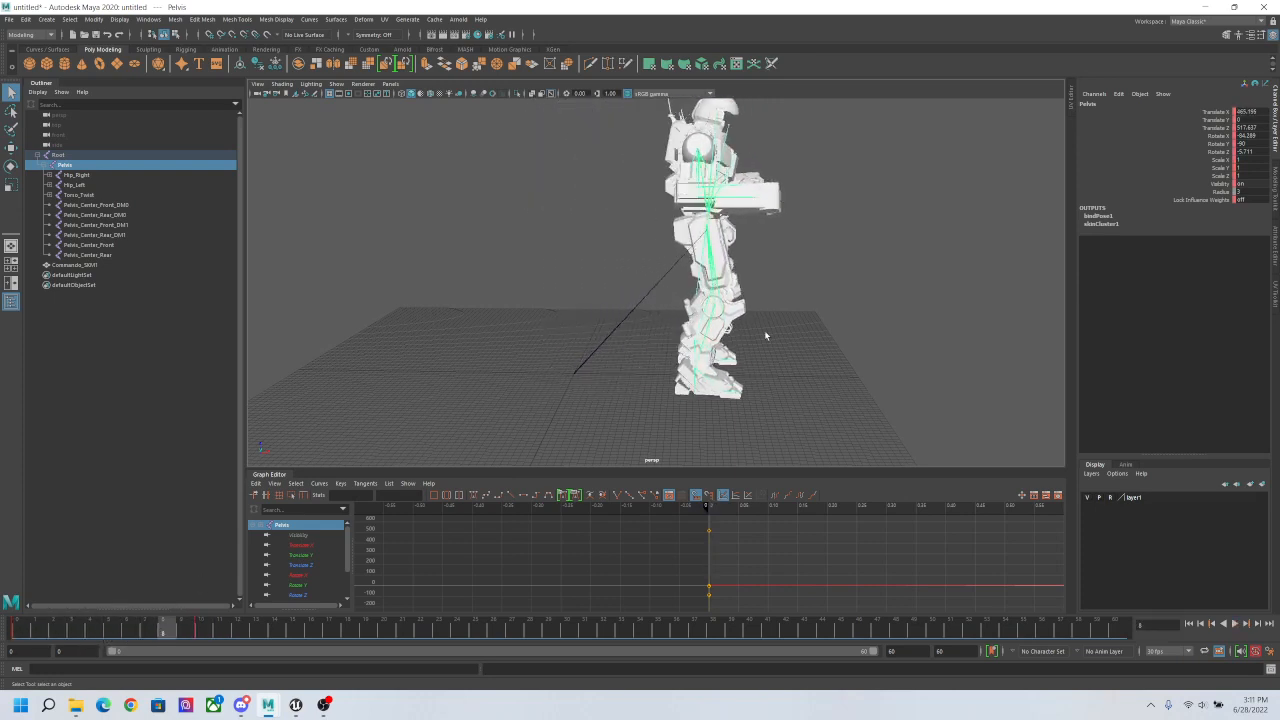
alt+drag(764, 336, 776, 373)
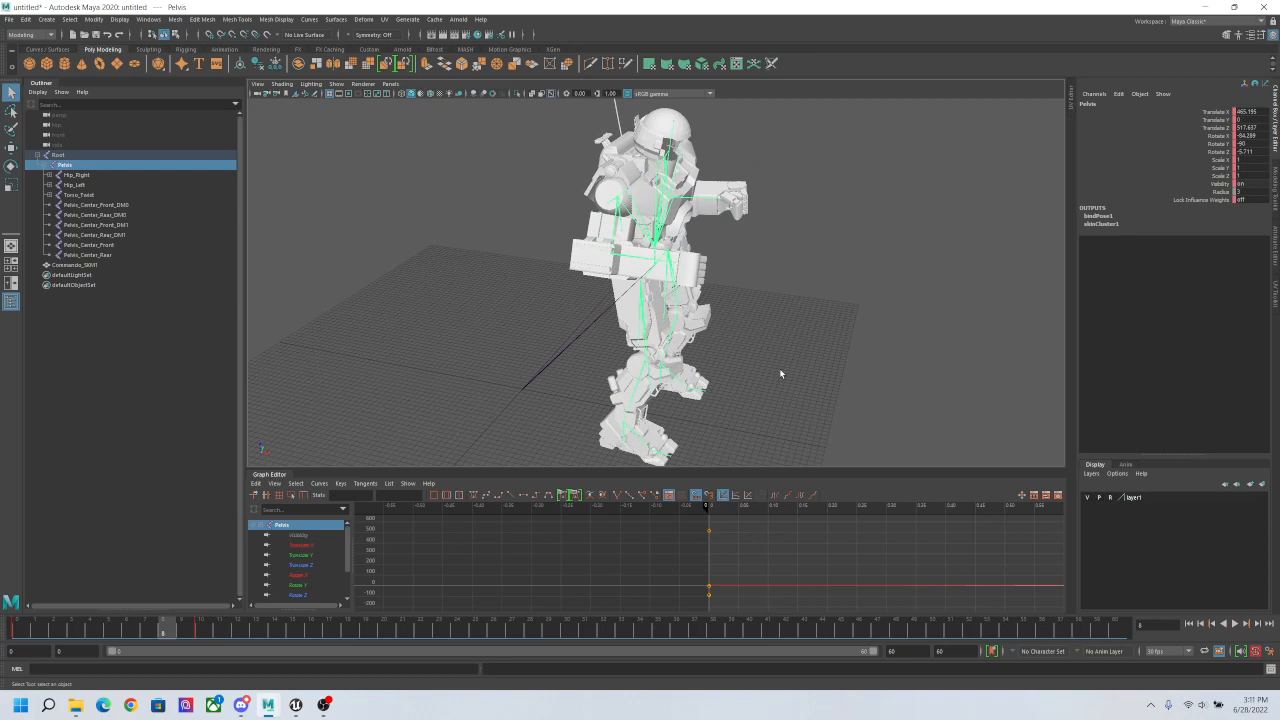
alt+drag(783, 364, 847, 381)
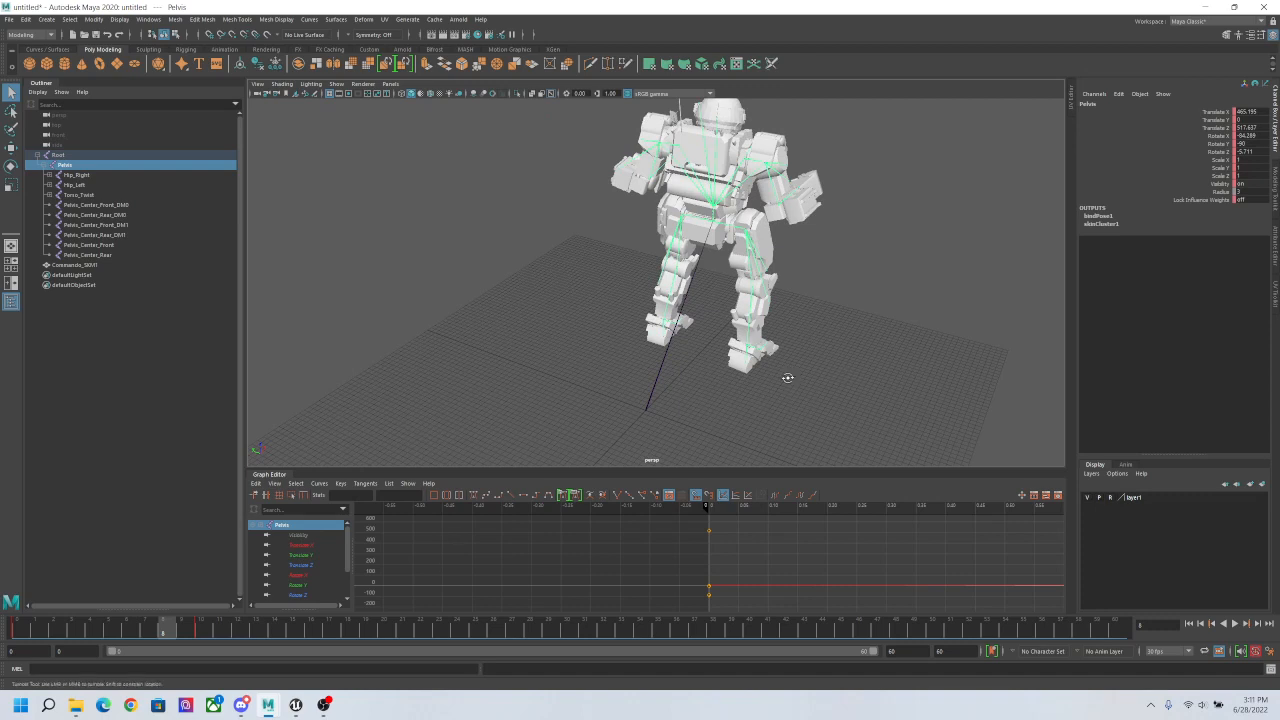
alt+drag(788, 378, 734, 374)
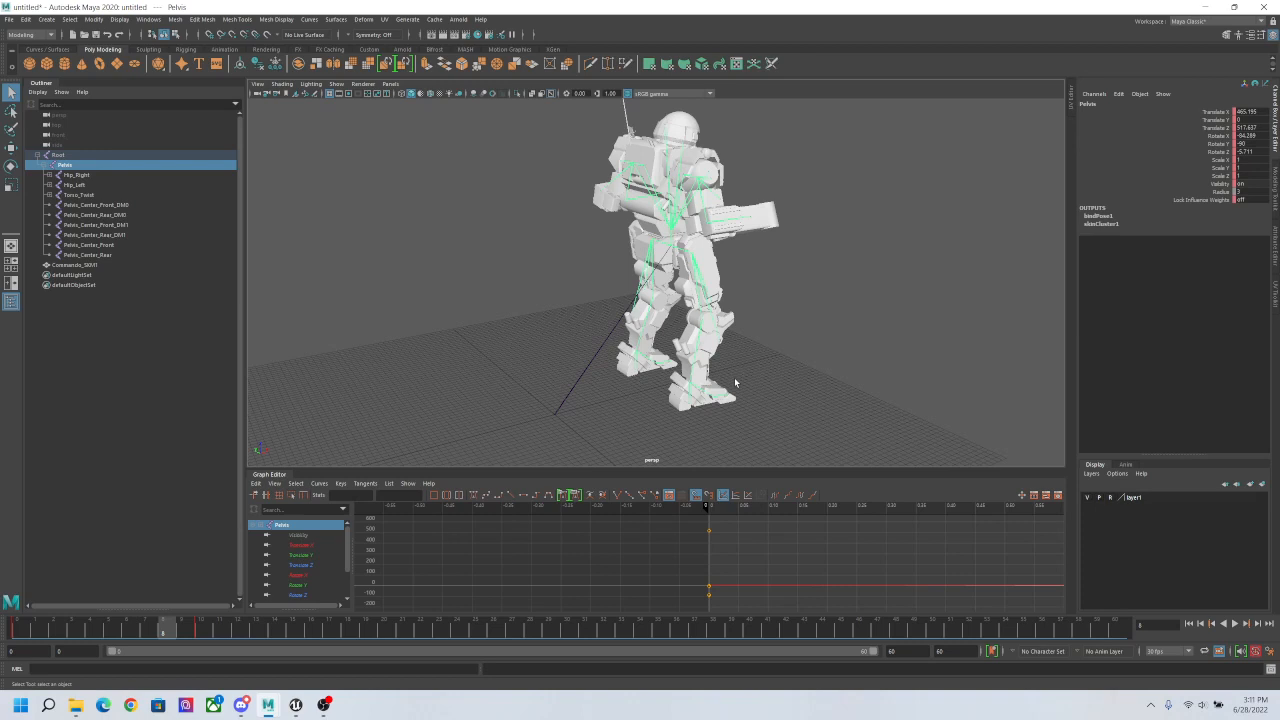
alt+drag(741, 355, 737, 328)
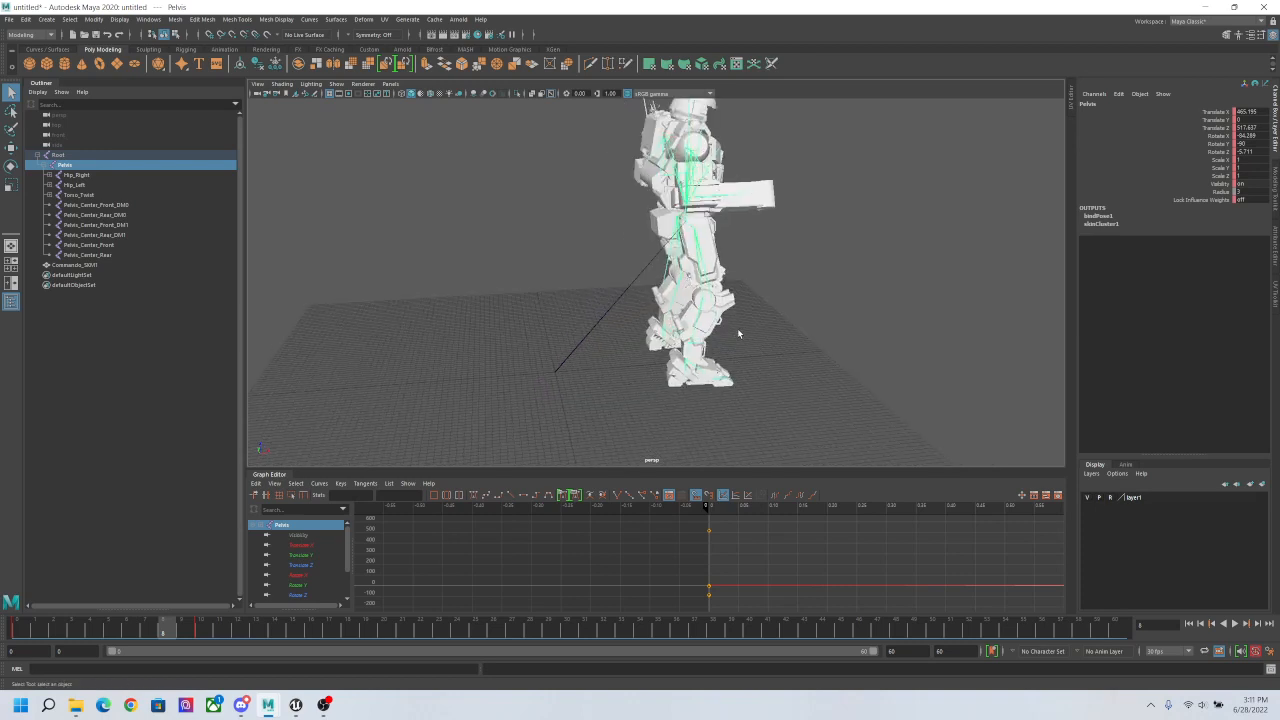
drag(163, 631, 18, 628)
key(w)
alt+drag(537, 285, 660, 270)
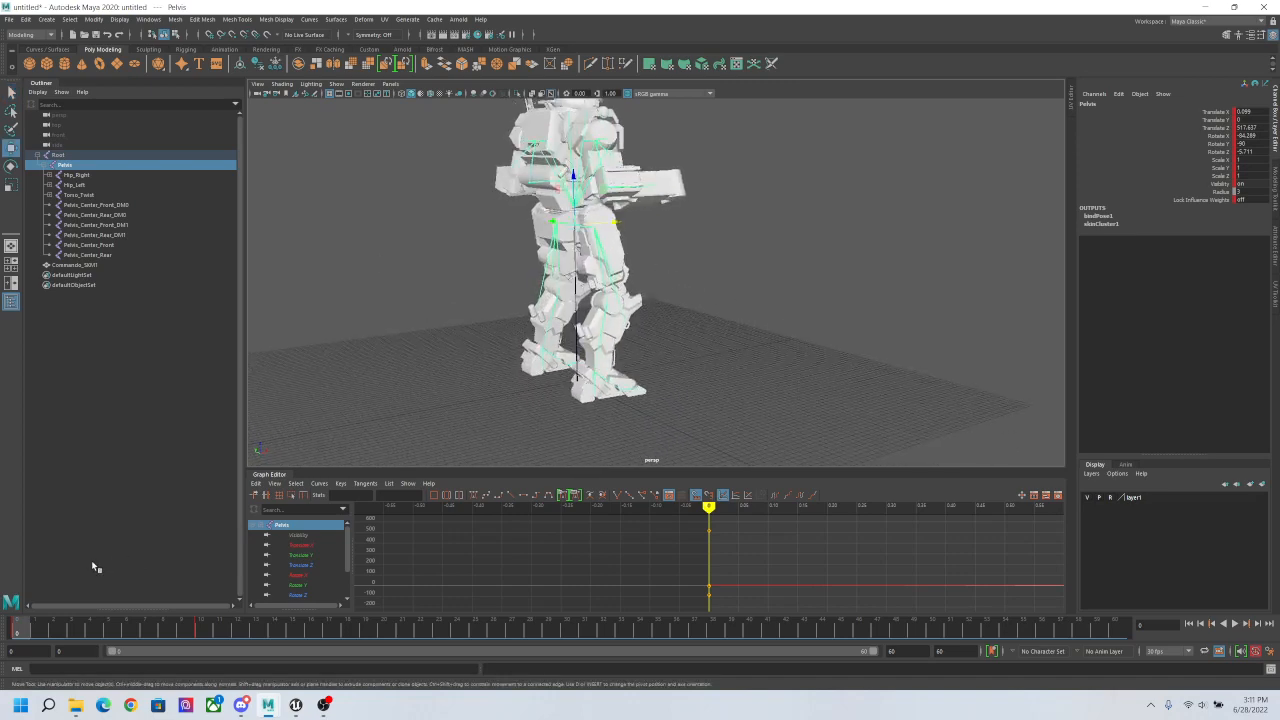
drag(22, 632, 200, 631)
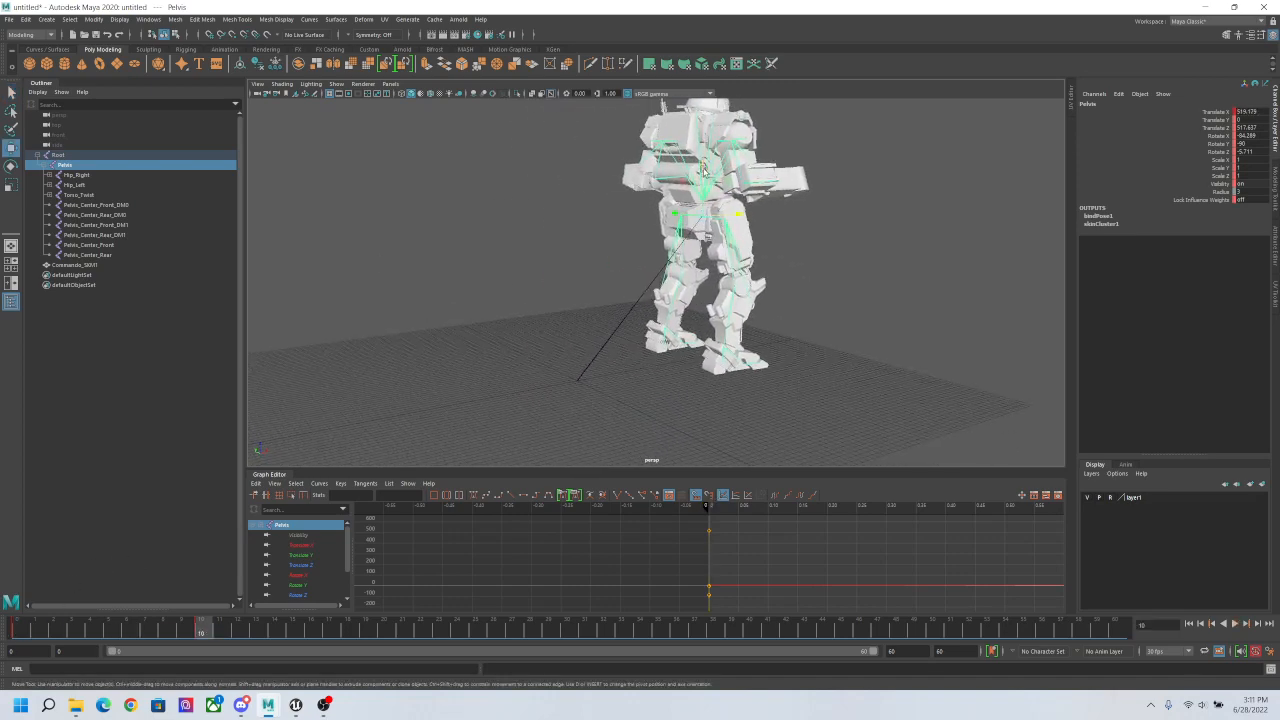
Step: Try lowering the Pelvis joint along Z to about 215 at frame 10
alt+drag(703, 170, 778, 383)
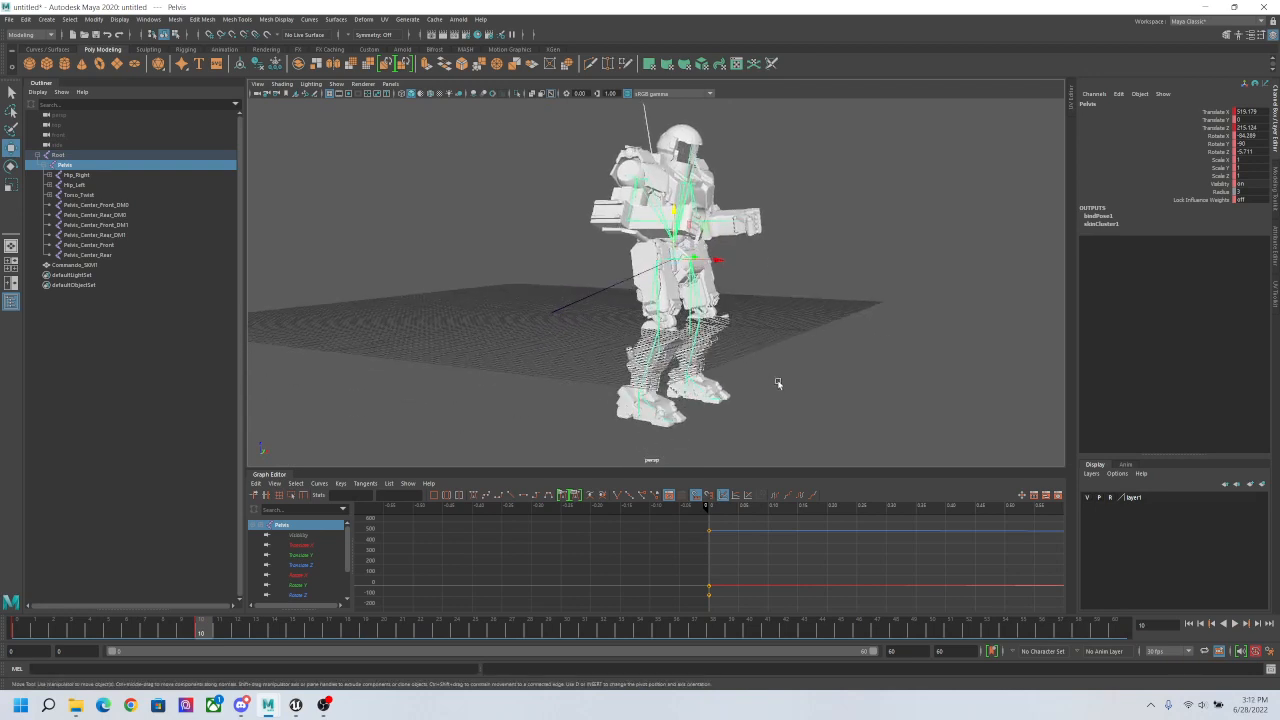
alt+drag(779, 383, 788, 396)
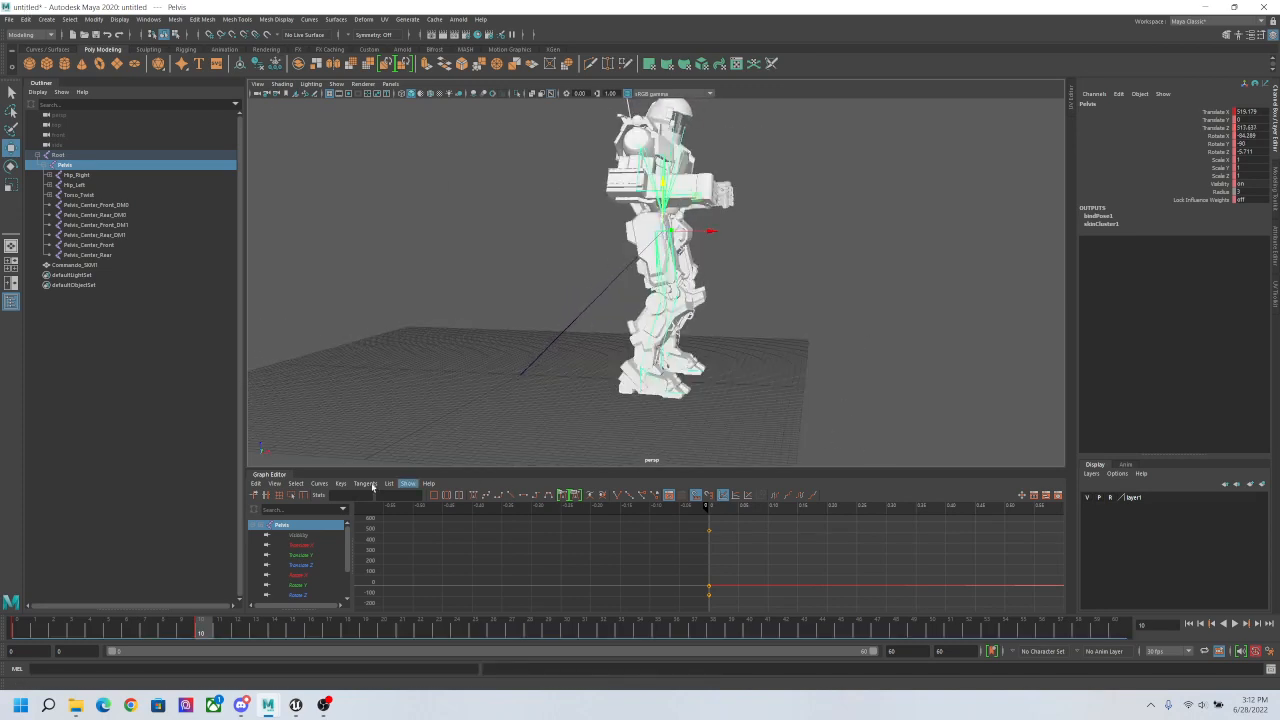
alt+drag(701, 387, 690, 428)
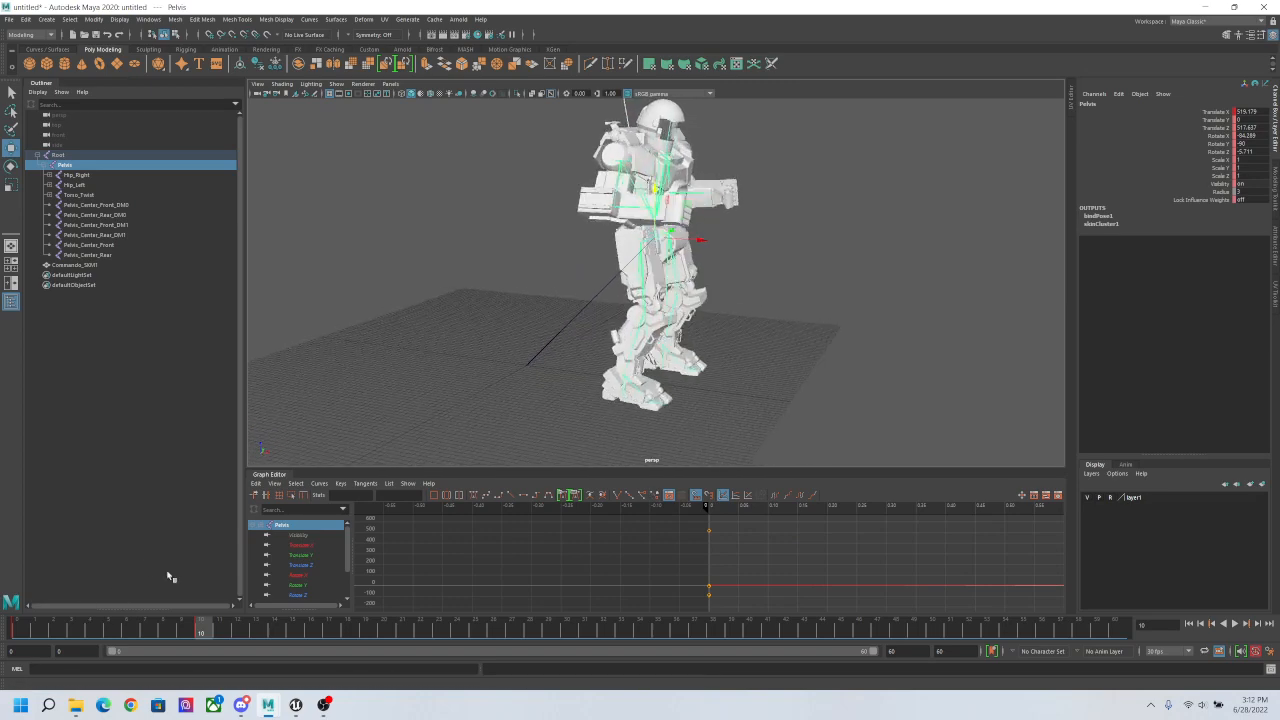
Step: Select the Hip_Right, Root and Pelvis joints in turn to compare their keyframes on the timeline and in the Graph Editor
click(76, 175)
alt+drag(778, 342, 780, 343)
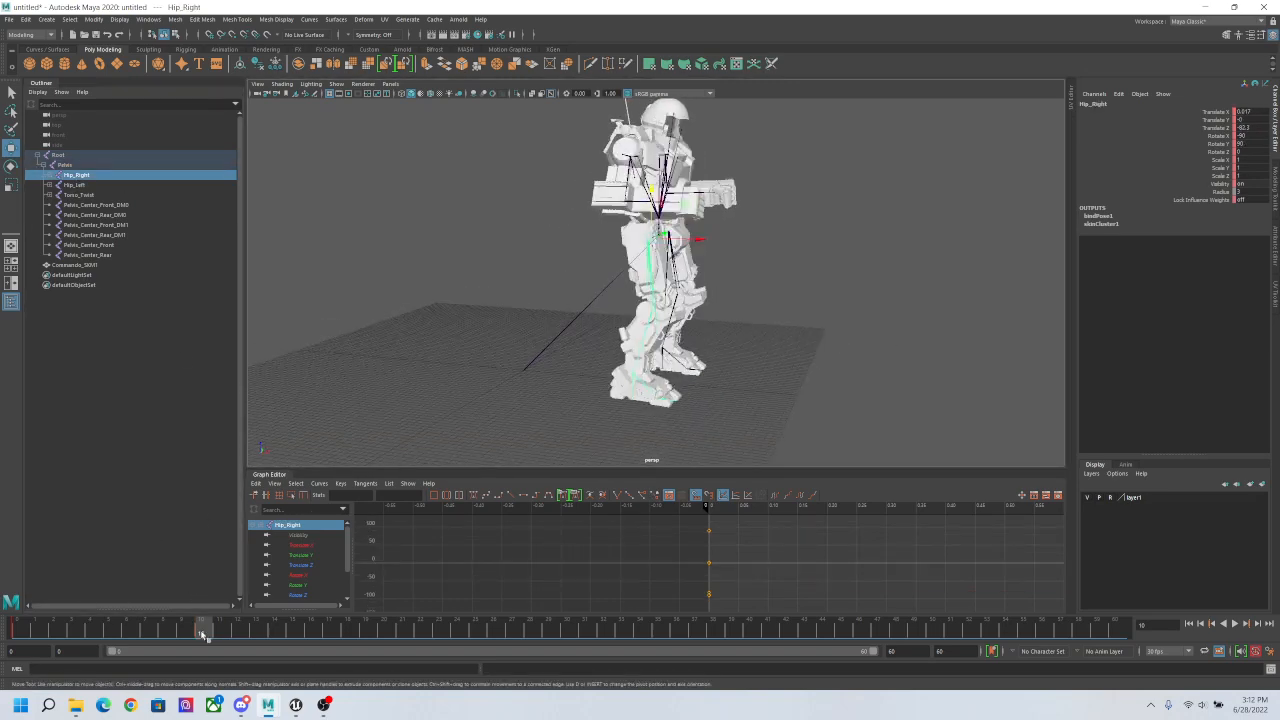
click(60, 155)
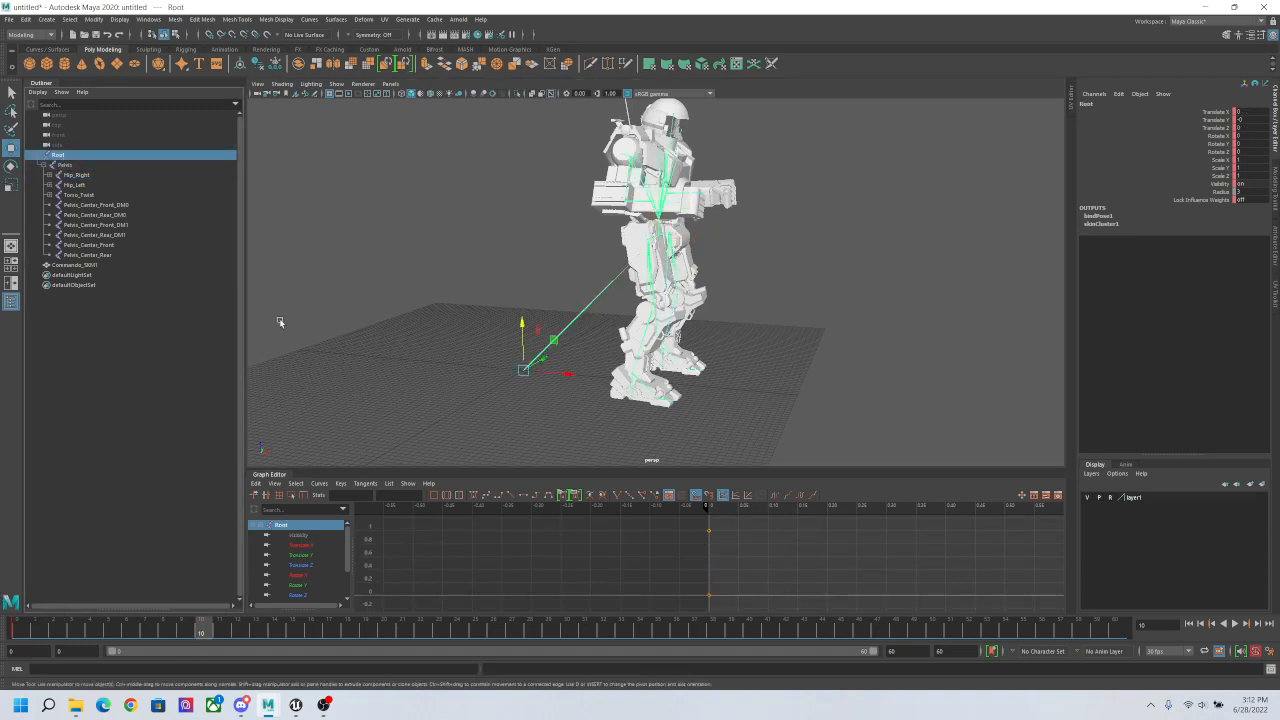
alt+drag(714, 400, 773, 413)
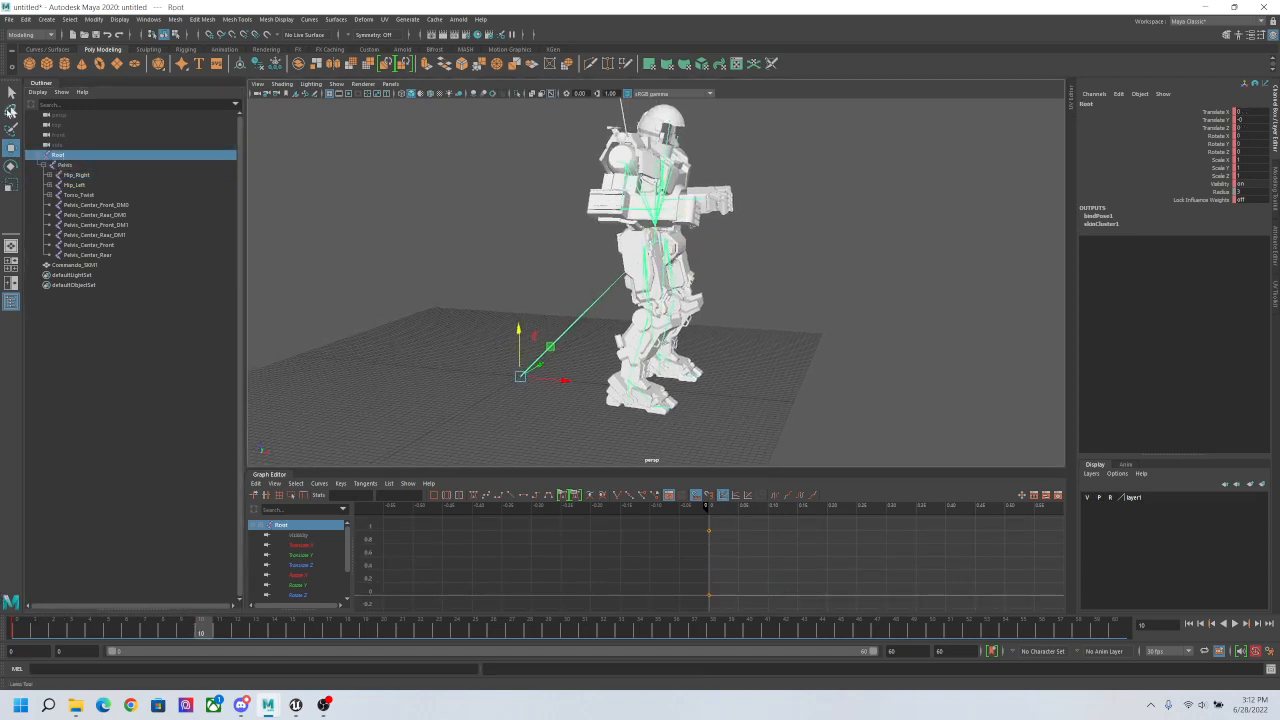
click(64, 164)
alt+drag(417, 354, 430, 356)
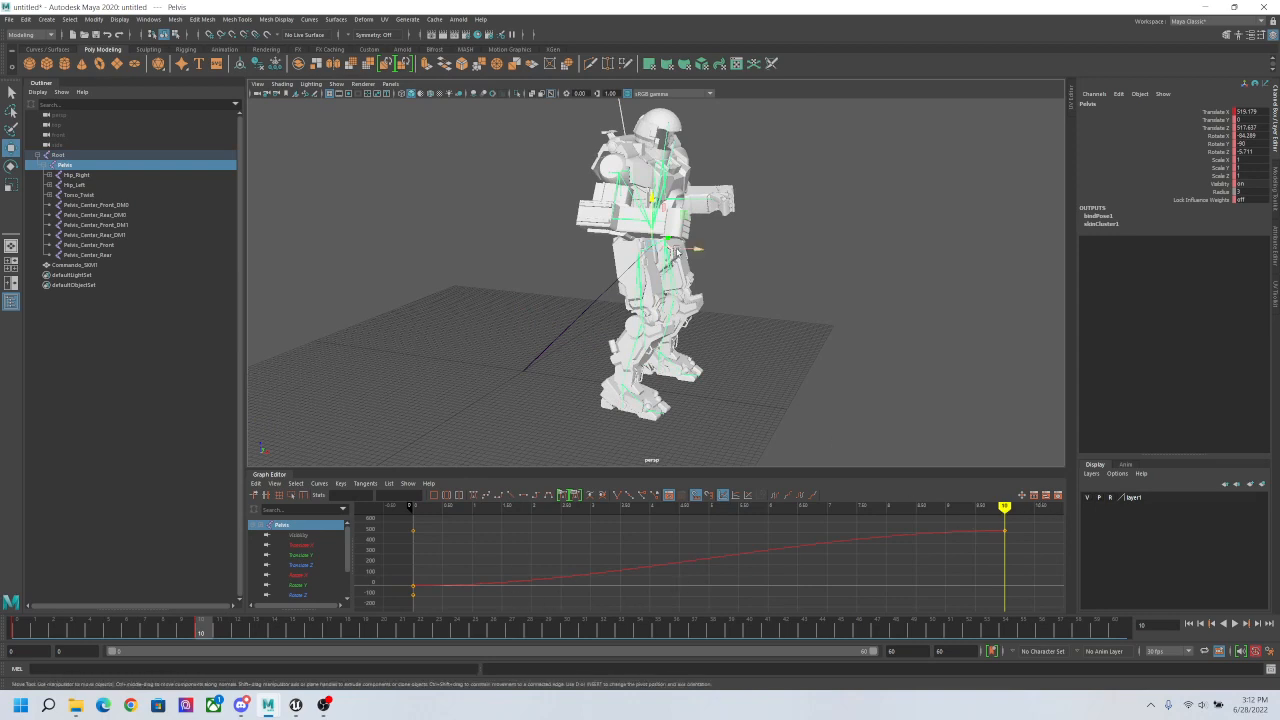
Step: At frame 10, rotate the Hip_Right joint on Y to about 28 degrees so the right leg swings away from the body
click(76, 175)
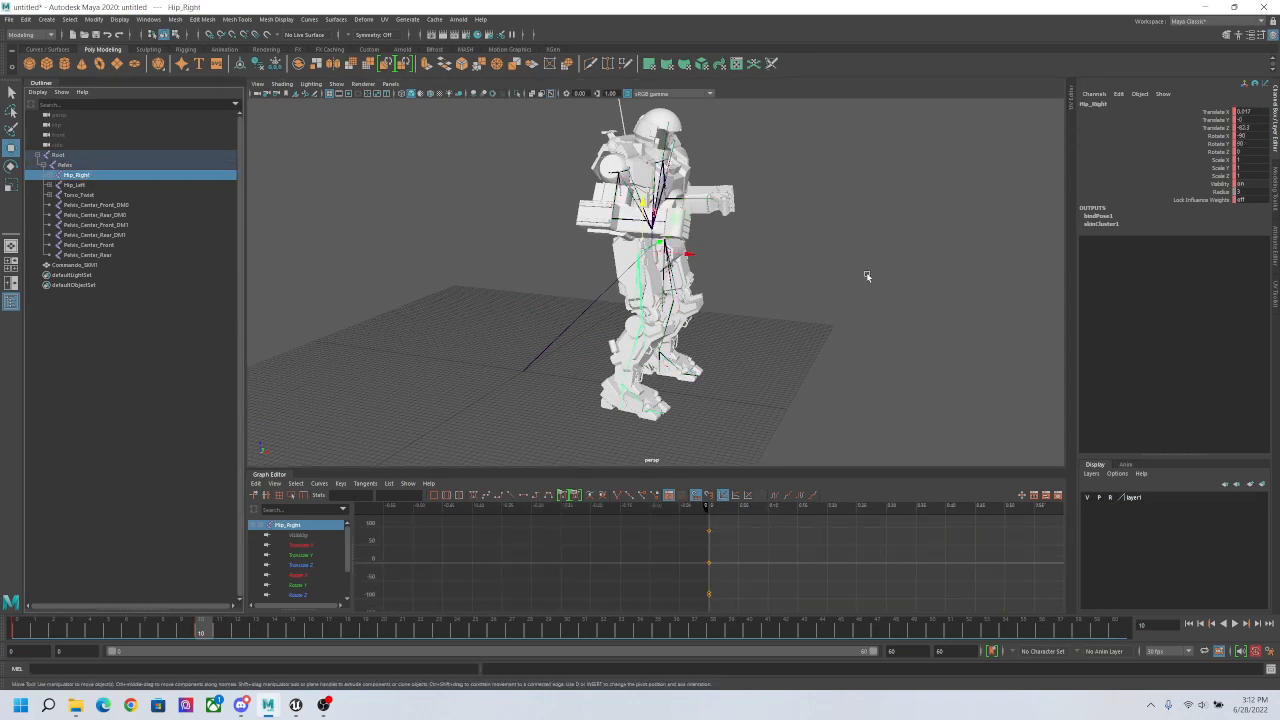
alt+drag(868, 277, 756, 327)
scroll(756, 327, up, 4)
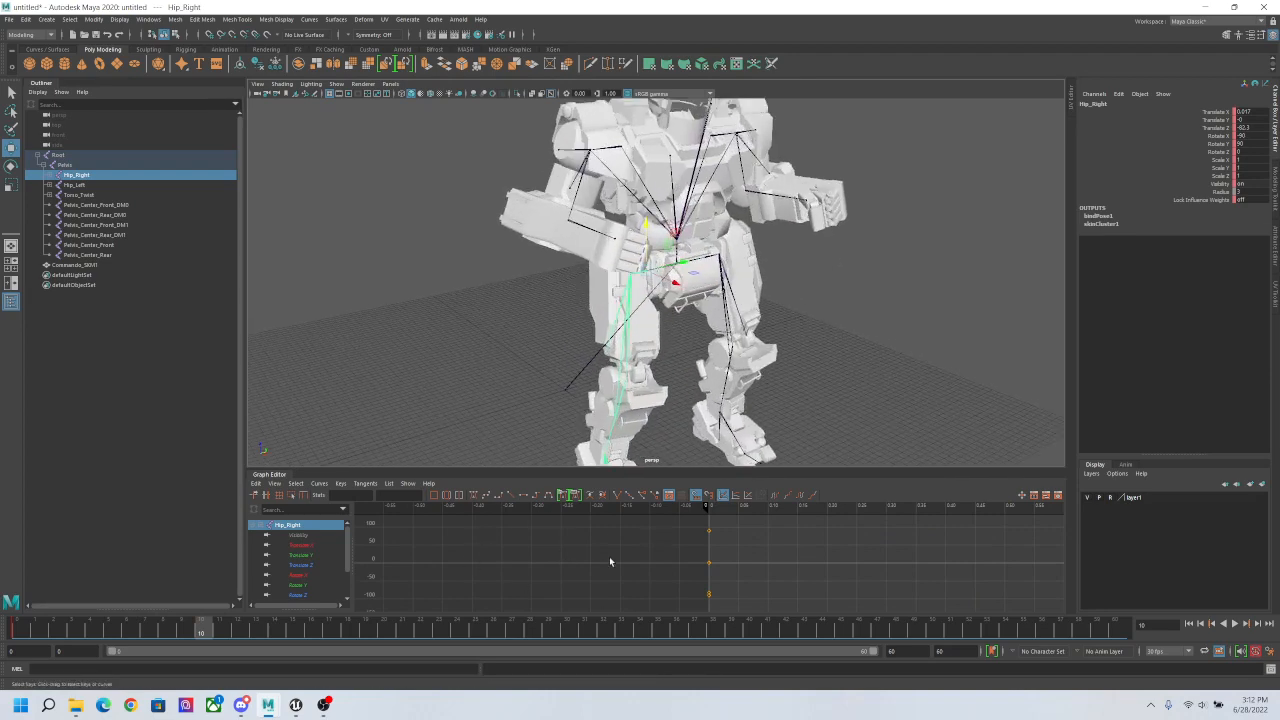
alt+drag(780, 335, 872, 305)
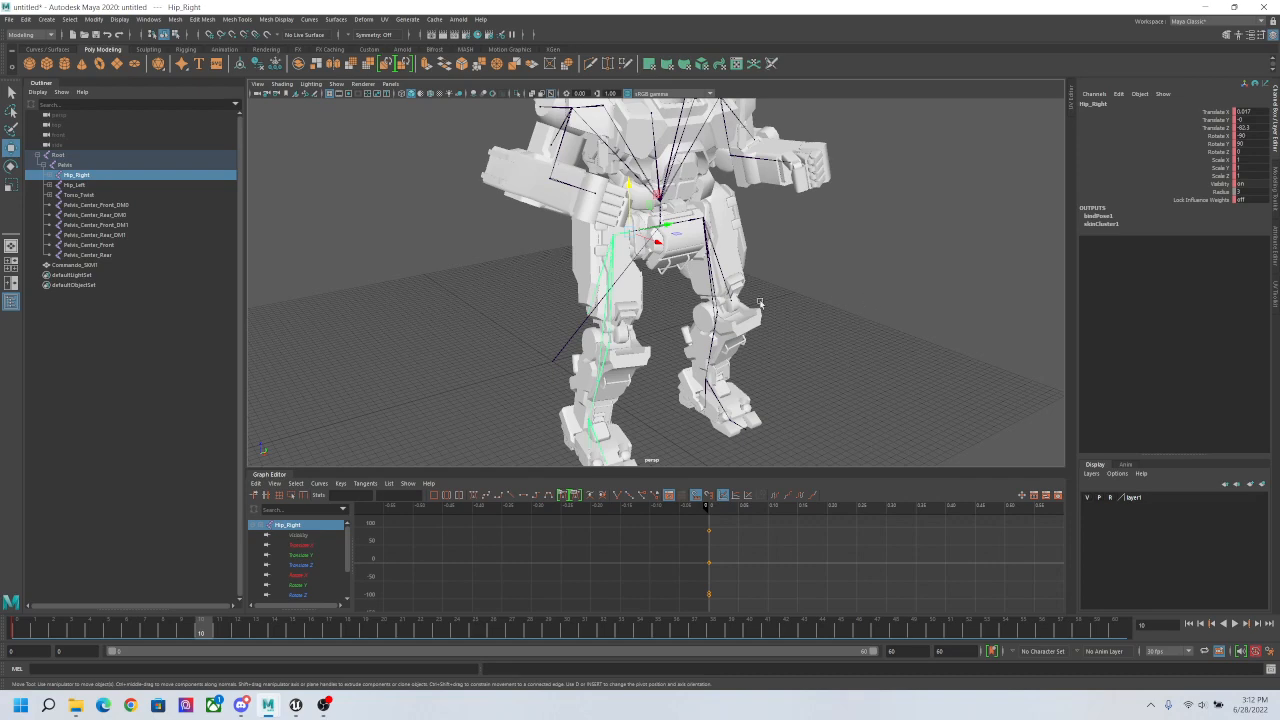
alt+drag(758, 380, 556, 250)
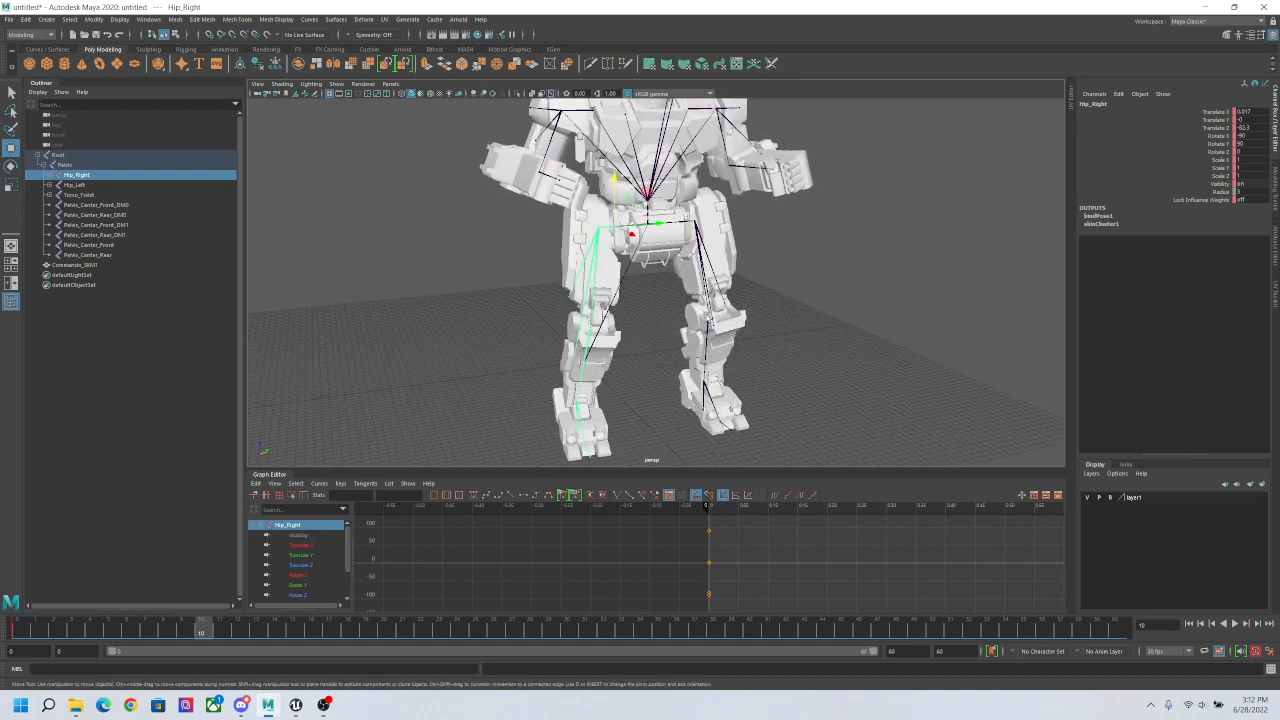
key(e)
drag(606, 184, 675, 182)
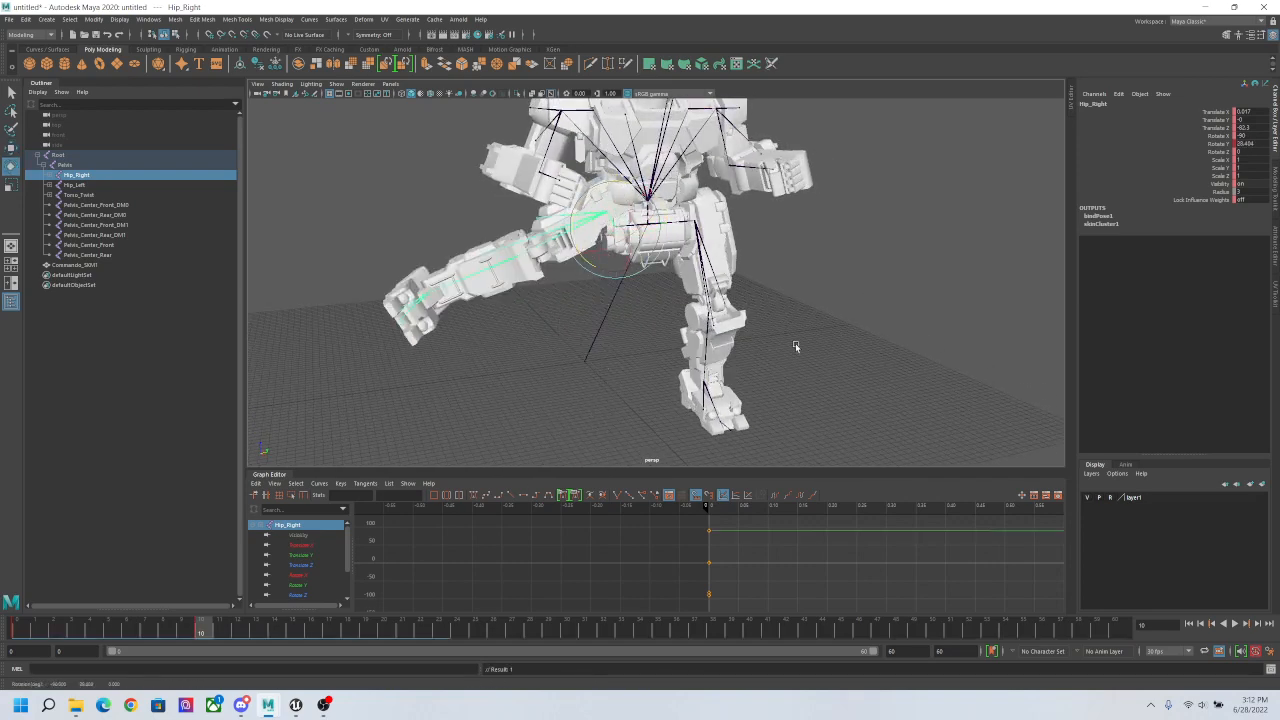
alt+drag(795, 343, 634, 427)
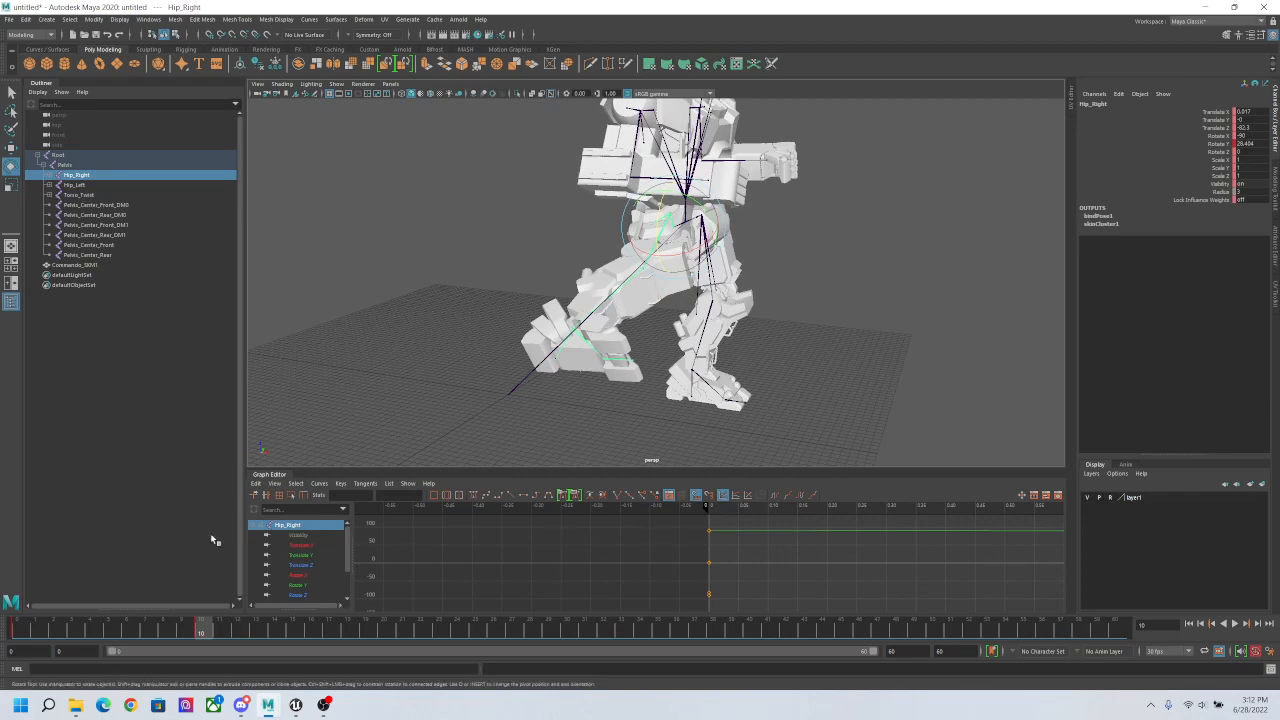
Step: Scrub through the frames between 0 and 10 to examine the combined right hip and Pelvis motion
drag(202, 631, 40, 627)
alt+drag(553, 316, 695, 321)
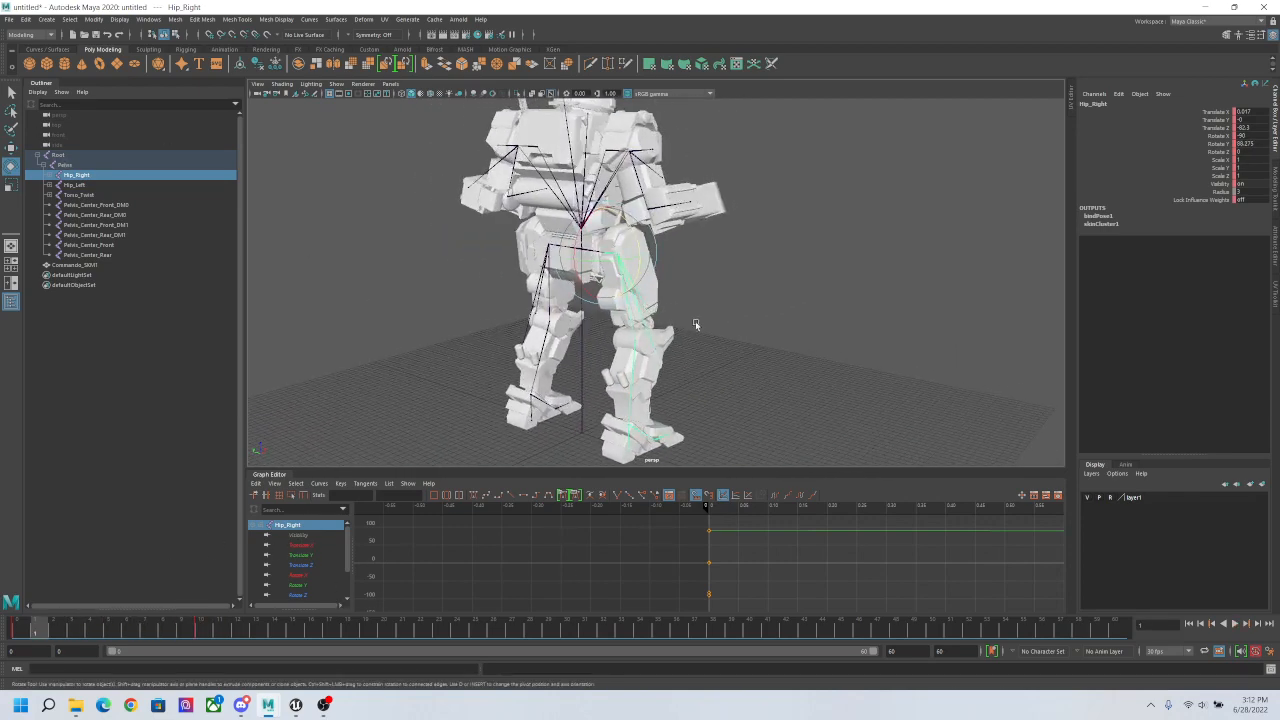
click(65, 165)
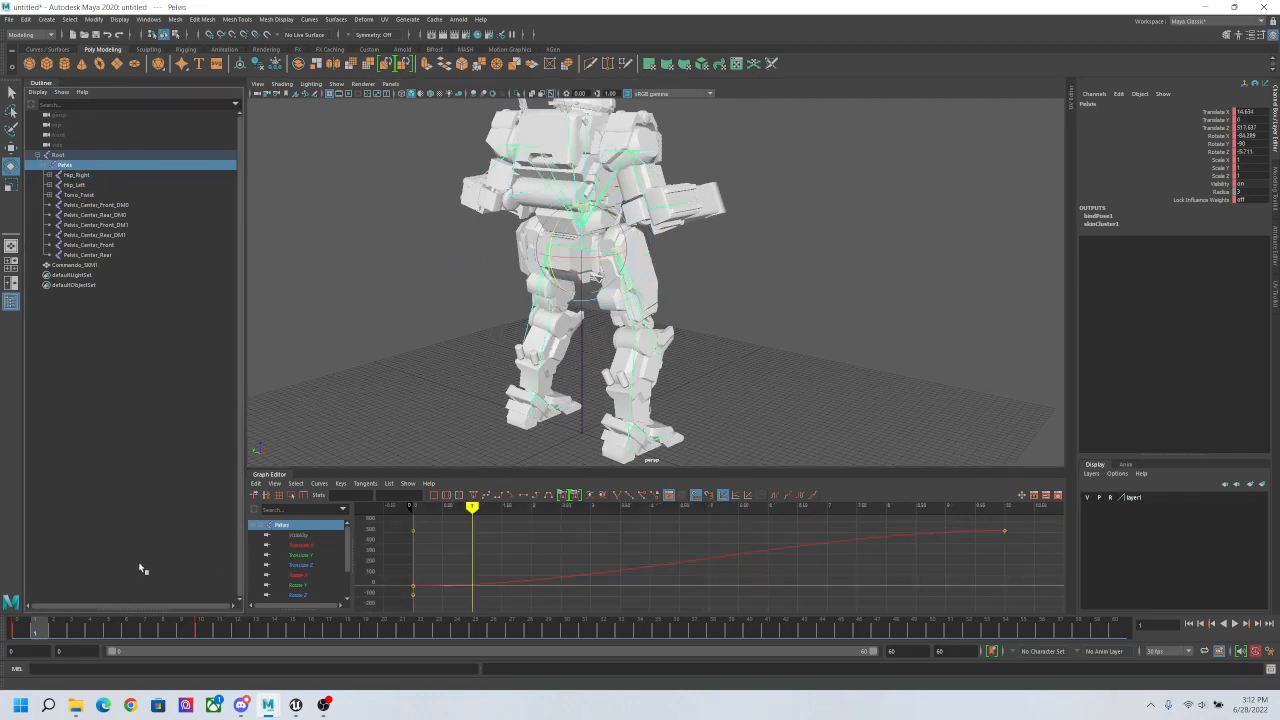
mouse_move(35, 632)
mouse_down()
mouse_move(5, 635)
mouse_move(110, 642)
mouse_move(14, 632)
mouse_up()
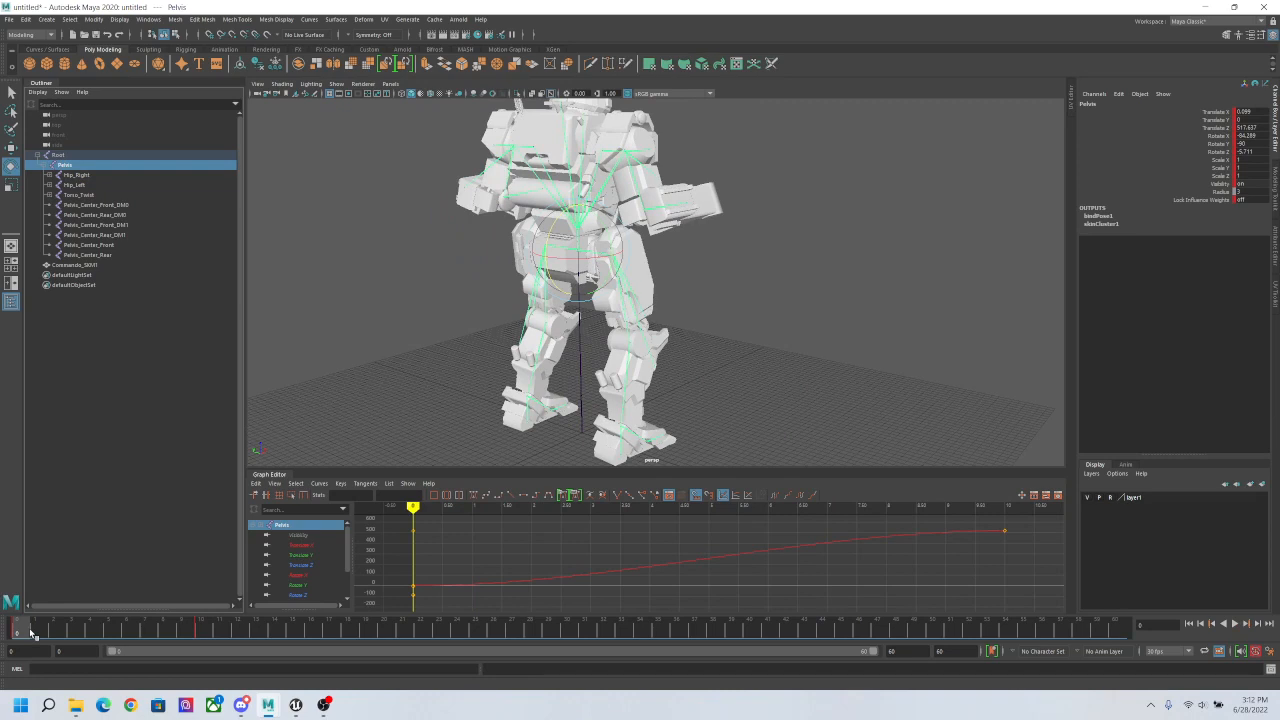
alt+drag(786, 349, 834, 372)
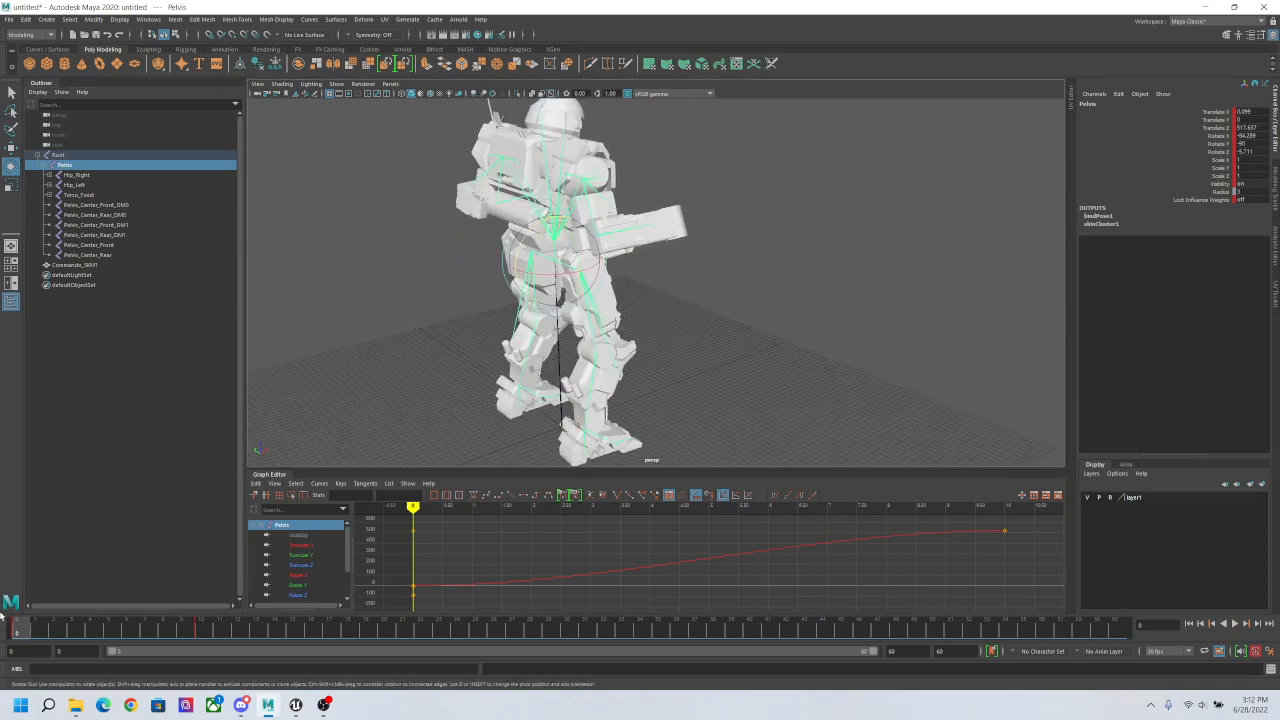
drag(18, 632, 114, 633)
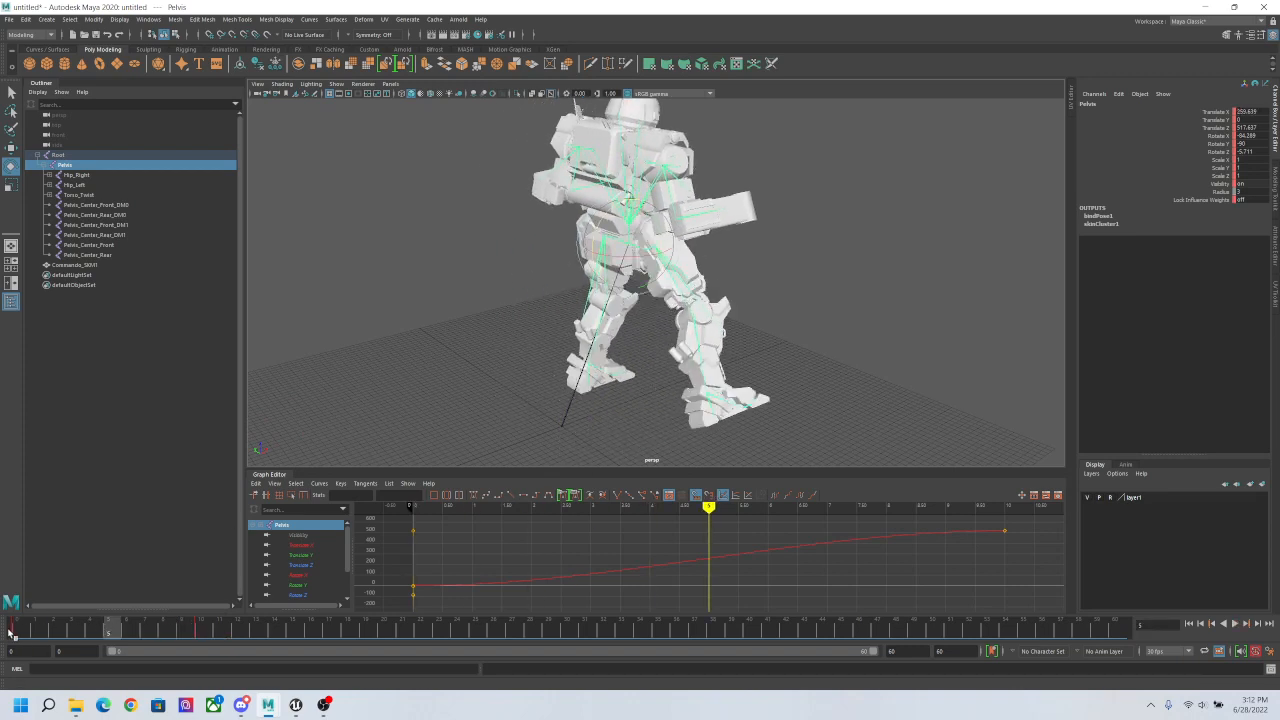
Step: Try copying the Pelvis keyframe from frame 0 to frame 5, and undo the paste
click(14, 631)
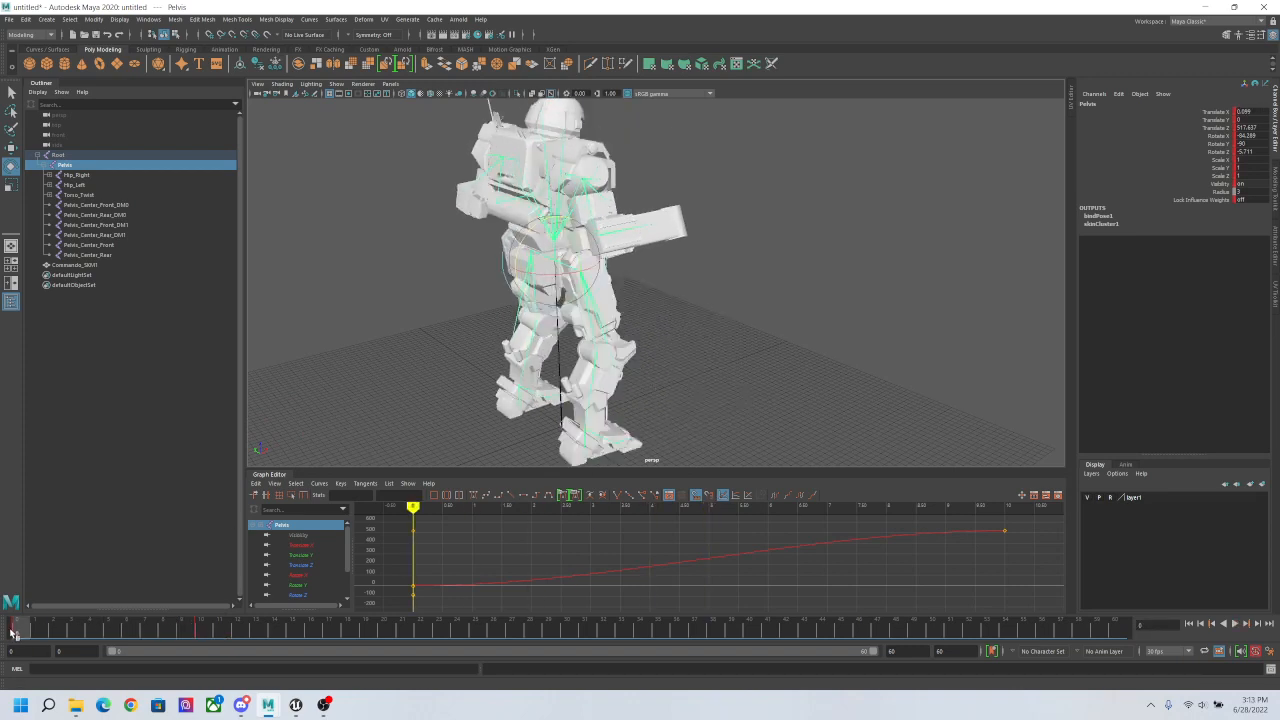
right_click(14, 631)
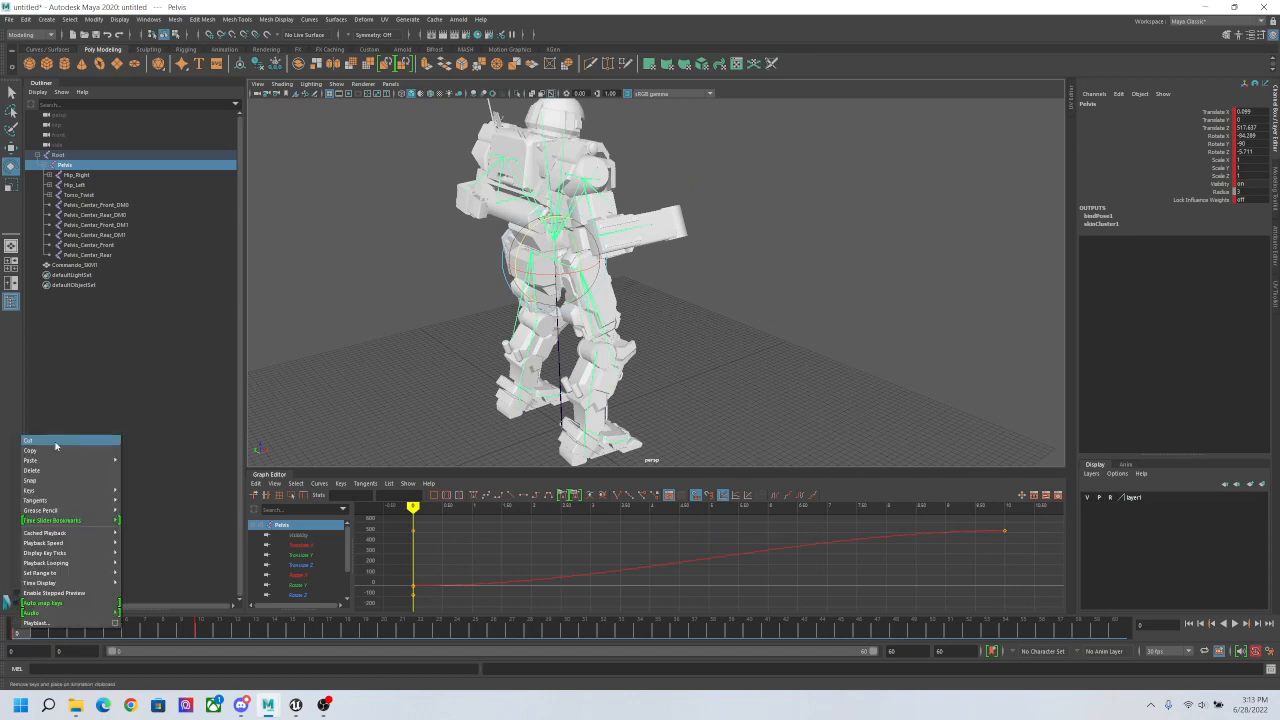
click(53, 452)
click(108, 631)
right_click(108, 631)
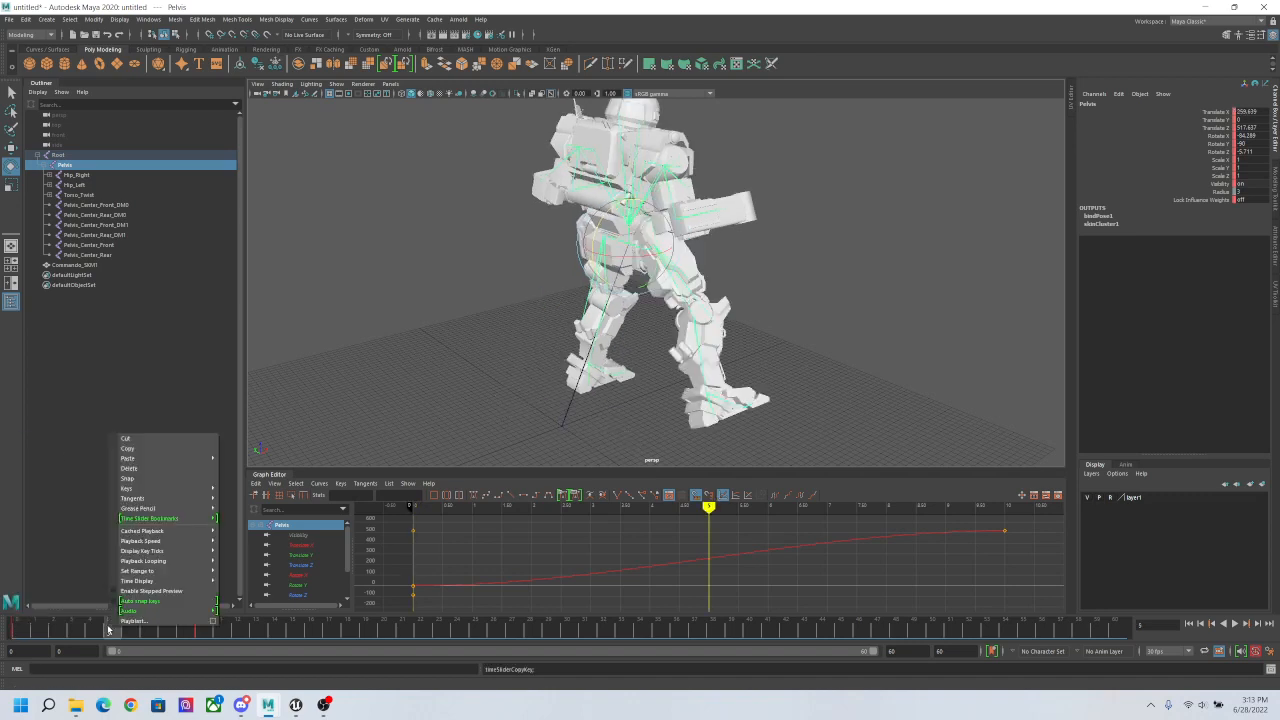
mouse_move(168, 459)
click(245, 460)
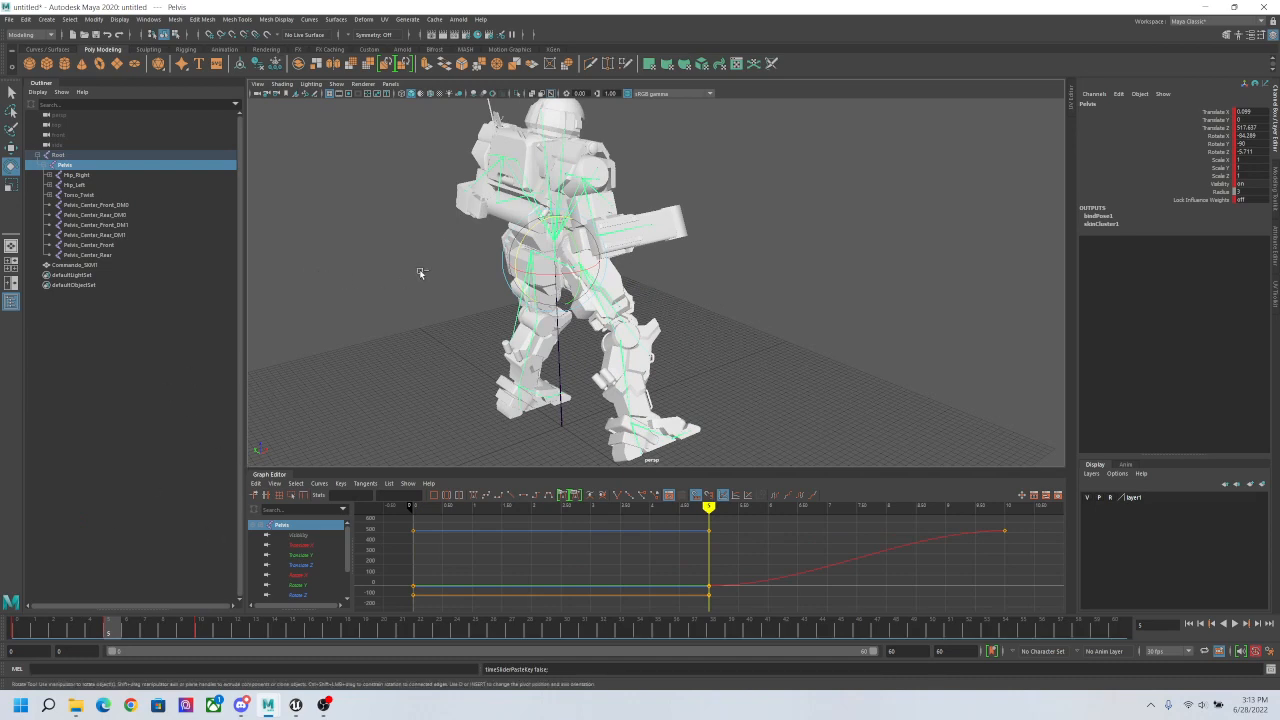
key(ctrl+z)
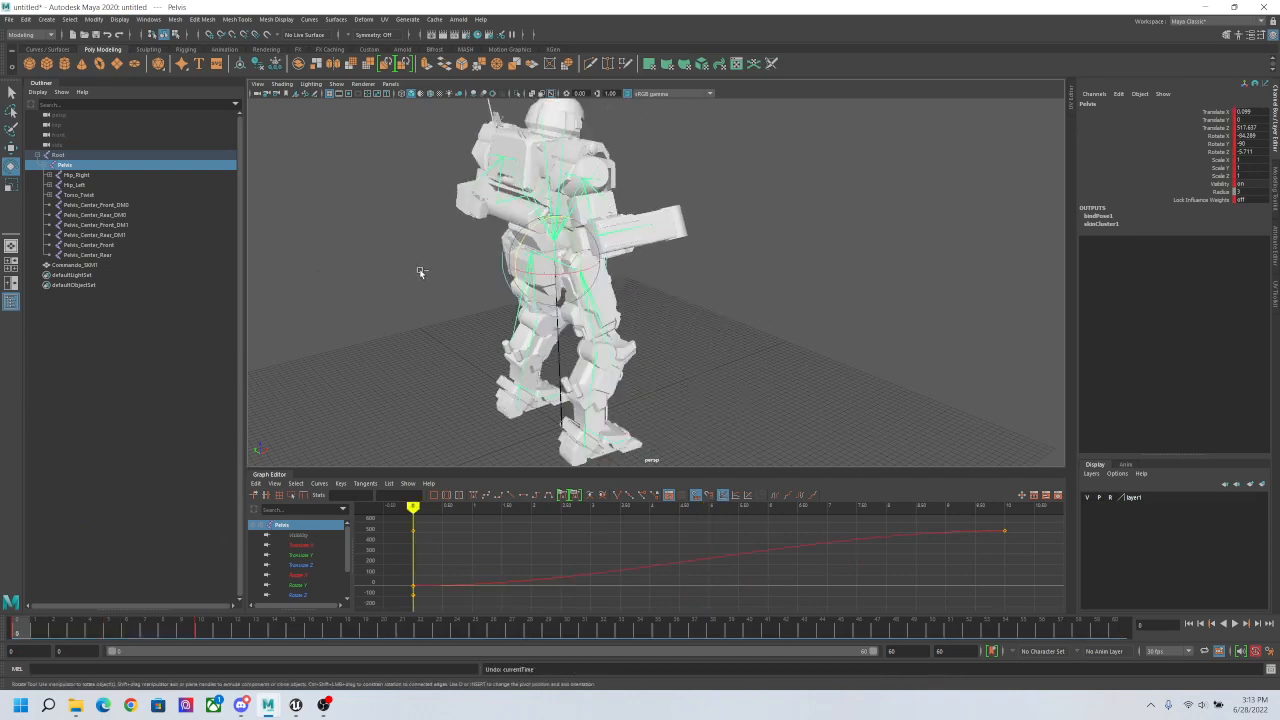
Step: Copy the Hip_Right joint's keyframe from frame 0 and paste it at frame 5
click(77, 176)
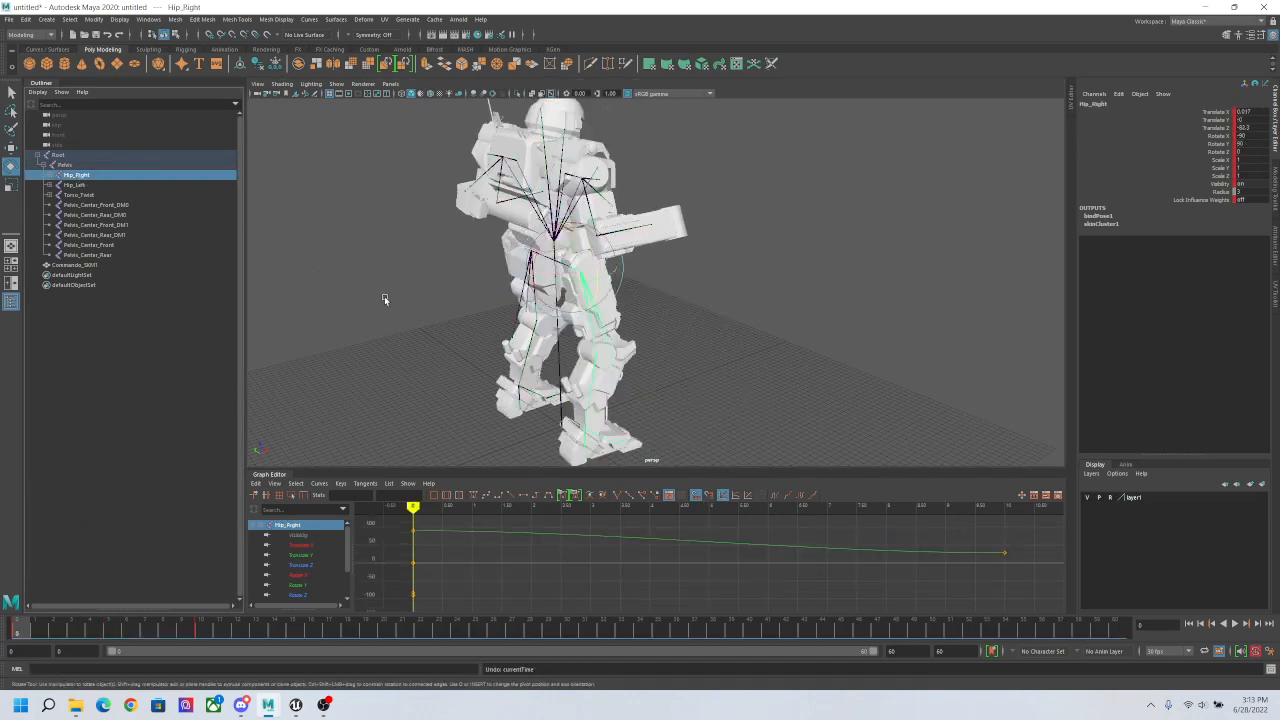
mouse_move(30, 636)
mouse_down()
mouse_move(106, 632)
mouse_move(19, 630)
mouse_up()
right_click(19, 630)
click(30, 447)
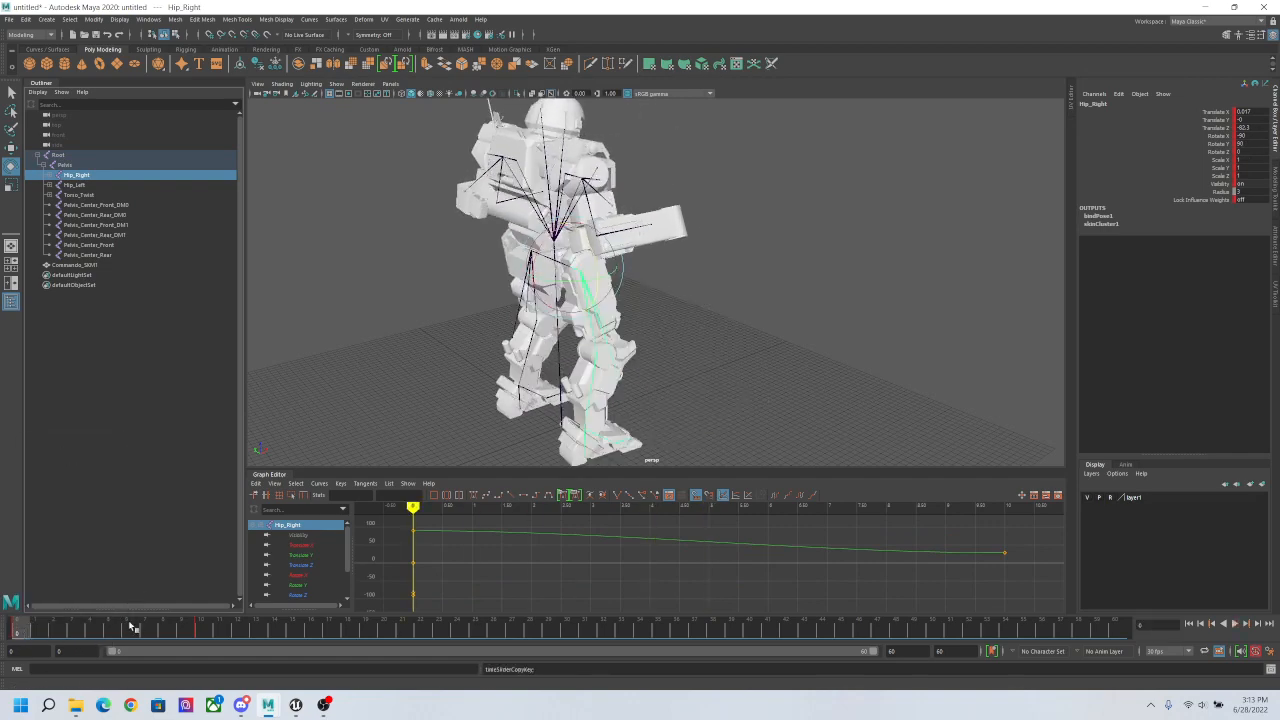
click(112, 636)
right_click(112, 636)
mouse_move(177, 474)
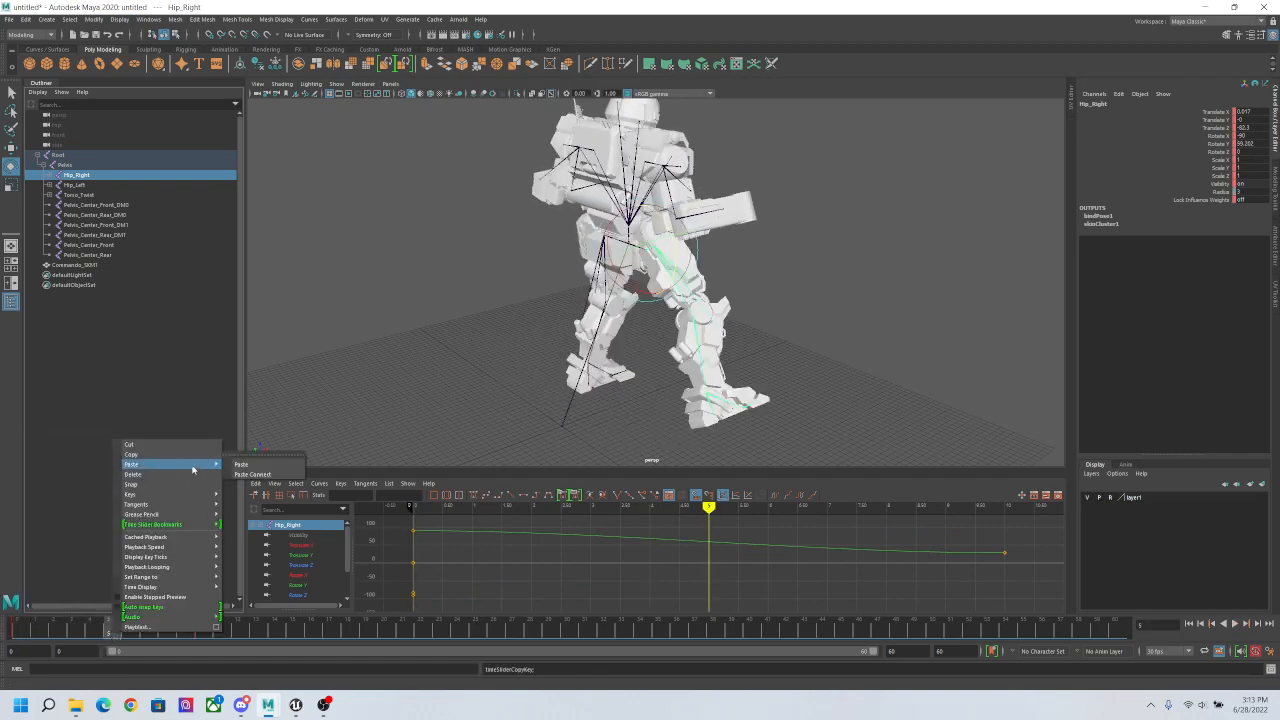
click(252, 466)
alt+drag(757, 374, 697, 360)
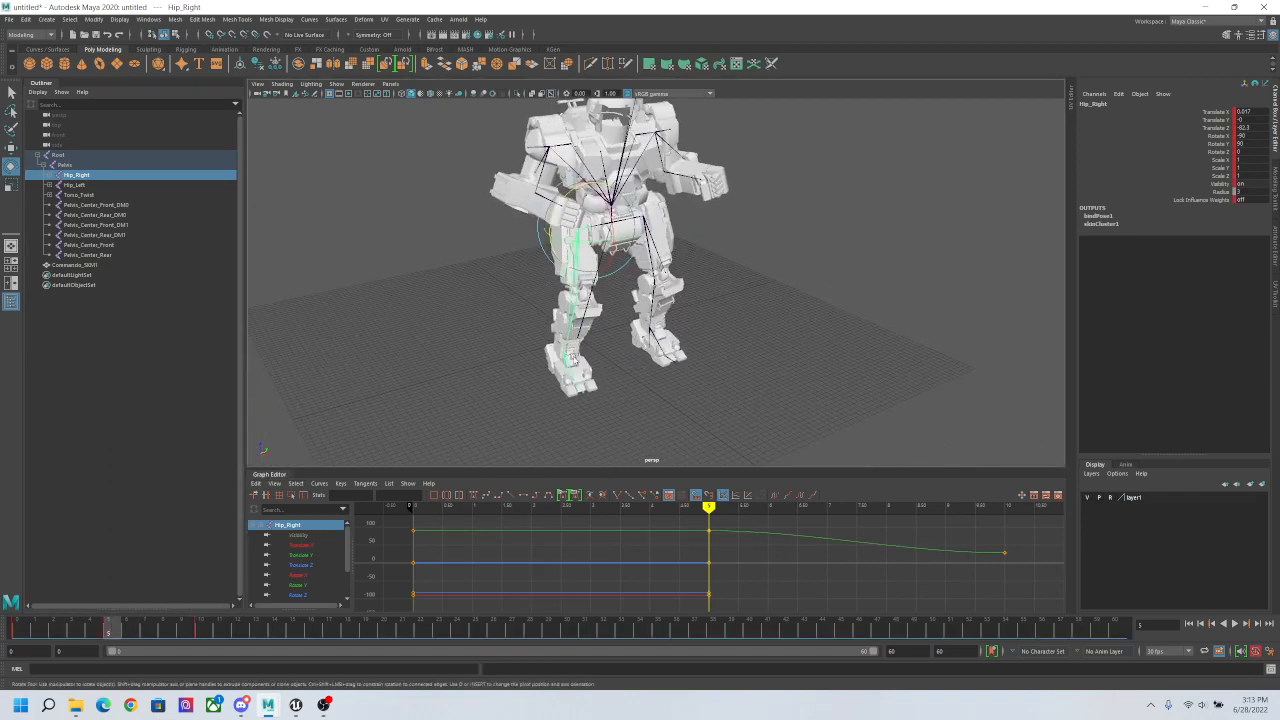
Step: Play and scrub the first 10 frames to examine how the right leg swings after the pasted key
key(alt+v)
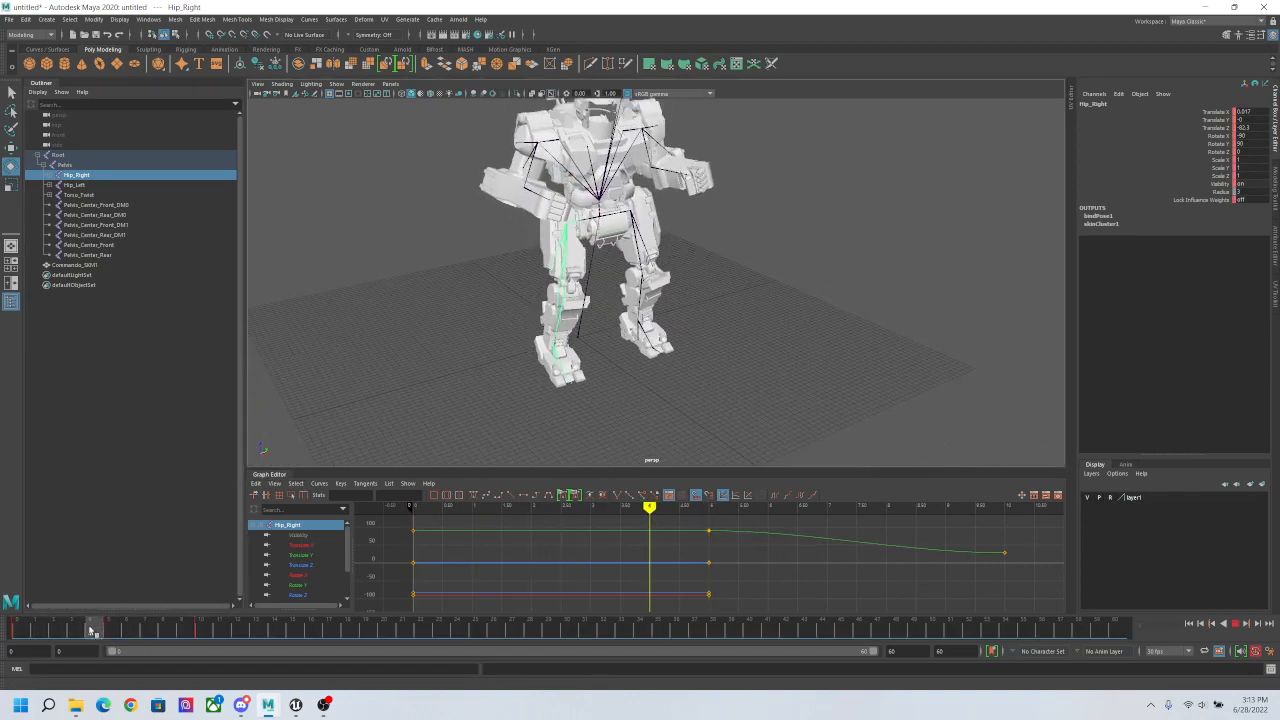
drag(68, 632, 183, 634)
alt+drag(875, 237, 908, 324)
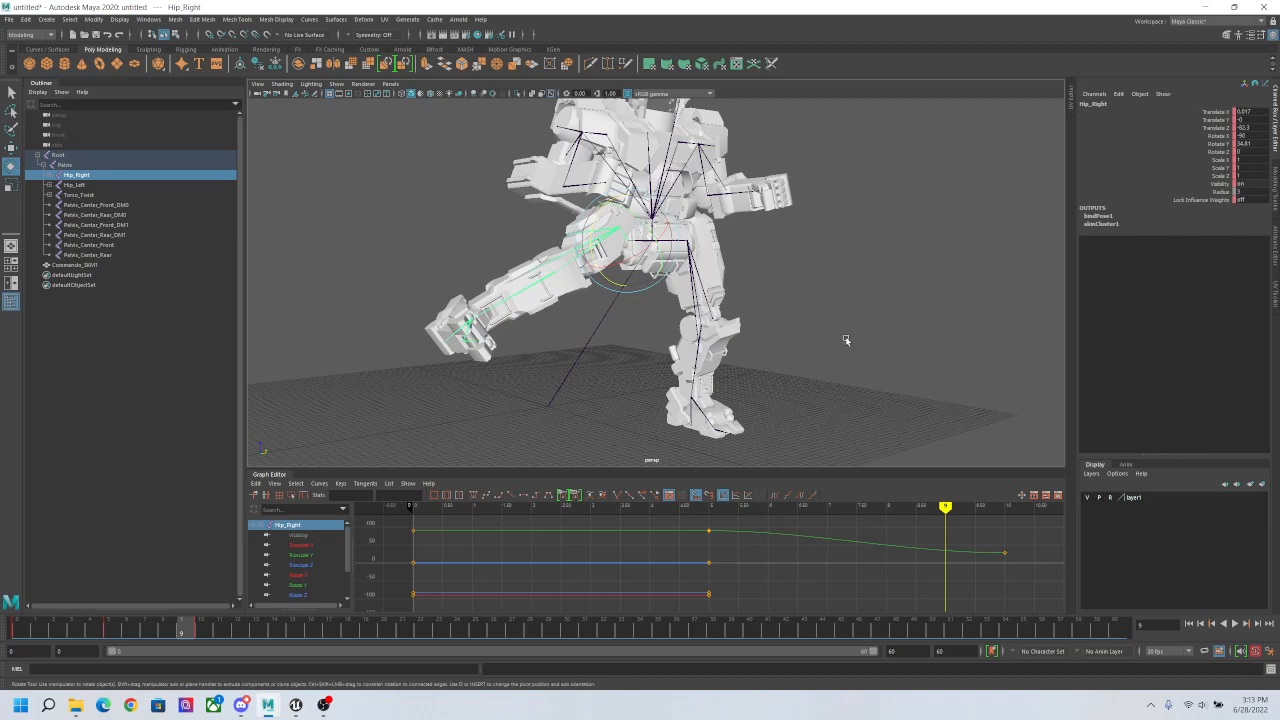
alt+drag(840, 383, 786, 317)
scroll(786, 317, down, 5)
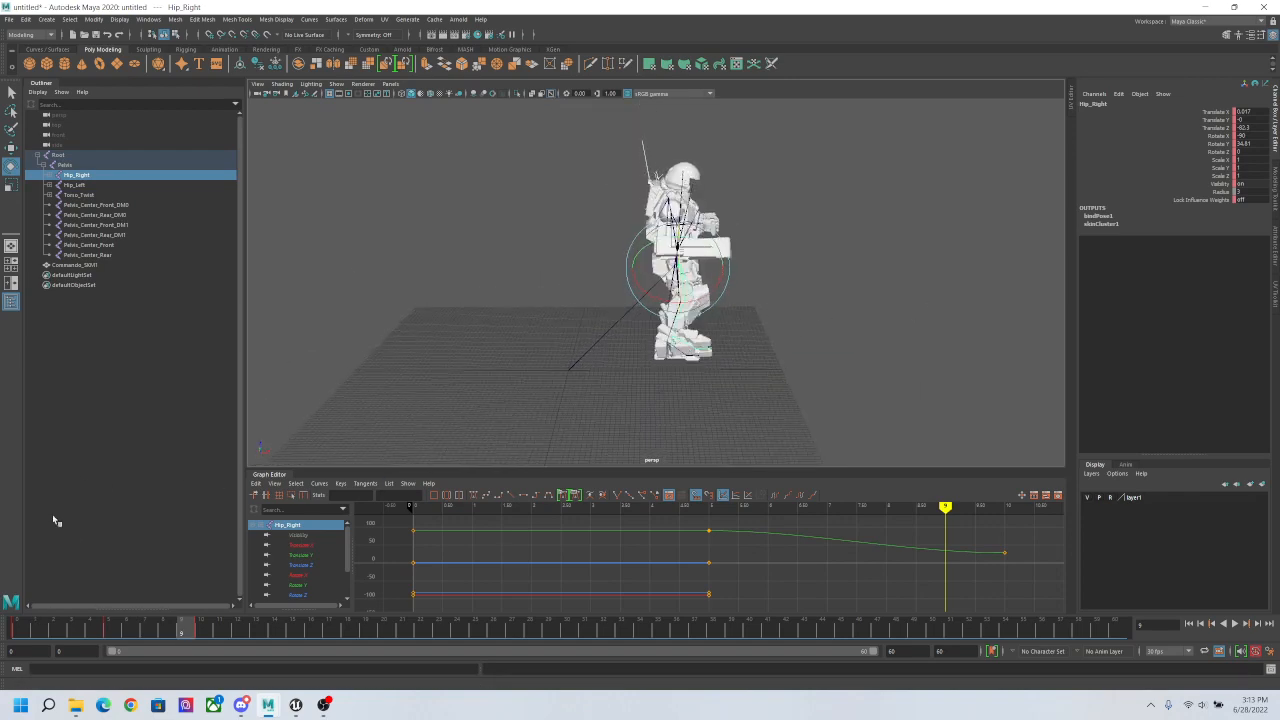
Step: Select the Pelvis joint and return to frame 0 to examine the starting pose and its animation curves
click(65, 164)
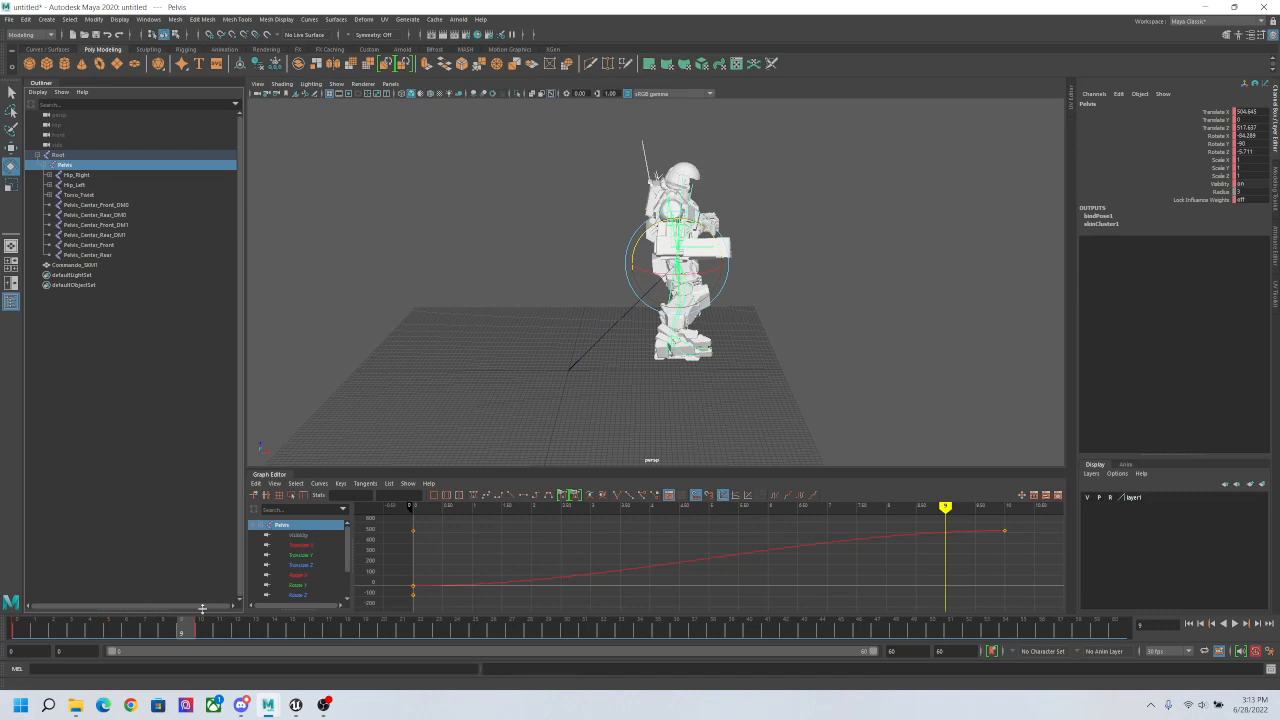
click(13, 624)
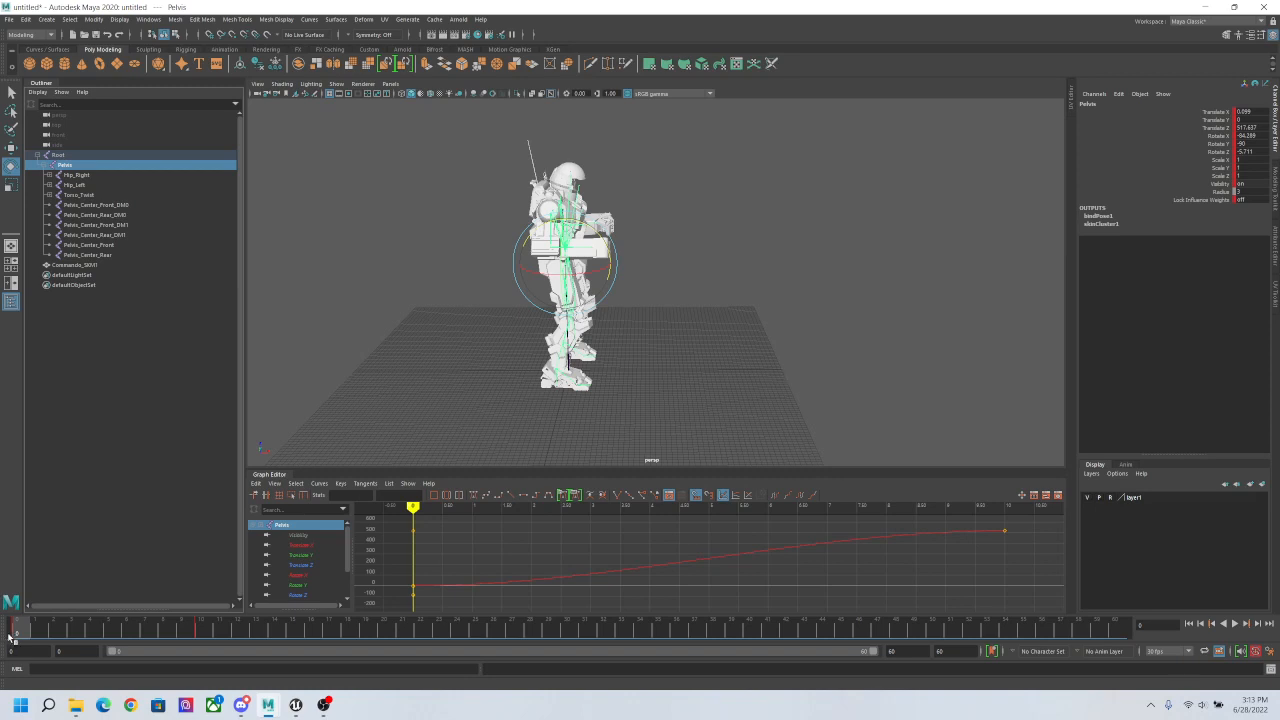
mouse_move(19, 633)
mouse_down()
mouse_move(201, 638)
mouse_move(1, 620)
mouse_up()
alt+drag(710, 317, 663, 343)
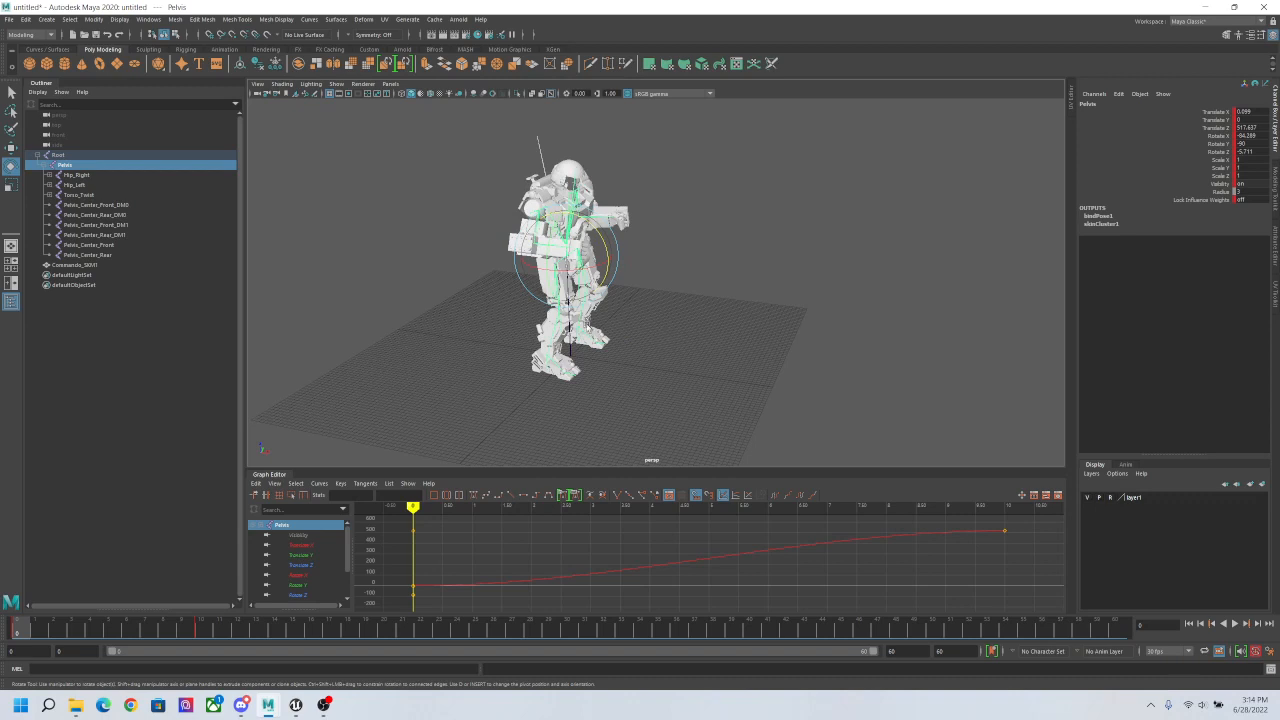
alt+right_drag(587, 327, 829, 431)
alt+drag(730, 387, 729, 314)
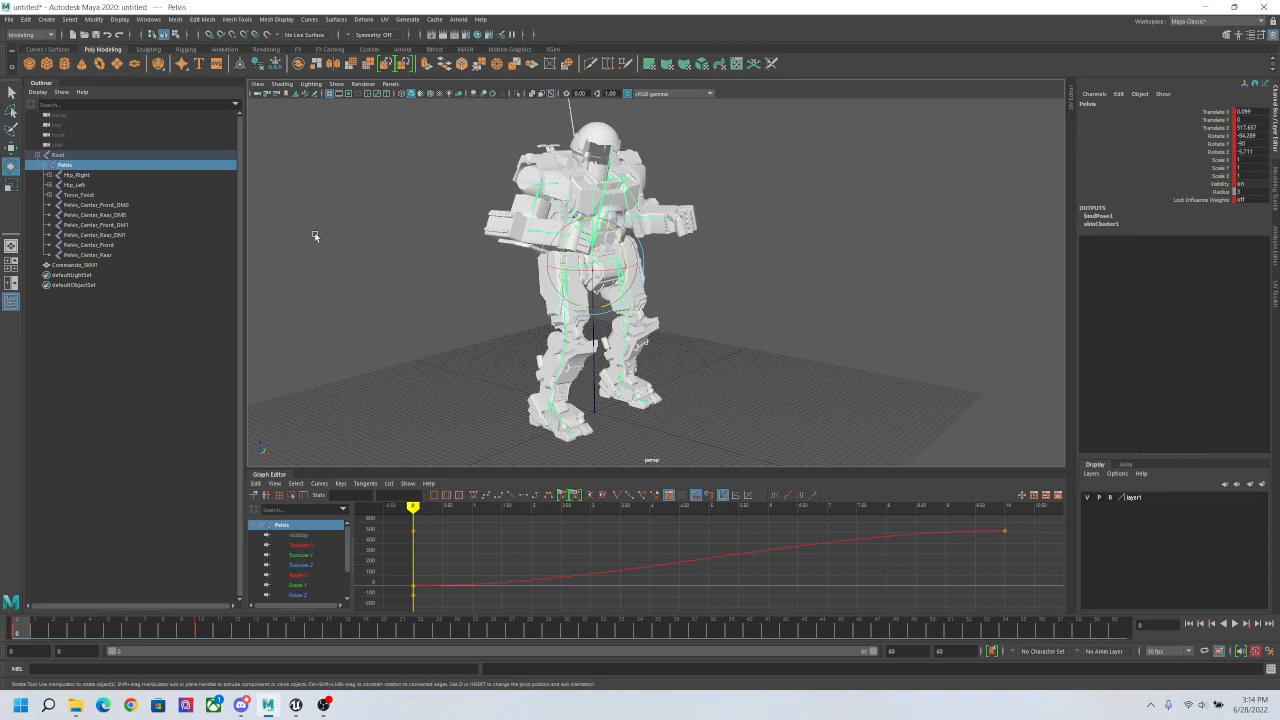
Step: Start a new scene without saving the changes to the current one
click(16, 20)
click(25, 38)
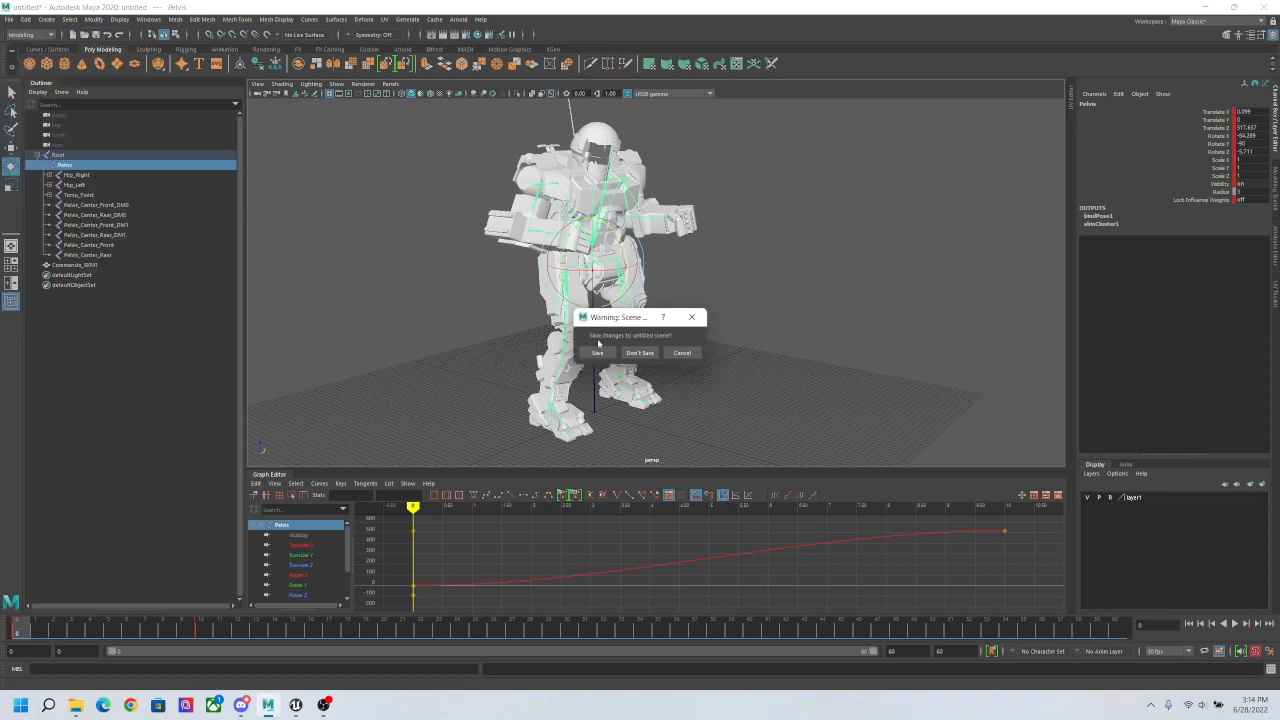
click(640, 353)
Step: Import the straight WalkForward animation FBX from the Commando mech's Animations folder under MW5 Editing
click(9, 19)
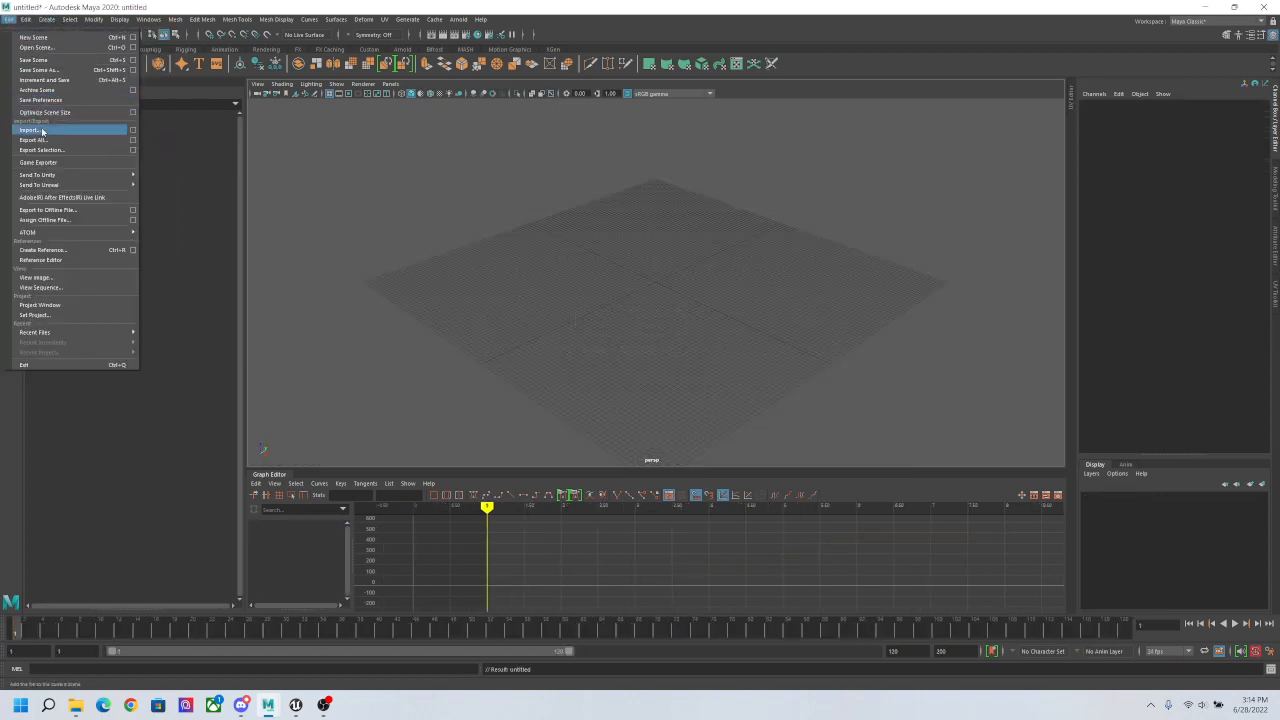
click(40, 130)
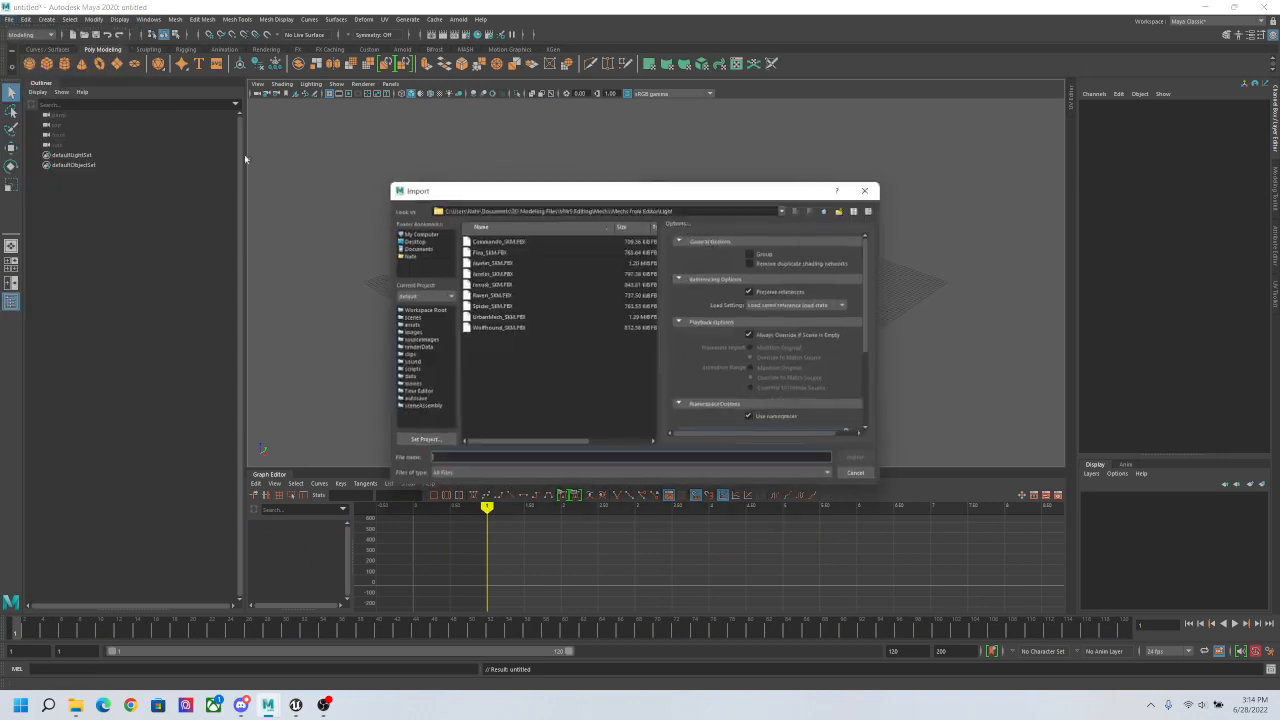
click(414, 248)
double_click(491, 240)
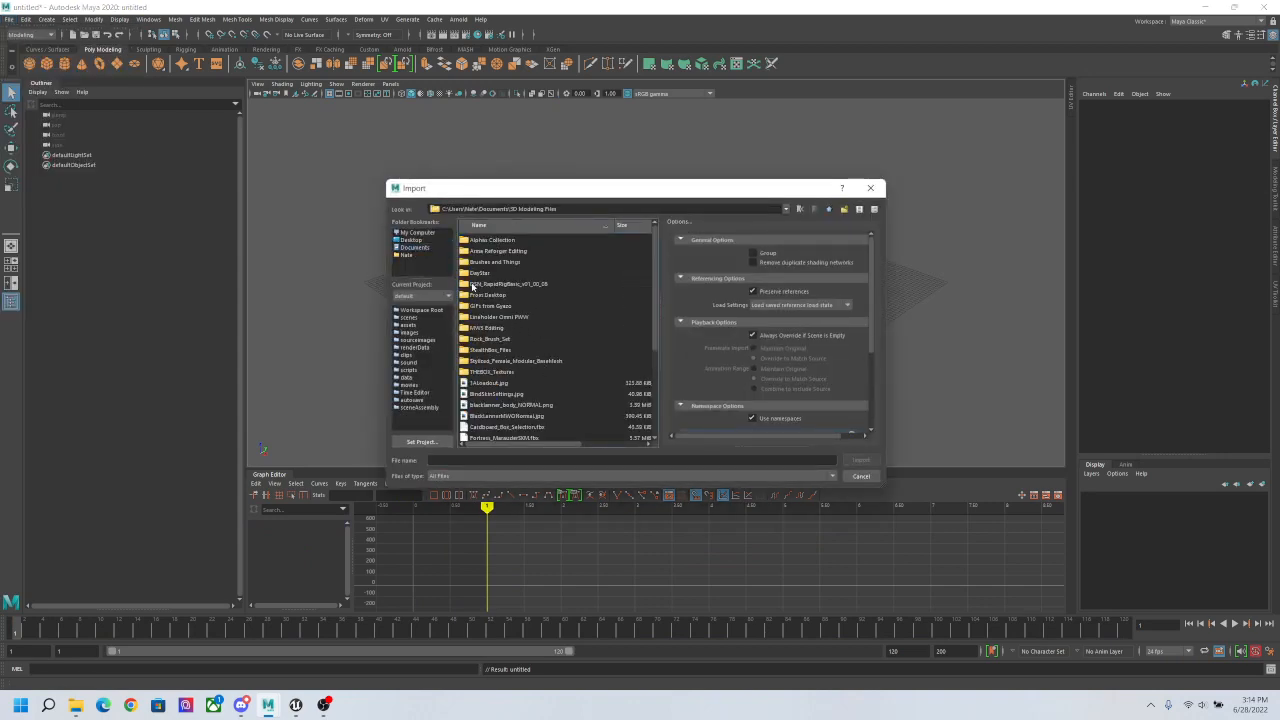
double_click(483, 329)
double_click(481, 271)
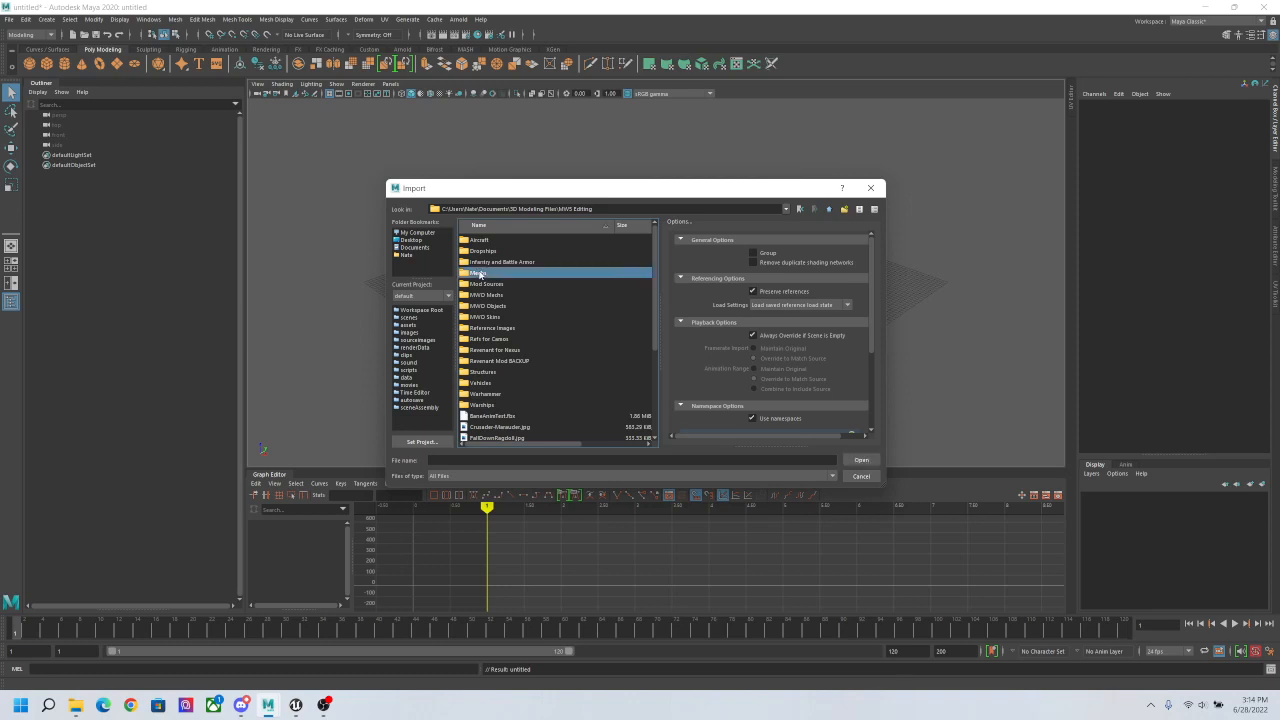
double_click(481, 272)
double_click(483, 244)
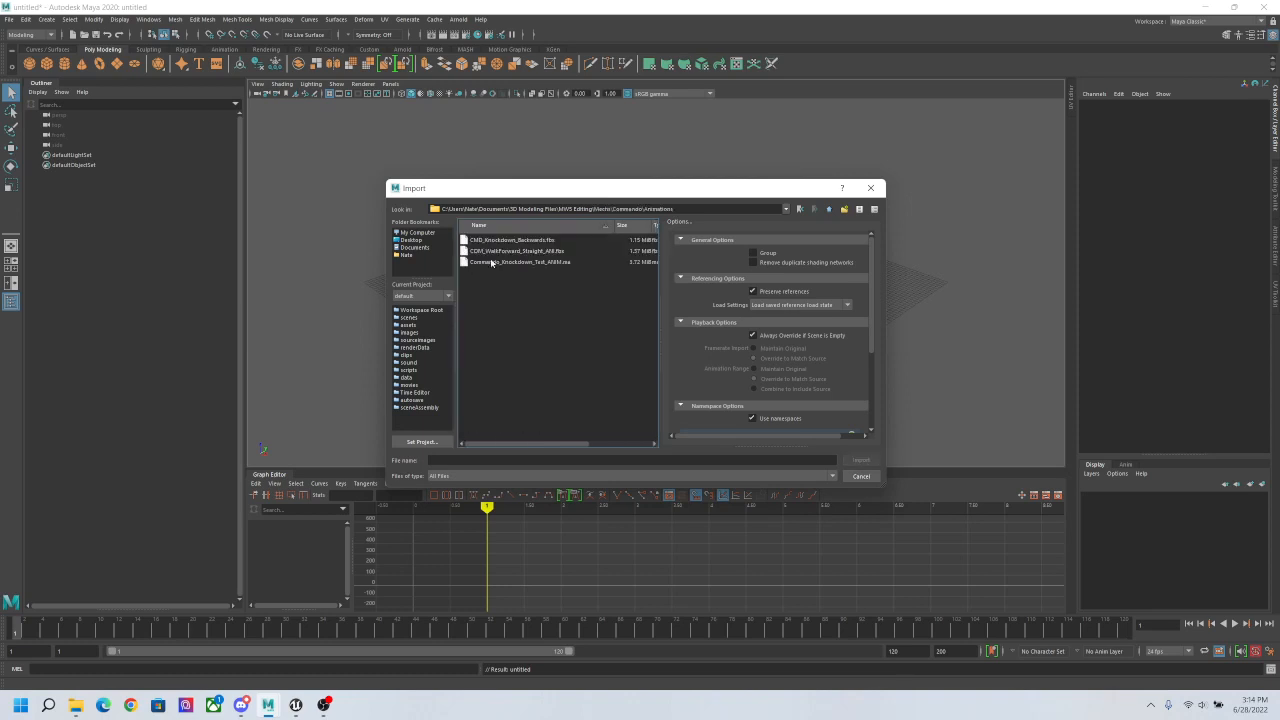
double_click(510, 251)
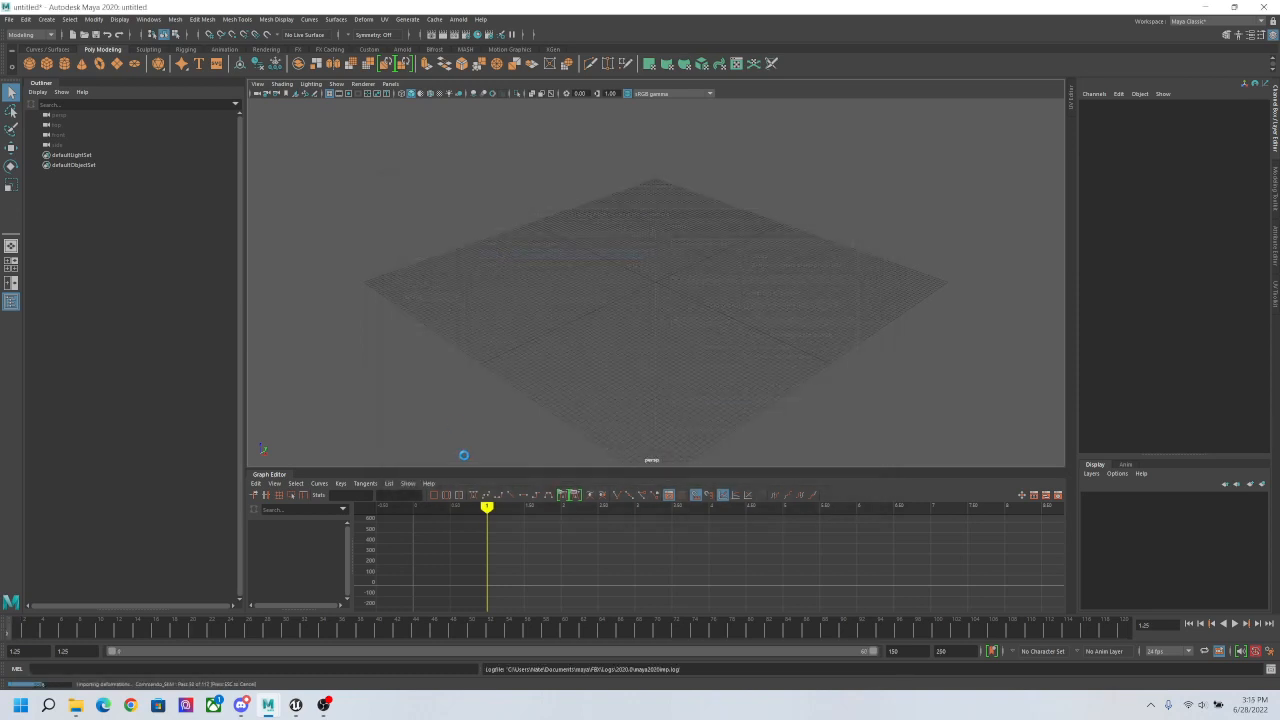
Step: Turn on X-ray joints so the skeleton shows through the imported walking mech
scroll(734, 388, up, 3)
alt+drag(734, 388, 770, 342)
alt+middle_drag(770, 342, 692, 415)
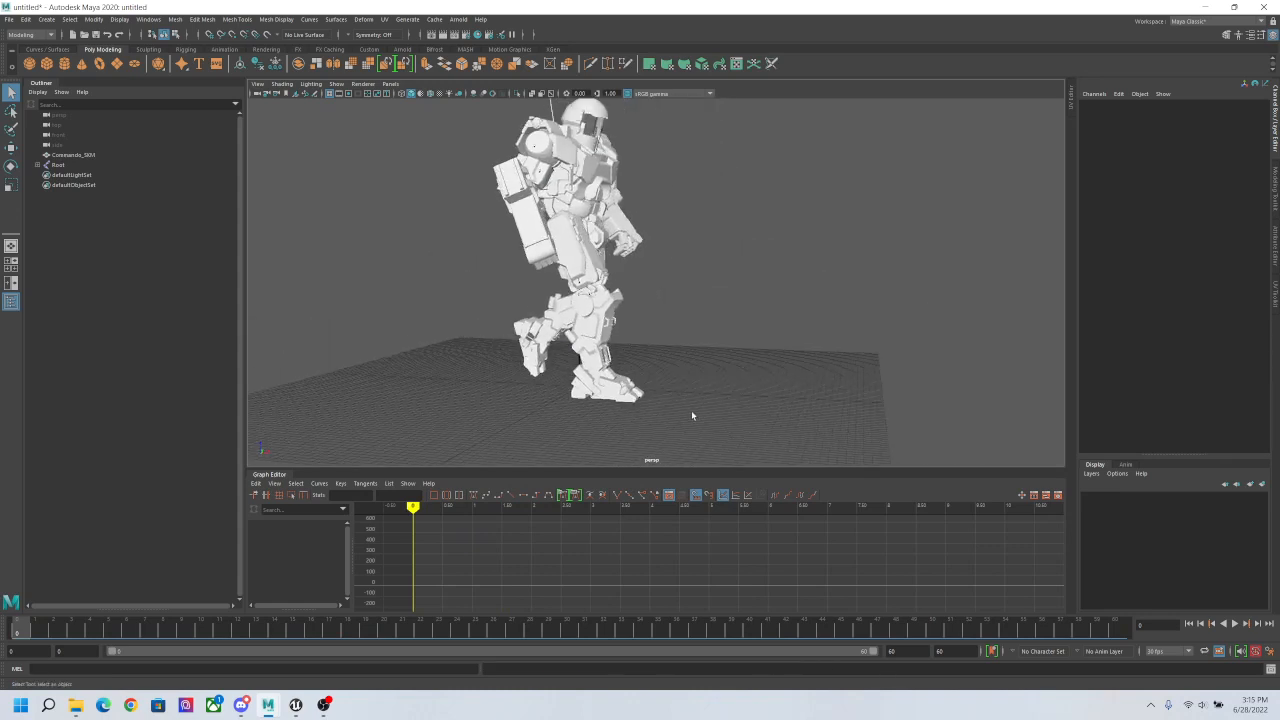
click(551, 93)
alt+drag(720, 250, 566, 391)
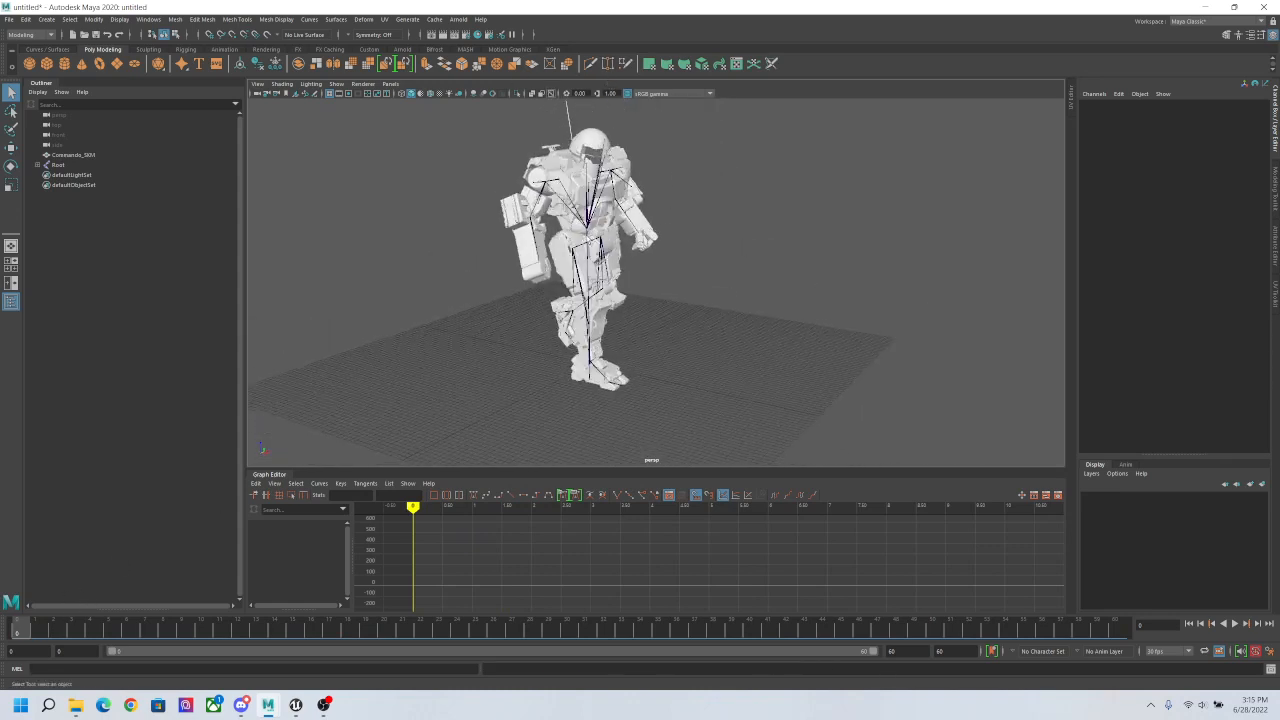
Step: Put the Commando mesh in a new display layer and set the layer to reference so the mesh cannot be selected
click(522, 262)
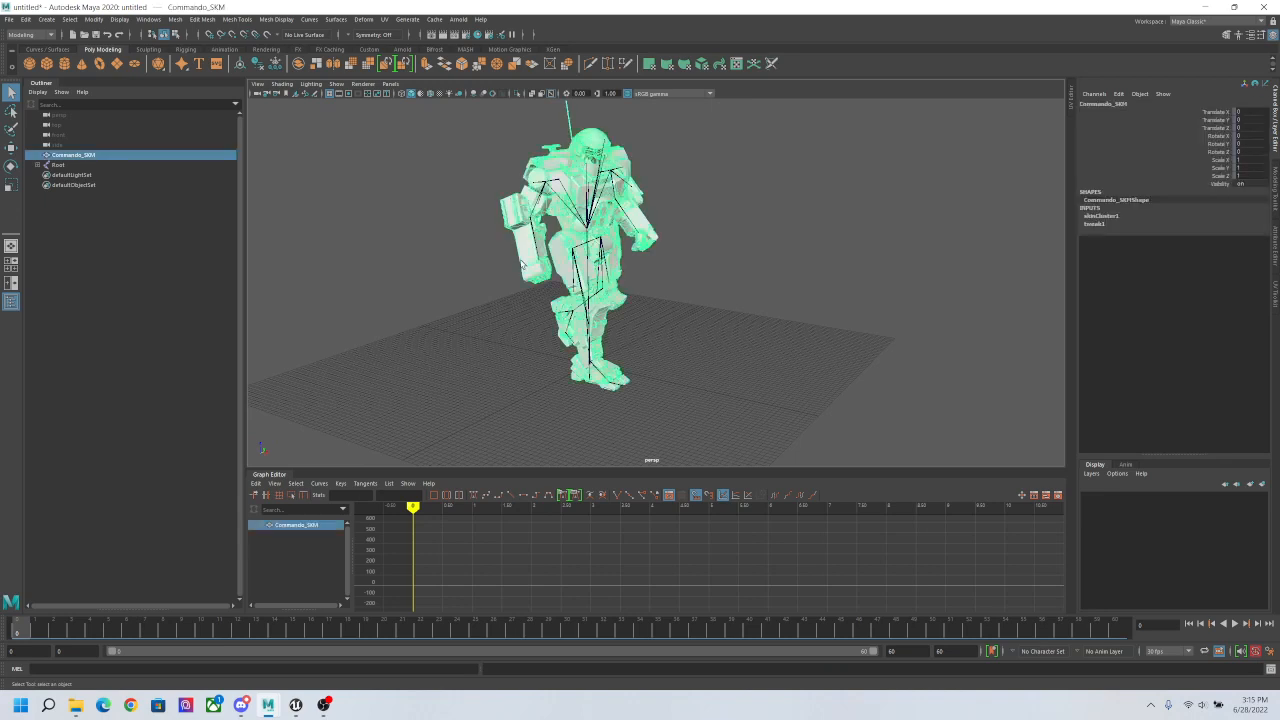
click(1091, 473)
click(1130, 495)
click(1111, 498)
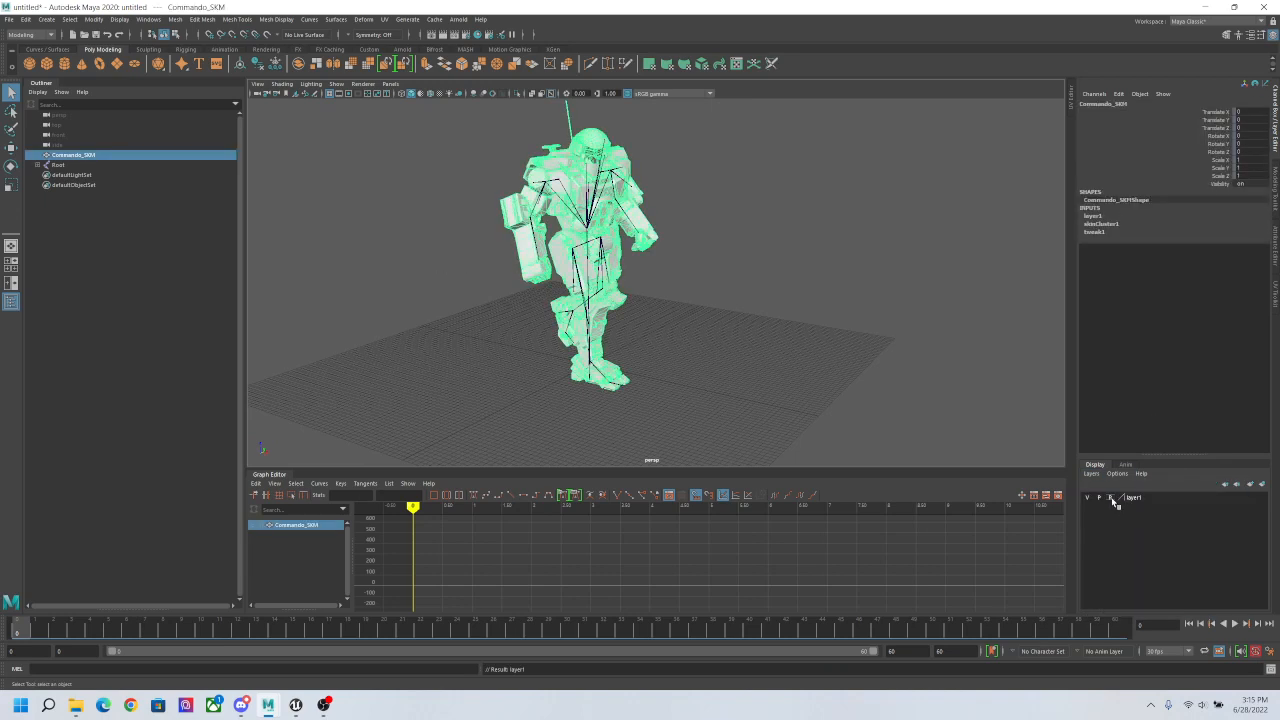
click(852, 303)
alt+drag(852, 303, 819, 370)
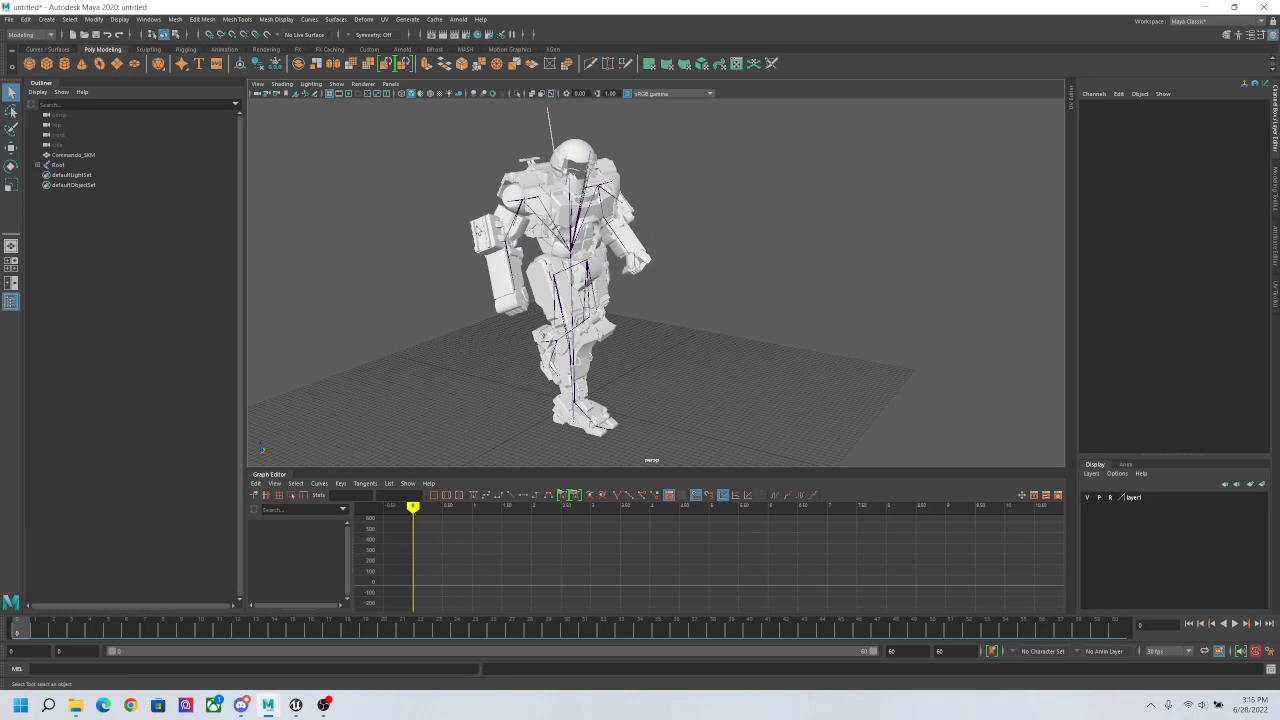
Step: Expand the Root and Pelvis joints in the scene hierarchy to list the hip and torso joints
click(37, 165)
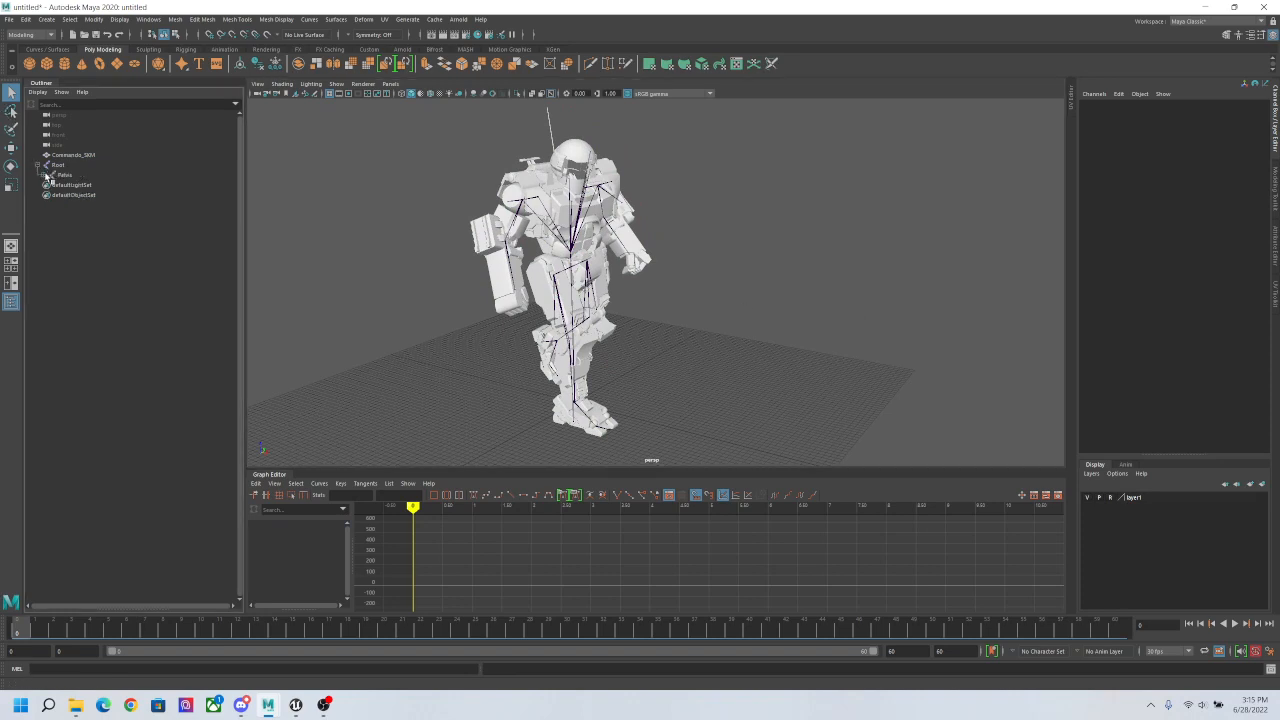
click(45, 176)
alt+drag(737, 363, 700, 365)
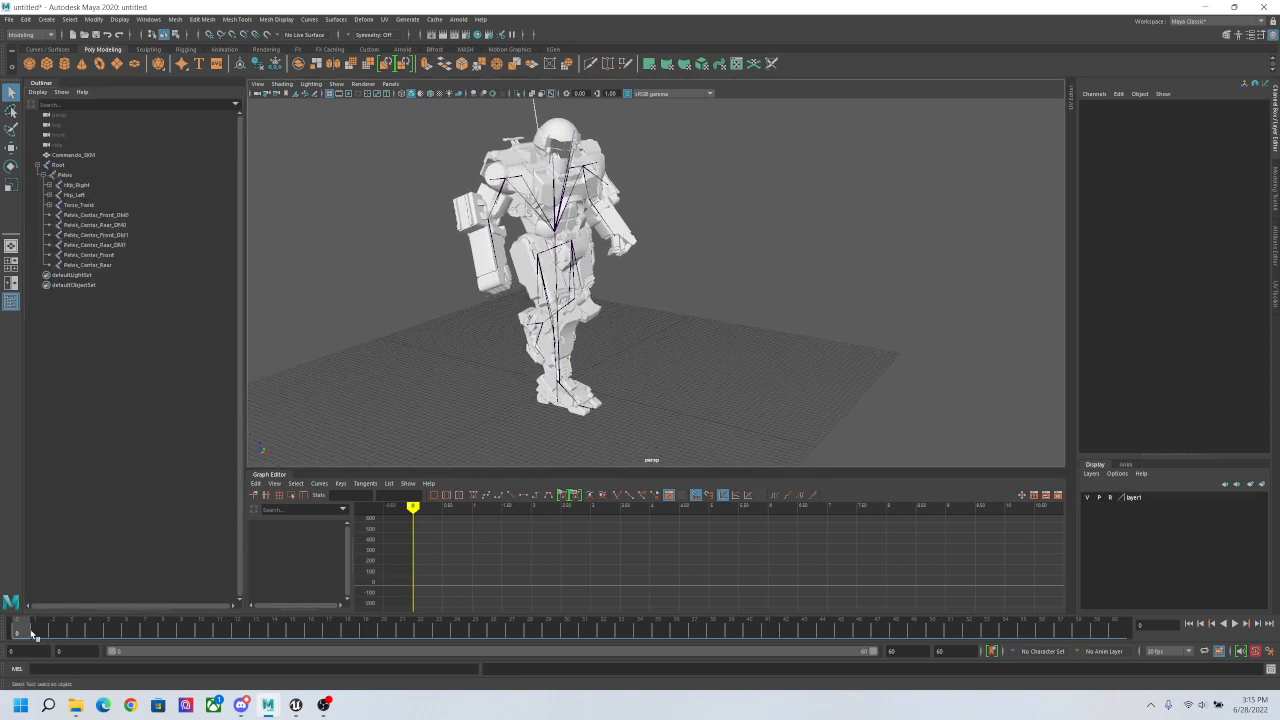
Step: Play and scrub the imported walk cycle to examine the mech's motion, stopping at frame 10
drag(31, 634, 14, 608)
alt+drag(622, 392, 726, 398)
alt+middle_drag(726, 398, 806, 408)
alt+drag(806, 408, 770, 412)
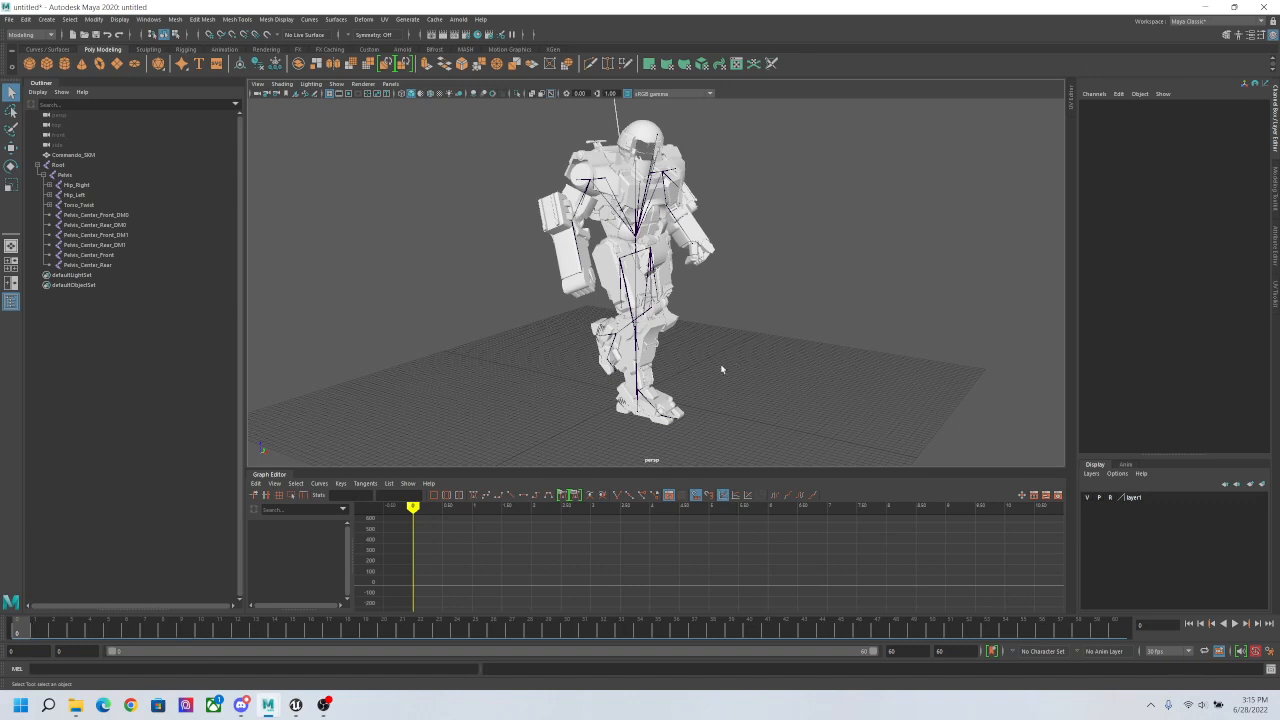
key(alt+v)
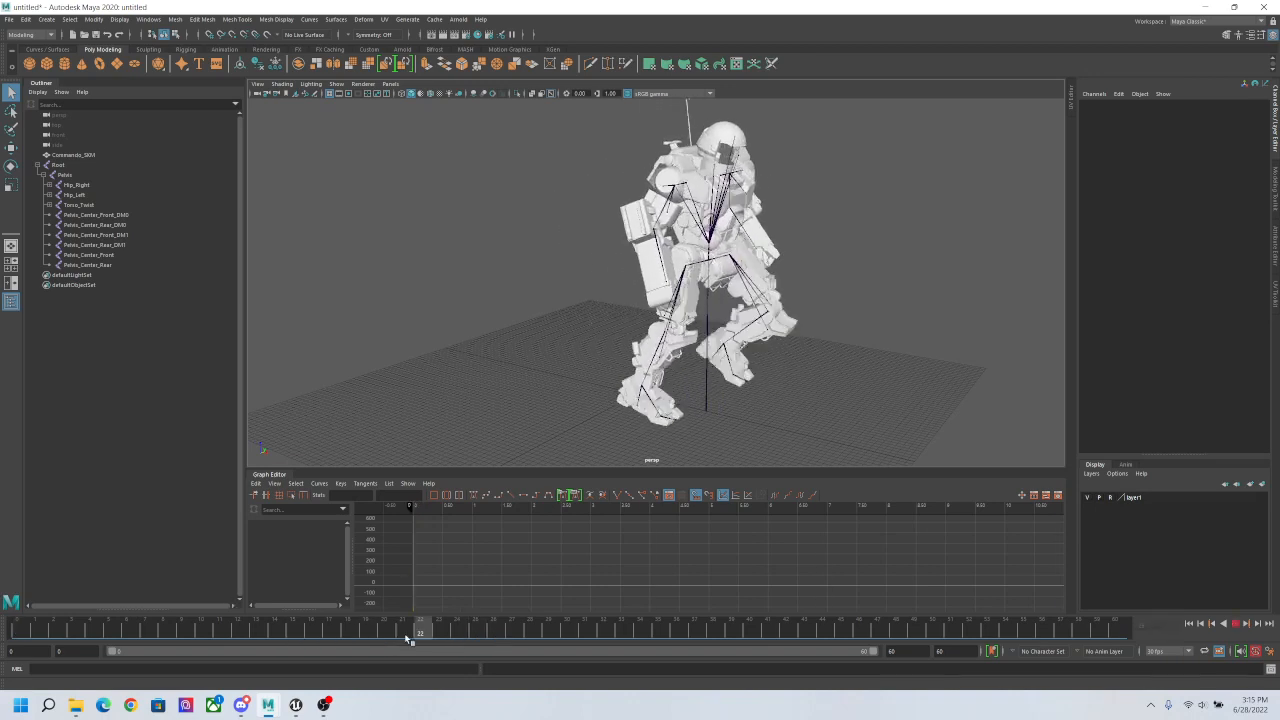
drag(199, 633, 200, 633)
alt+drag(815, 400, 746, 379)
Step: Select the Hip_Right joint and scrub through its per-frame keys to examine the walk, stopping at frame 20
click(76, 185)
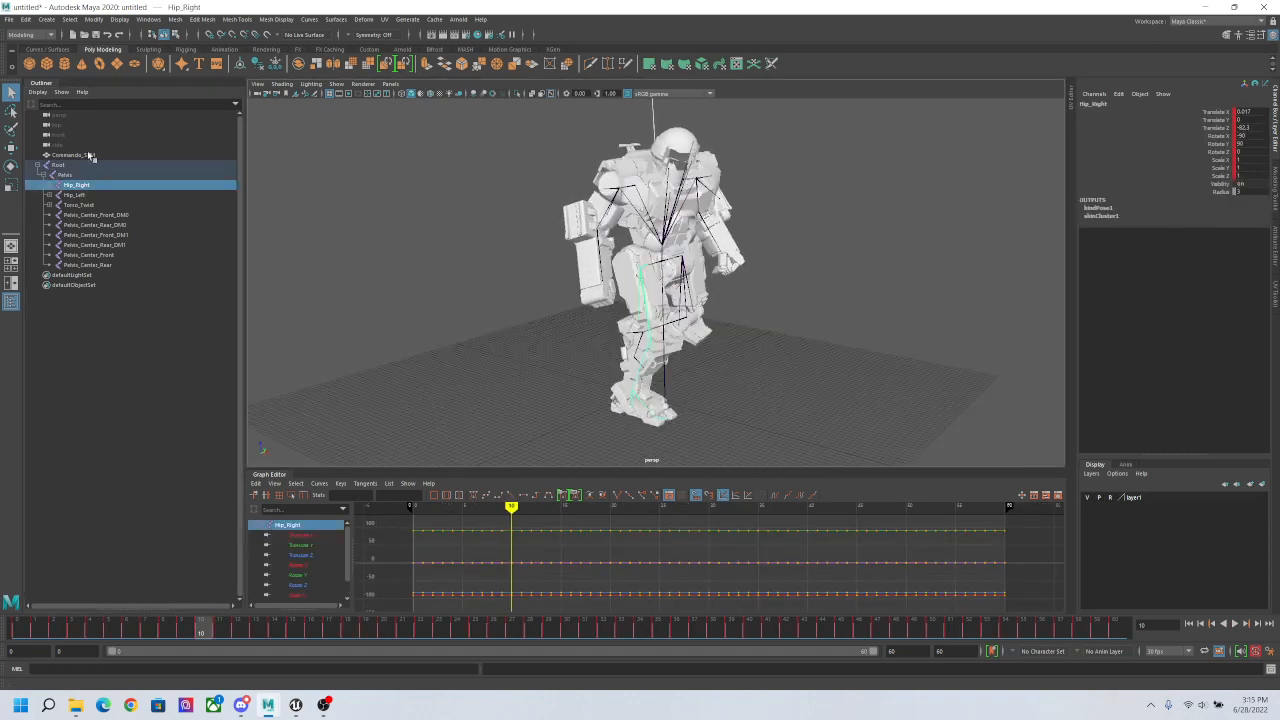
drag(205, 630, 658, 635)
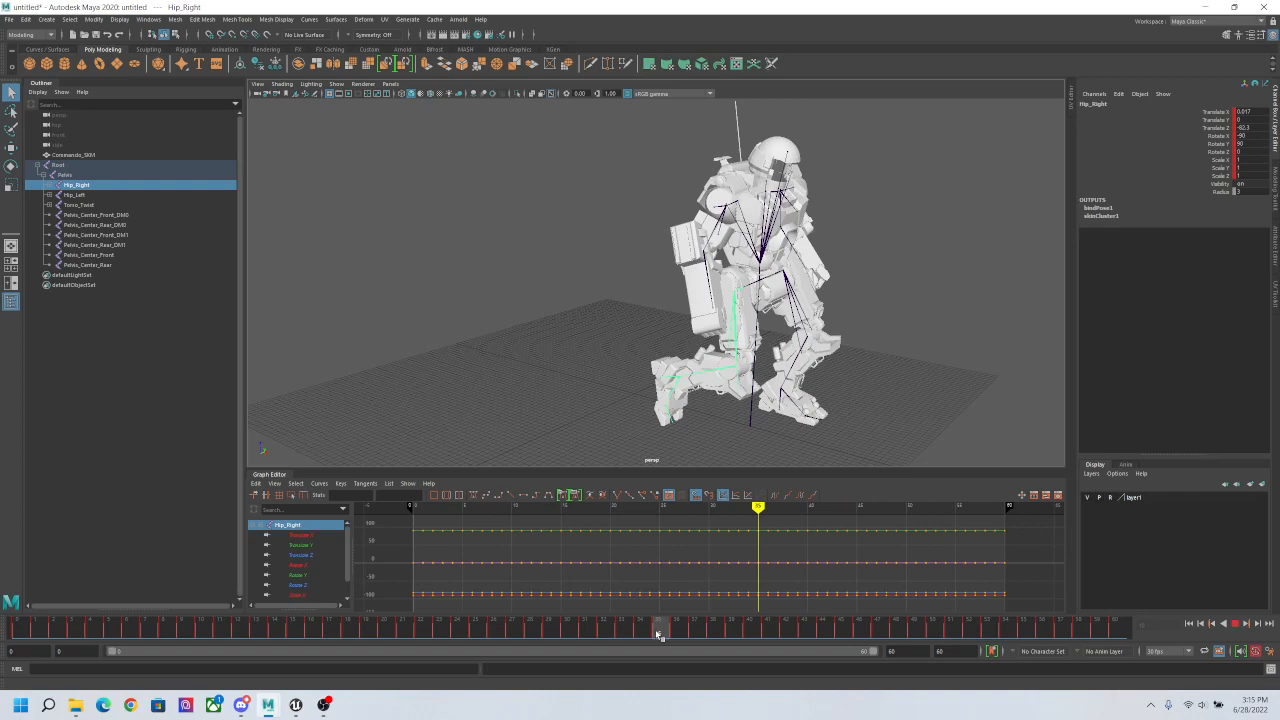
drag(658, 634, 386, 640)
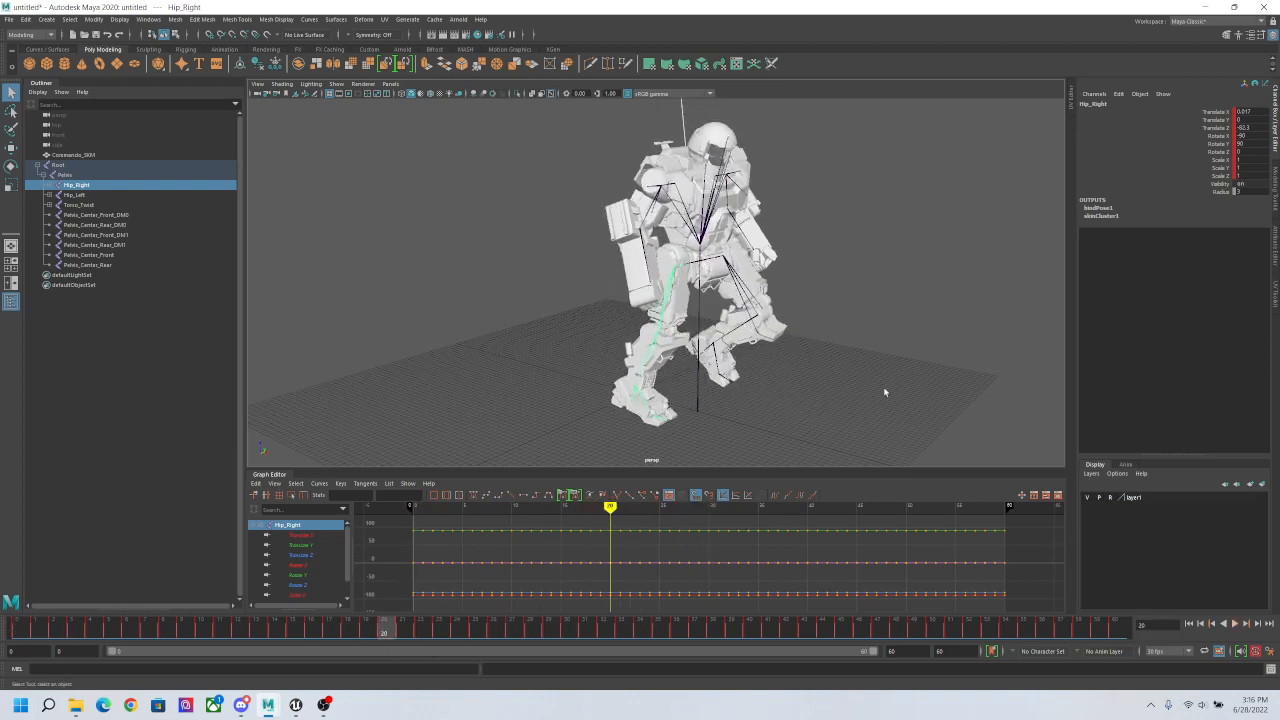
Step: At frame 20, rotate the Hip_Right joint on X to about 32 degrees so the right leg kicks up forward
alt+middle_drag(885, 392, 802, 423)
alt+drag(802, 423, 808, 397)
key(e)
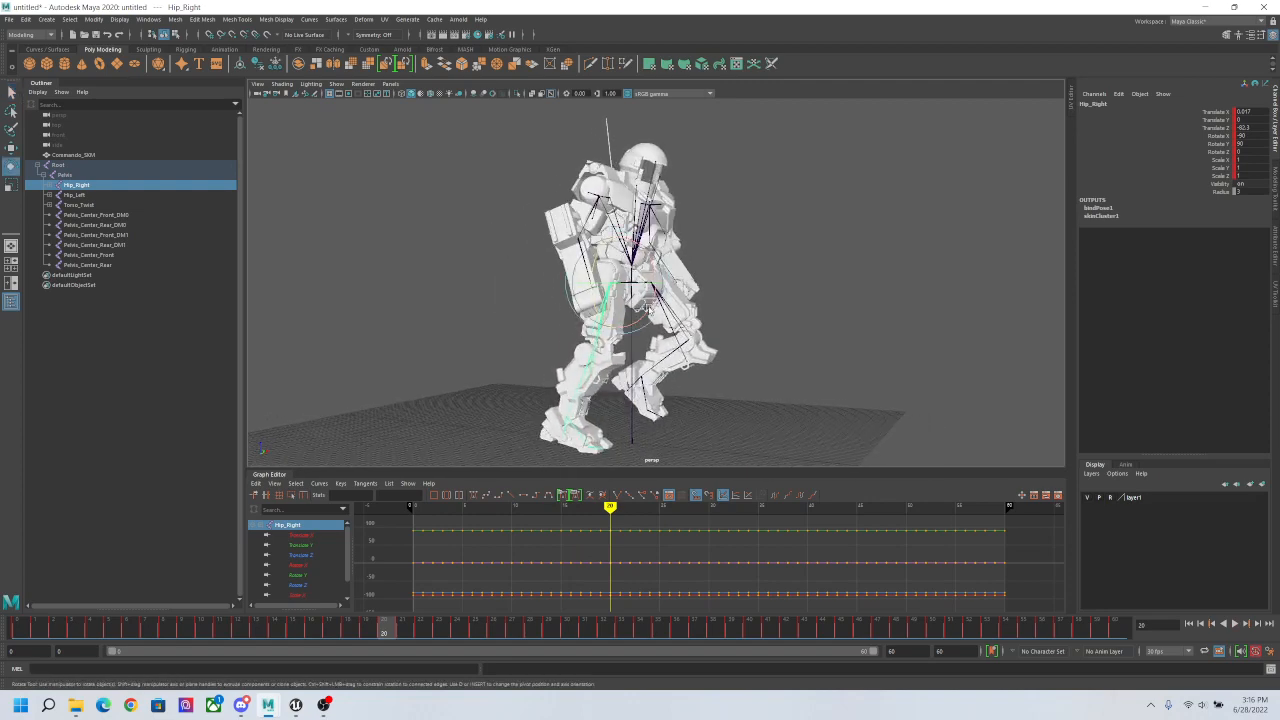
drag(650, 306, 625, 230)
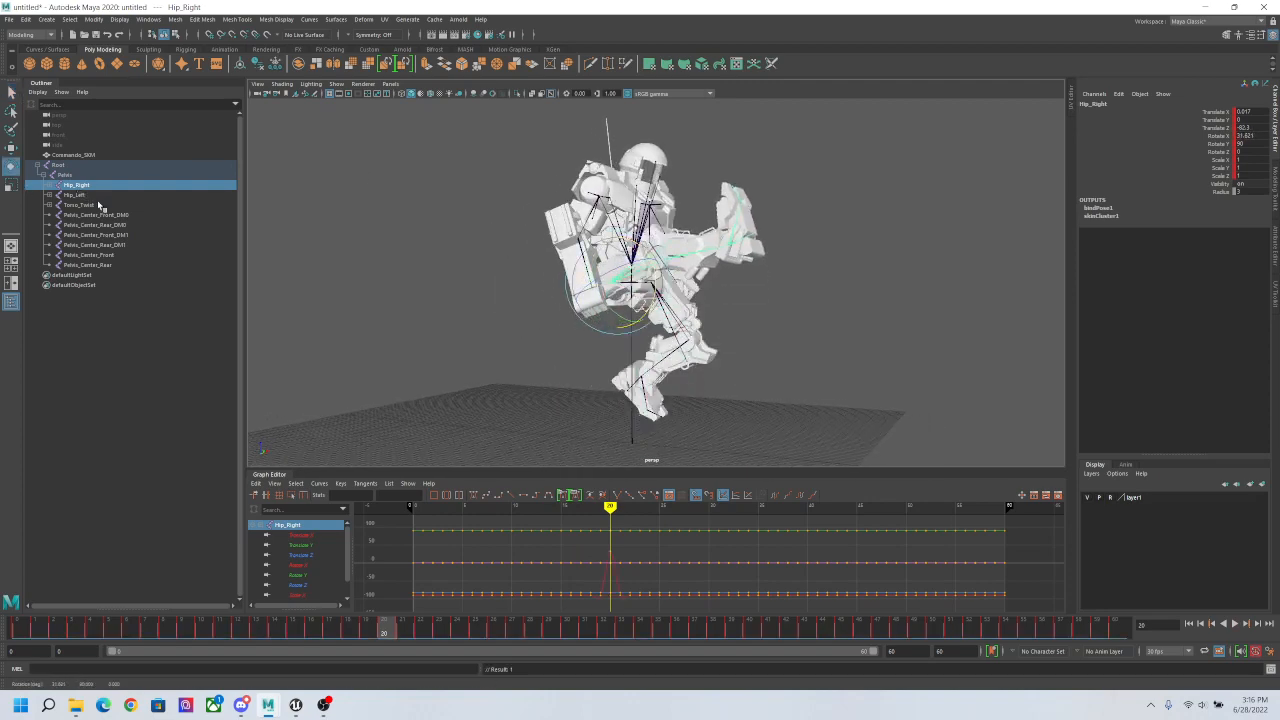
Step: Play and scrub the frames around frame 20 to examine how the edited hip key affects the walk
mouse_move(837, 286)
alt+mouse_down()
mouse_move(777, 294)
mouse_move(815, 282)
alt+mouse_up()
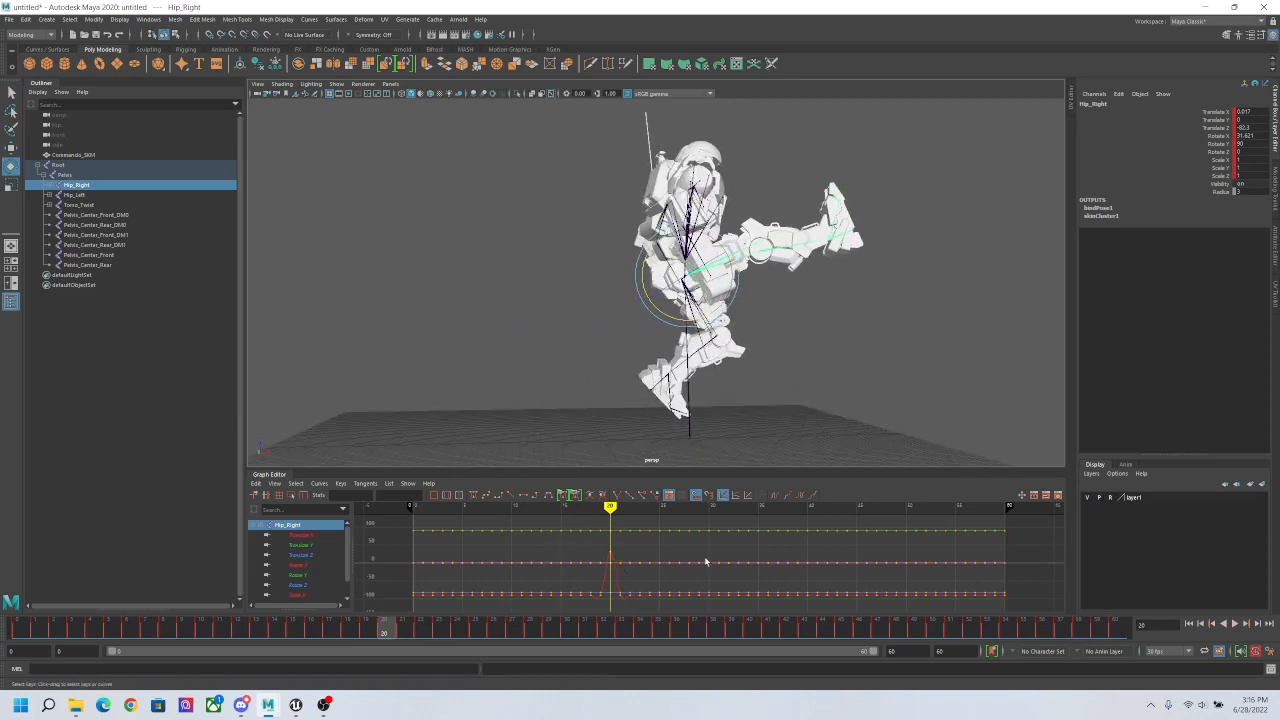
key(alt+v)
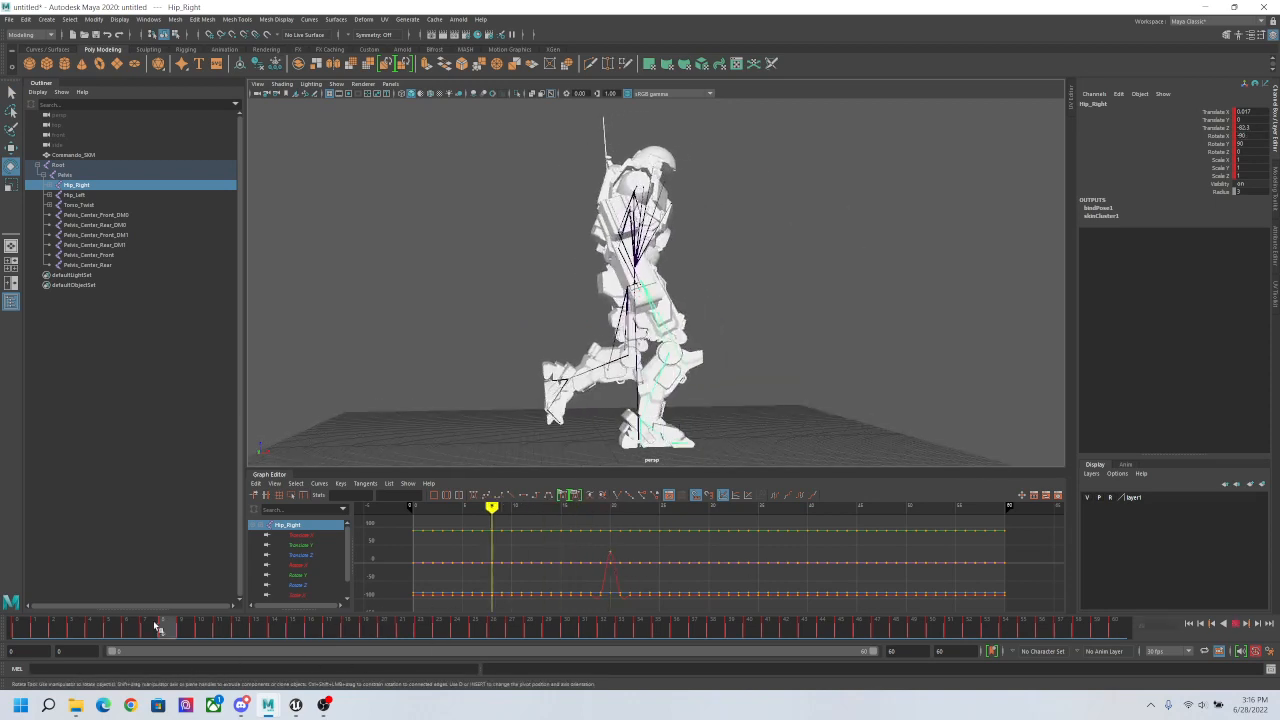
mouse_move(176, 626)
mouse_down()
mouse_move(383, 626)
mouse_move(366, 626)
mouse_move(380, 640)
mouse_move(383, 625)
mouse_move(391, 640)
mouse_up()
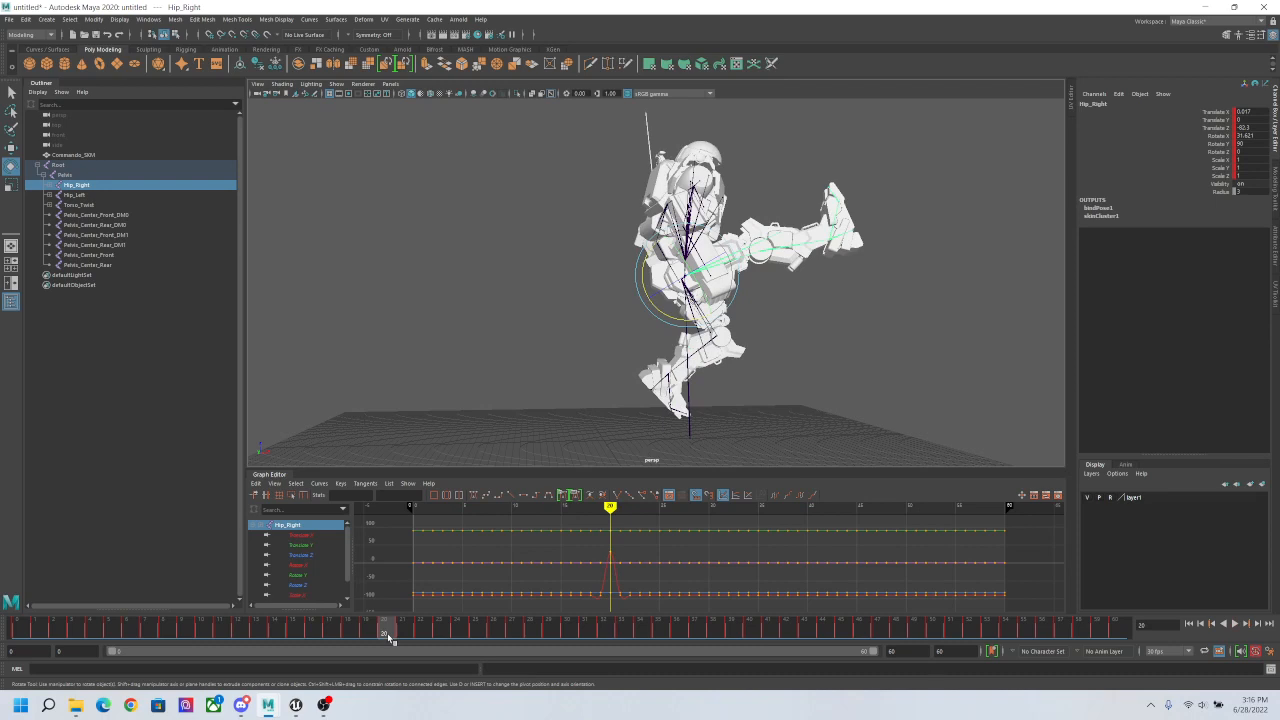
Step: Copy the Hip_Right key at frame 20 and paste it at frame 21
alt+drag(680, 391, 766, 406)
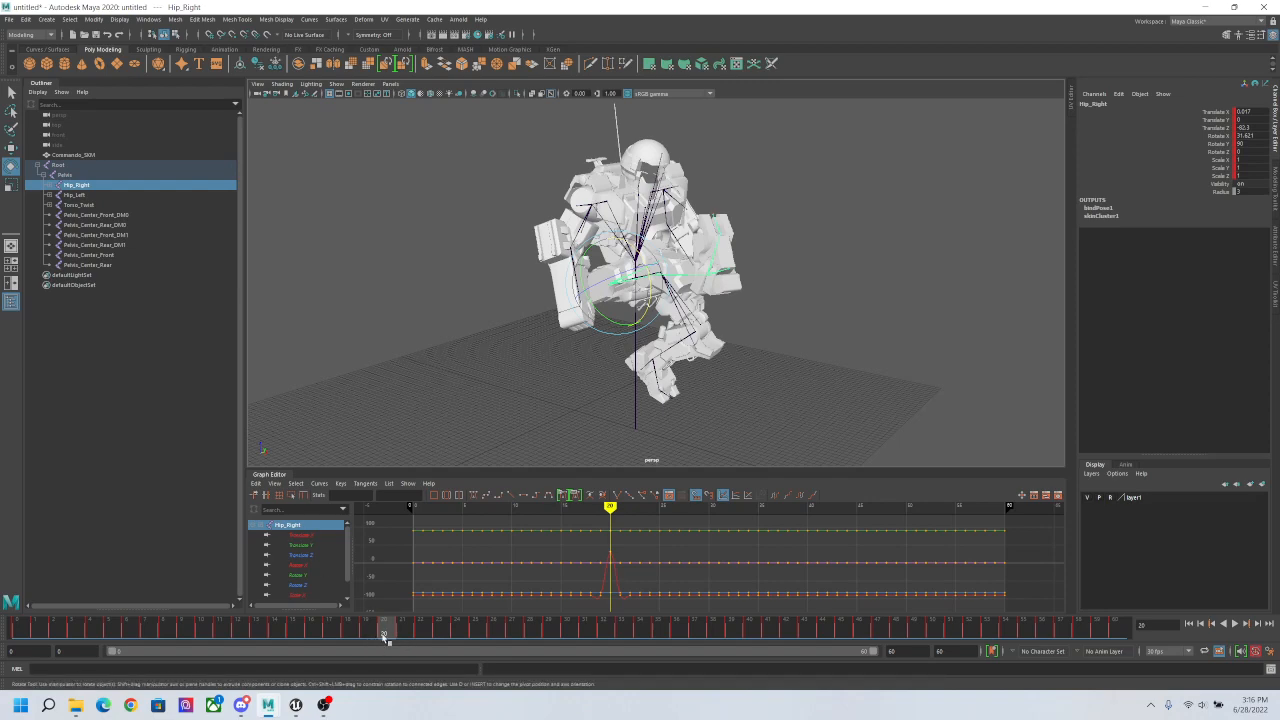
drag(384, 638, 367, 642)
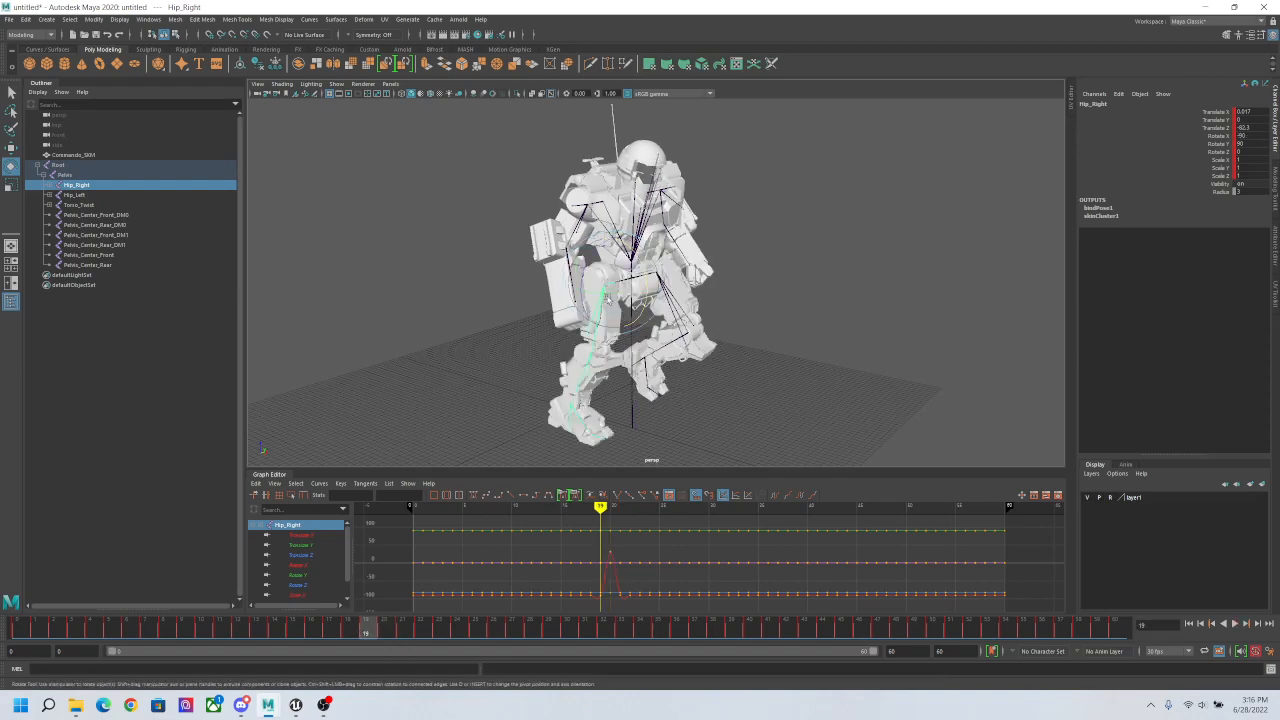
mouse_move(750, 348)
alt+mouse_down()
mouse_move(731, 354)
mouse_move(746, 352)
alt+mouse_up()
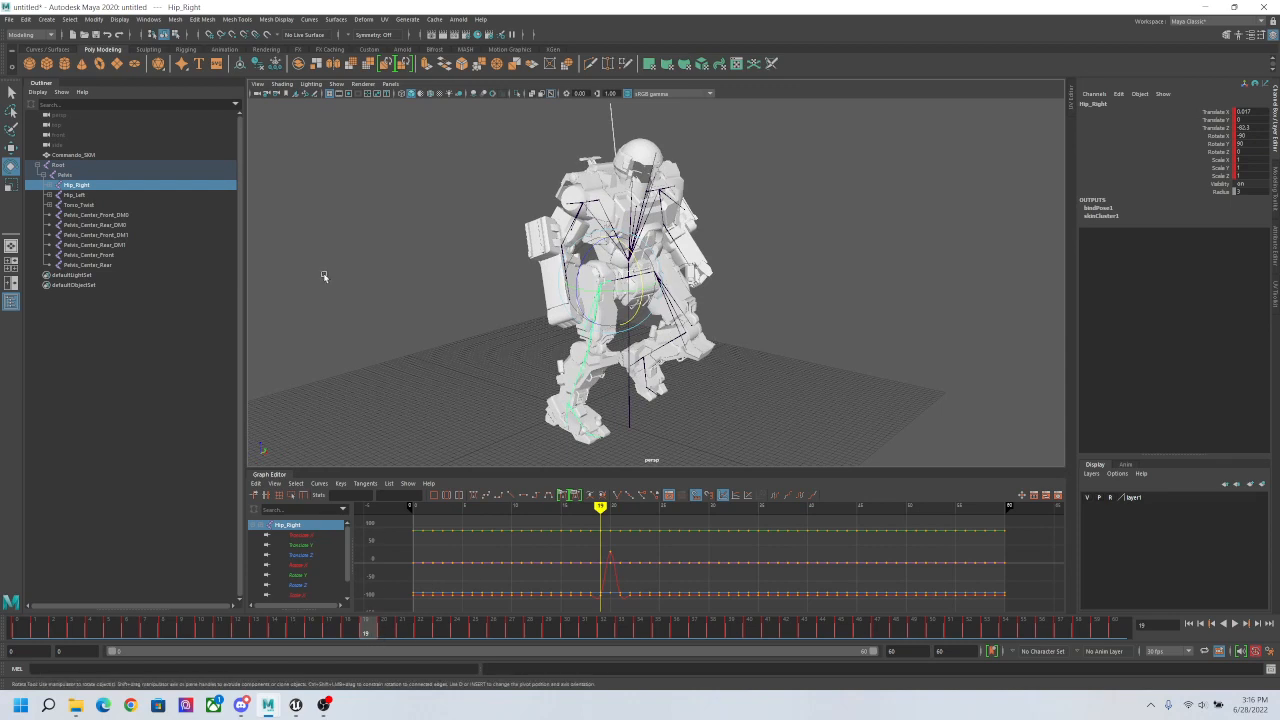
mouse_move(378, 634)
mouse_down()
mouse_move(414, 638)
mouse_move(386, 632)
mouse_up()
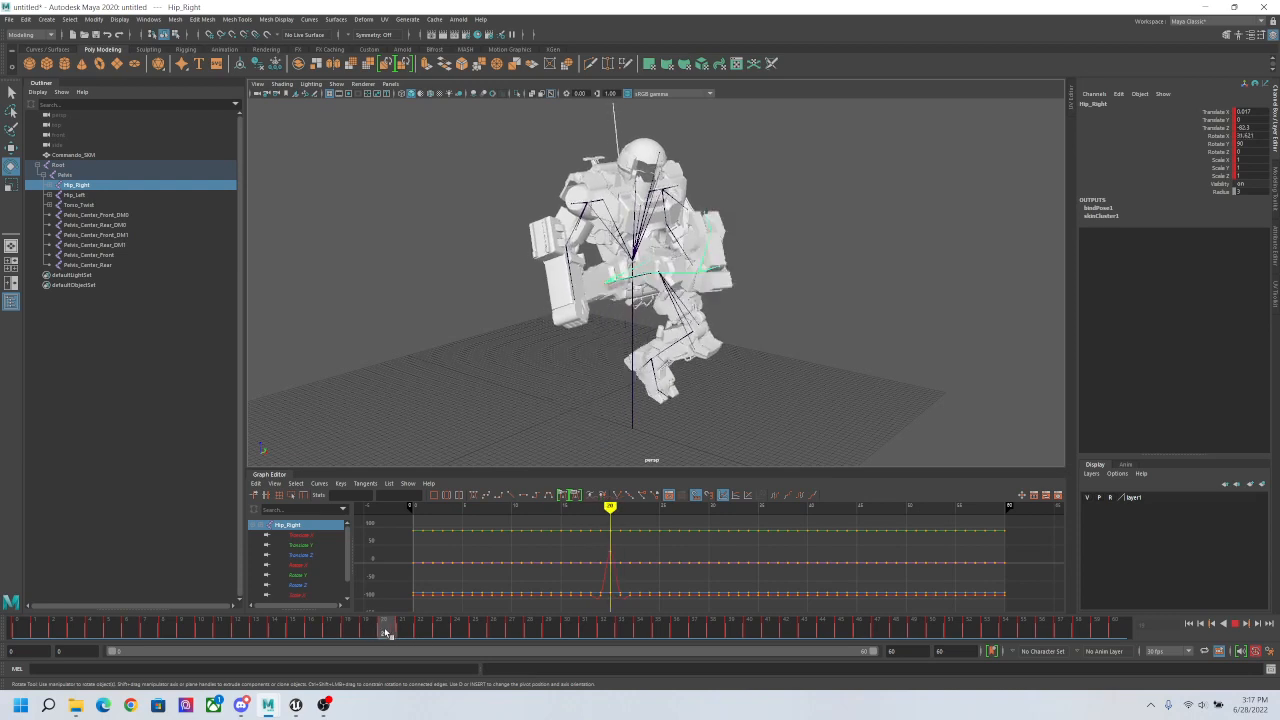
right_click(386, 632)
click(437, 451)
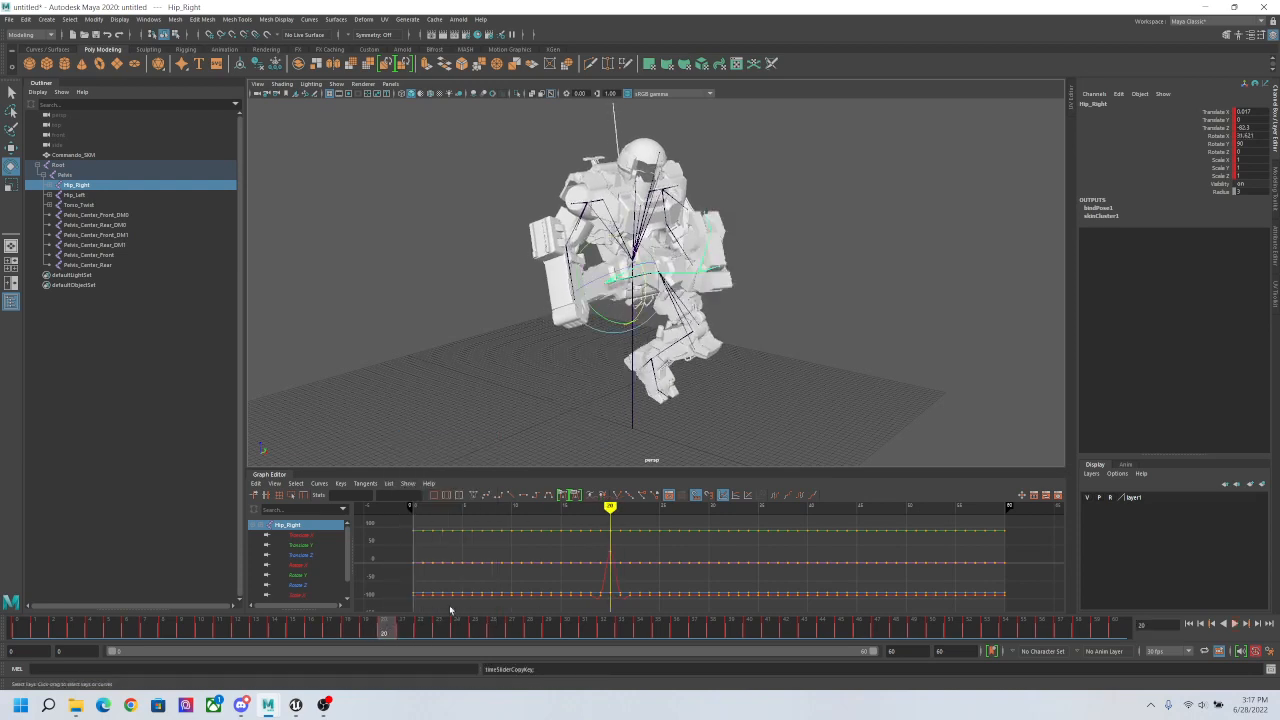
click(405, 627)
right_click(408, 627)
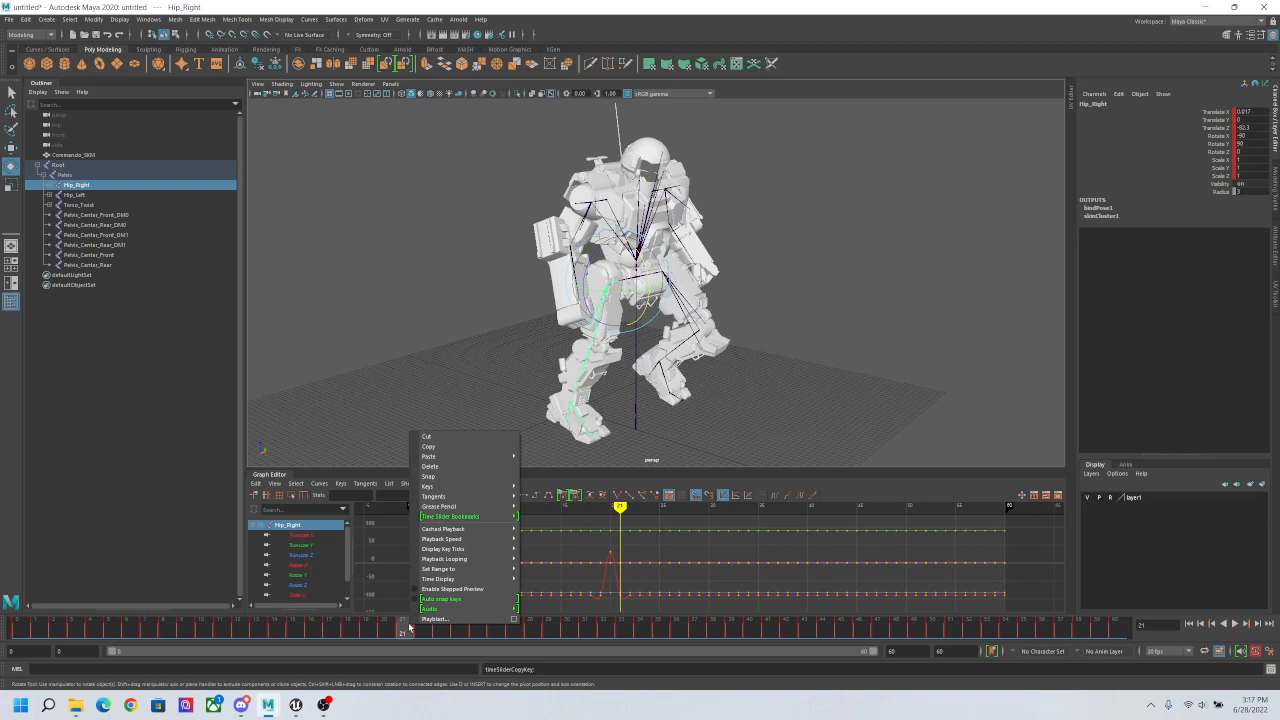
mouse_move(440, 456)
click(545, 457)
Step: Paste the copied Hip_Right key at frames 22 and 23
click(424, 635)
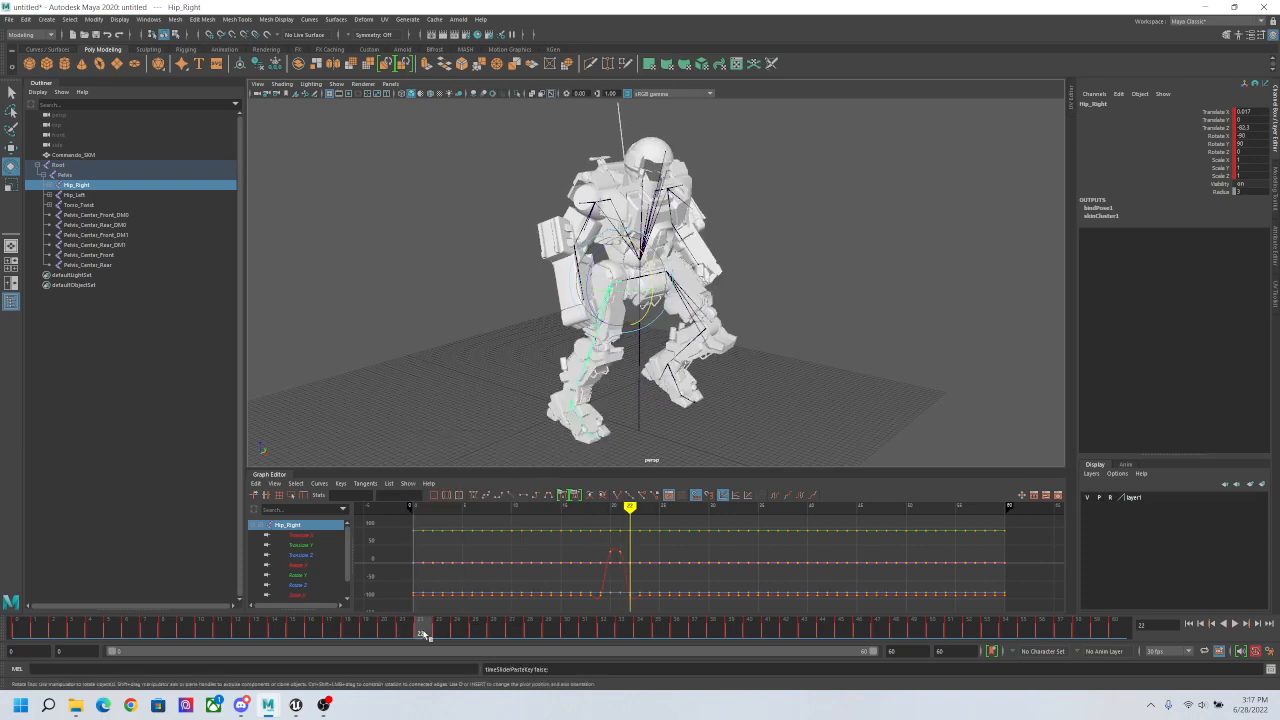
right_click(424, 635)
click(548, 464)
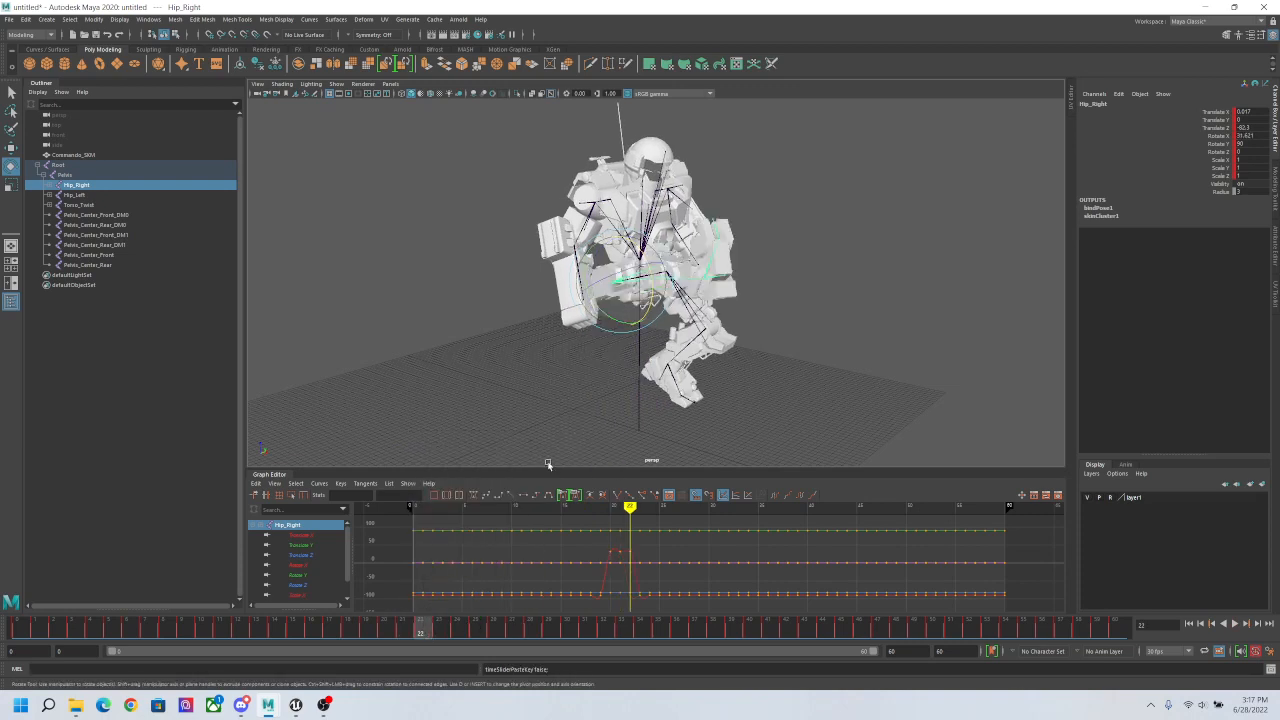
click(442, 636)
right_click(442, 636)
mouse_move(482, 466)
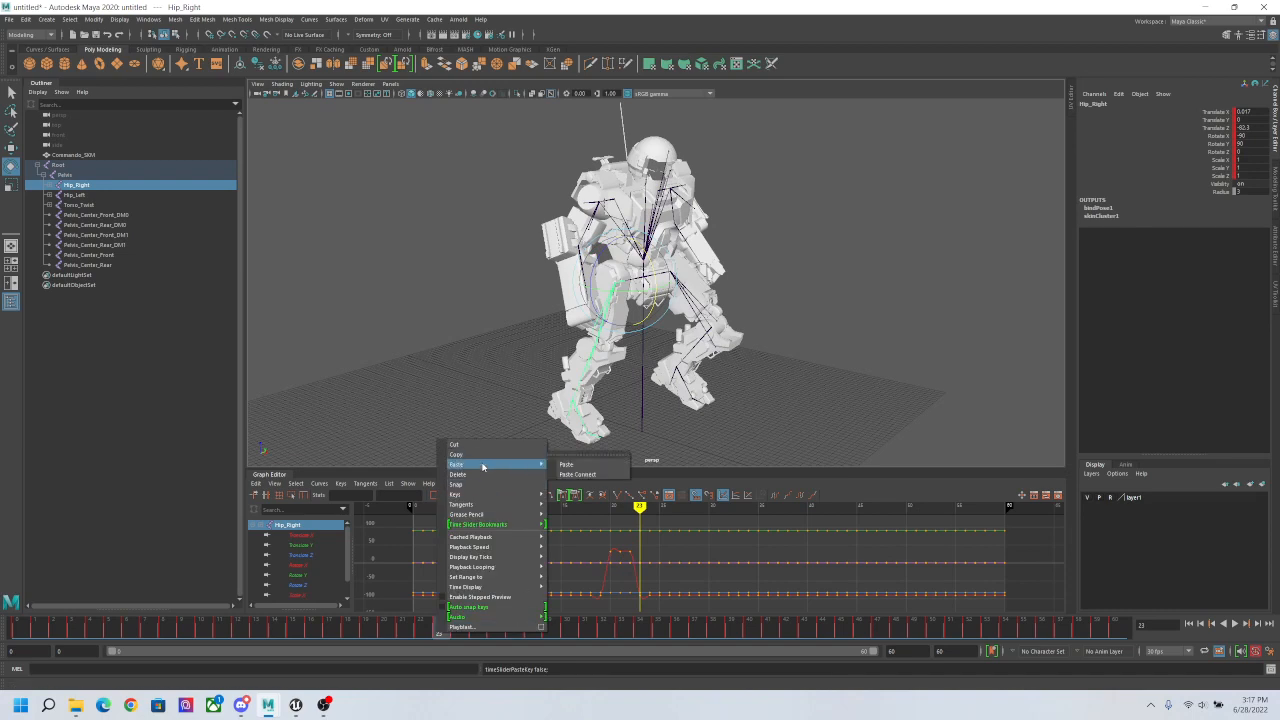
click(566, 464)
Step: Paste the same Hip_Right key at frames 24 and 25 to extend the raised-leg hold
click(458, 636)
right_click(458, 636)
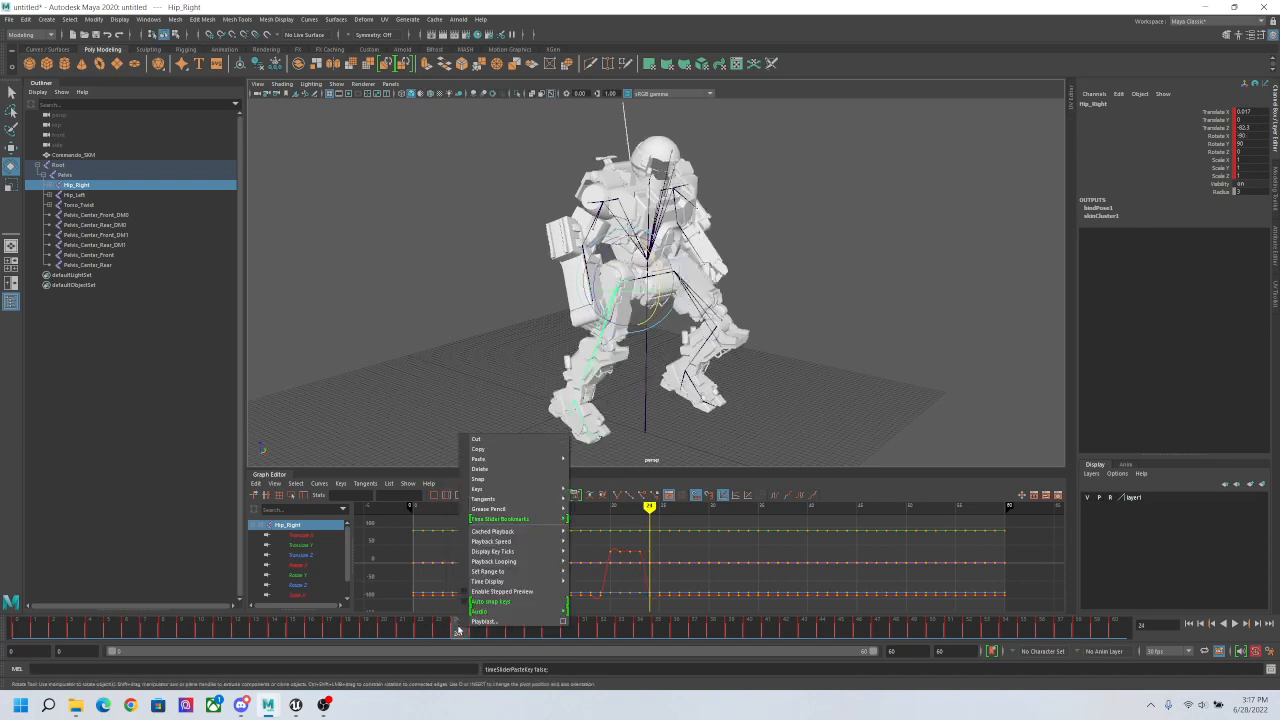
mouse_move(485, 458)
click(602, 460)
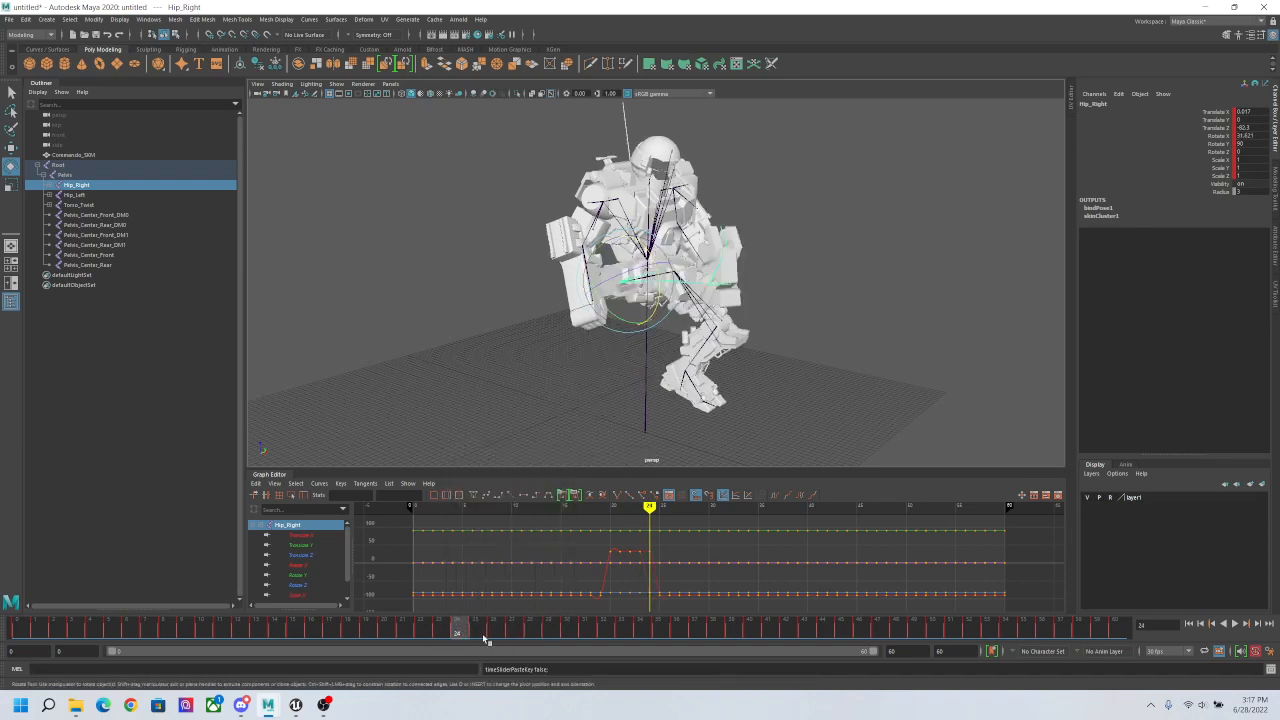
click(477, 636)
right_click(477, 636)
mouse_move(529, 461)
click(602, 461)
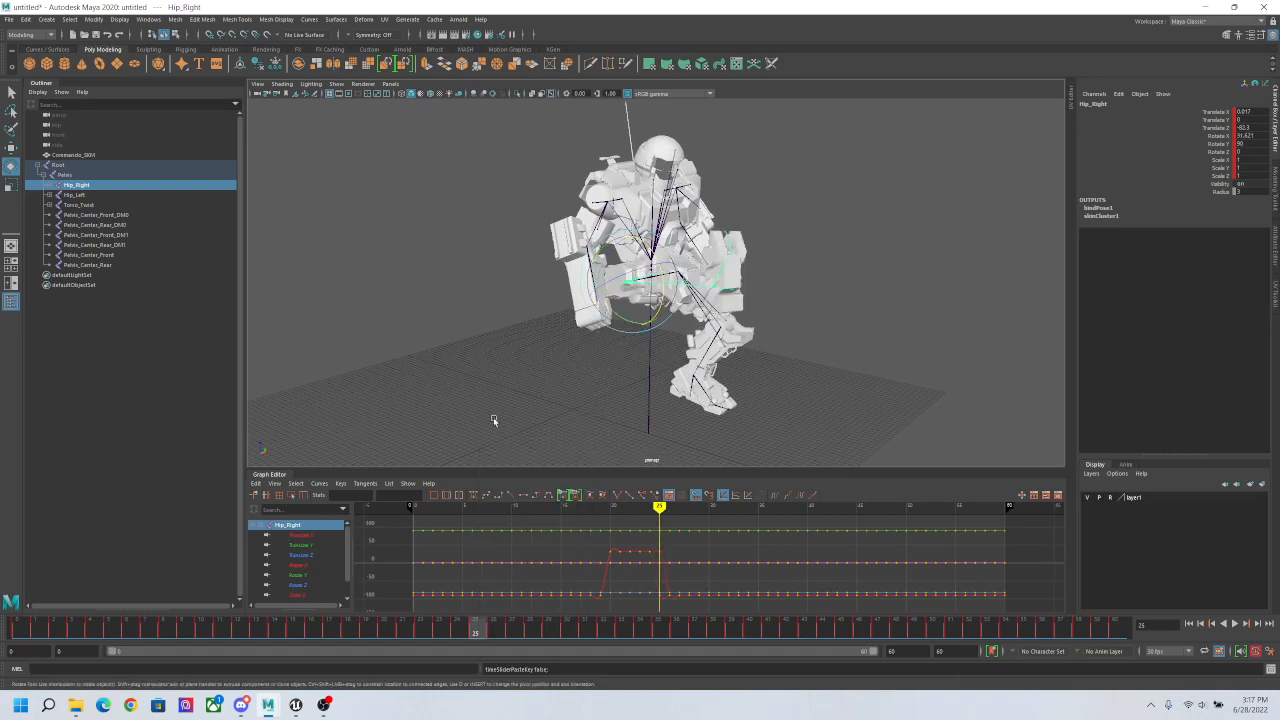
Step: Play the walk from frame 0 and examine the held kick from several angles
drag(475, 632, 4, 606)
key(alt+v)
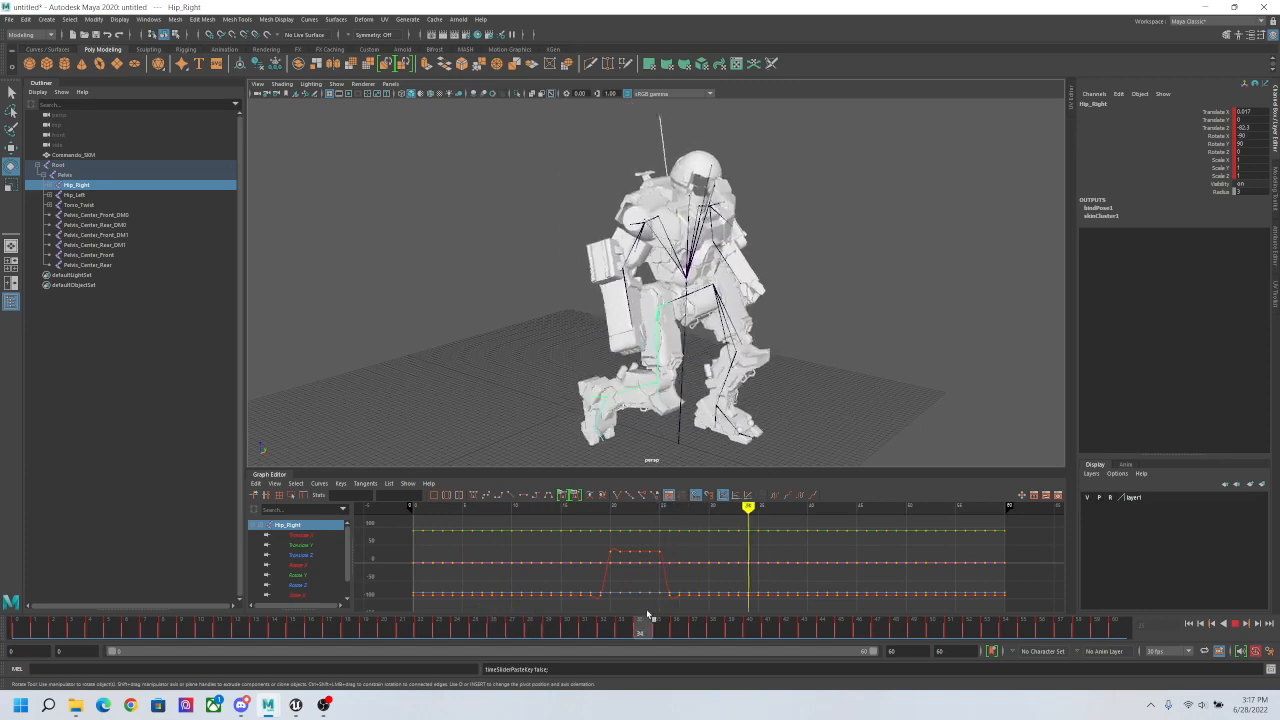
key(alt+v)
alt+drag(841, 360, 772, 336)
drag(893, 632, 10, 625)
key(alt+v)
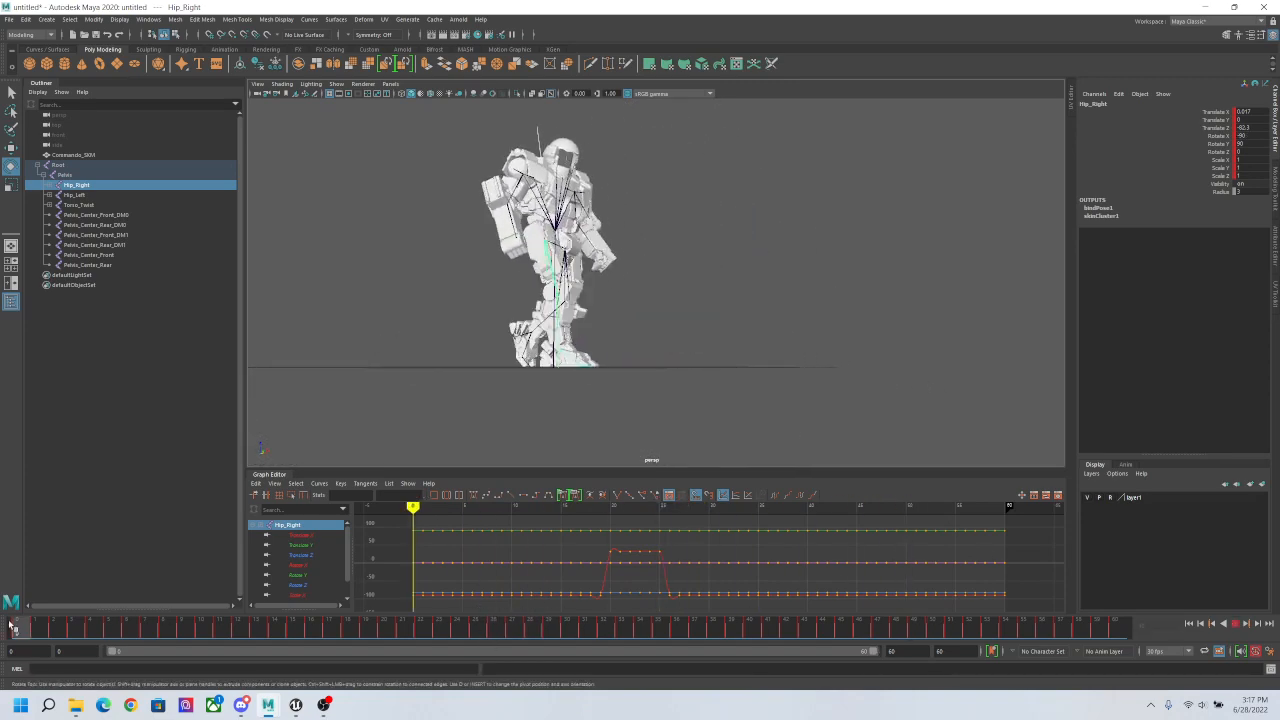
alt+drag(634, 300, 566, 303)
Step: Collapse the Root hierarchy and select the Root joint to show its animation curves
click(38, 166)
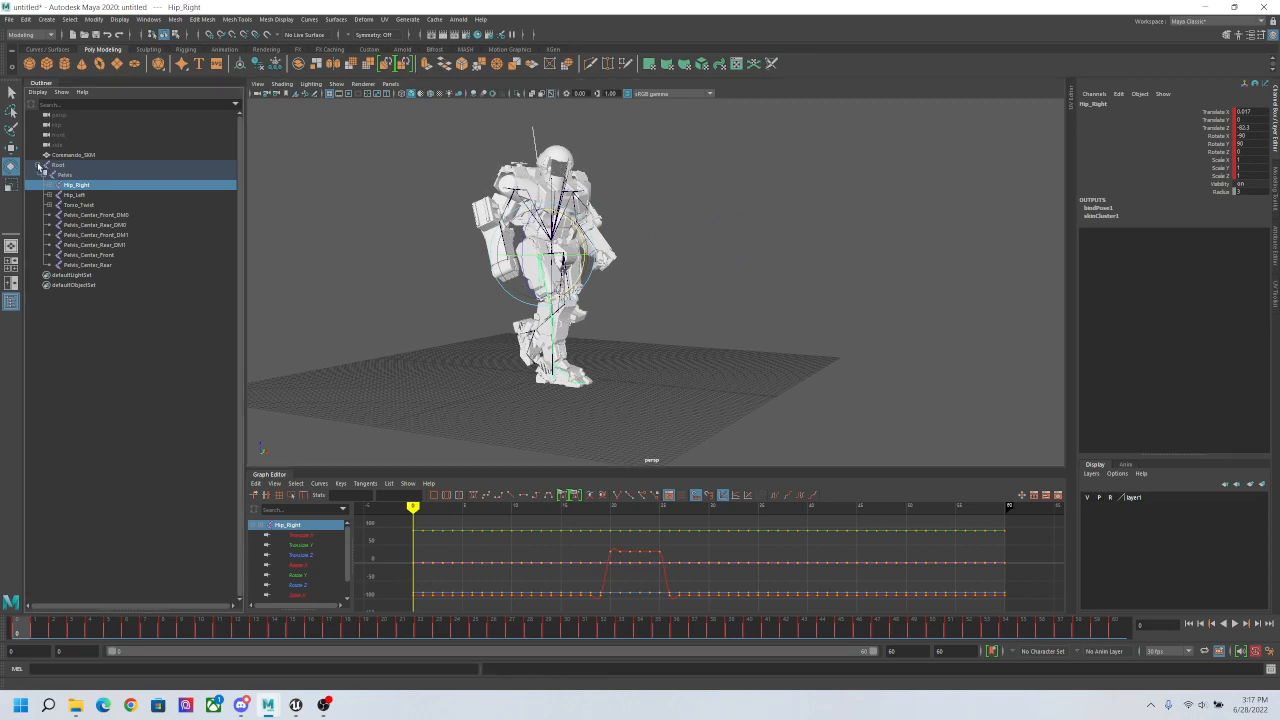
click(38, 166)
click(58, 165)
click(517, 378)
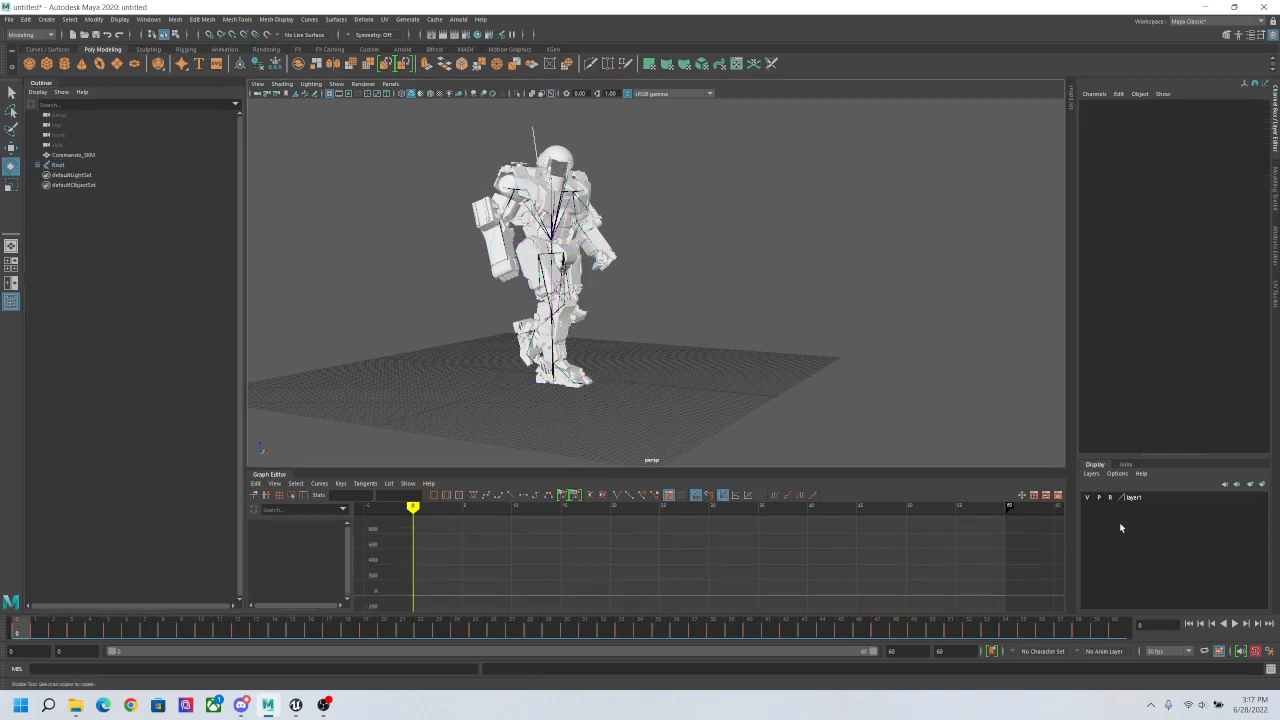
click(58, 165)
alt+drag(737, 300, 720, 309)
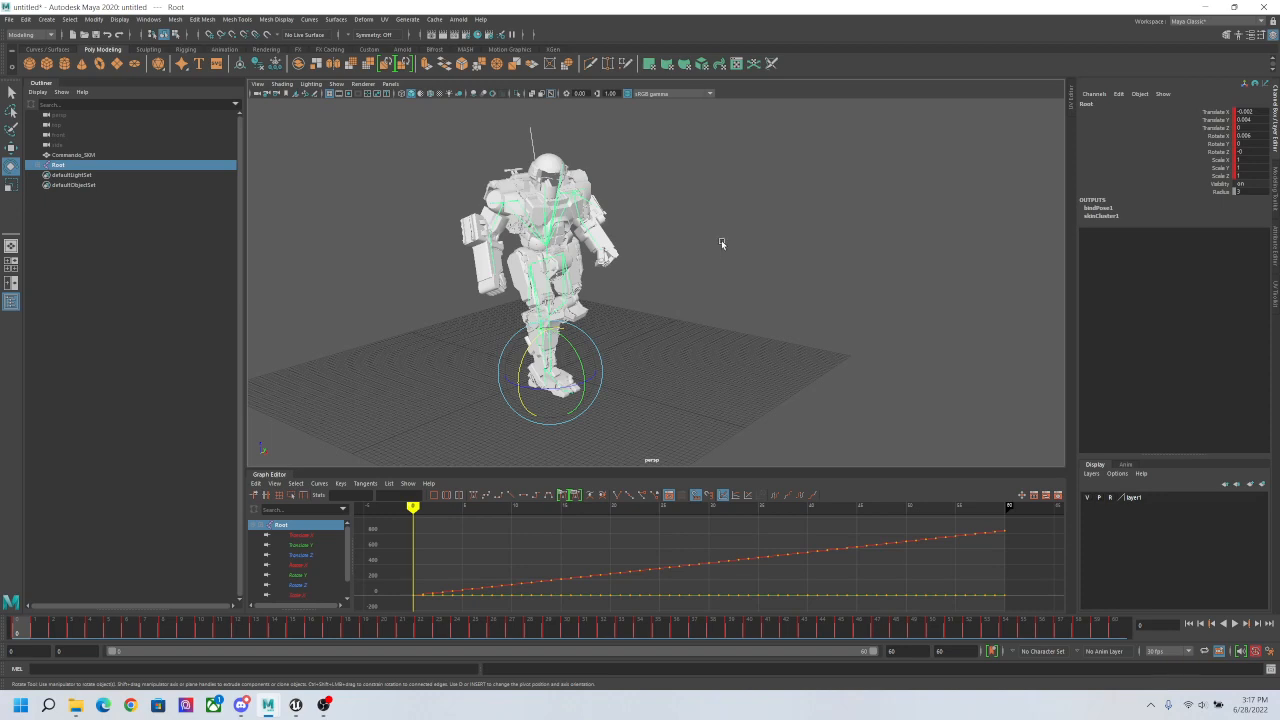
Step: Switch to the Select tool, reselect only the Root joint and start an Export Selection
alt+drag(722, 274, 689, 287)
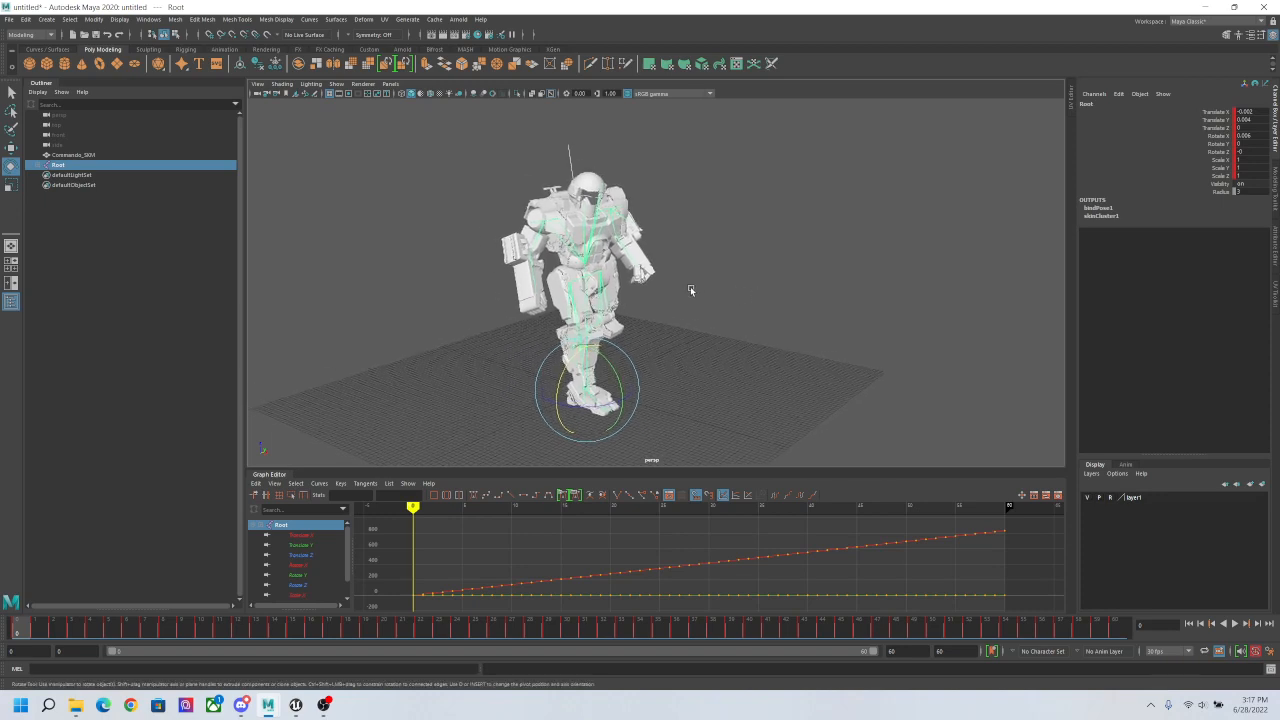
alt+right_drag(689, 287, 734, 321)
alt+middle_drag(734, 321, 824, 290)
key(q)
click(824, 292)
alt+drag(824, 292, 784, 308)
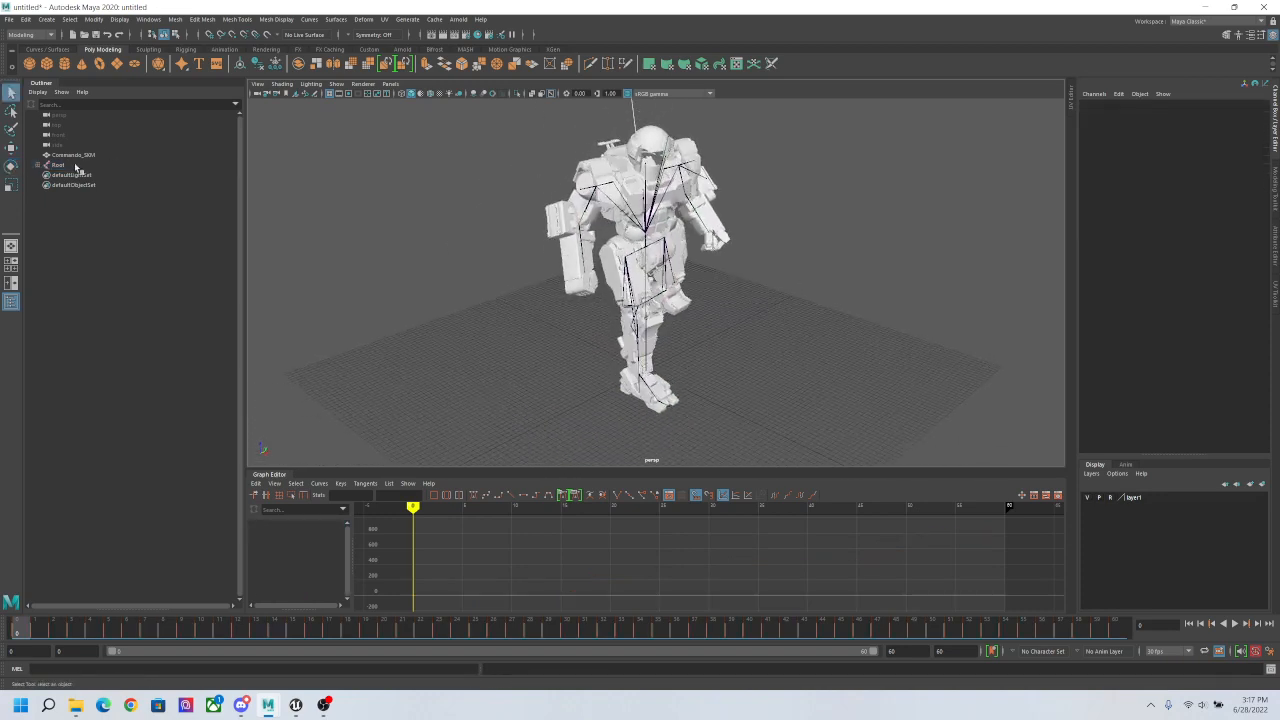
click(60, 167)
click(7, 19)
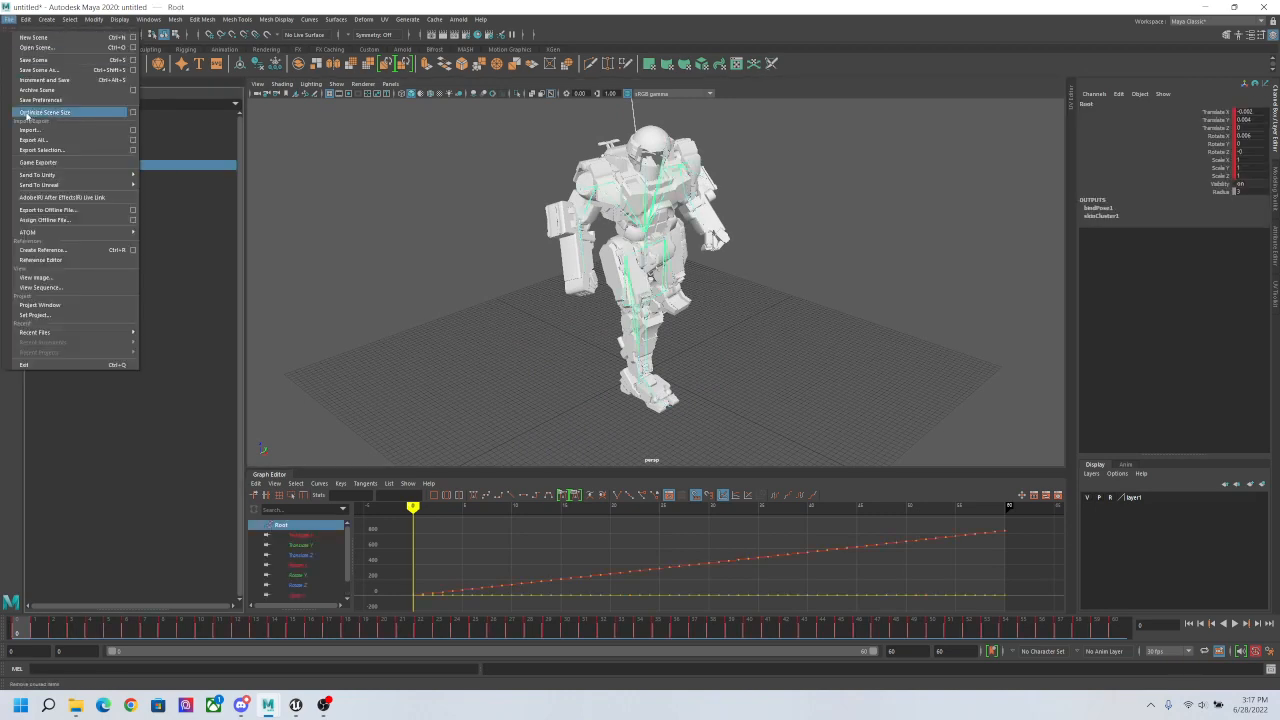
click(52, 150)
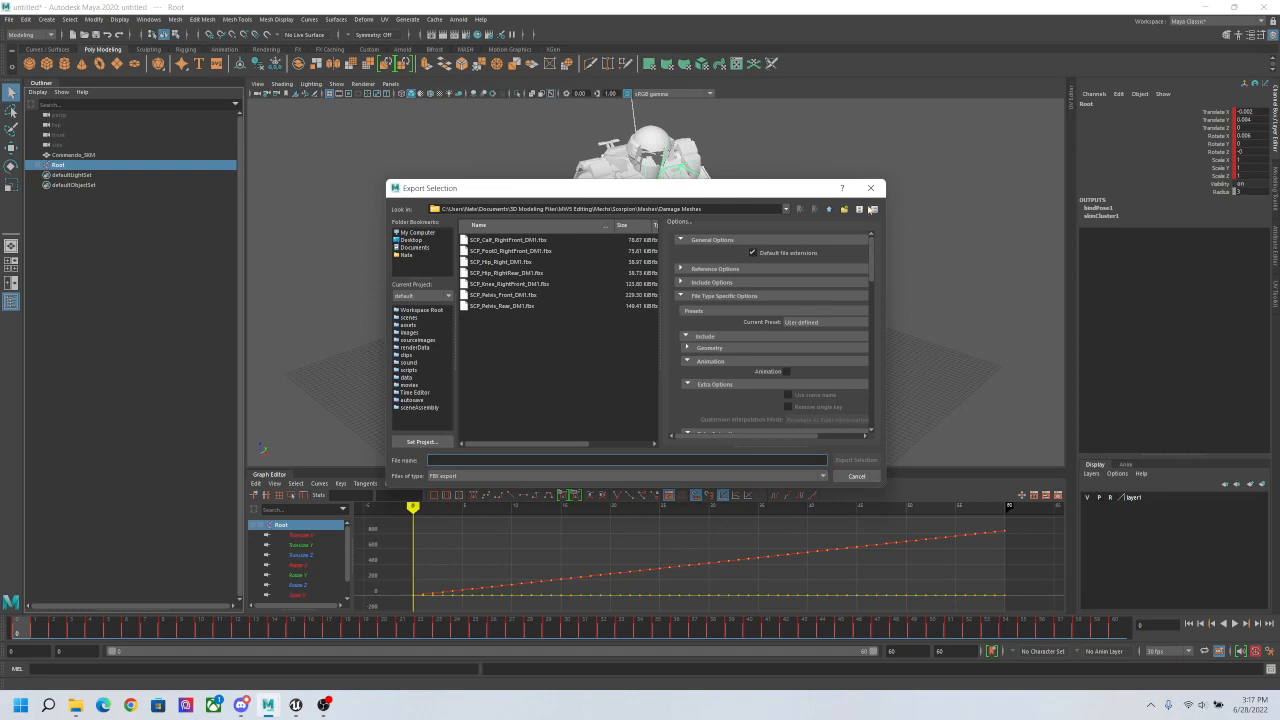
Step: Set the export location to Documents > 3D Modeling Files > MW5 Editing > Mechs > Commando > Animations
click(414, 247)
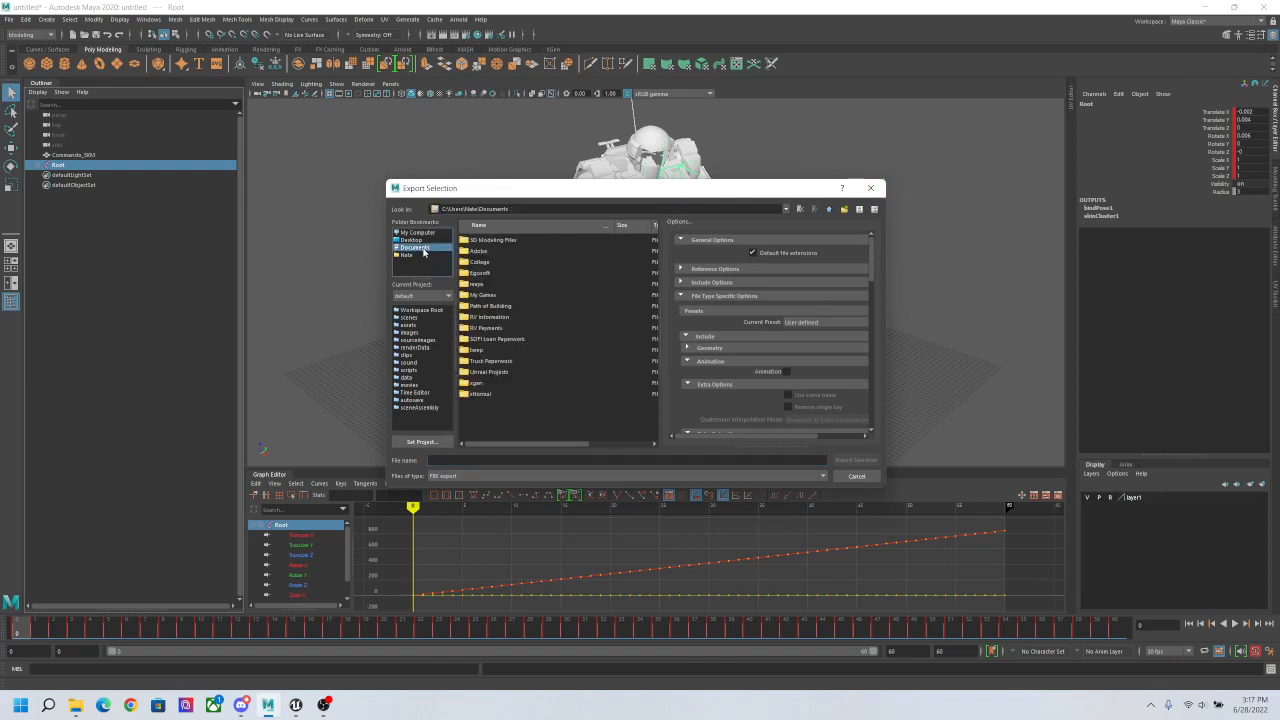
double_click(500, 241)
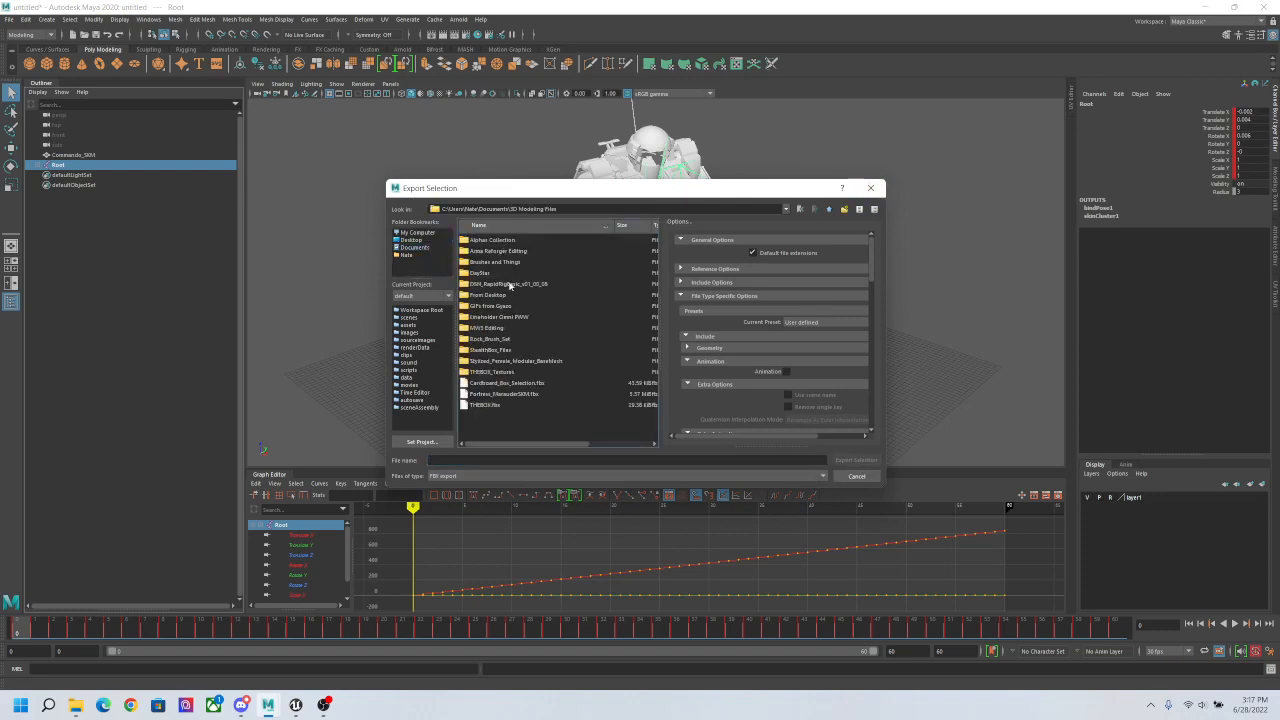
double_click(483, 330)
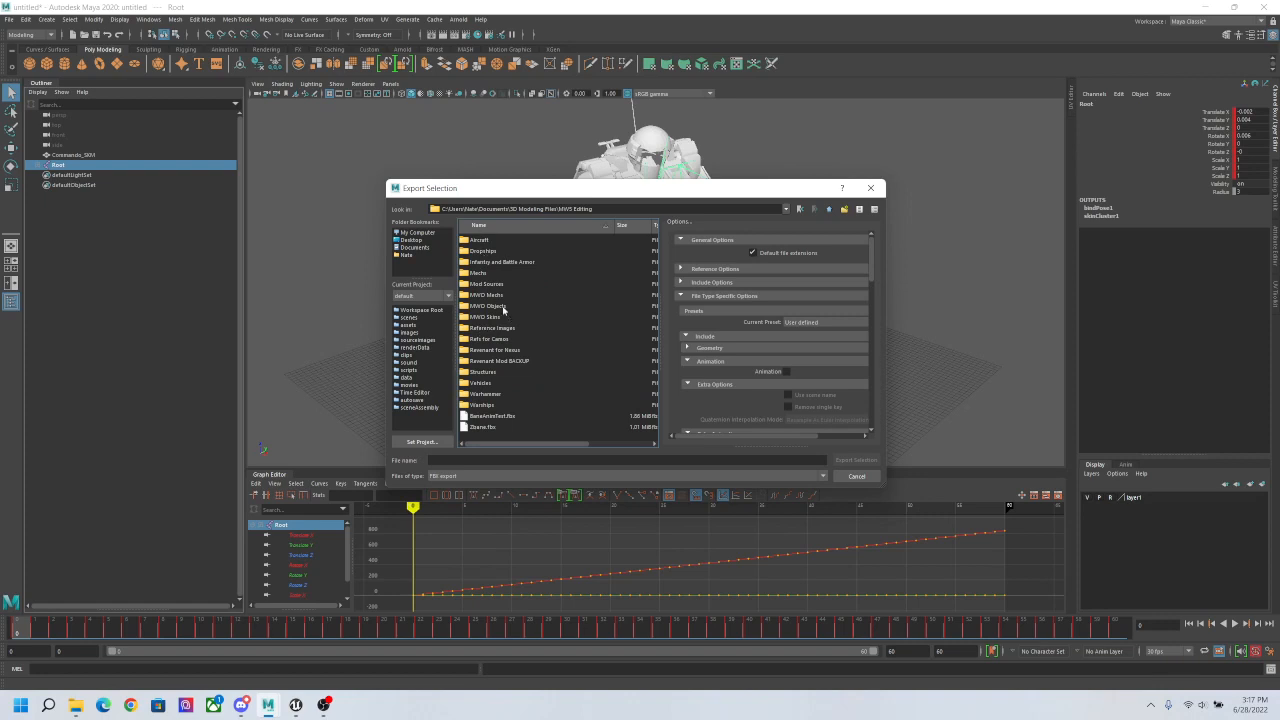
double_click(481, 275)
double_click(482, 275)
double_click(481, 243)
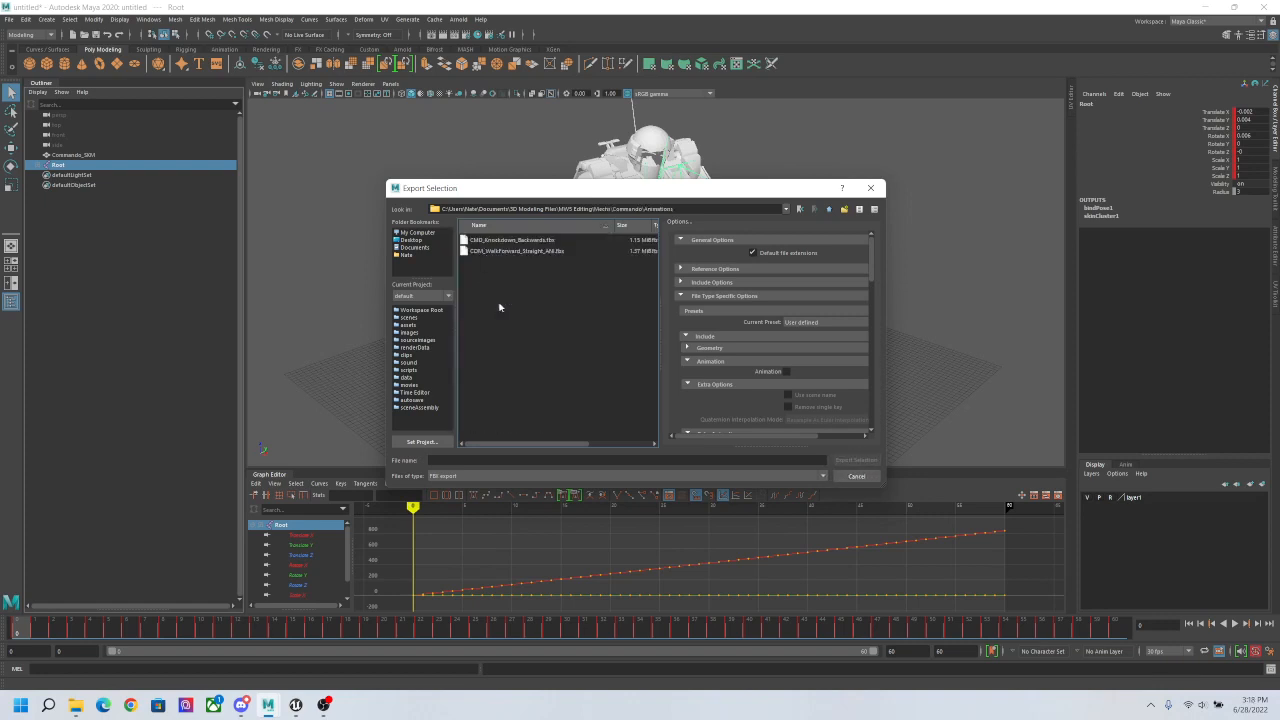
Step: Name the FBX export CMD_TESTWALK and enable its Animation option
click(519, 459)
text(C)
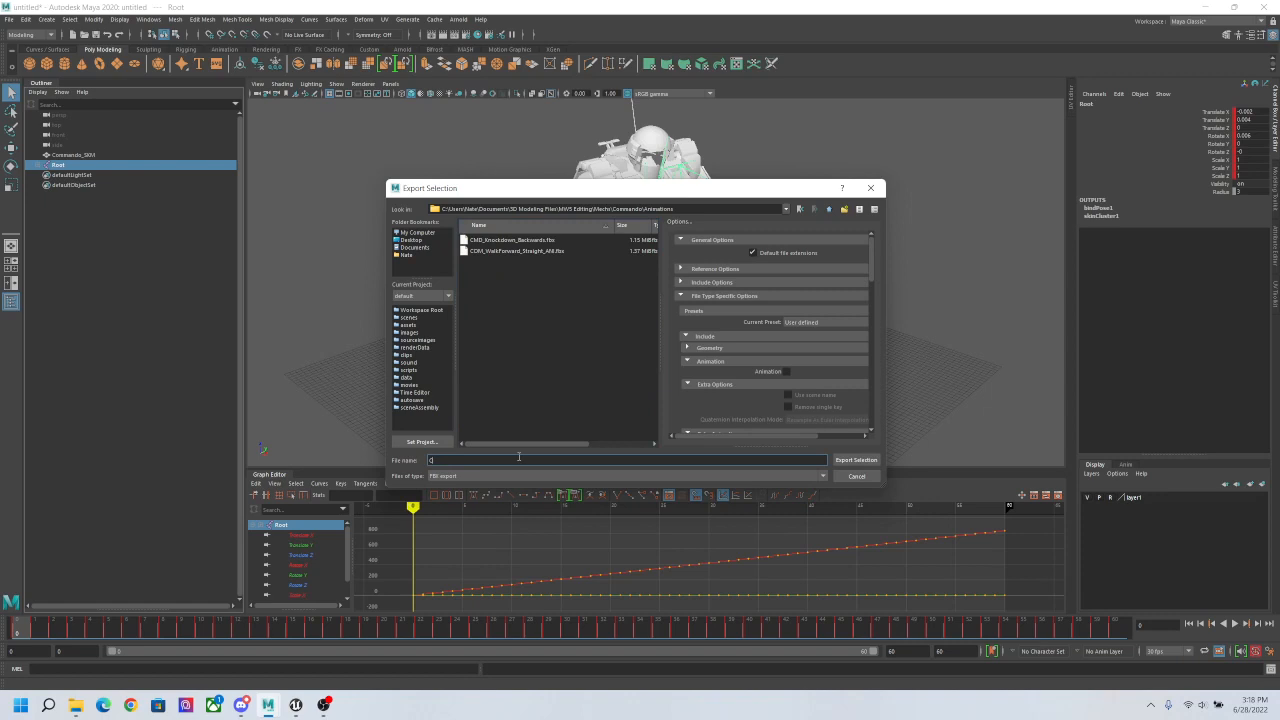
text(oD_WalkTWa)
click(782, 372)
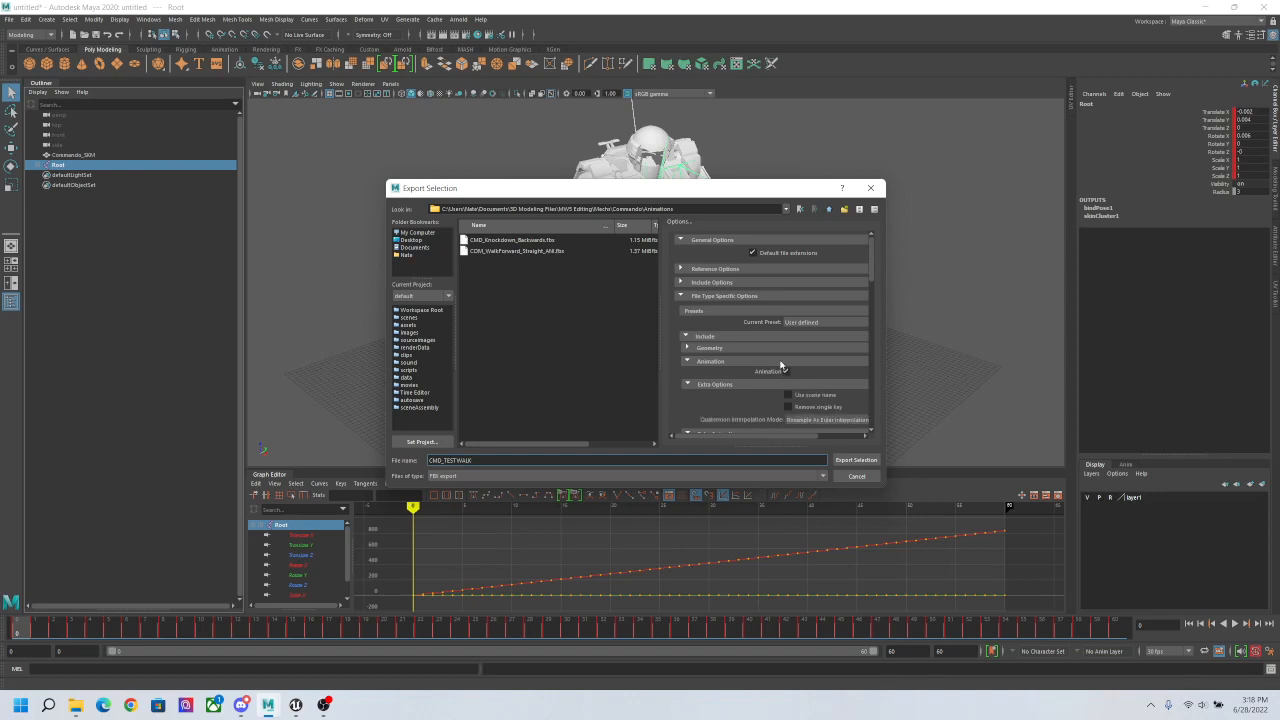
Step: Review the FBX export settings, including the geometry, animation, deformation, constraint and file-type-specific options
click(751, 347)
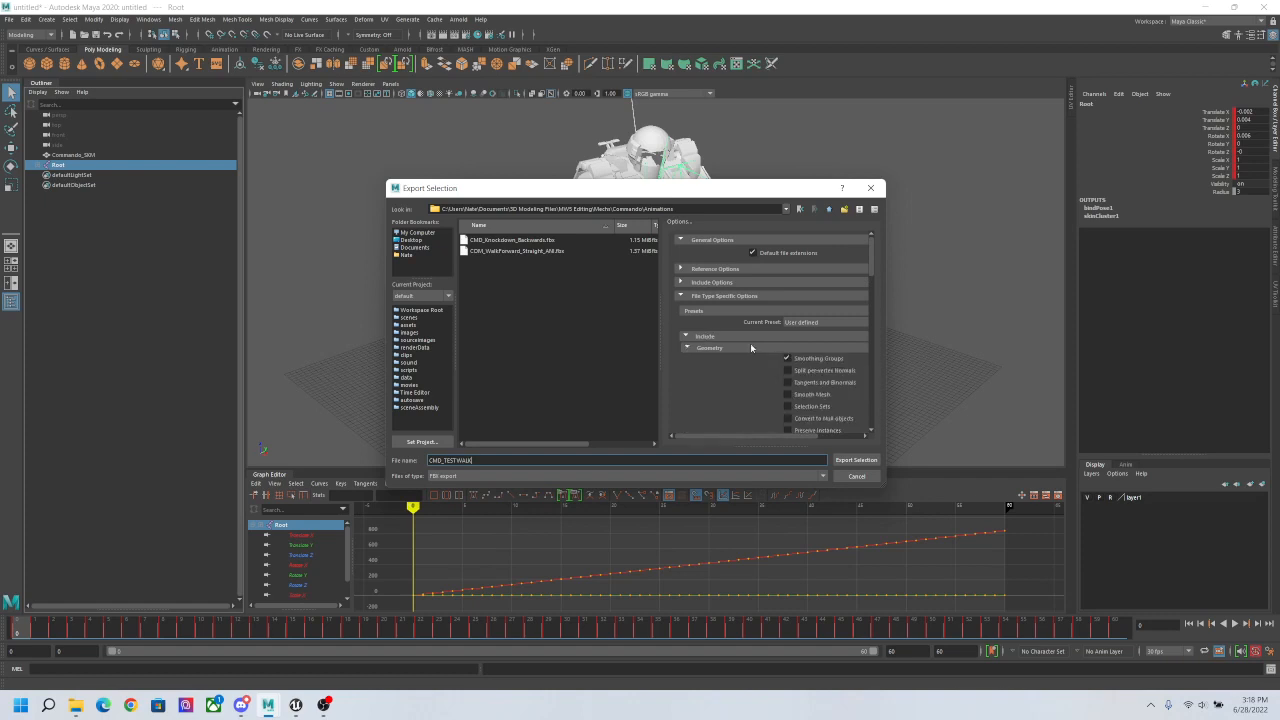
scroll(750, 343, down, 3)
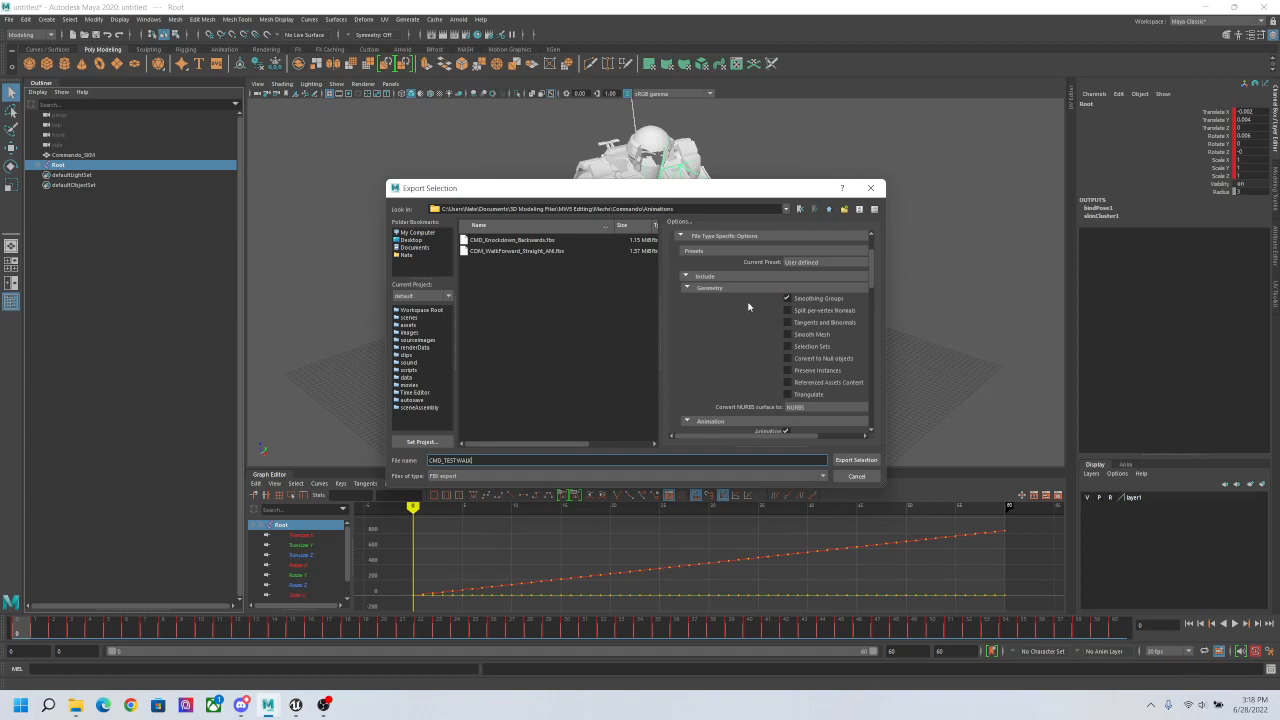
scroll(751, 287, down, 8)
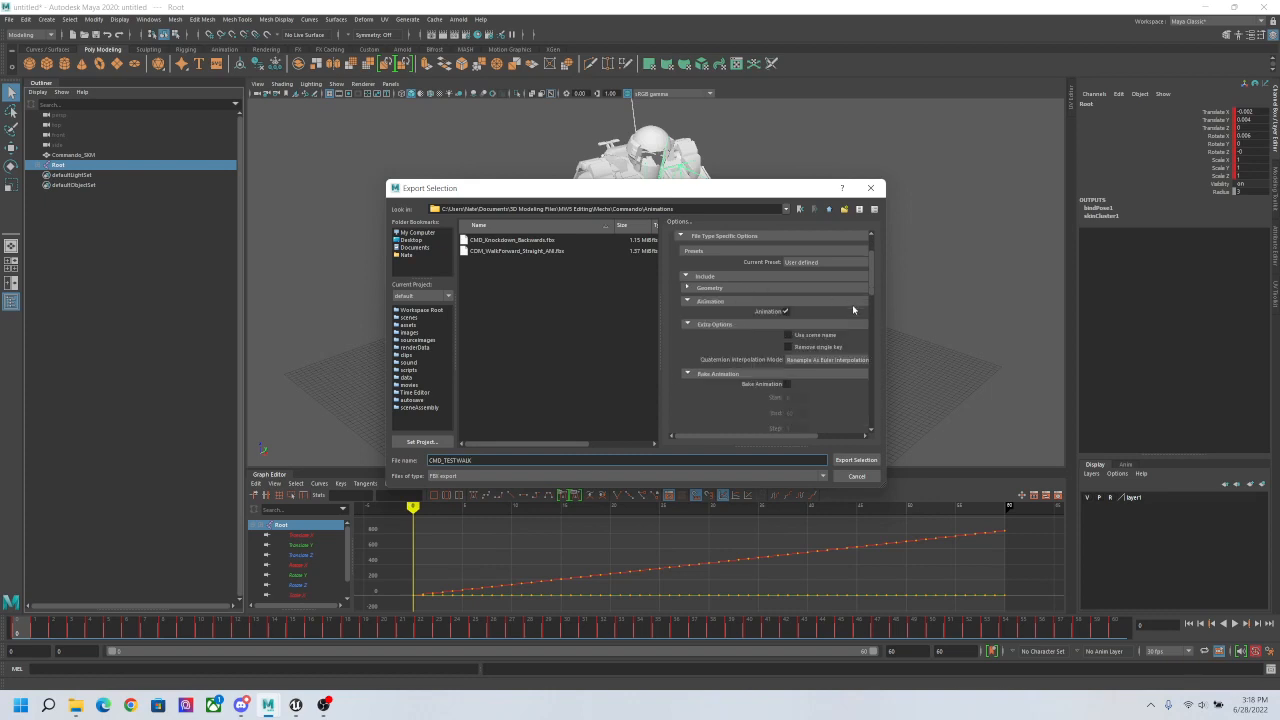
scroll(796, 275, down, 2)
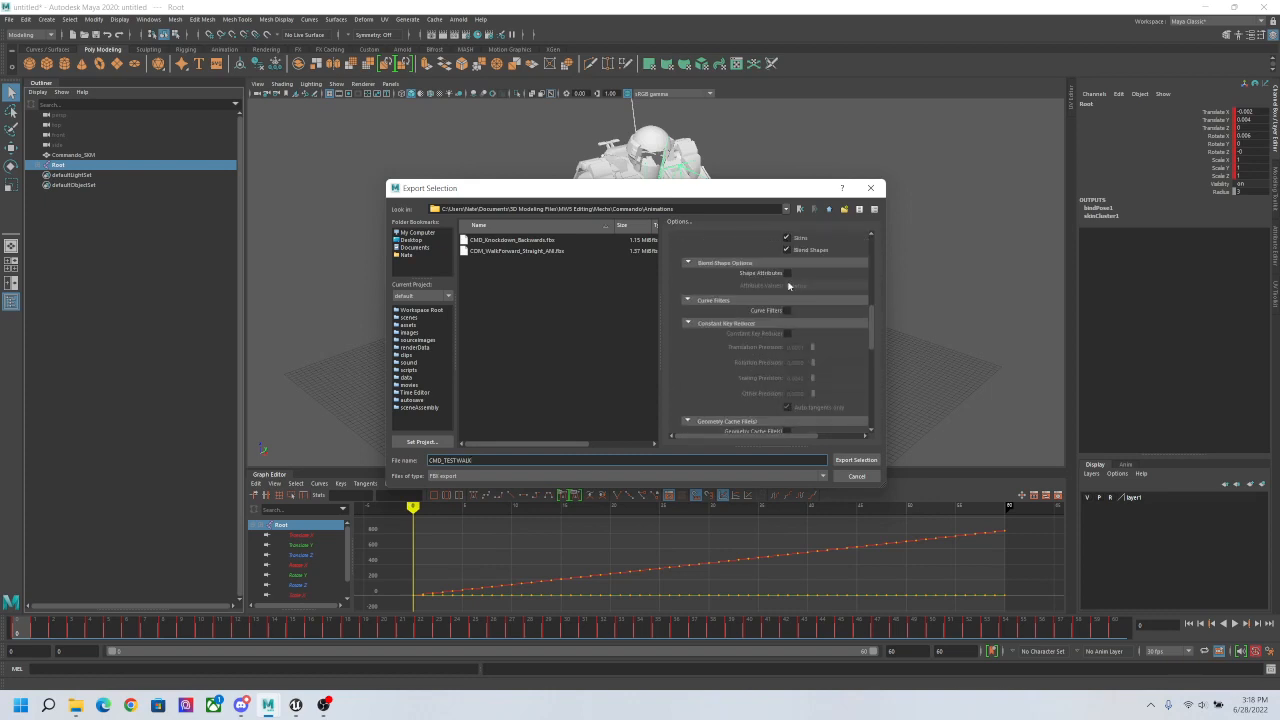
scroll(793, 274, up, 2)
scroll(790, 276, down, 10)
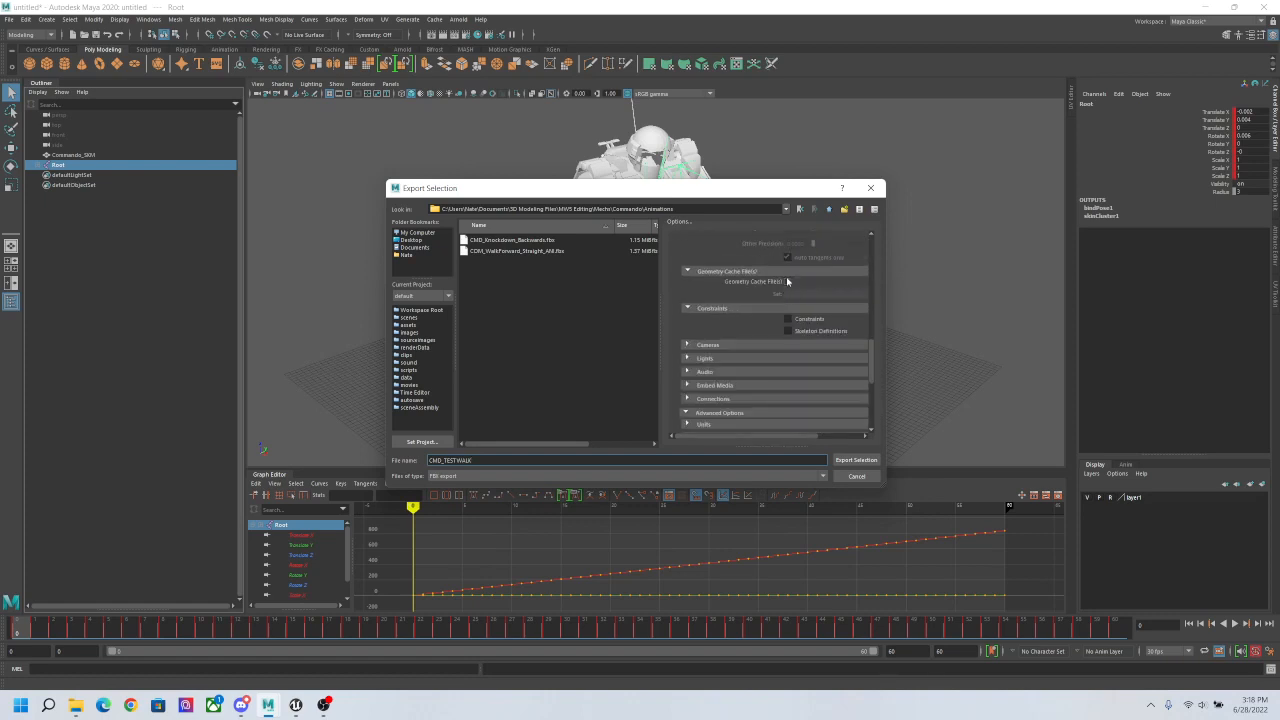
scroll(800, 330, up, 20)
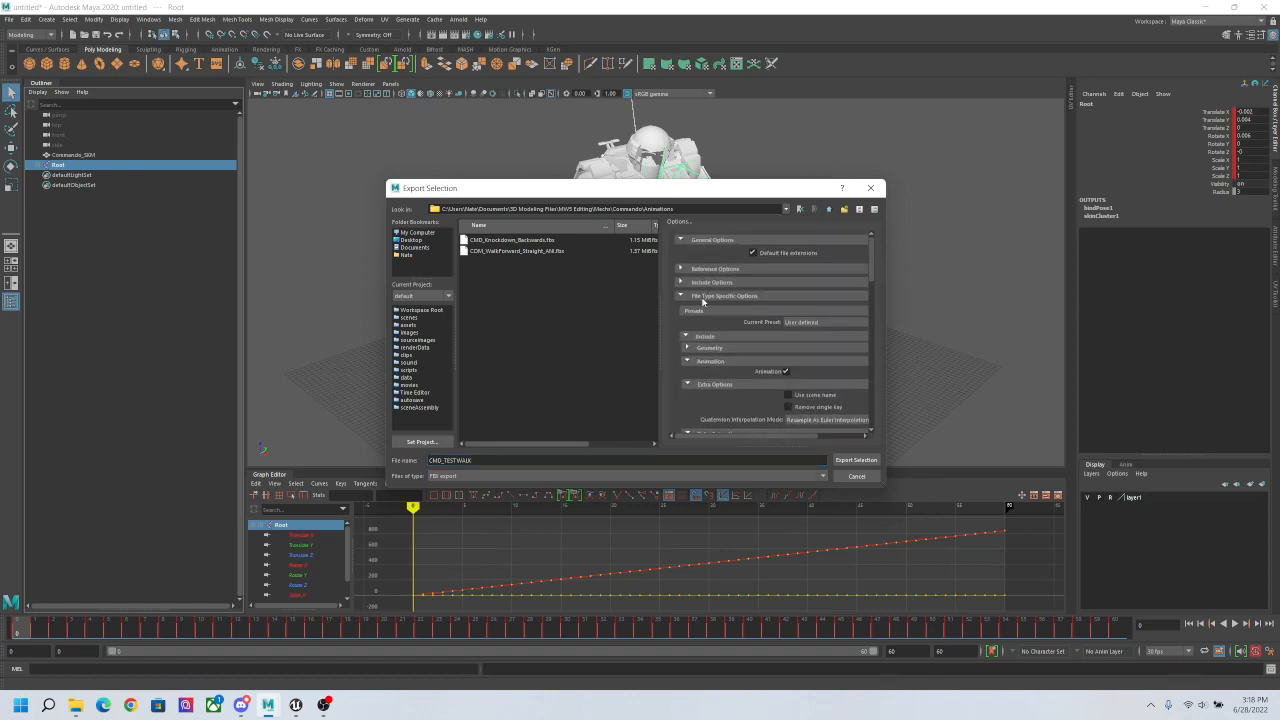
click(703, 298)
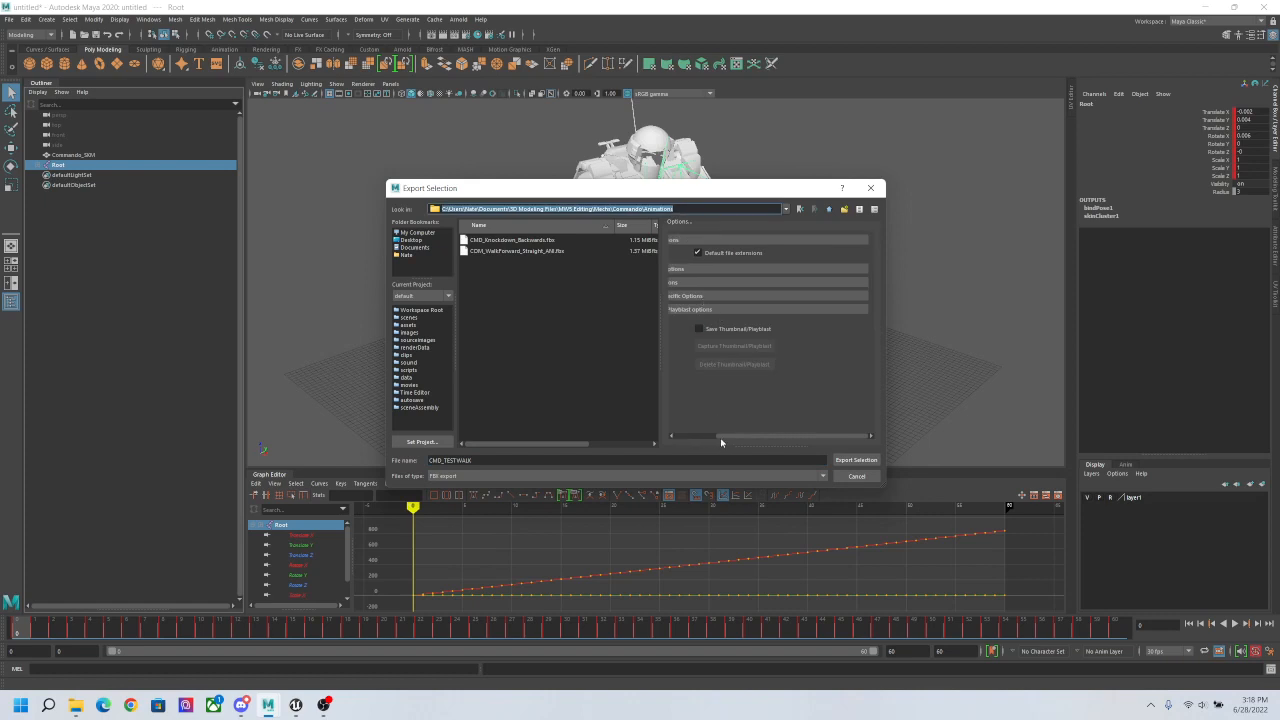
drag(720, 440, 663, 440)
click(716, 297)
scroll(778, 313, down, 1)
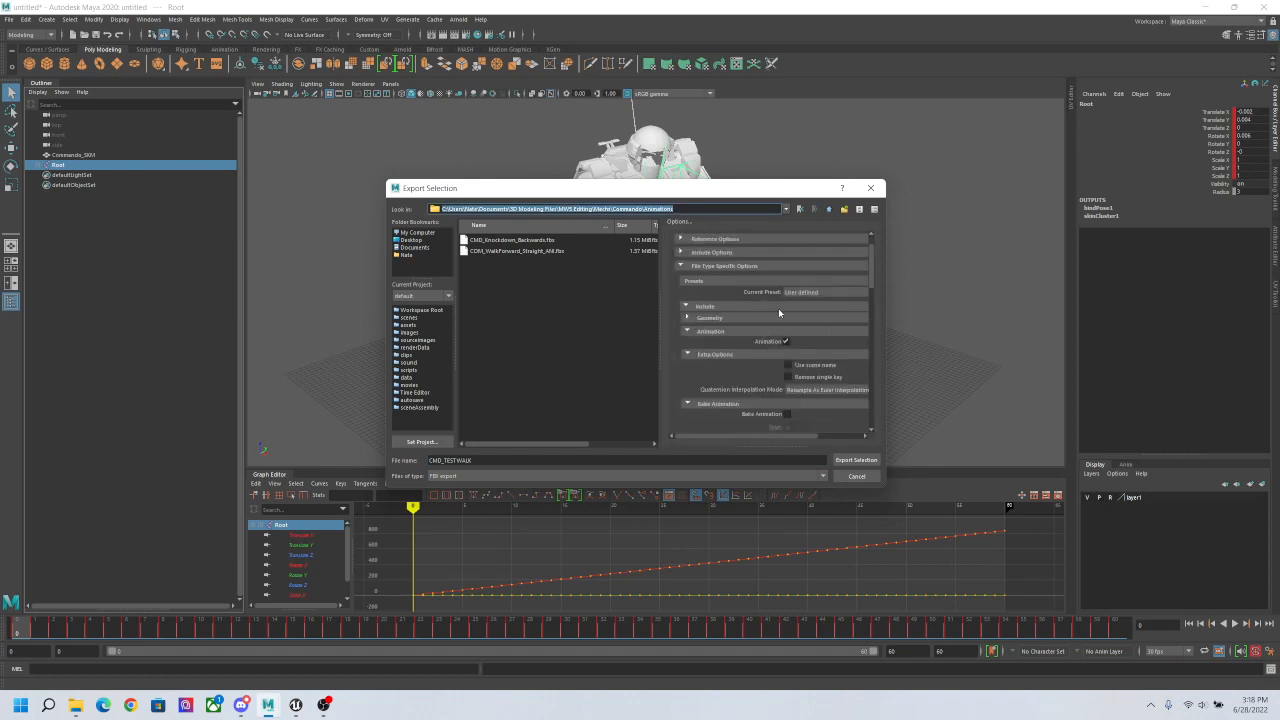
Step: Check the remaining FBX export settings down to the advanced options and file format, and export the selection as CMD_TESTWALK
scroll(690, 335, down, 1)
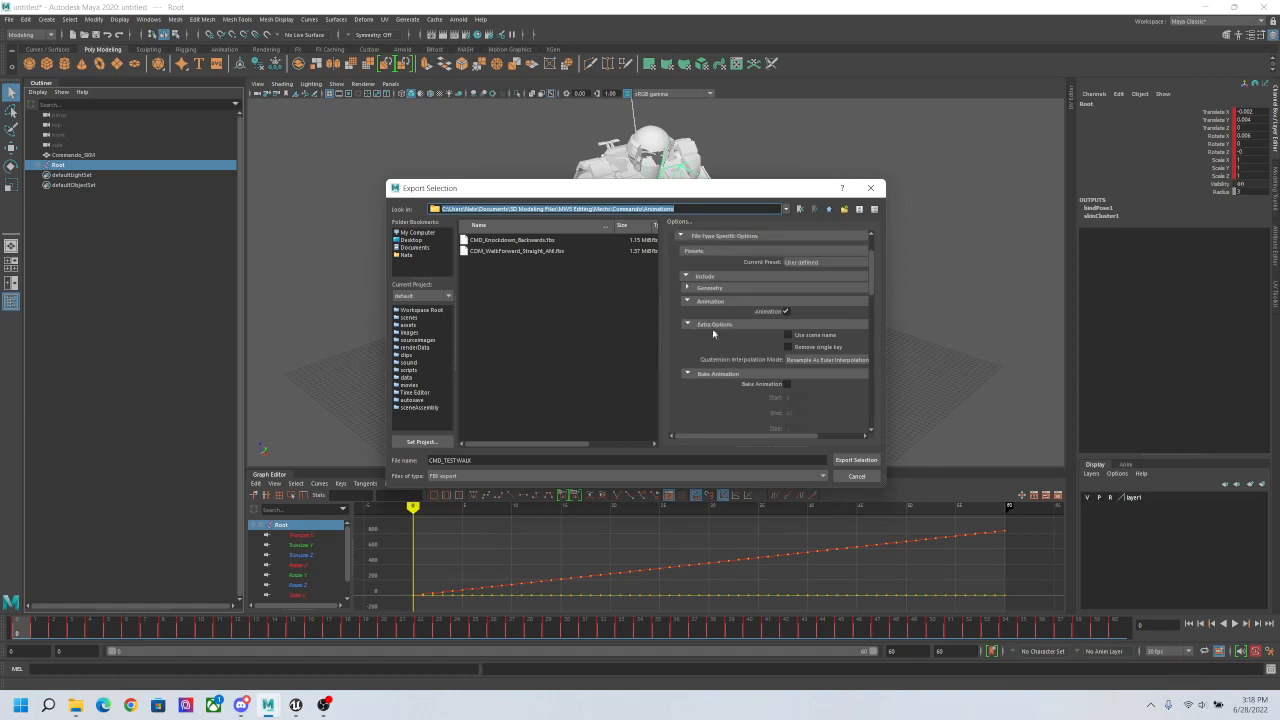
click(688, 302)
scroll(730, 347, down, 2)
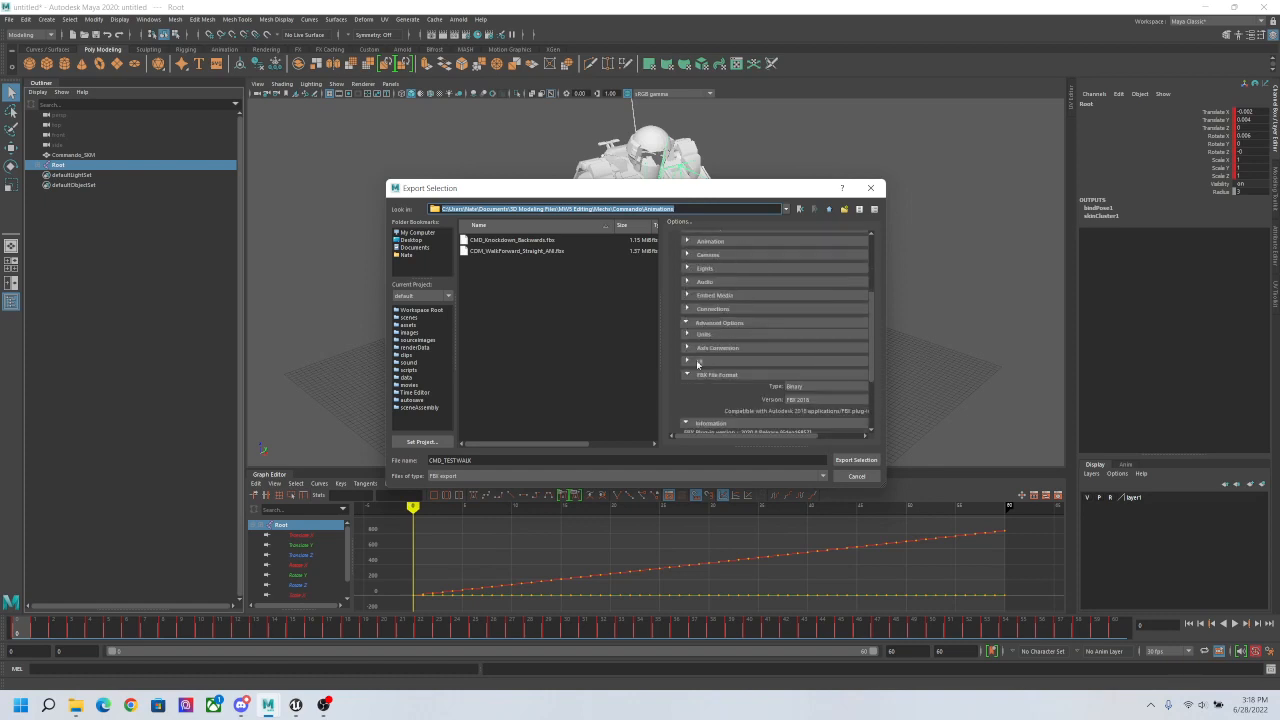
click(687, 324)
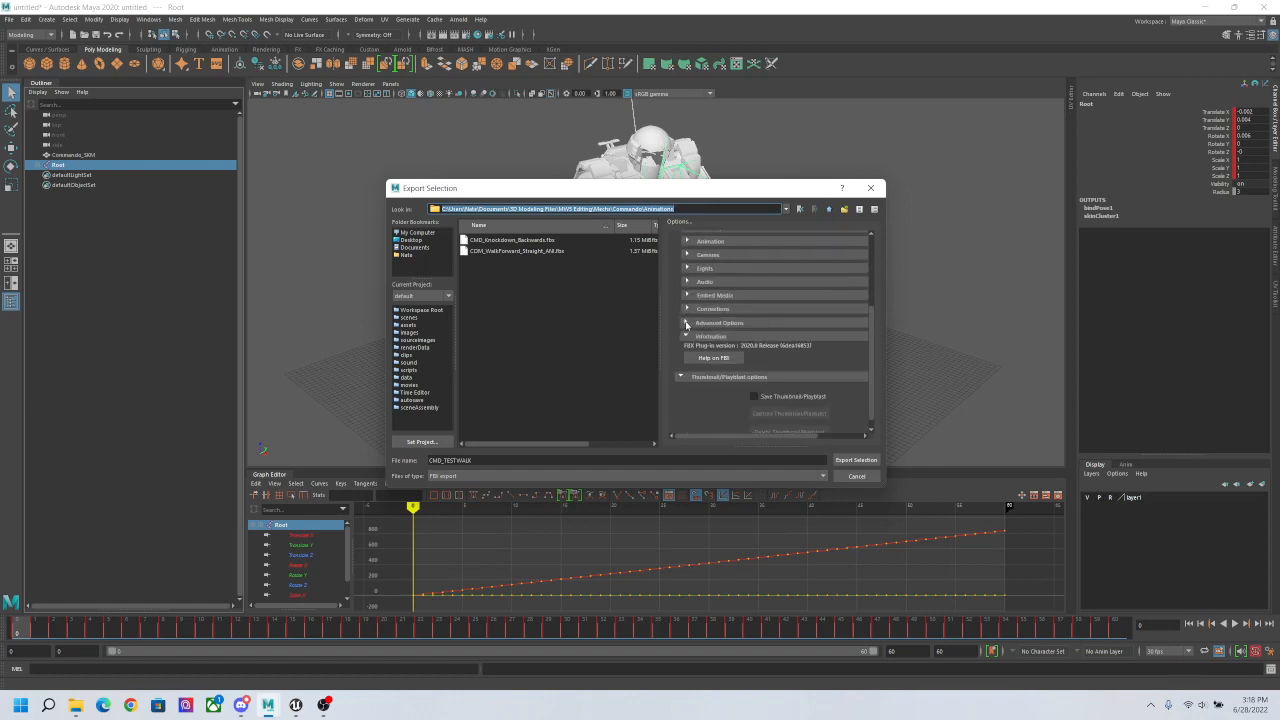
click(687, 324)
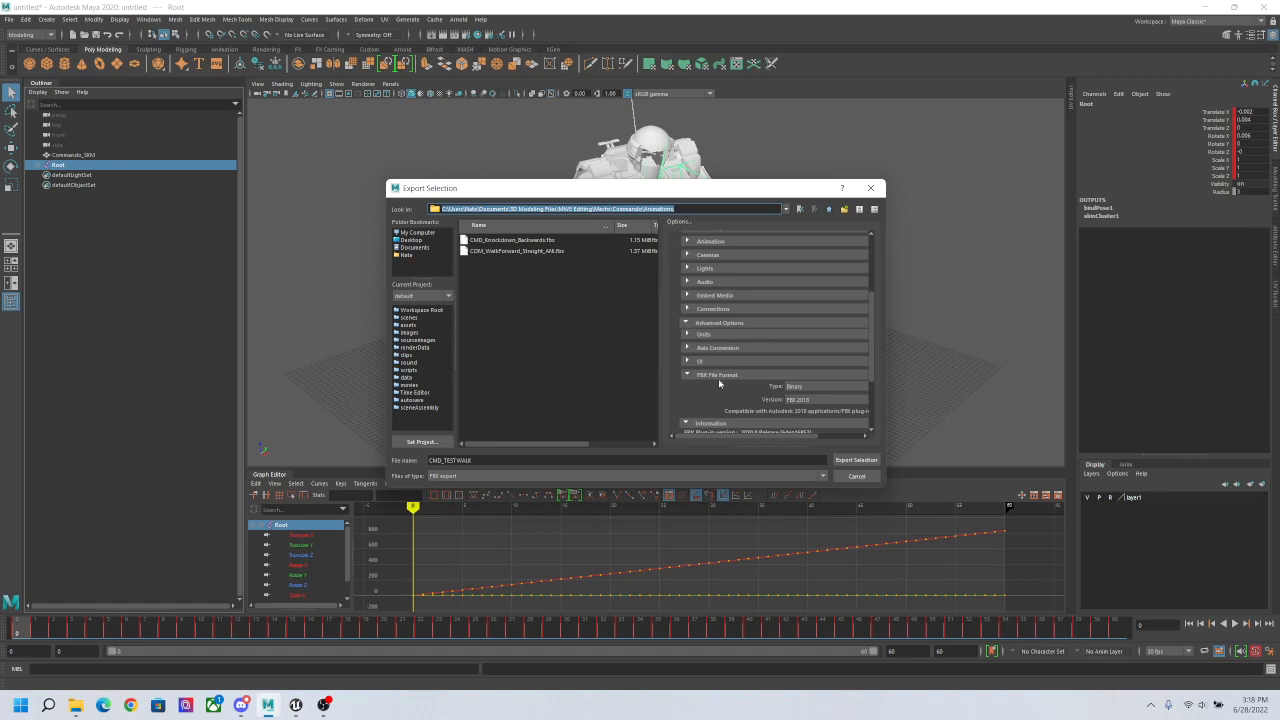
scroll(740, 370, down, 2)
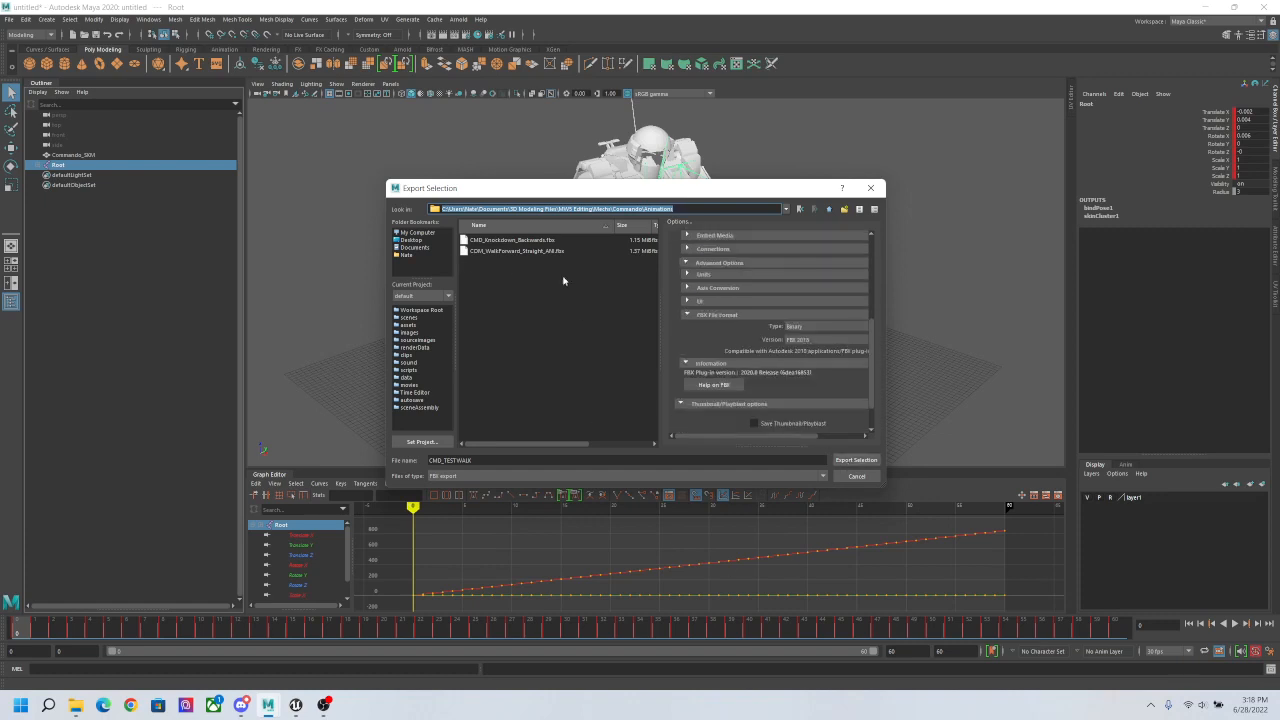
click(846, 462)
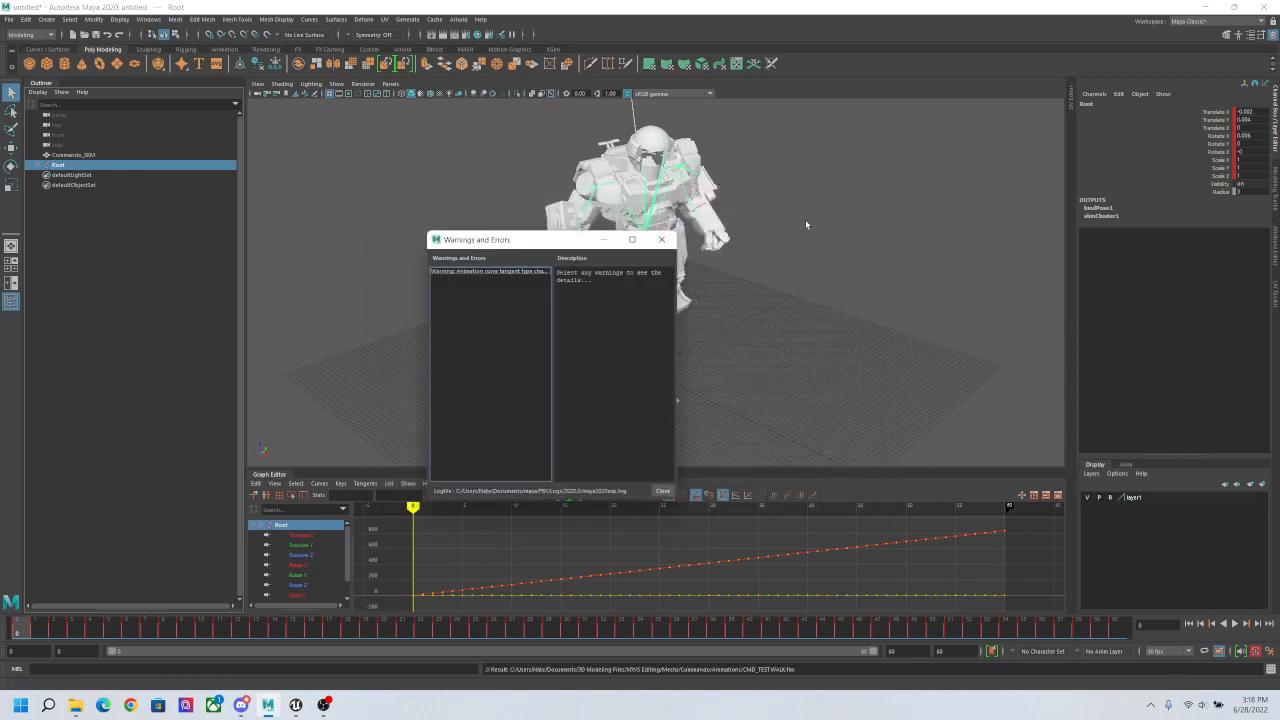
Step: Read the details of the animation curve tangent warning, dismiss the report and clear the scene selection
click(520, 274)
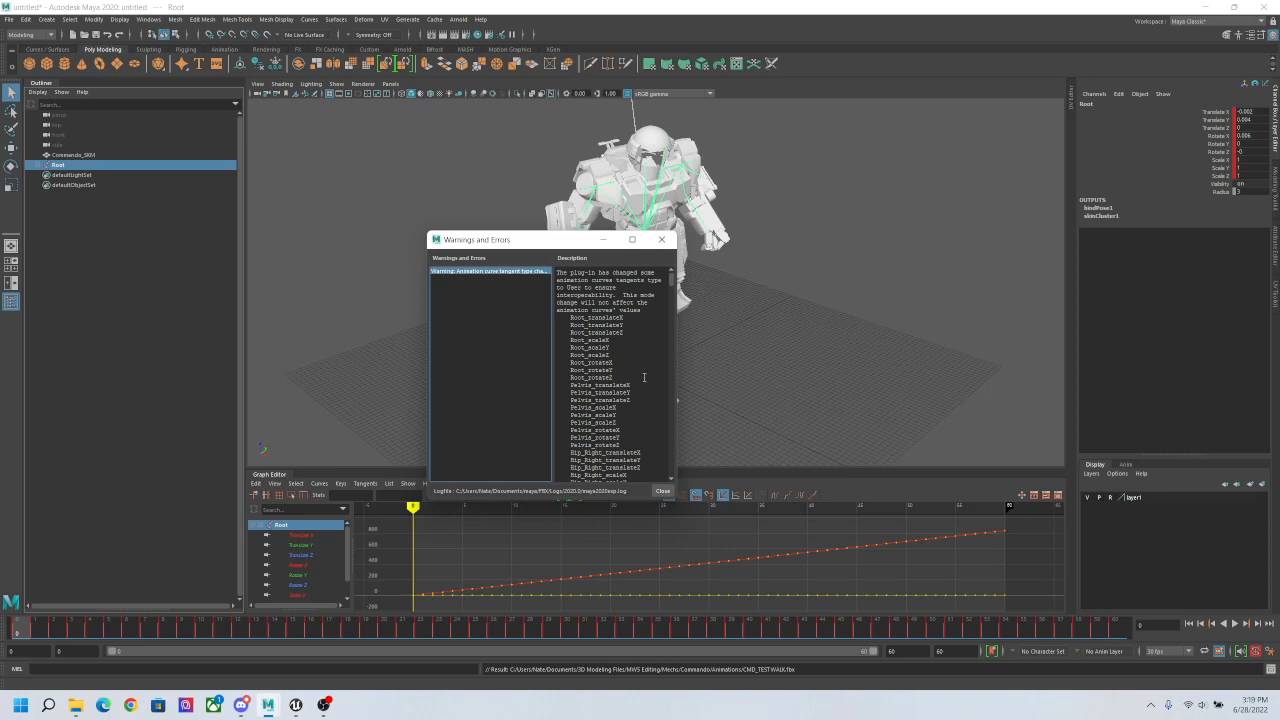
scroll(645, 378, down, 7)
scroll(643, 374, up, 7)
click(661, 239)
click(913, 305)
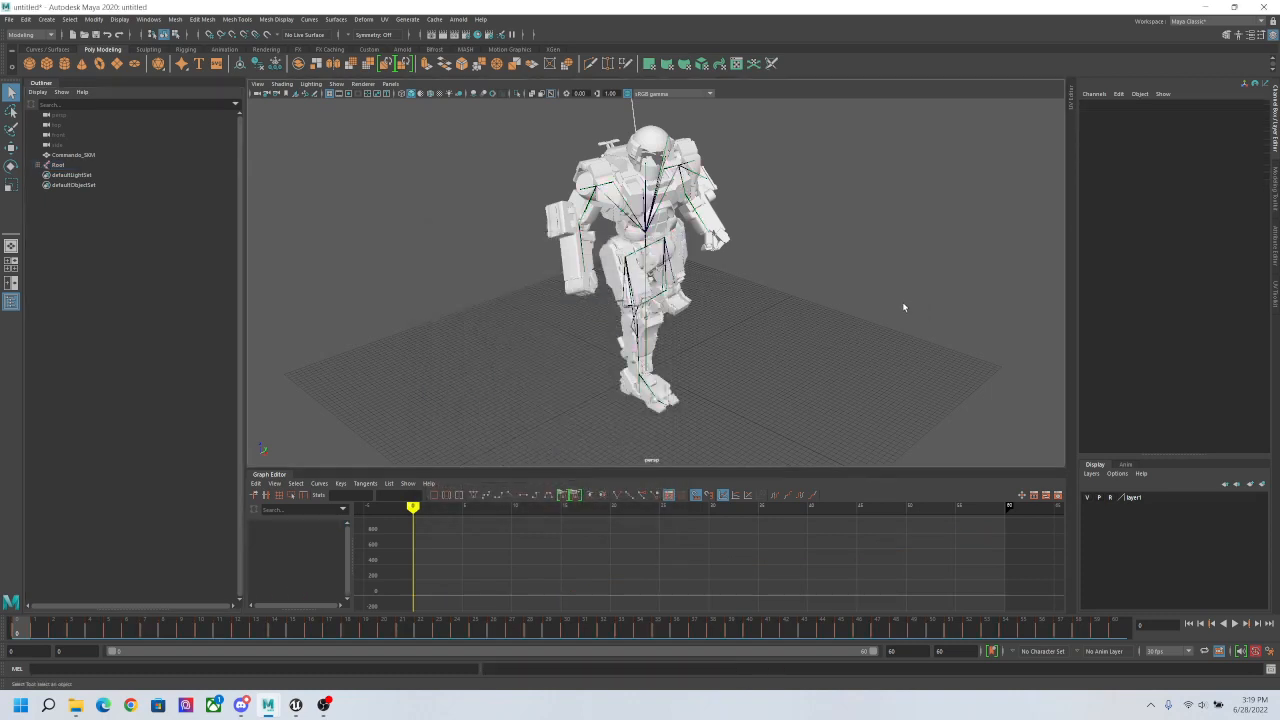
mouse_move(793, 281)
alt+mouse_down()
mouse_move(757, 260)
mouse_move(757, 289)
mouse_move(800, 292)
alt+mouse_up()
Step: Switch to Unreal Editor and close the COM_WalkForward_Straight_ANI animation editor
mouse_move(296, 705)
click(362, 562)
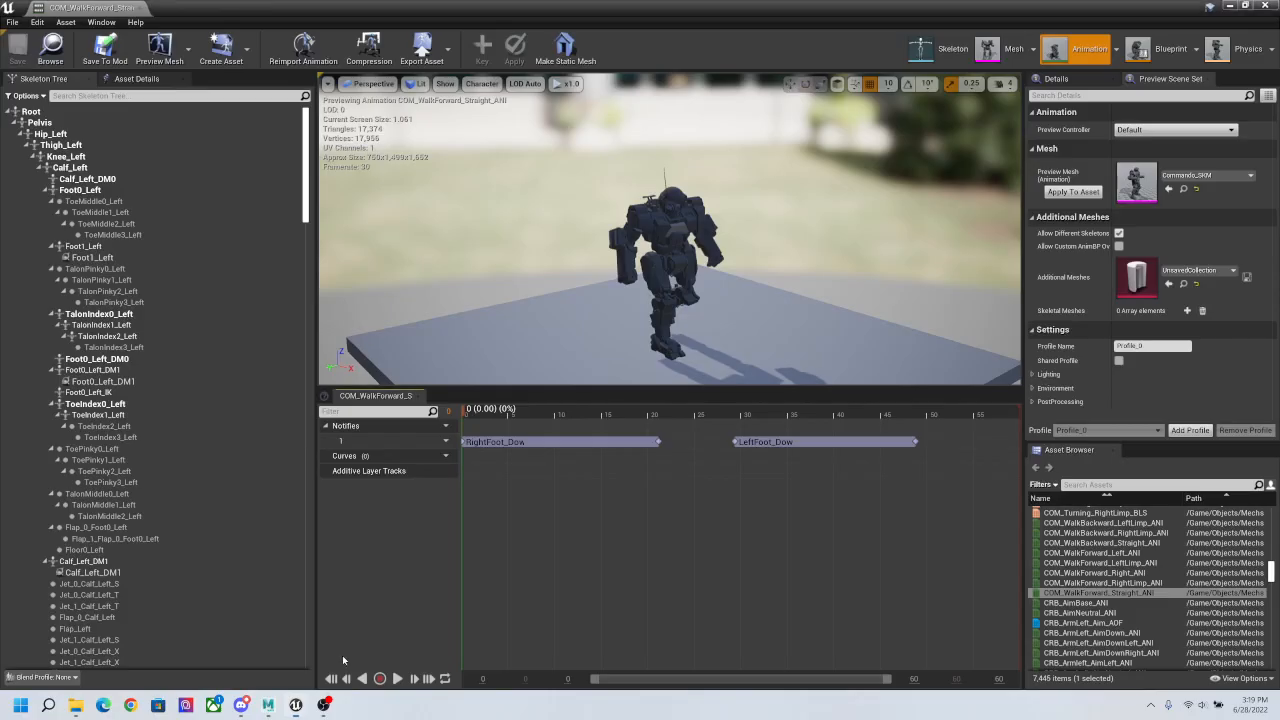
click(142, 8)
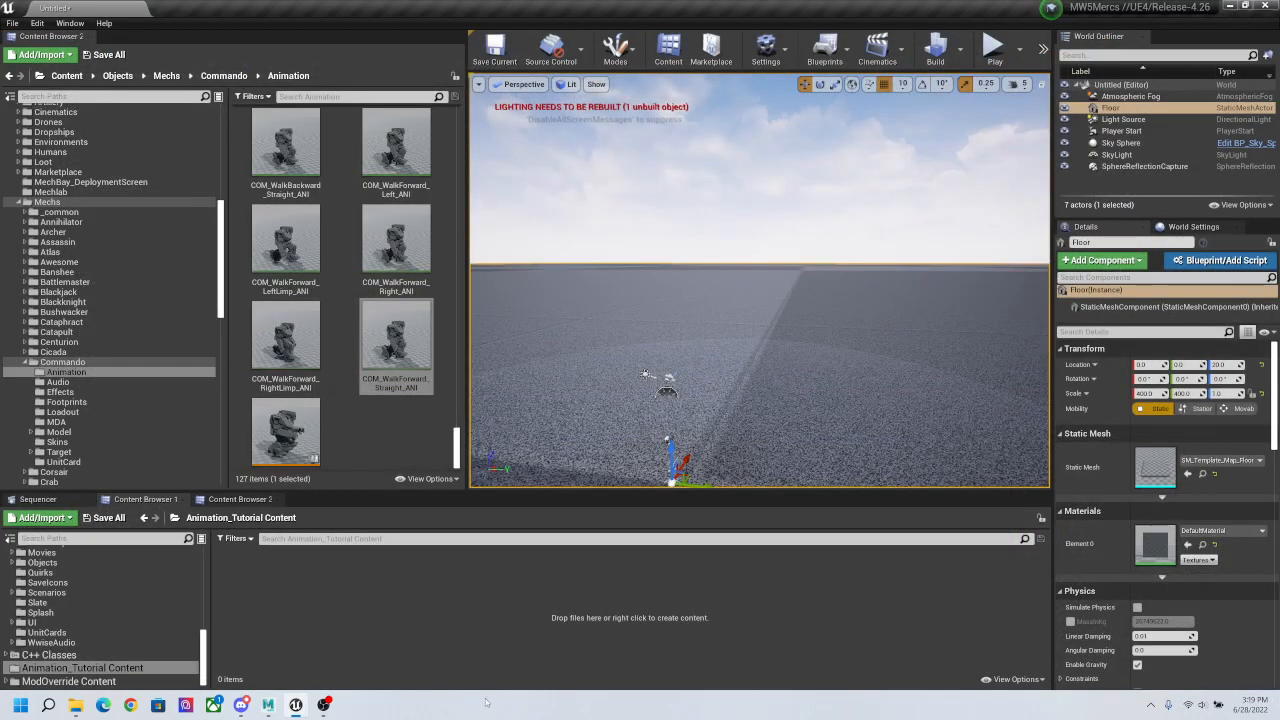
Step: Bring CMD_TESTWALK.fbx from the Animations folder into Animation_Tutorial Content and assign Mech_SKL as its import skeleton
click(75, 705)
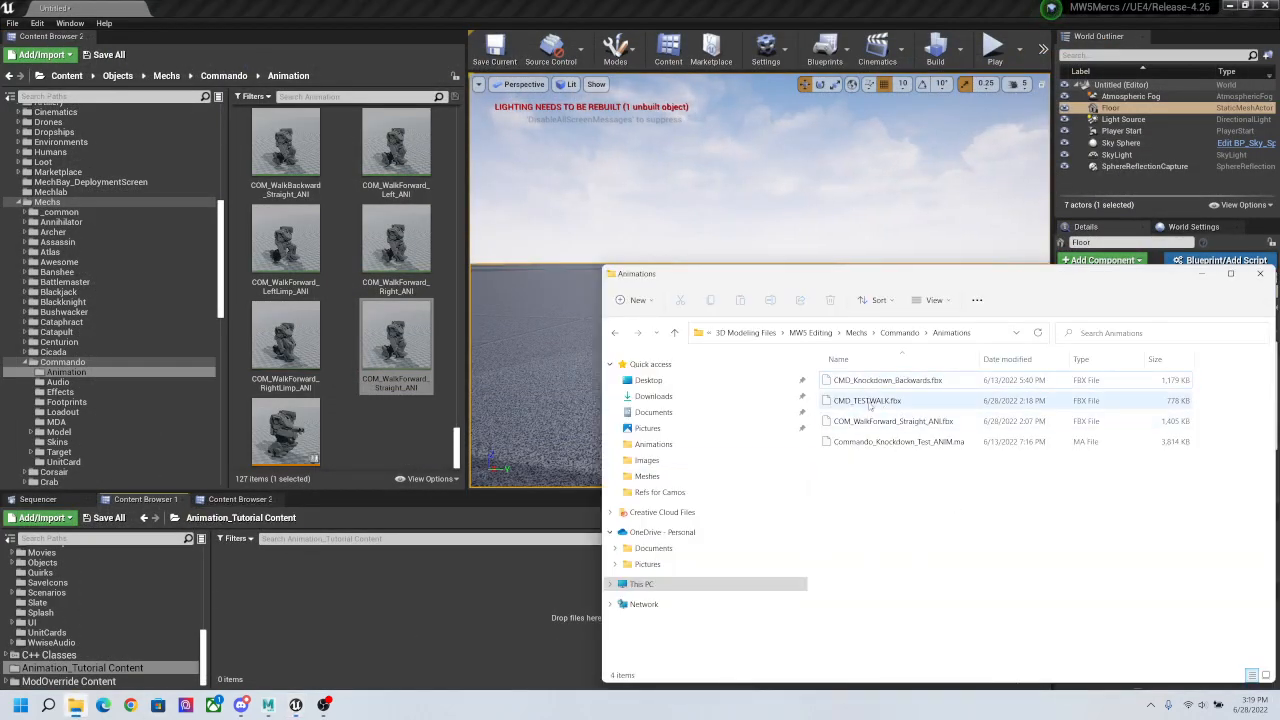
drag(866, 400, 540, 600)
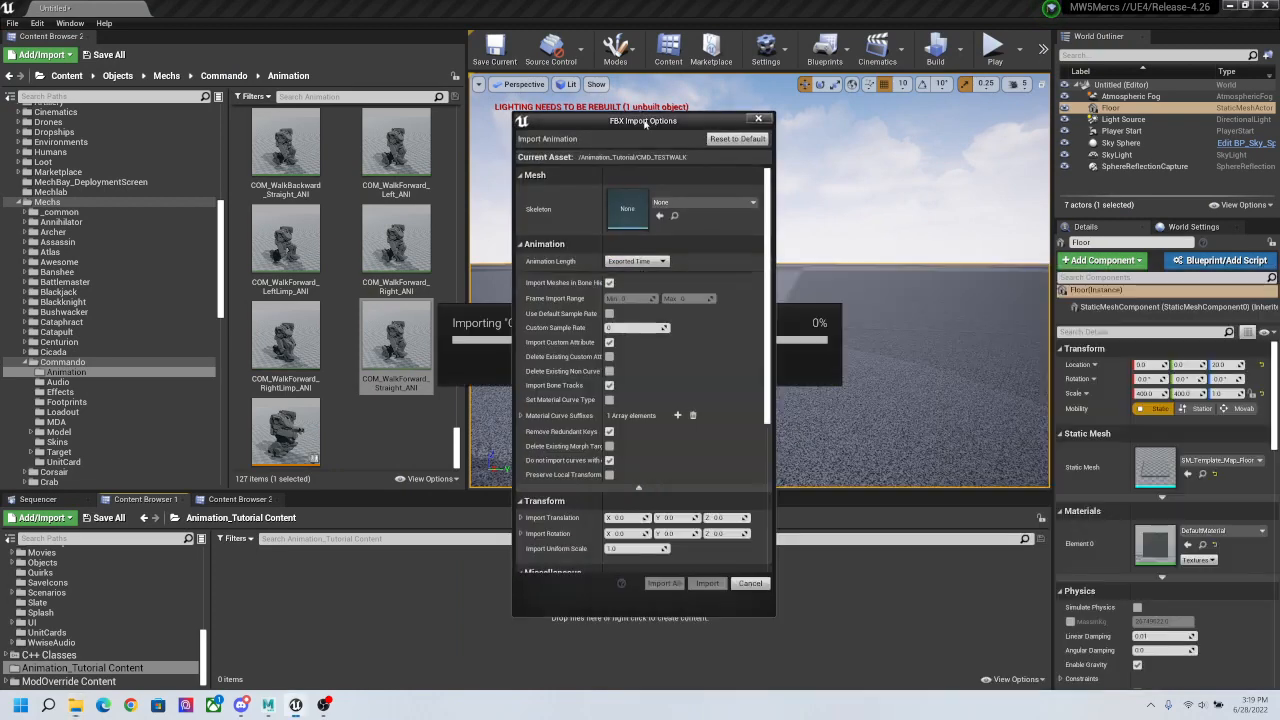
click(700, 203)
text(mech)
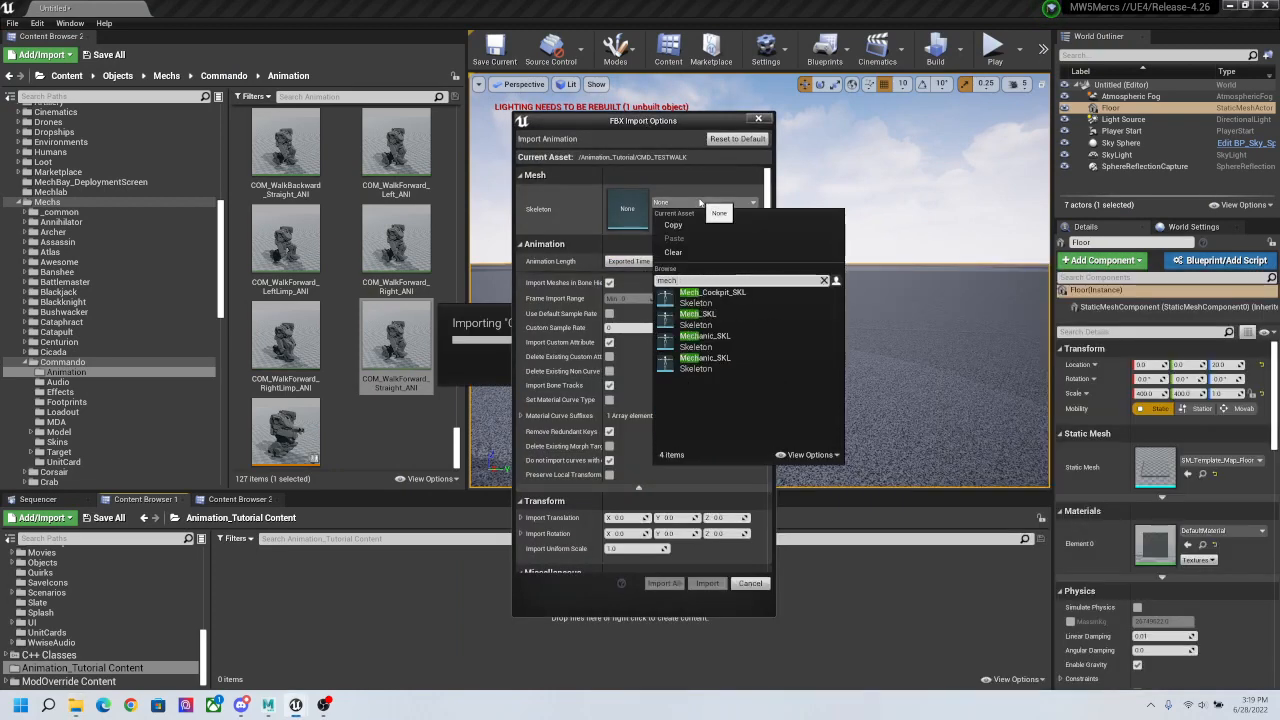
click(731, 325)
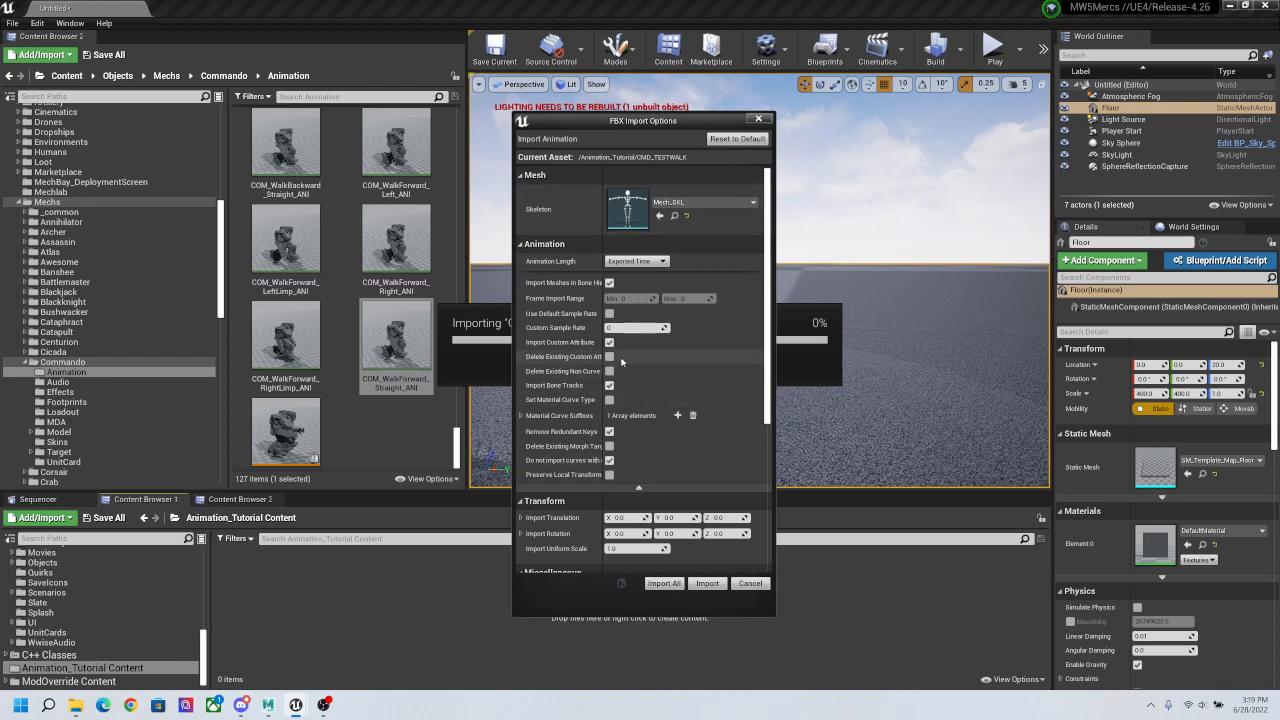
Step: Review the animation, transform and miscellaneous FBX import options with their full labels readable, and import the animation
scroll(617, 362, down, 2)
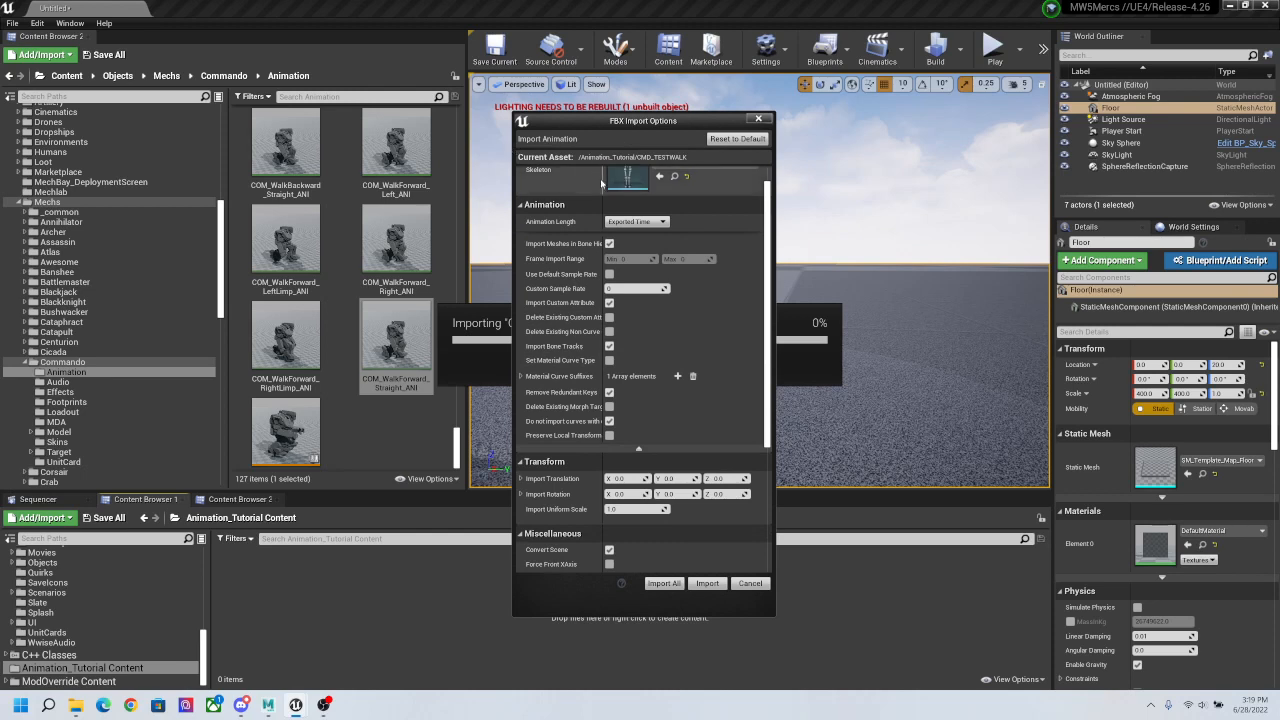
drag(601, 179, 641, 182)
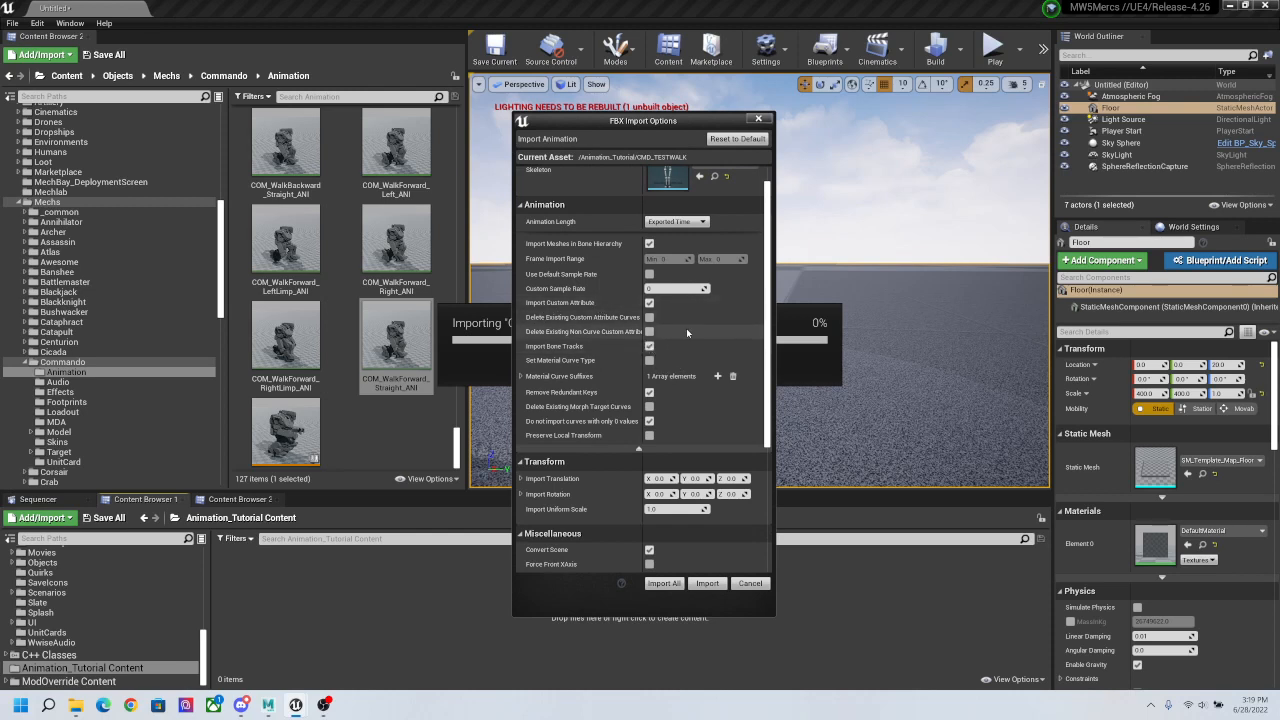
scroll(695, 418, down, 1)
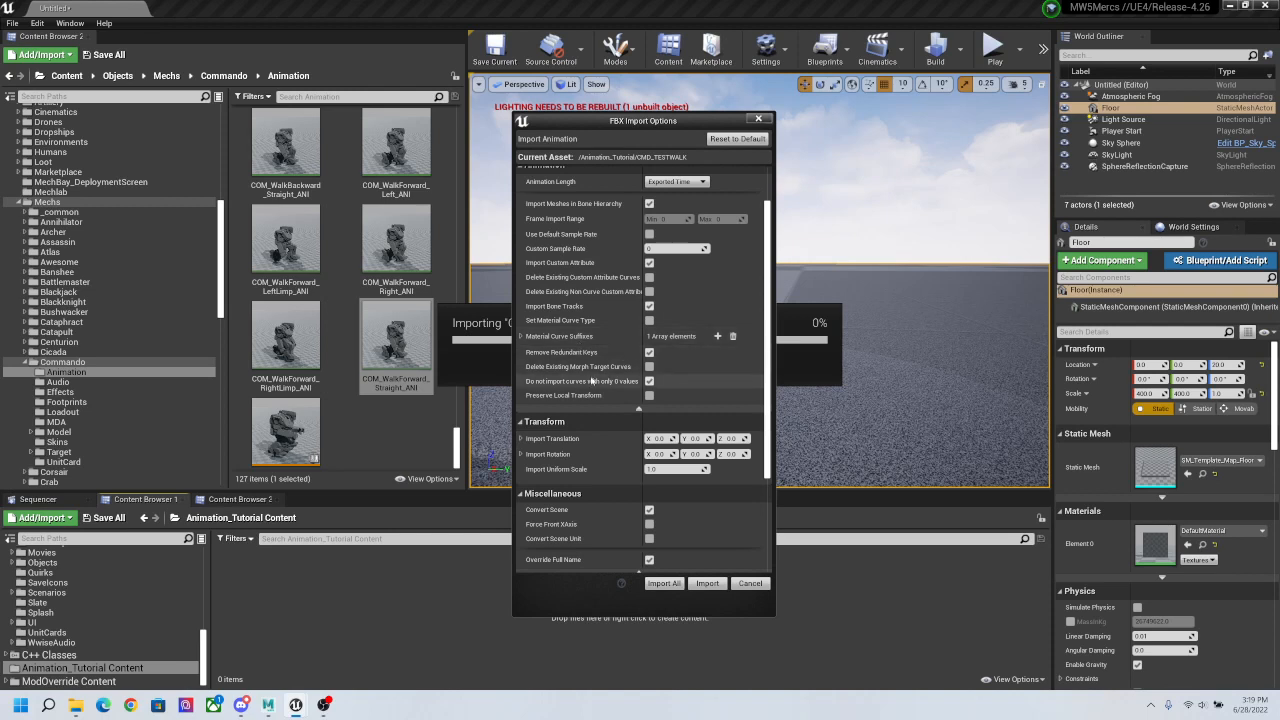
scroll(615, 355, down, 1)
scroll(605, 340, down, 2)
scroll(601, 316, down, 3)
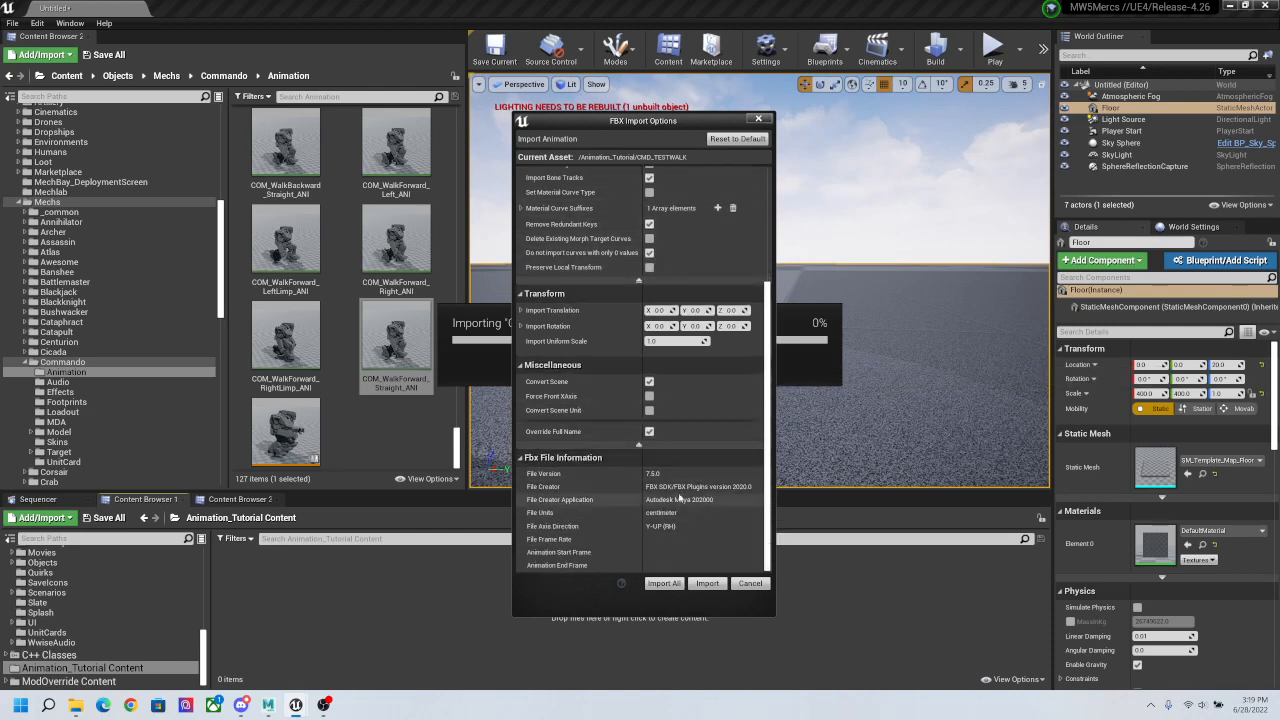
click(707, 583)
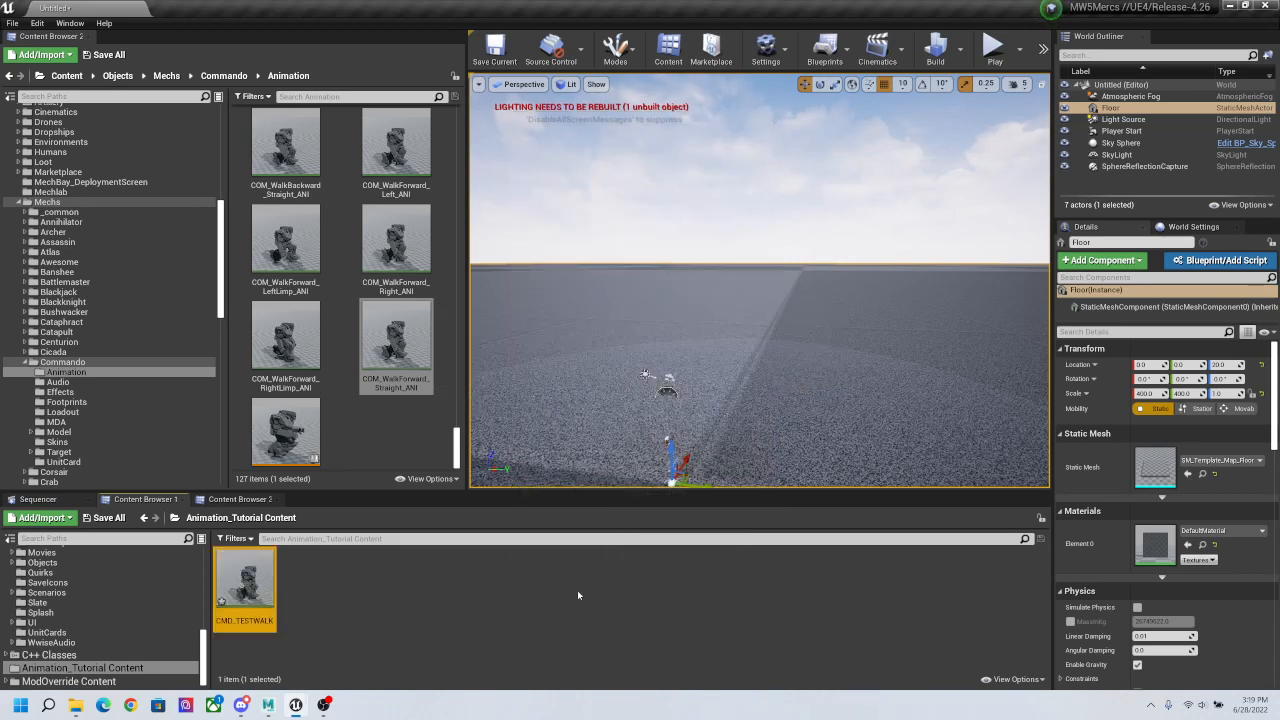
Step: Open the imported CMD_TESTWALK animation and preview it on the Commando_SKM mesh
double_click(257, 593)
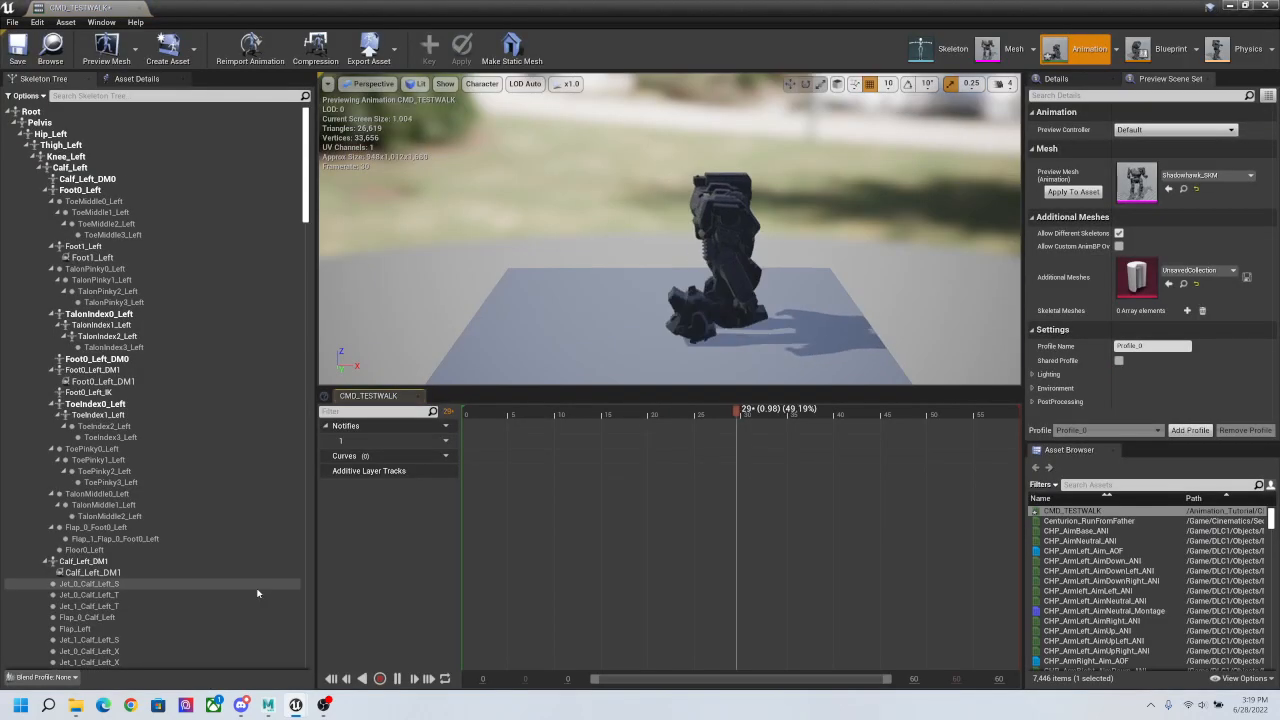
alt+drag(785, 308, 718, 306)
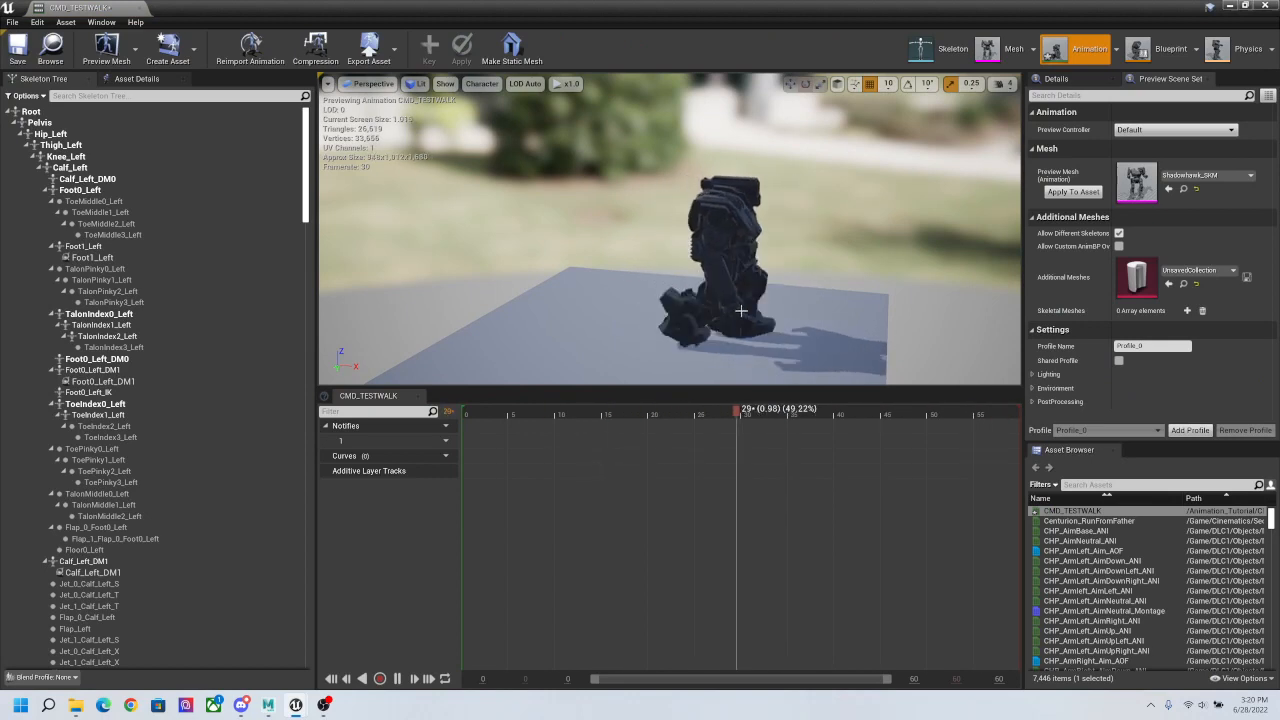
click(1192, 176)
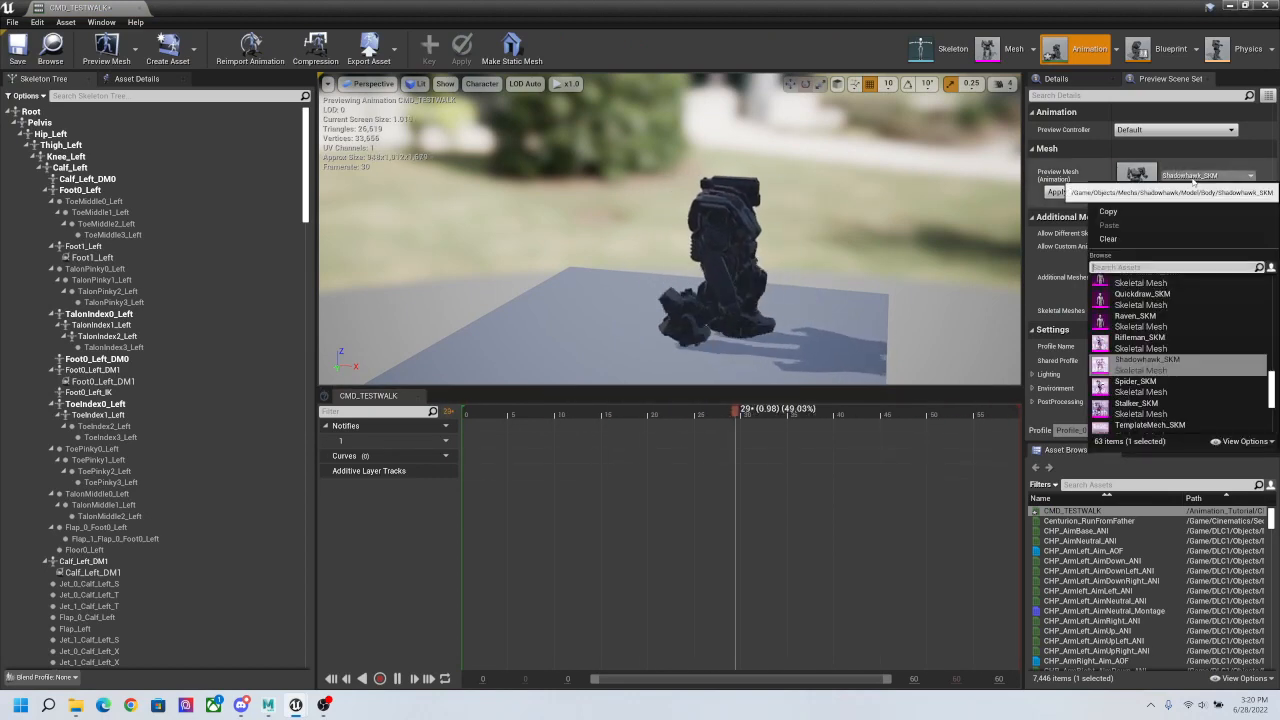
text(c)
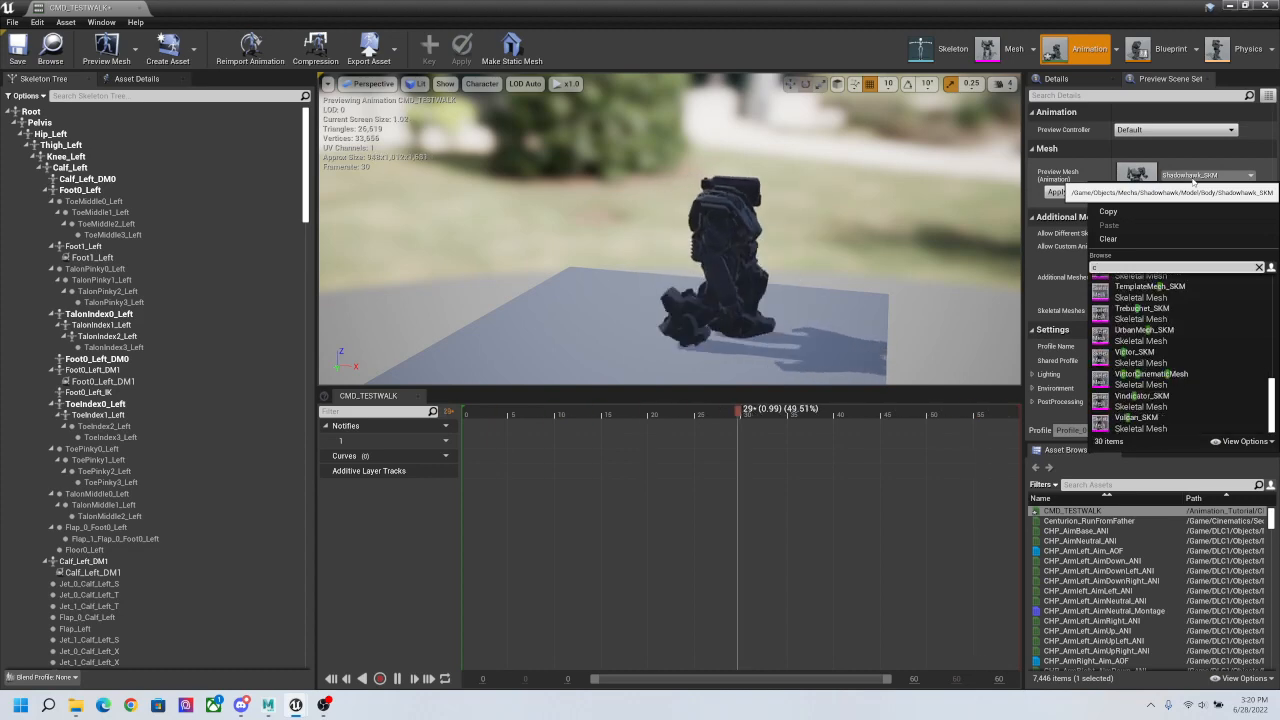
text(o)
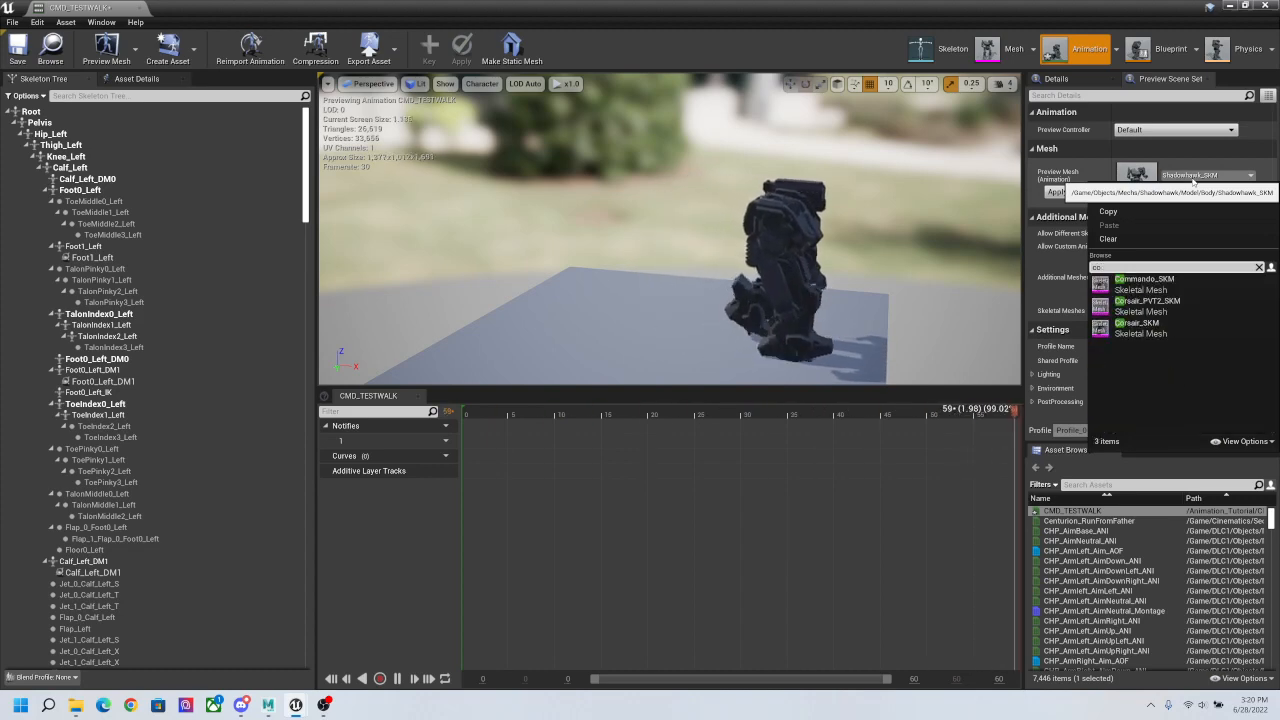
click(1108, 292)
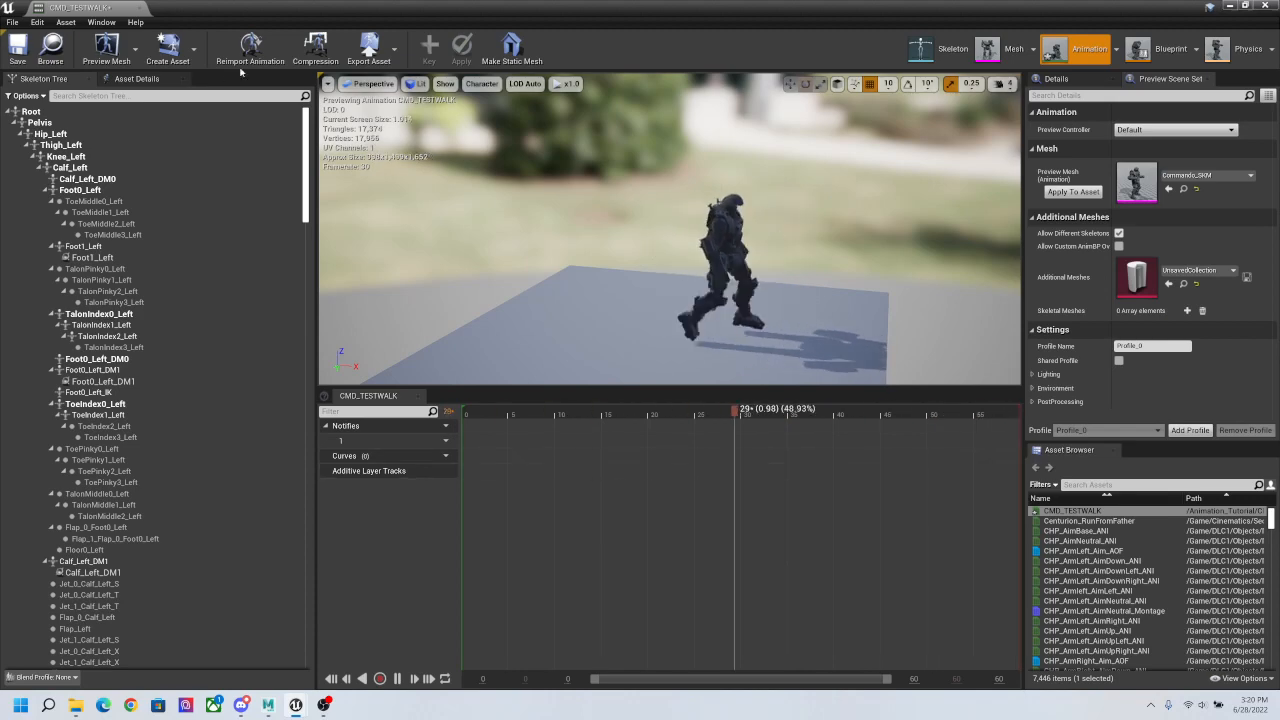
Step: Close and reopen the CMD_TESTWALK animation to check its default preview mesh, and close the editor again
click(142, 9)
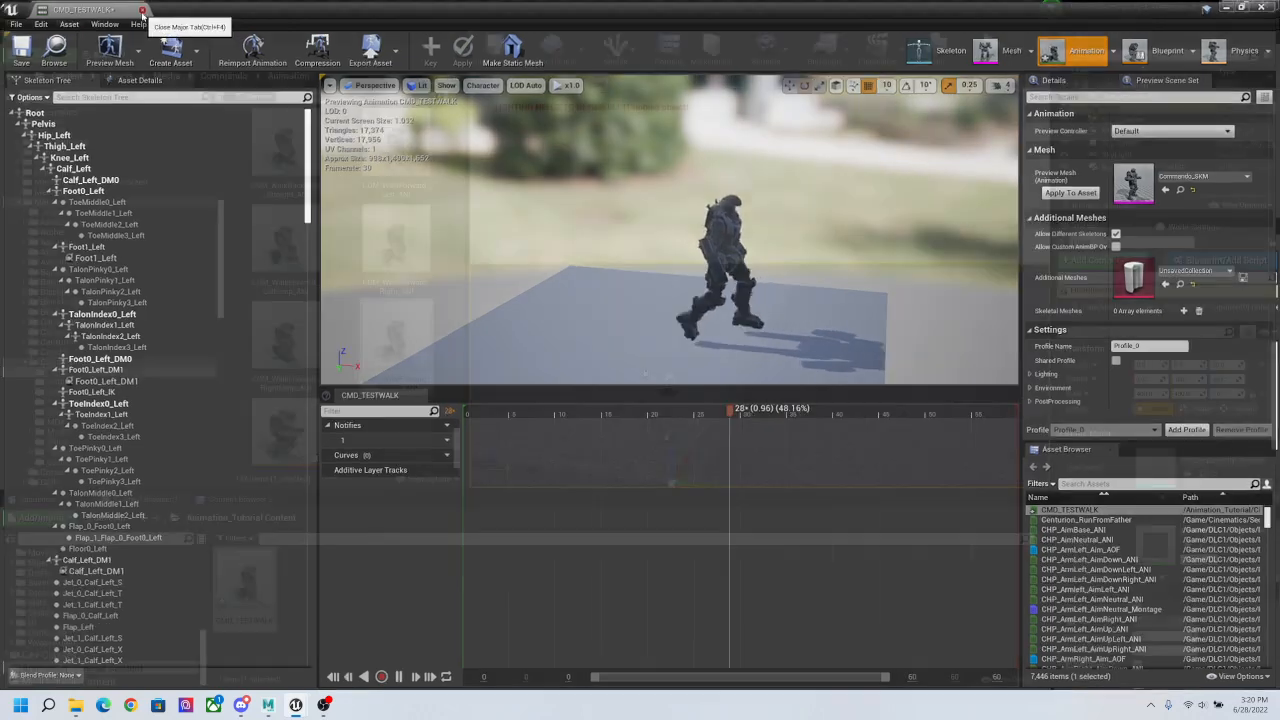
double_click(246, 590)
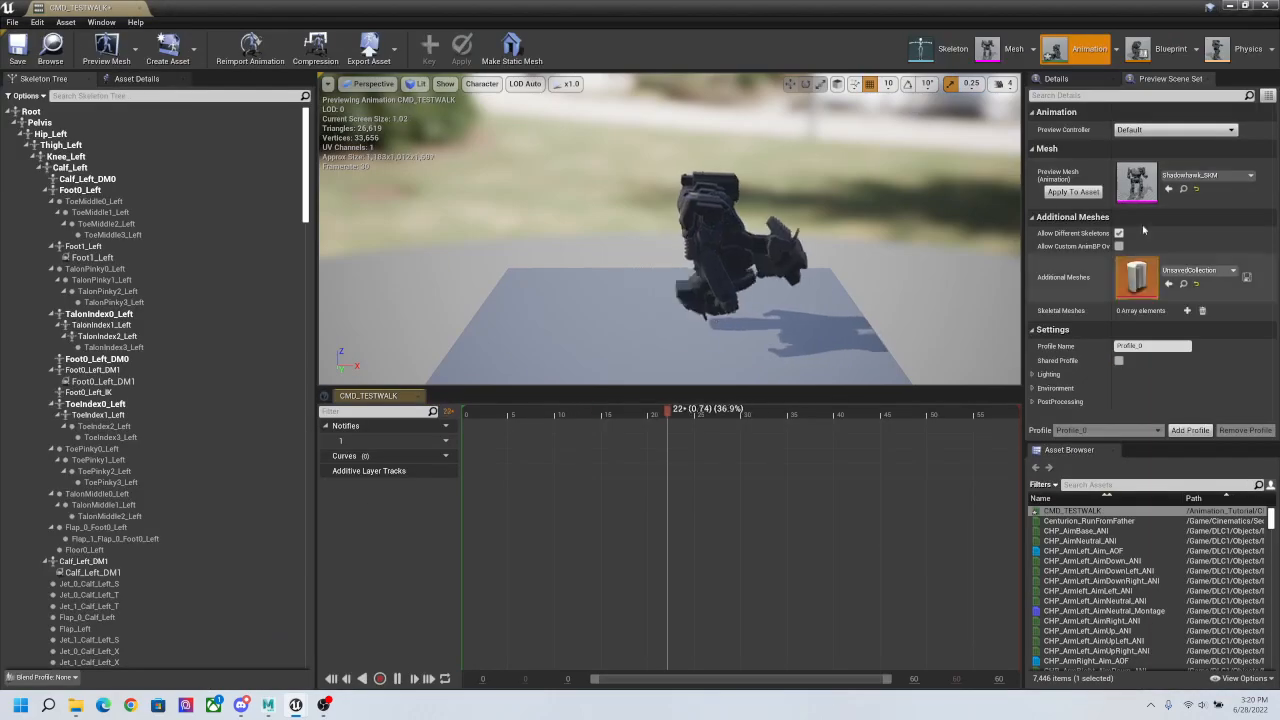
click(119, 8)
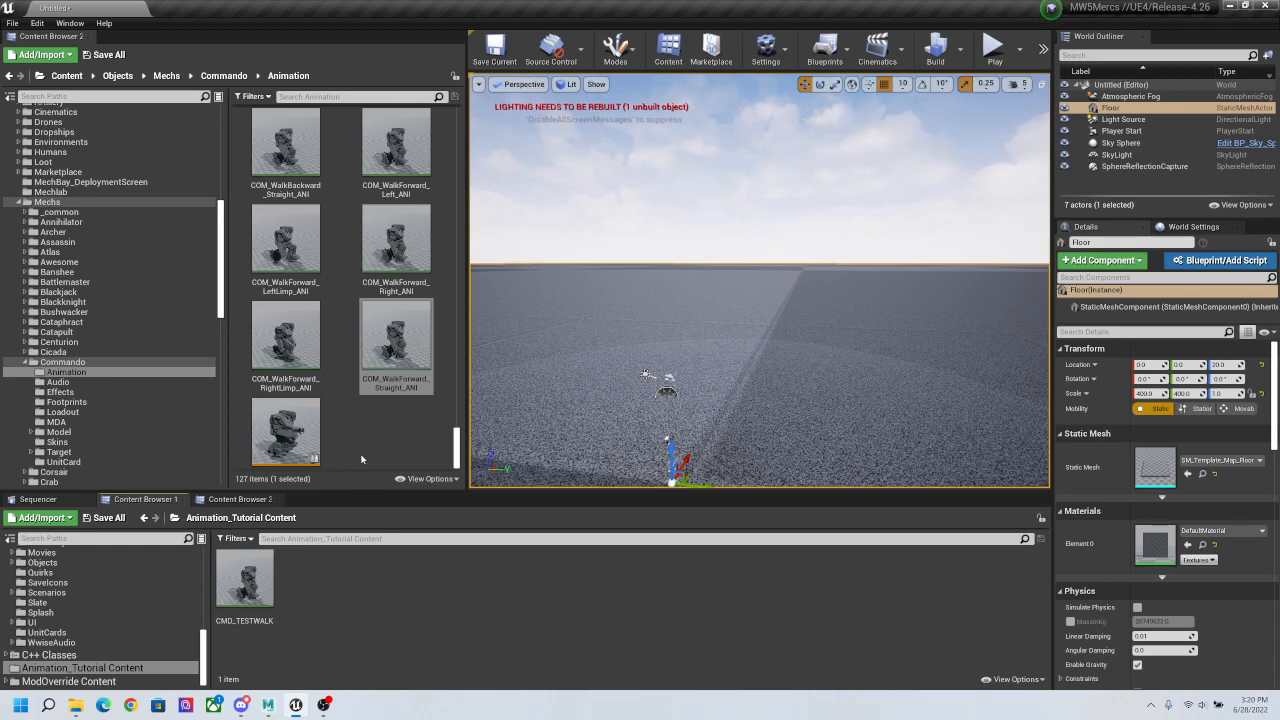
Step: Open the Commando_ABP animation blueprint and expand its AnimGraph asset overrides
scroll(300, 420, down, 1)
double_click(289, 410)
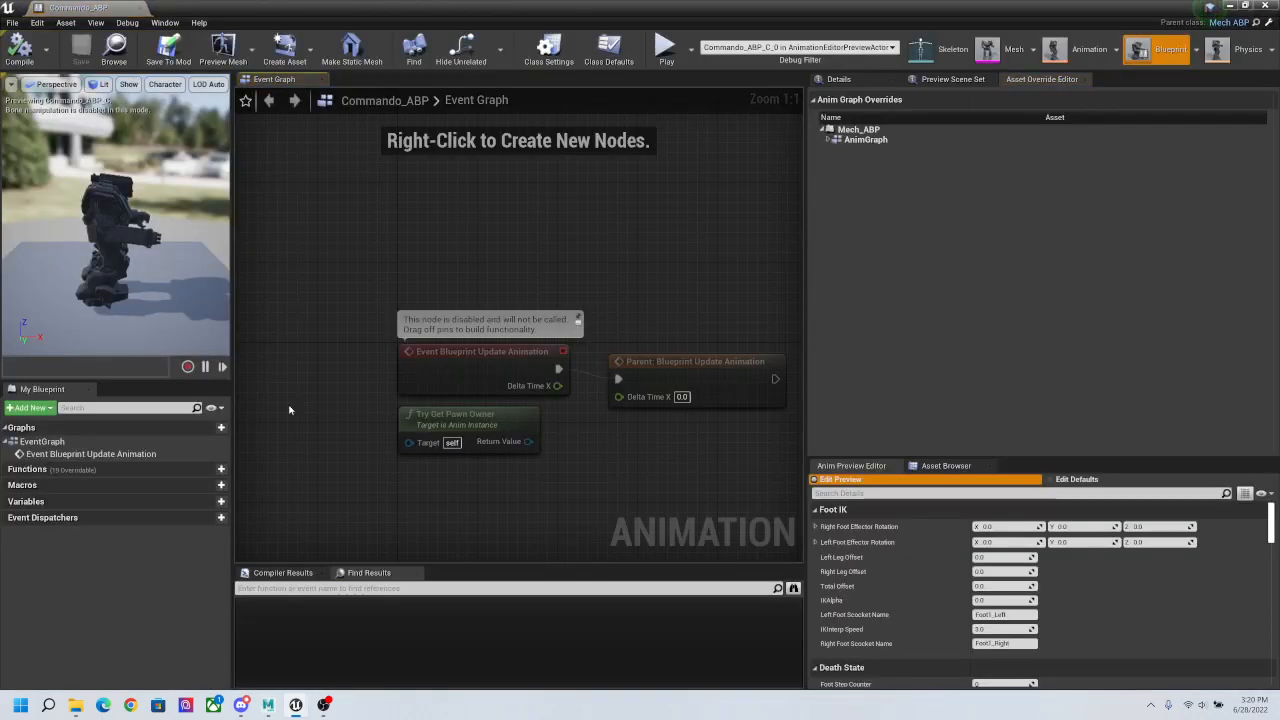
click(828, 141)
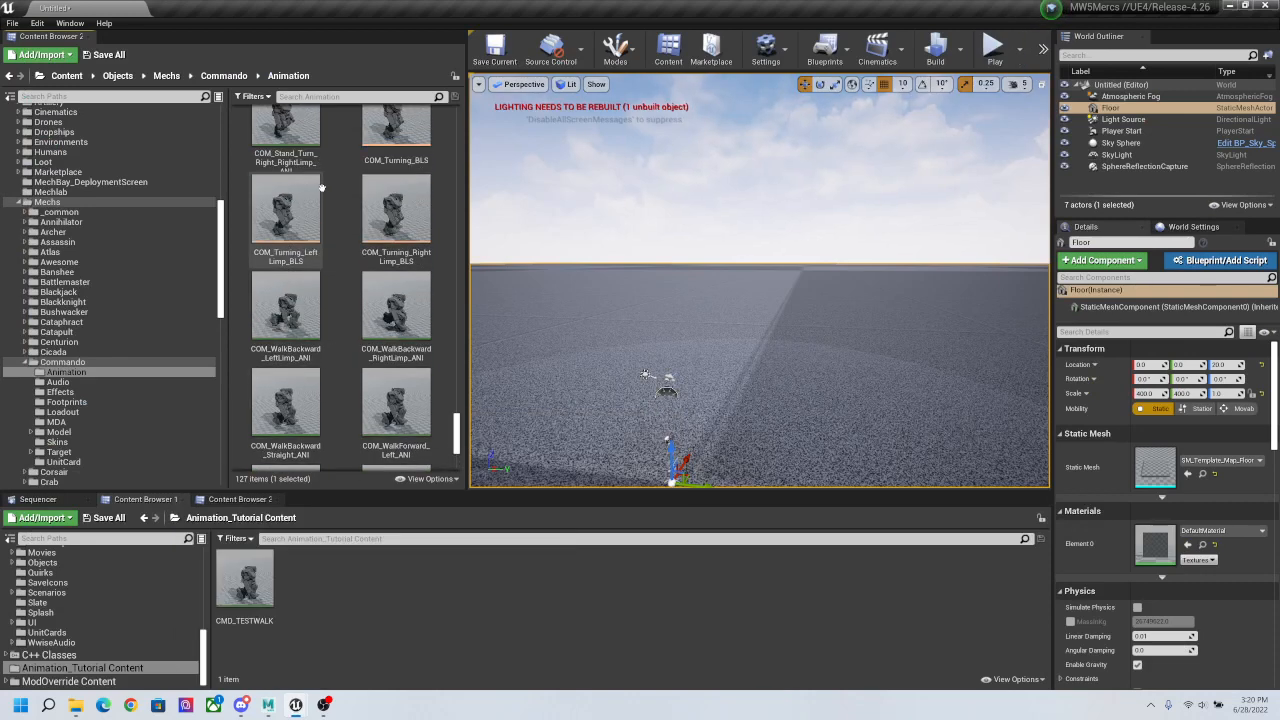
Step: Find the COM_Locomotion_BLS blend space in the Commando Animation folder and open it
scroll(340, 220, up, 3)
scroll(370, 230, up, 10)
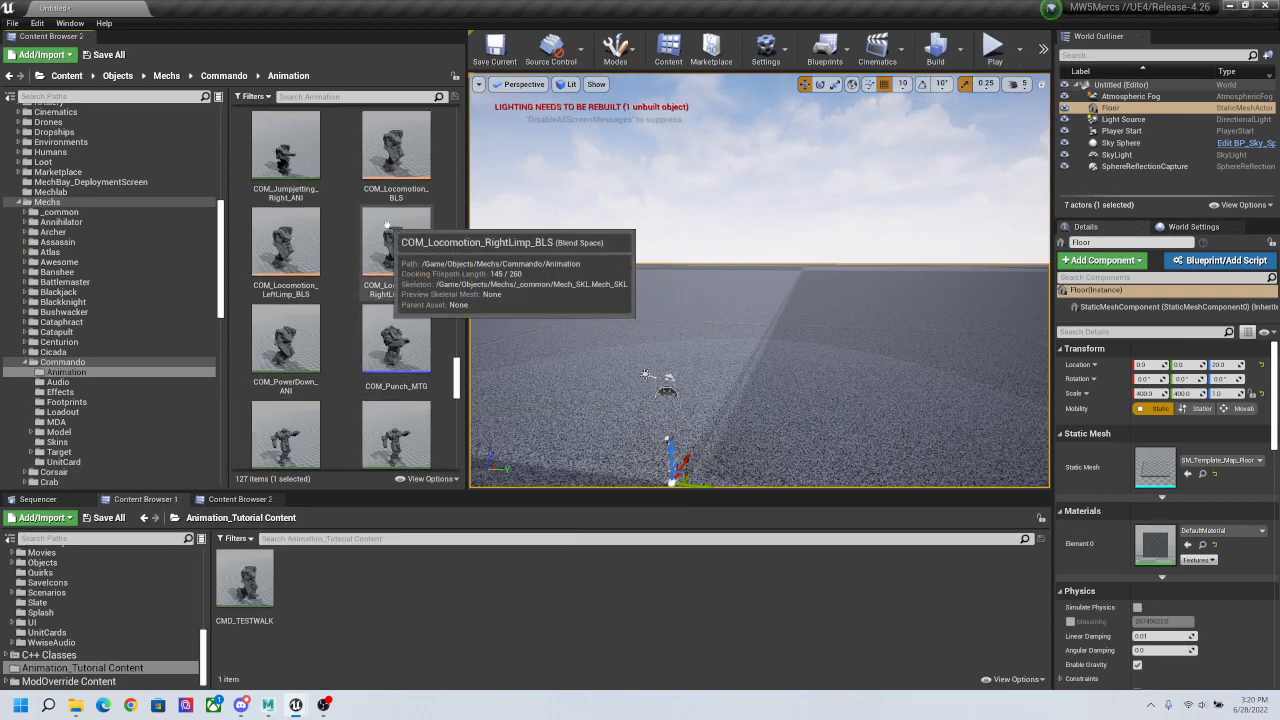
double_click(390, 138)
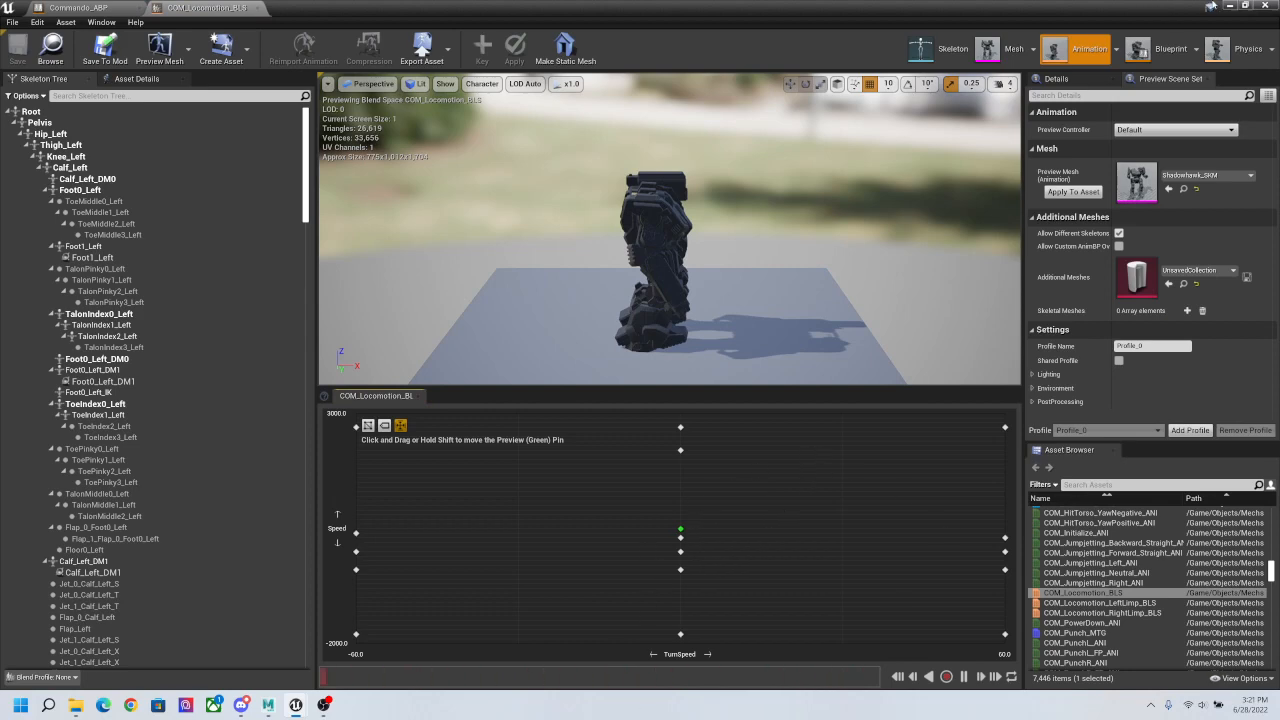
Step: Minimize and restore the COM_Locomotion_BLS editor, and move its preview point to a Speed of about 2630 near zero TurnSpeed
click(1231, 6)
mouse_move(296, 704)
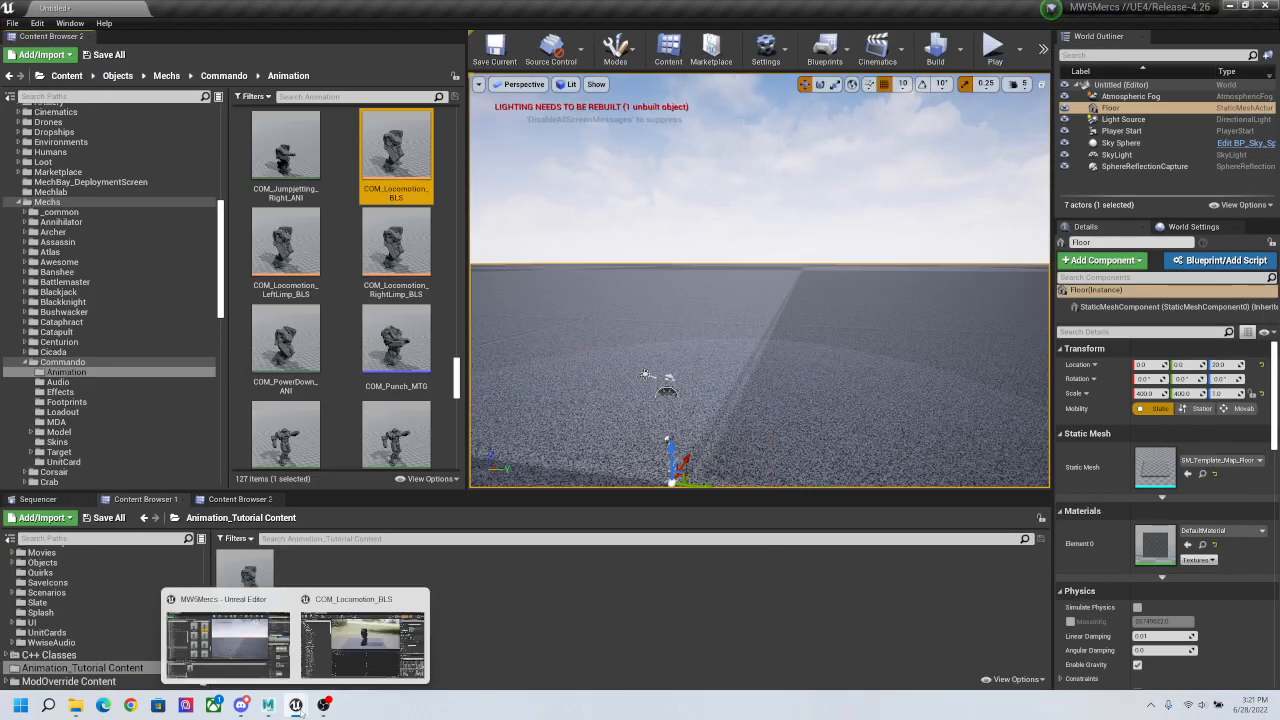
click(362, 640)
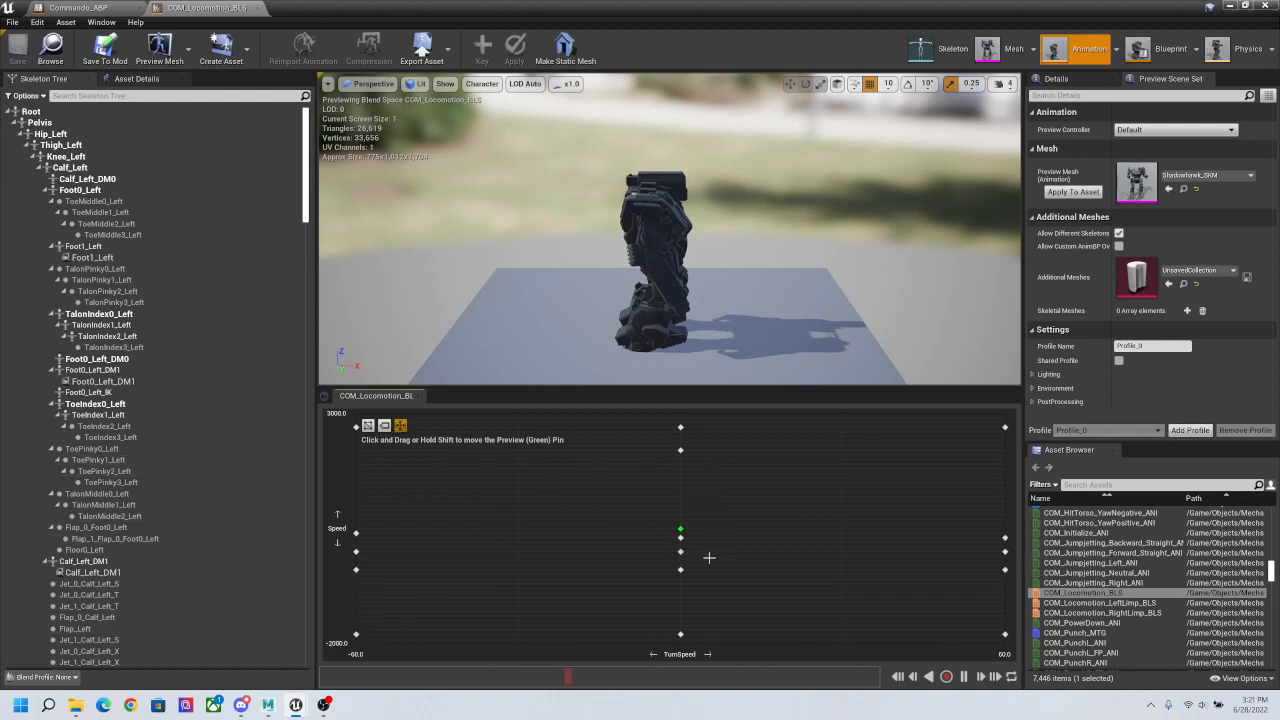
drag(683, 526, 678, 525)
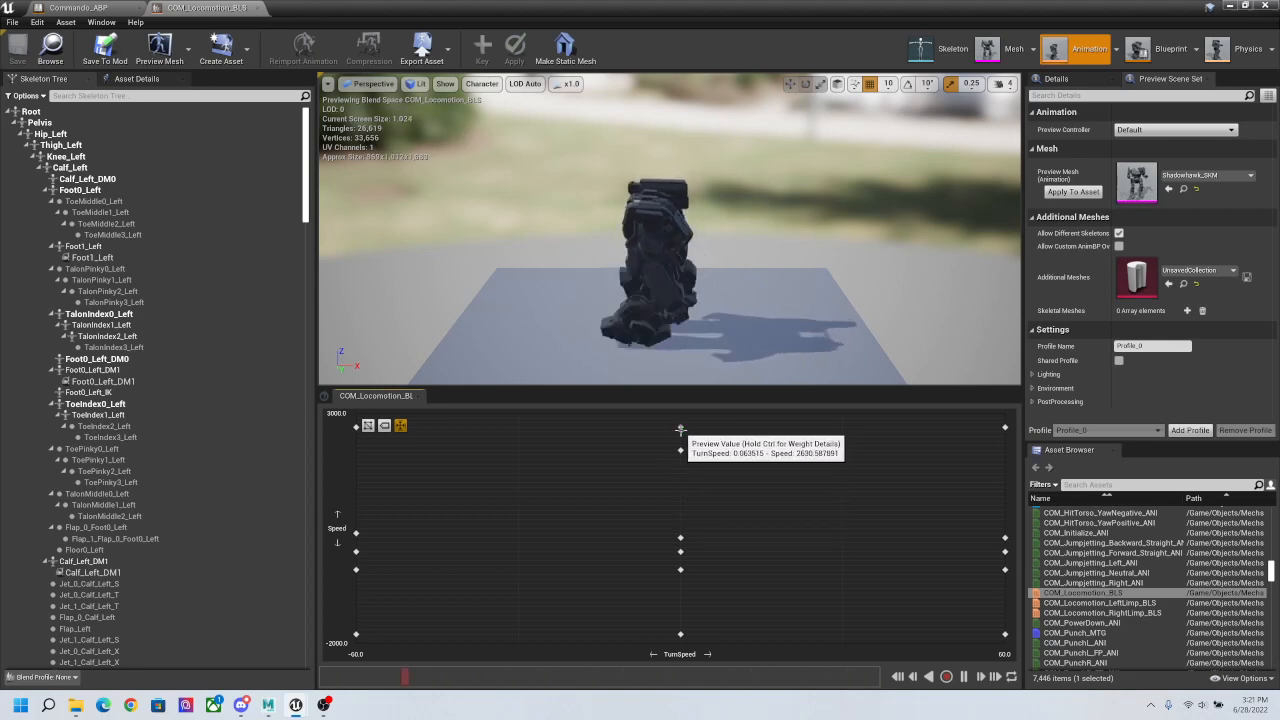
Step: Inspect the highest-speed blend sample at zero TurnSpeed in COM_Locomotion_BLS, and close the blend space editor
right_click(677, 427)
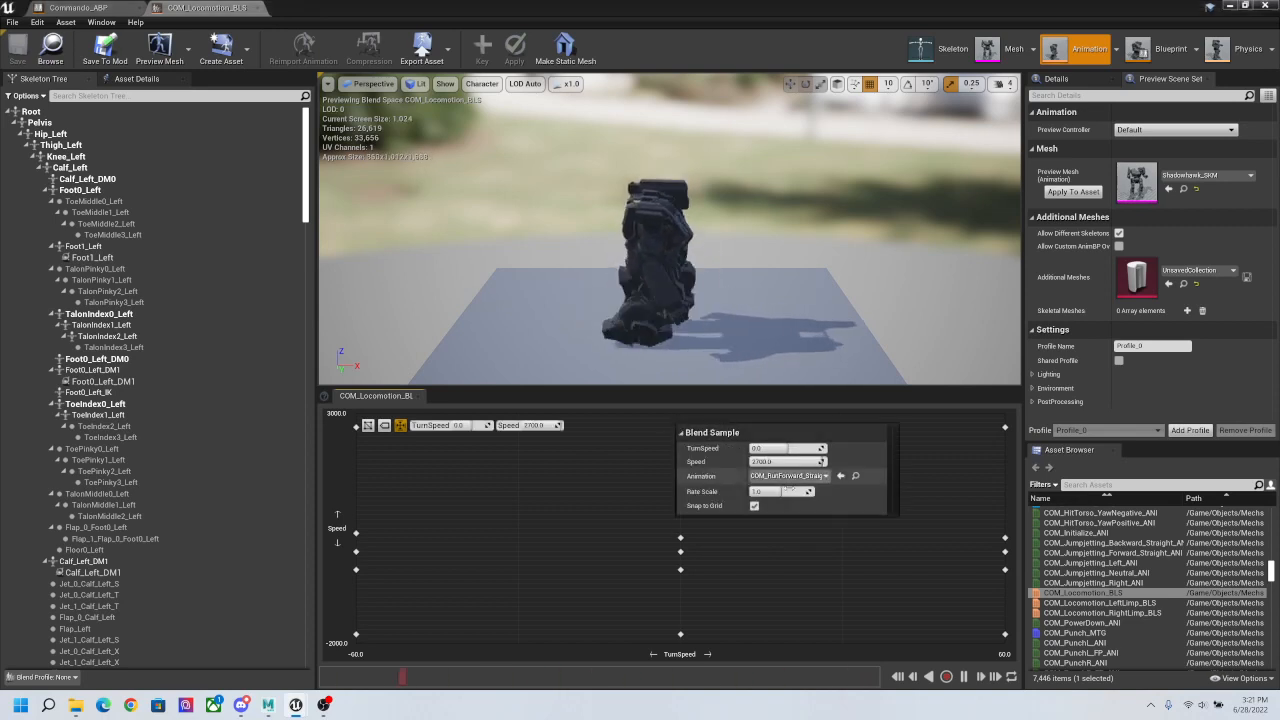
click(634, 469)
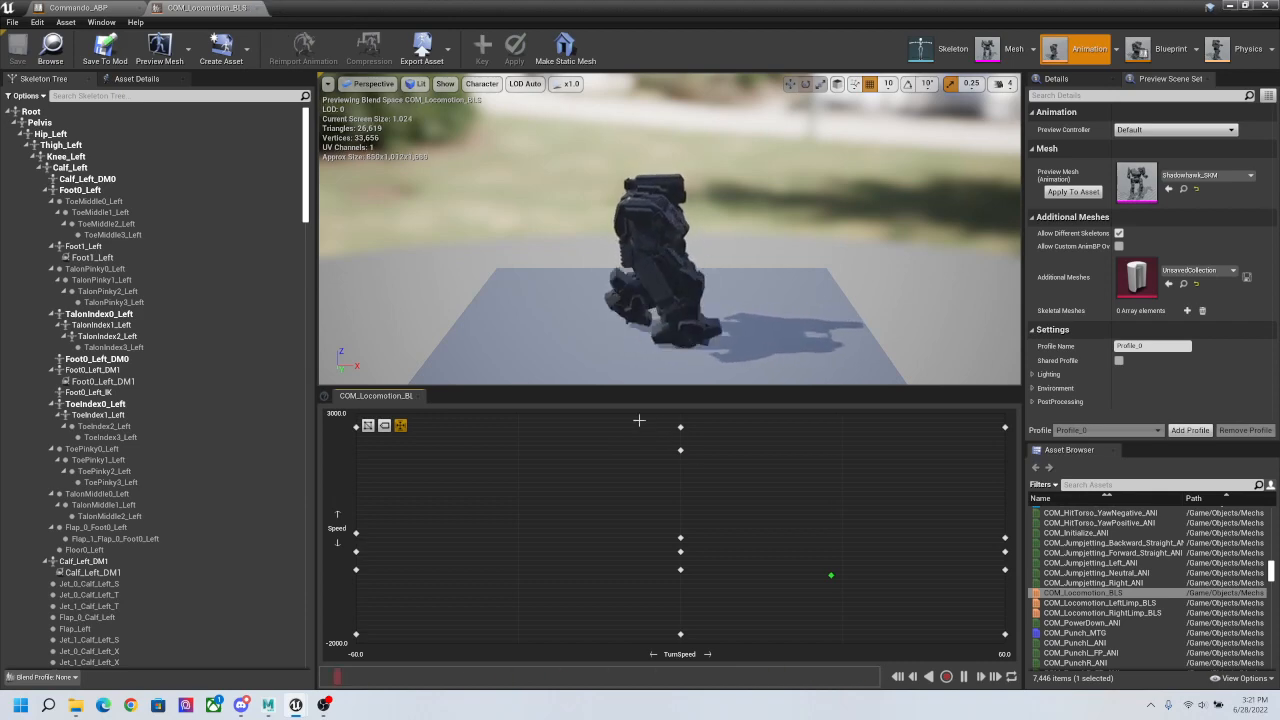
click(265, 7)
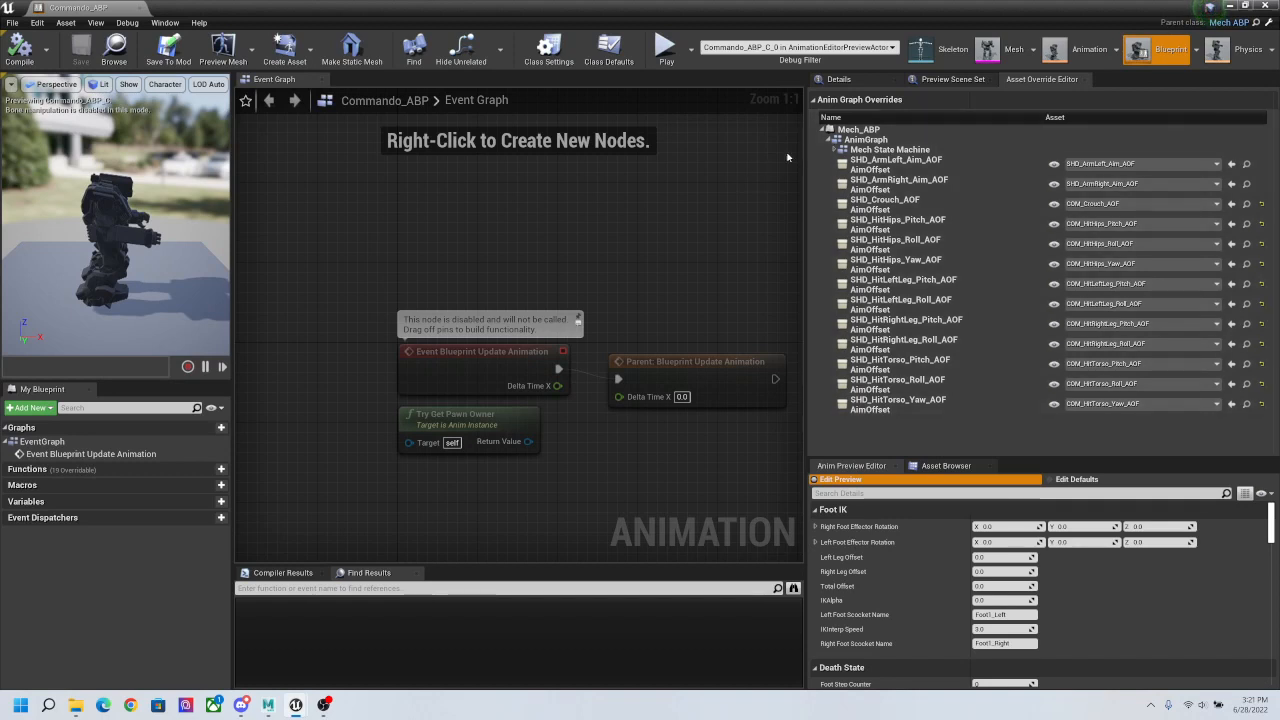
Step: Expand the Locomotion state under Mech State Machine in the Commando_ABP overrides to see its blend spaces, and close the blueprint
click(837, 150)
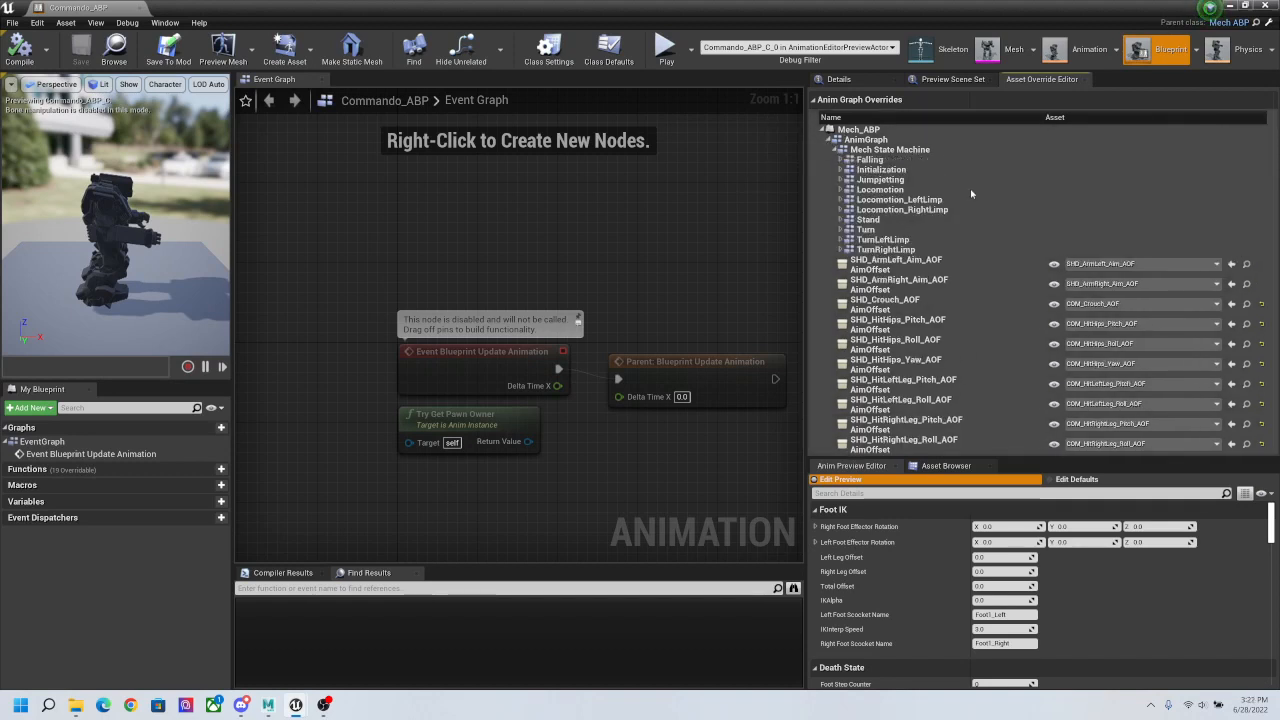
click(840, 190)
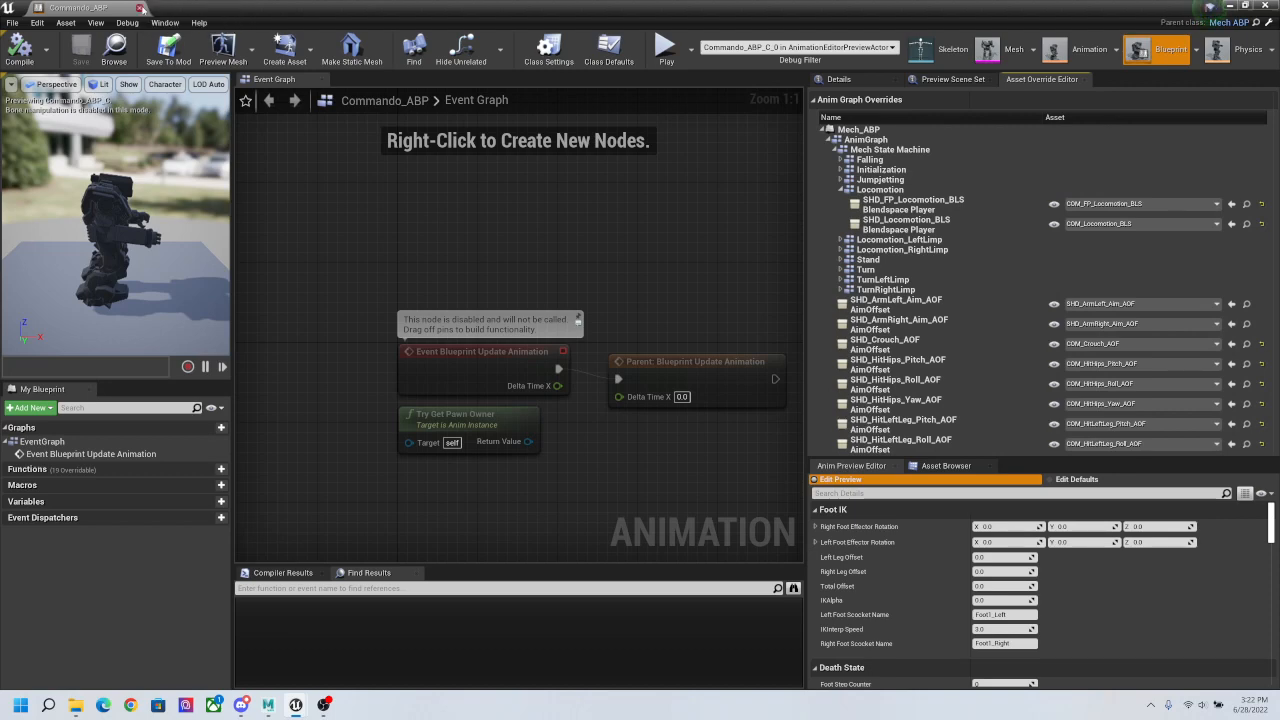
click(140, 7)
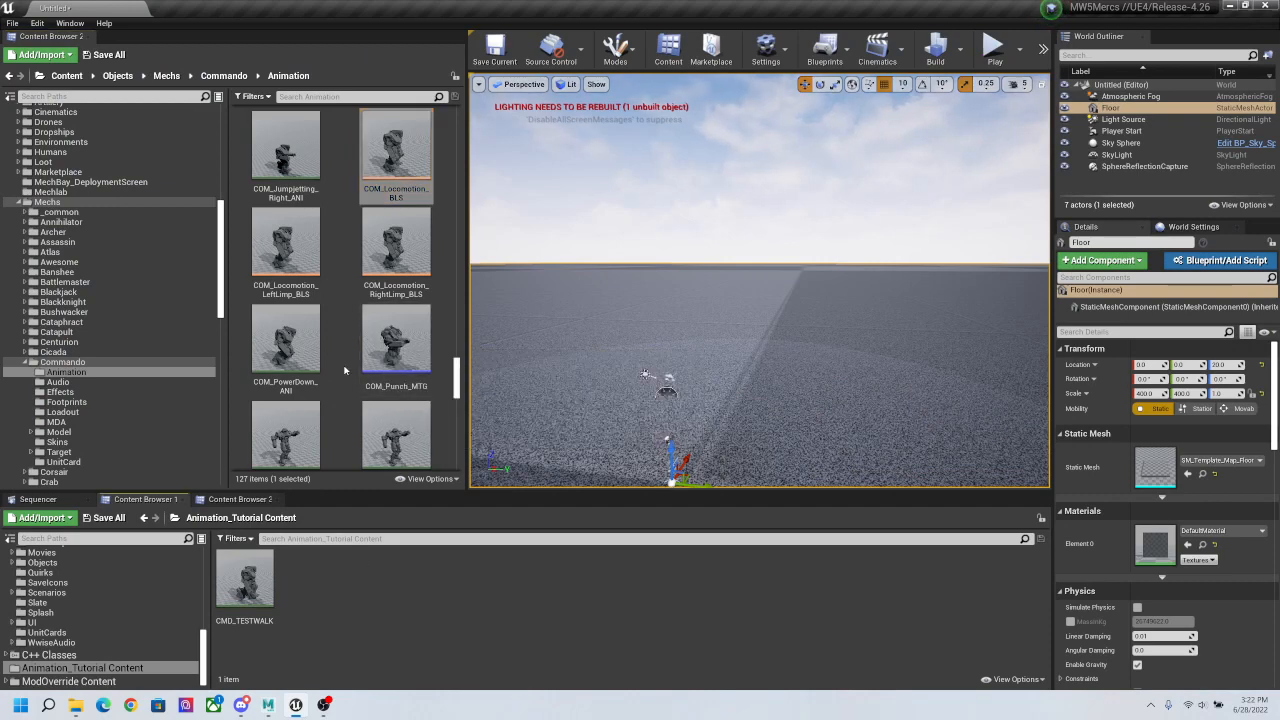
Step: Save the COM_Locomotion_BLS blend space from the Commando Animation folder to the mod
scroll(344, 370, up, 1)
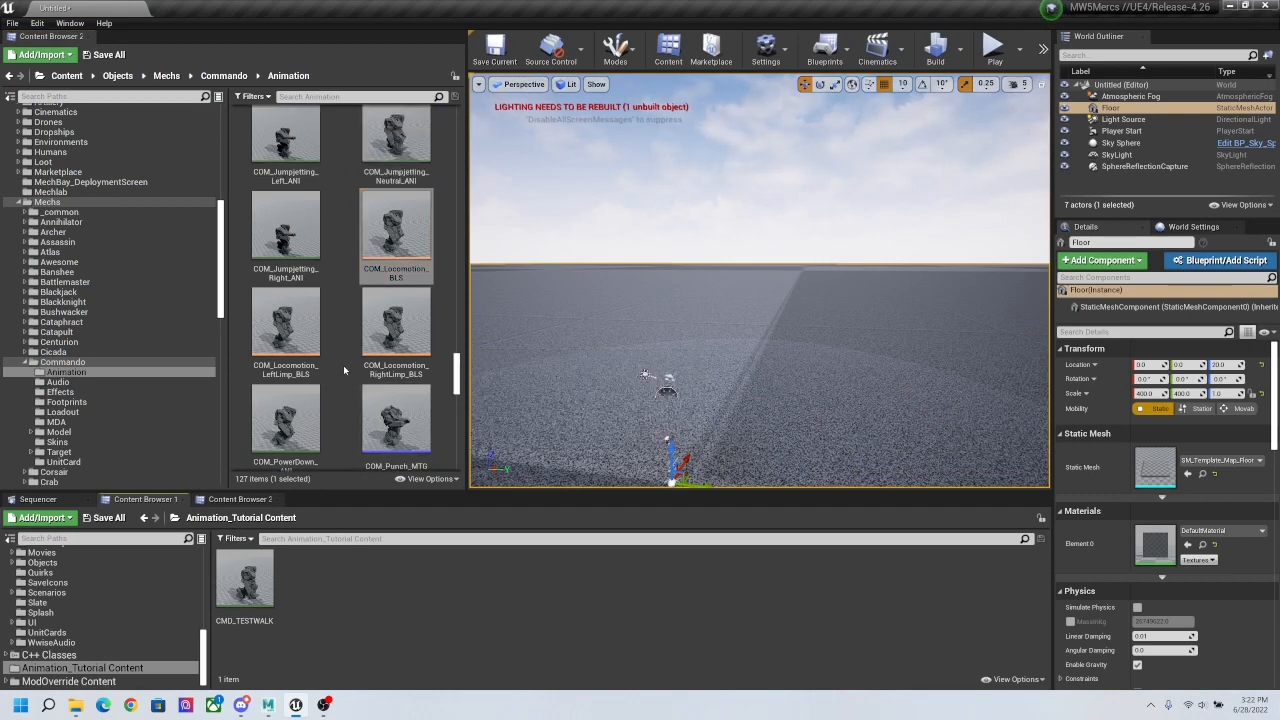
right_click(396, 230)
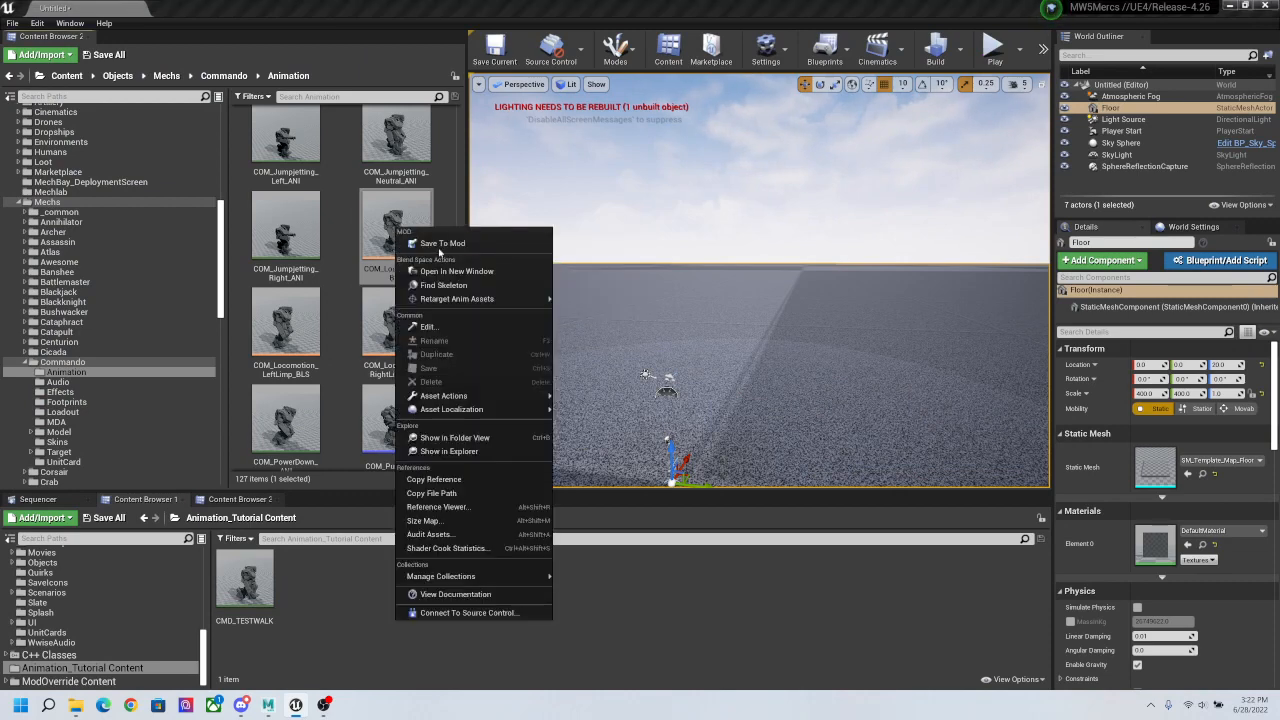
click(354, 213)
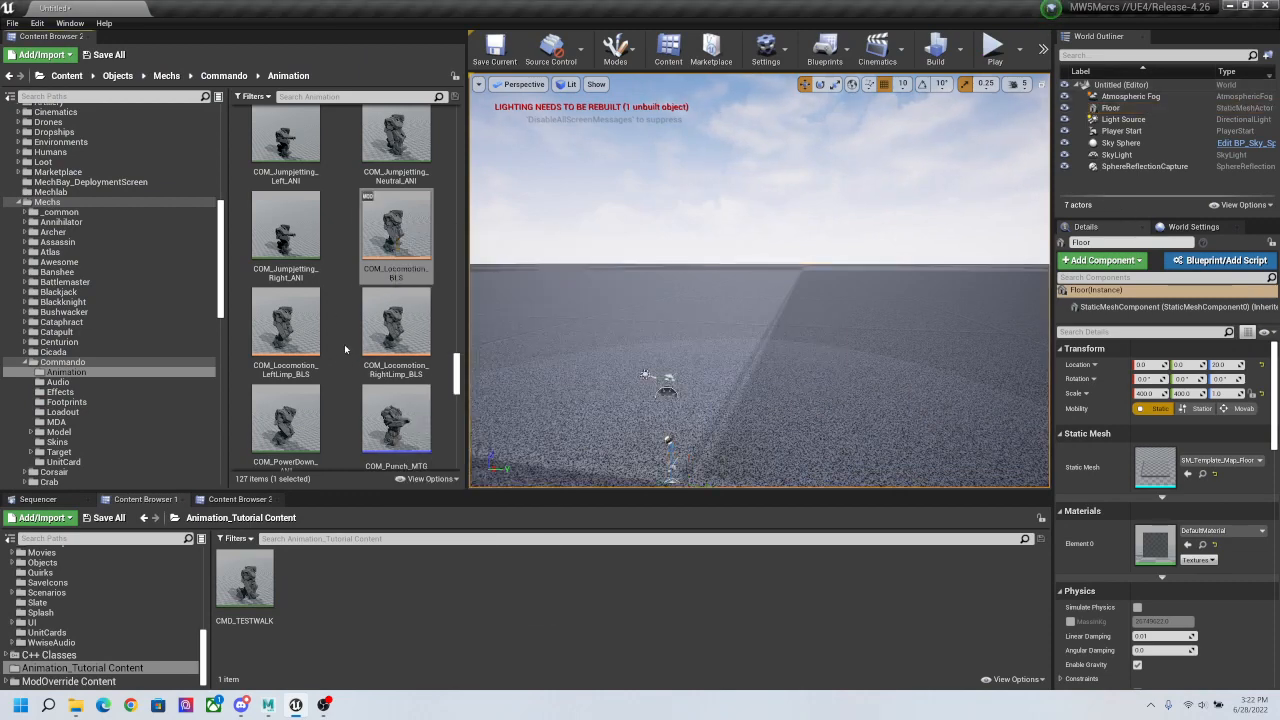
Step: Find the first-person blend space COM_FP_Locomotion_BLS in the Commando Animation folder and save it to the mod
scroll(344, 352, down, 1)
scroll(344, 357, up, 5)
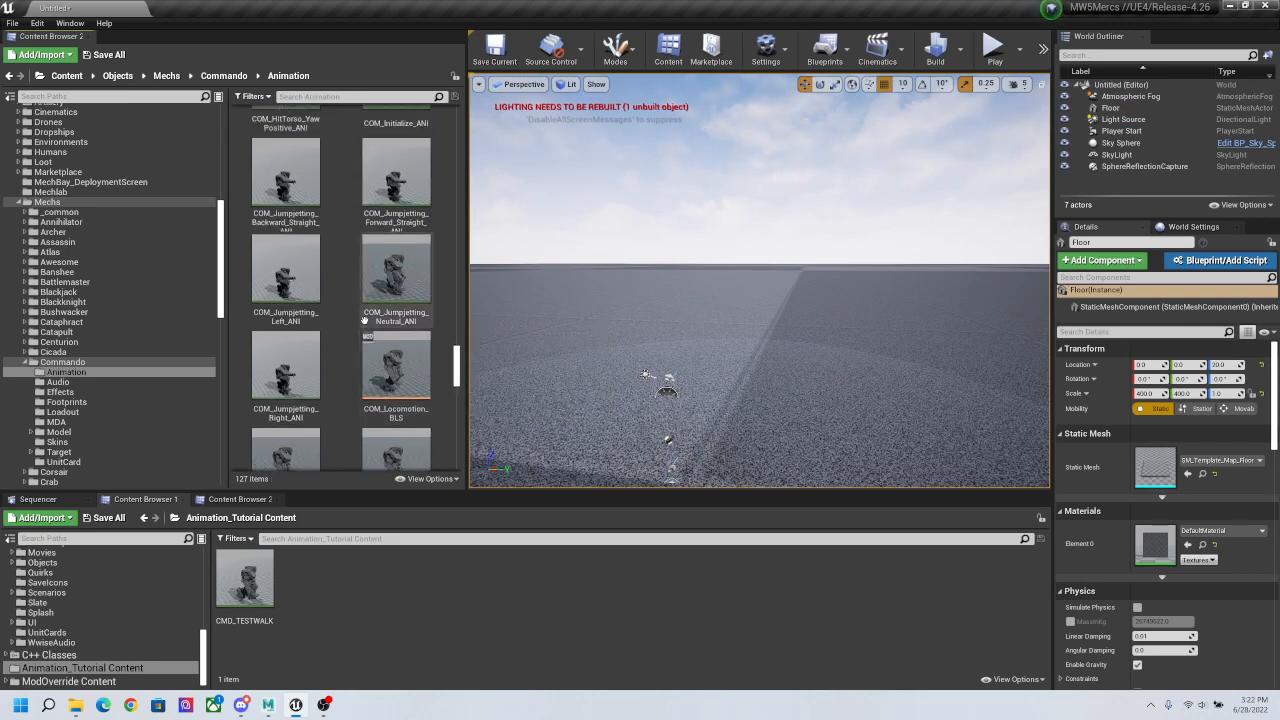
scroll(363, 309, up, 3)
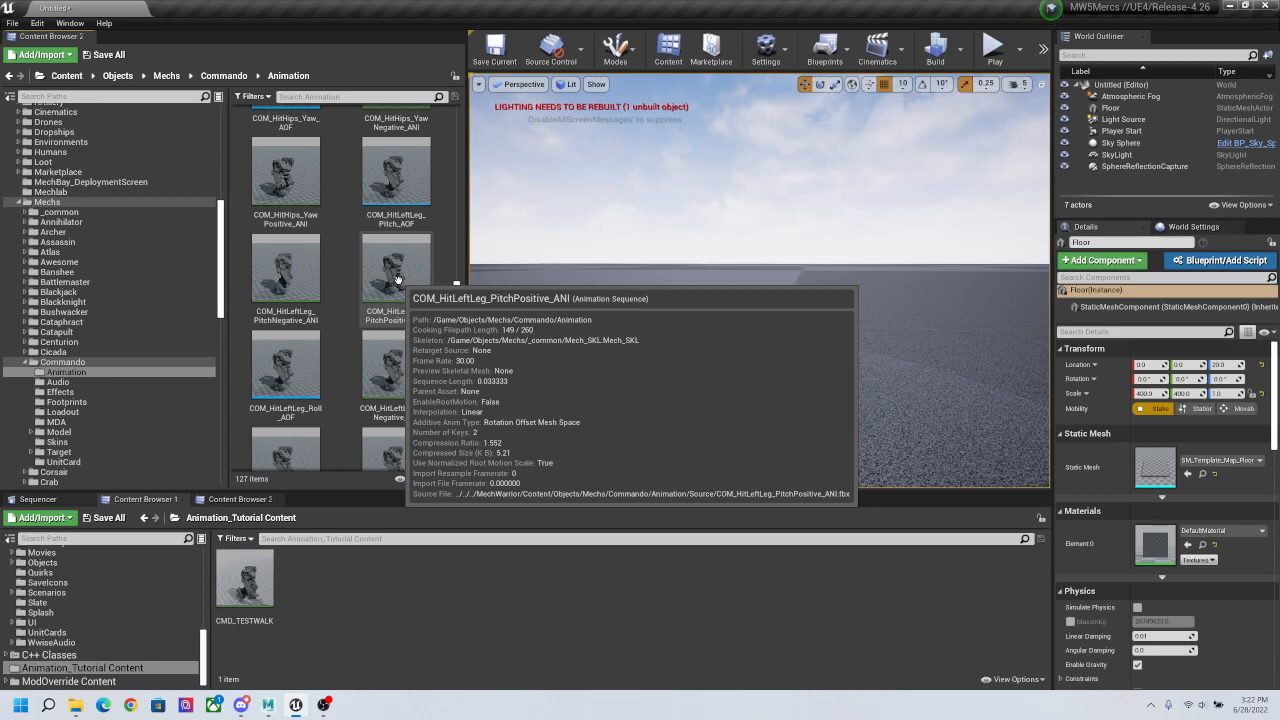
scroll(380, 273, up, 4)
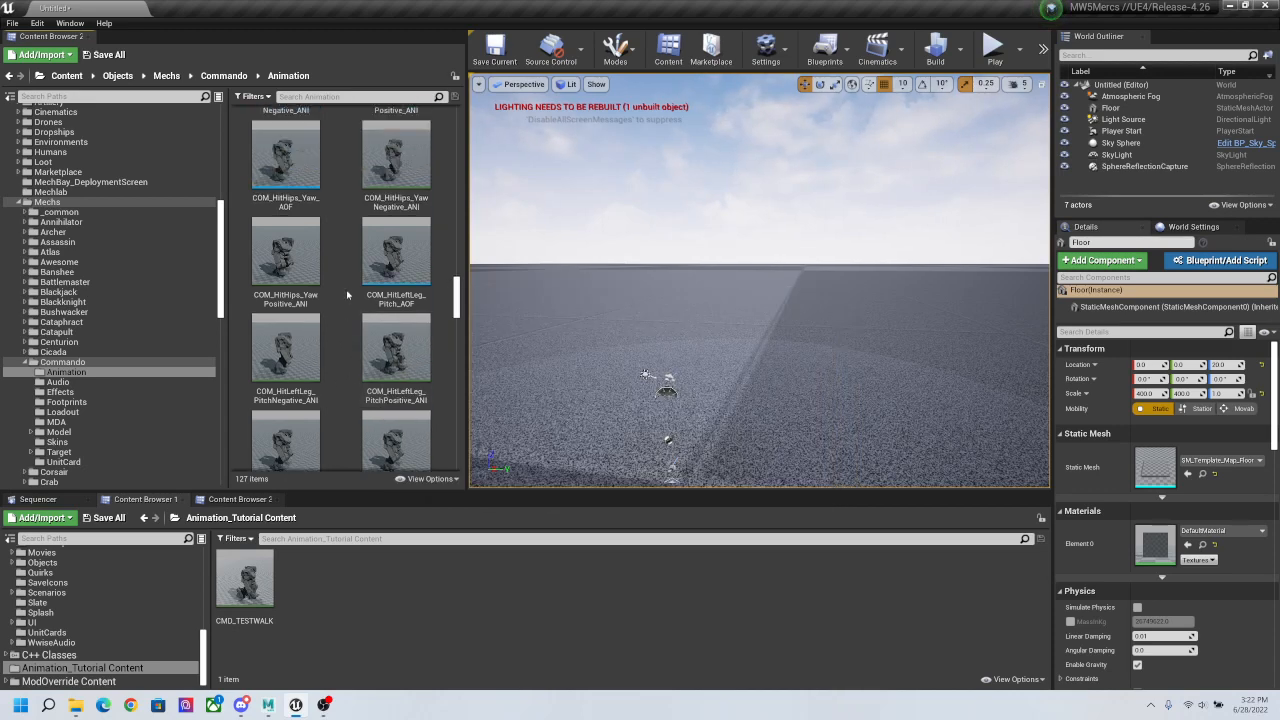
scroll(360, 267, up, 2)
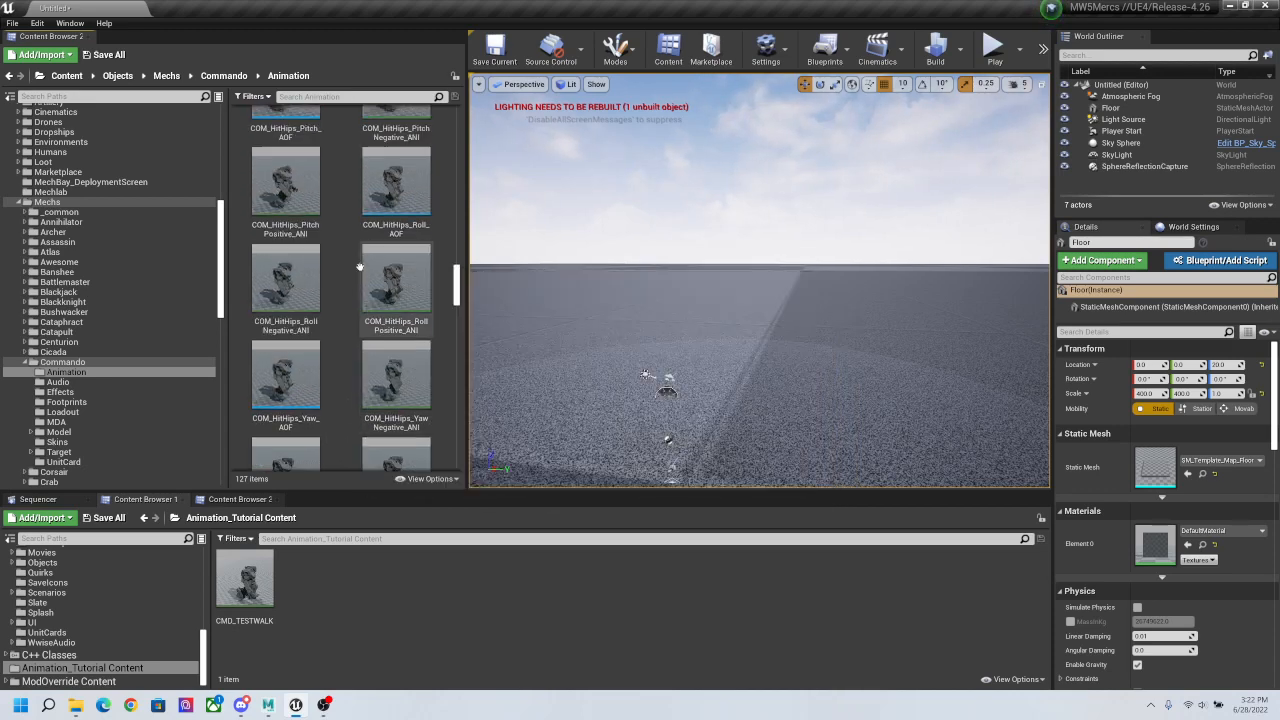
scroll(360, 267, up, 8)
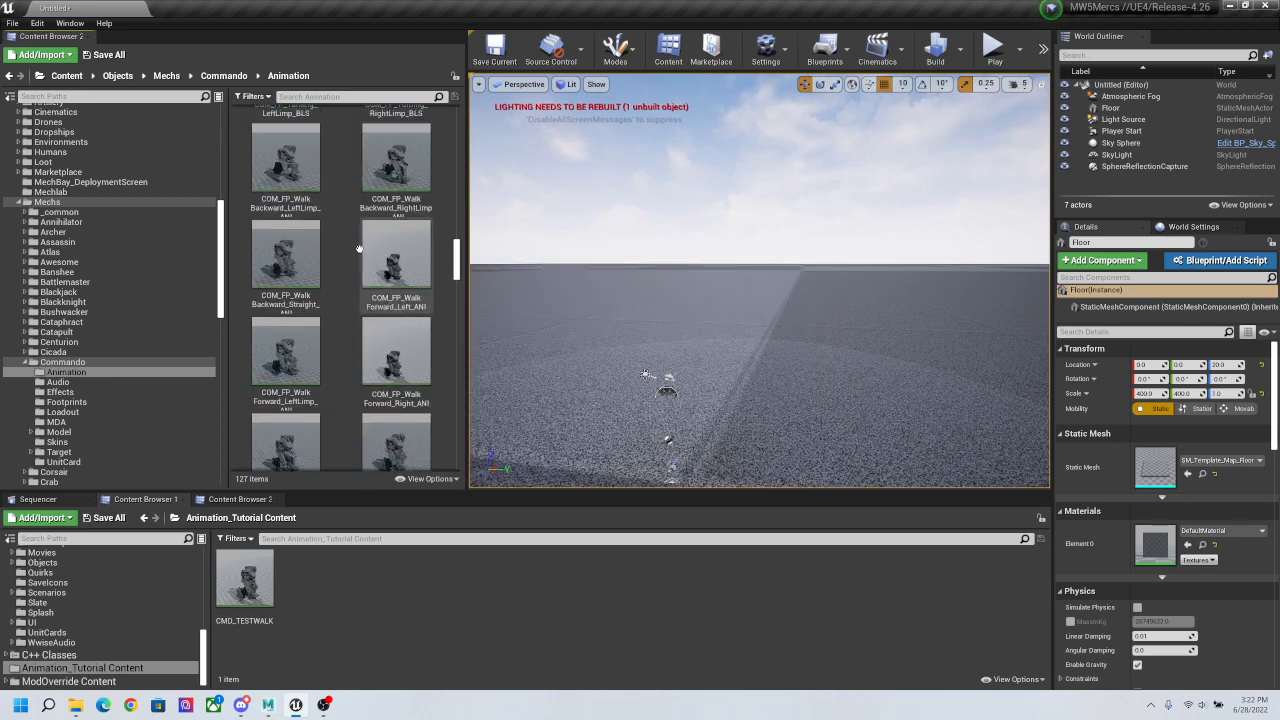
scroll(360, 233, up, 1)
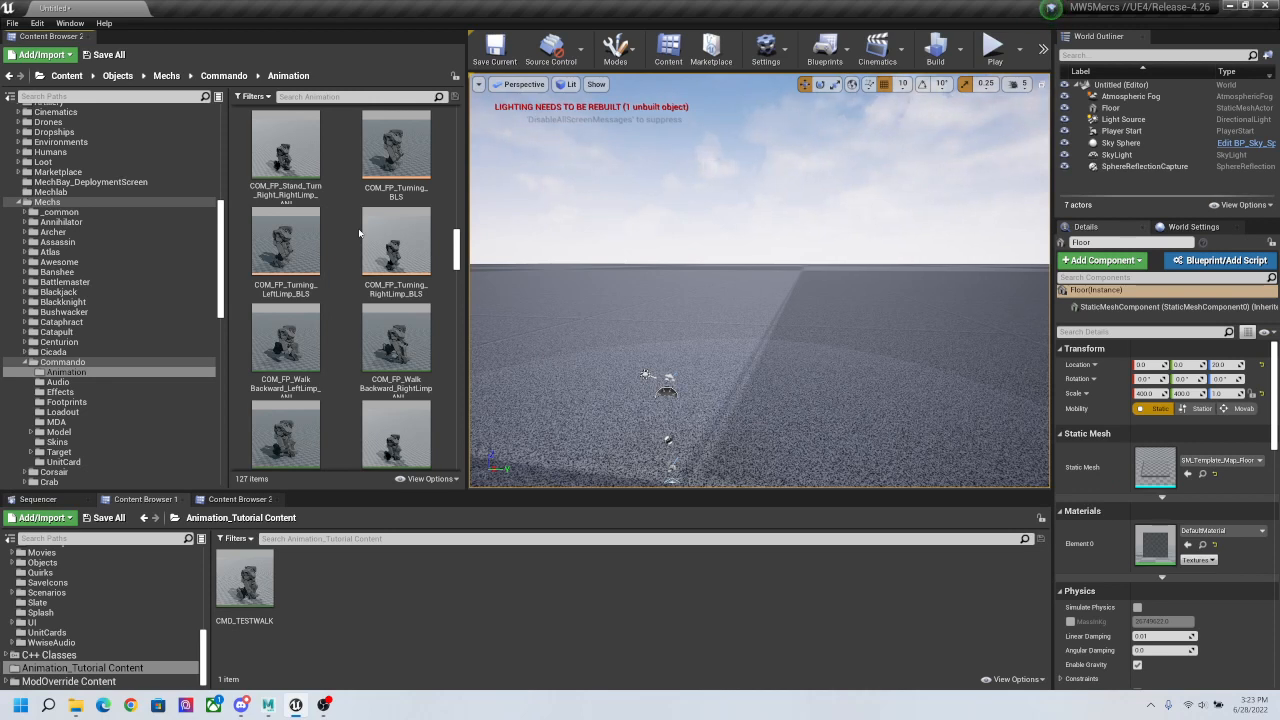
scroll(332, 252, up, 5)
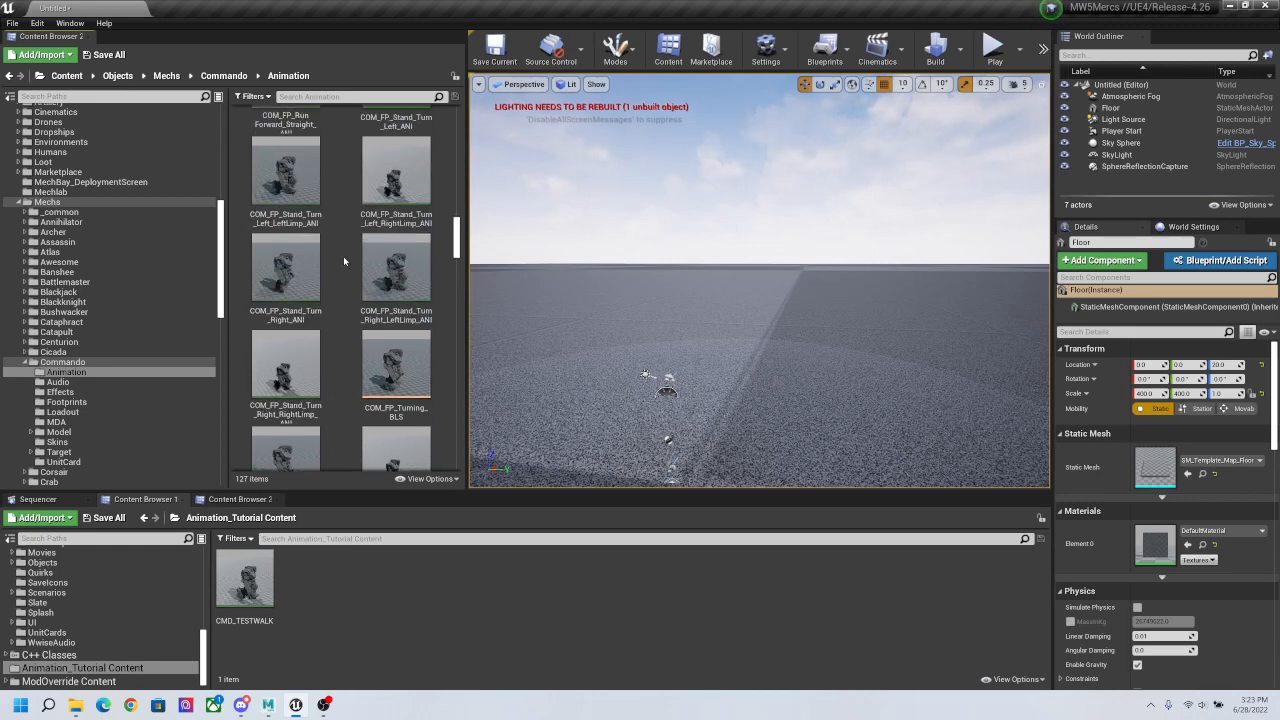
scroll(344, 254, up, 2)
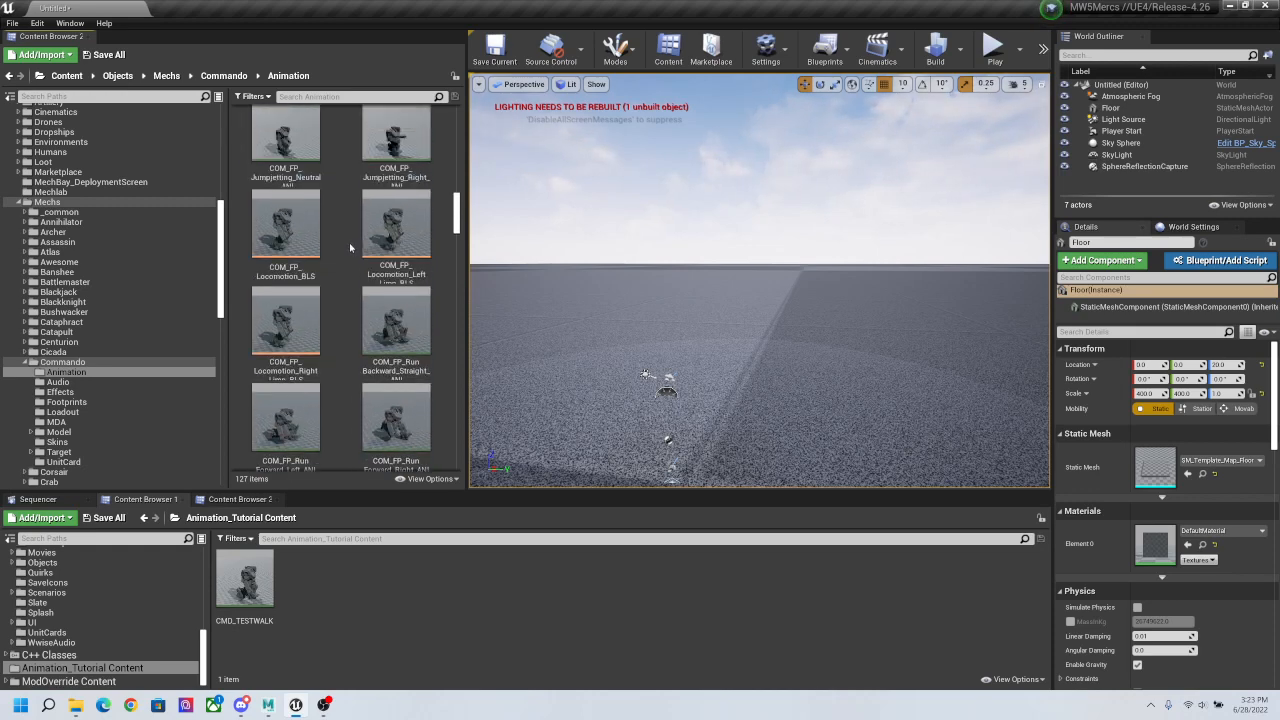
right_click(310, 245)
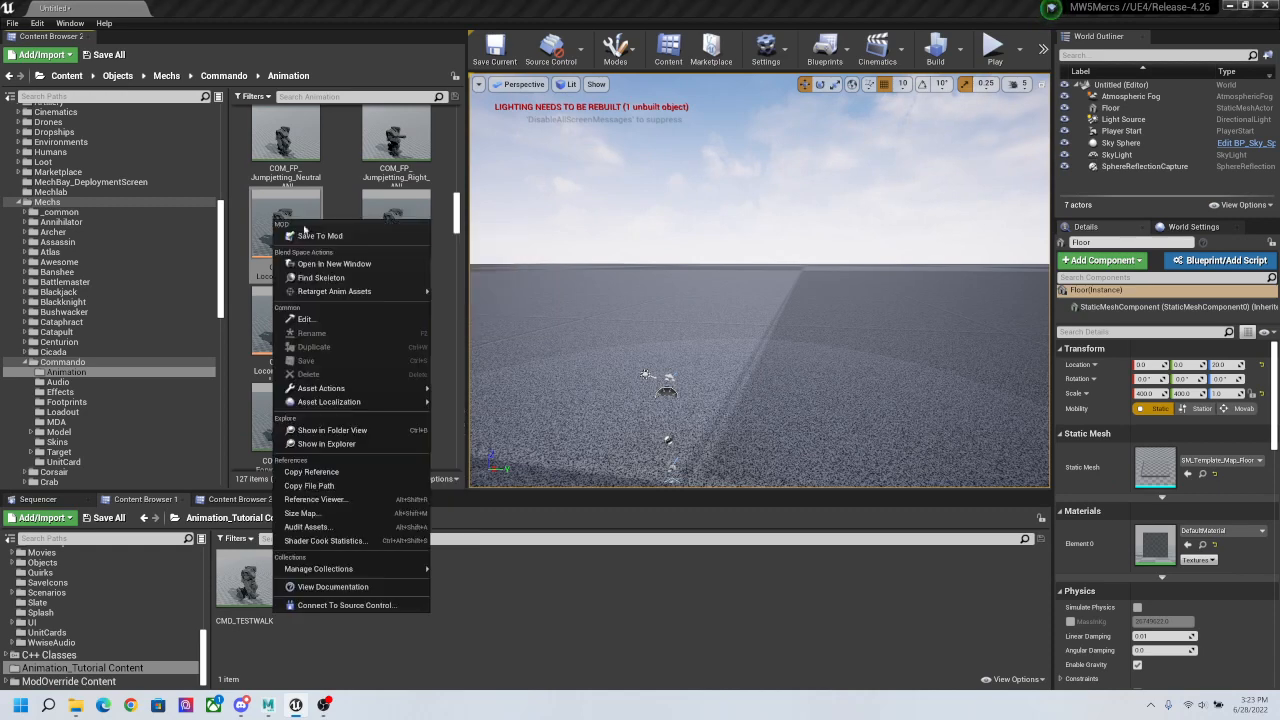
click(352, 258)
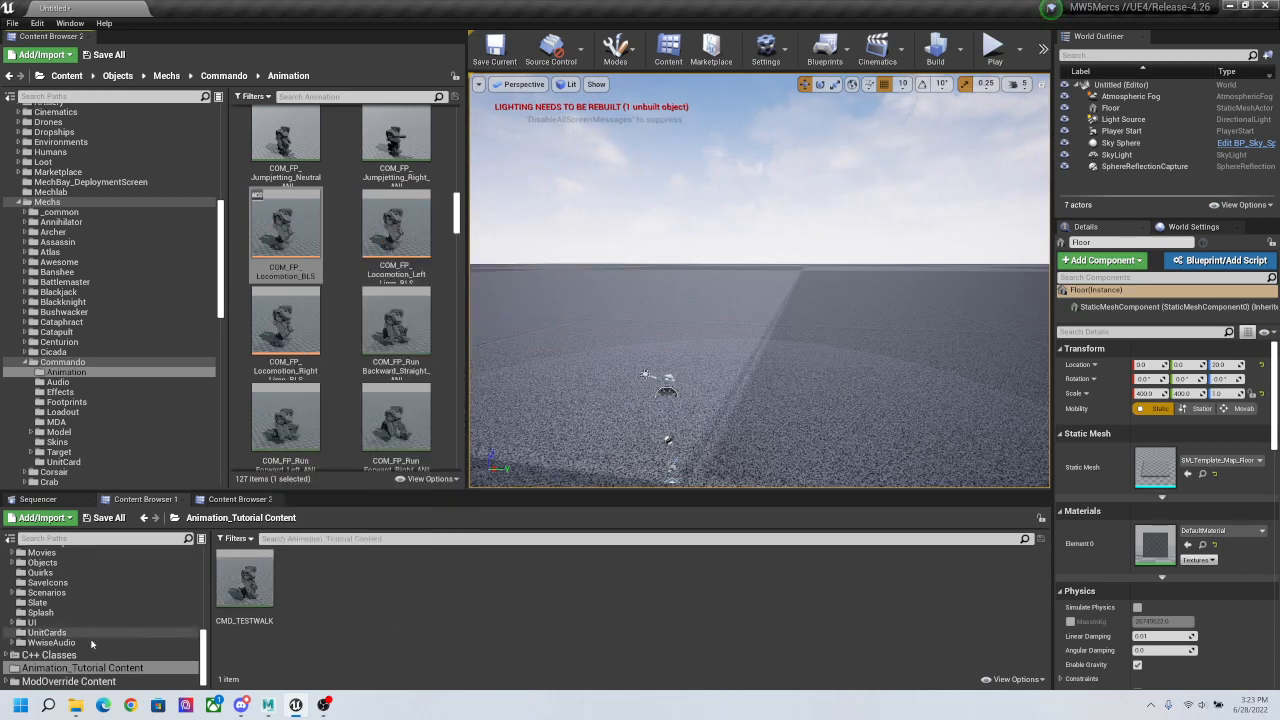
Step: Open the mod copy of COM_Locomotion_BLS from ModOverride Content, in Animation_Tutorial/Objects/Mechs/Commando/Animation
click(68, 681)
click(260, 606)
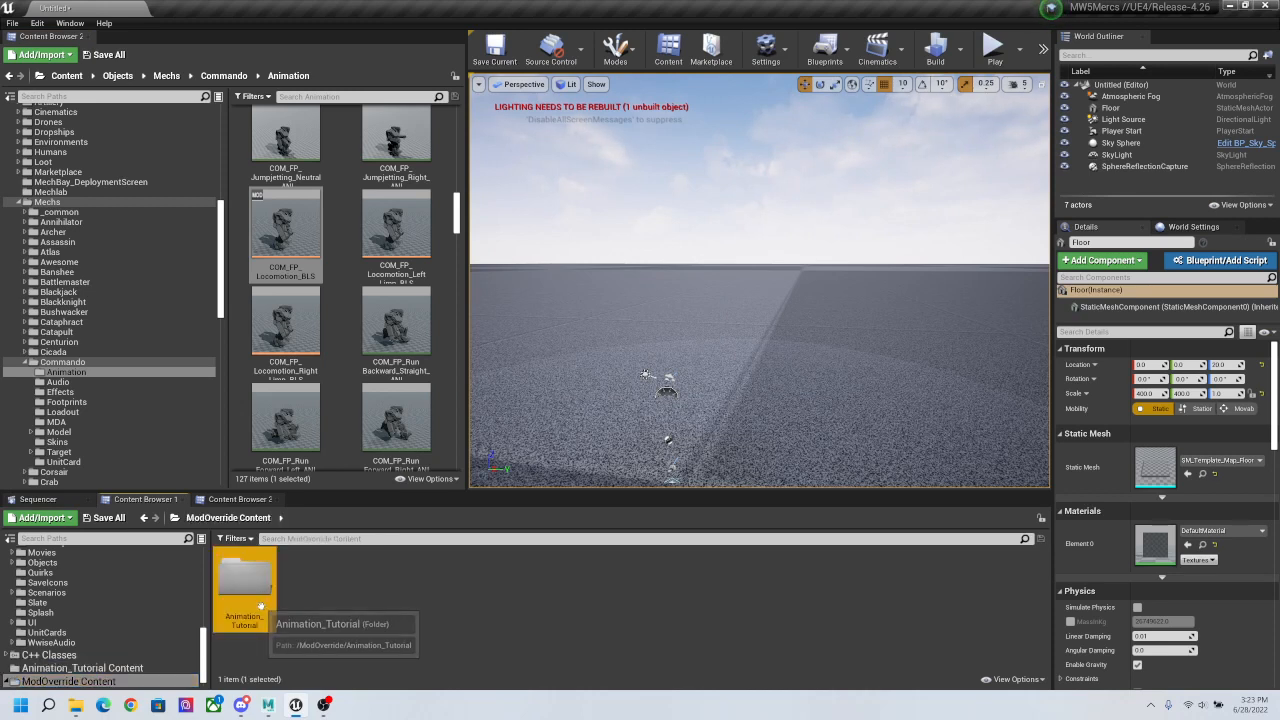
double_click(260, 606)
double_click(261, 605)
double_click(261, 605)
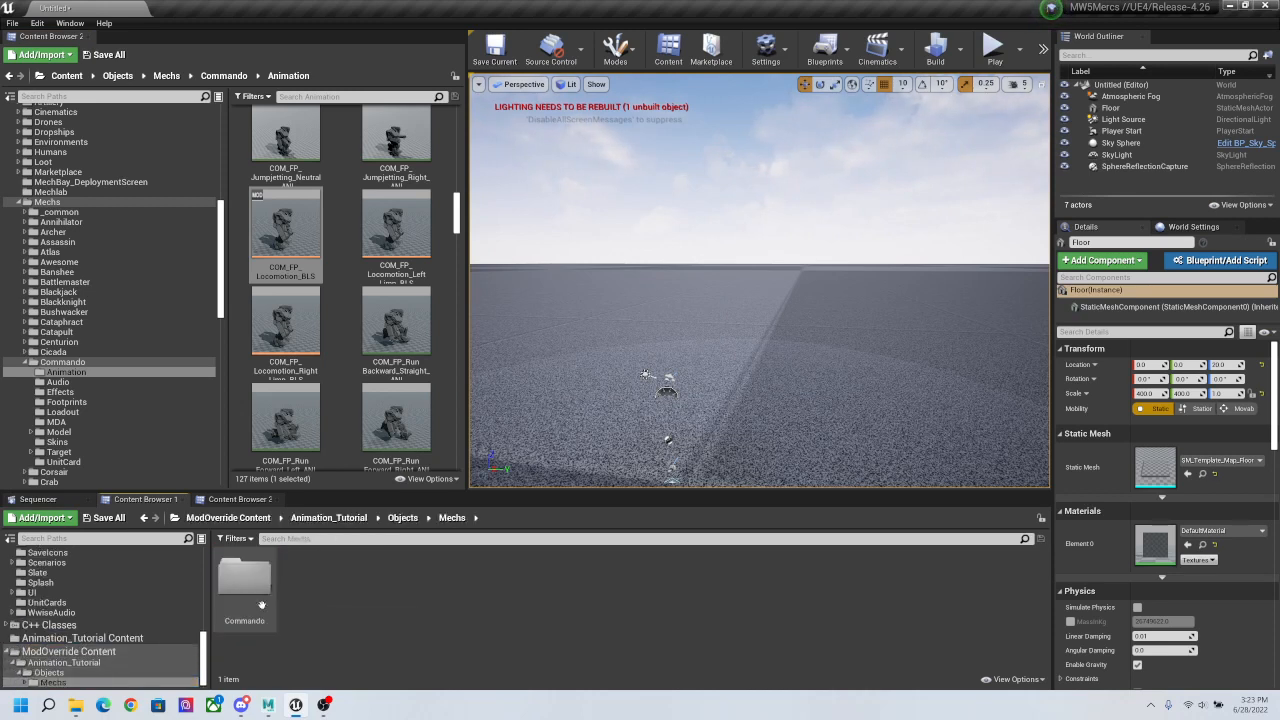
double_click(261, 605)
double_click(261, 605)
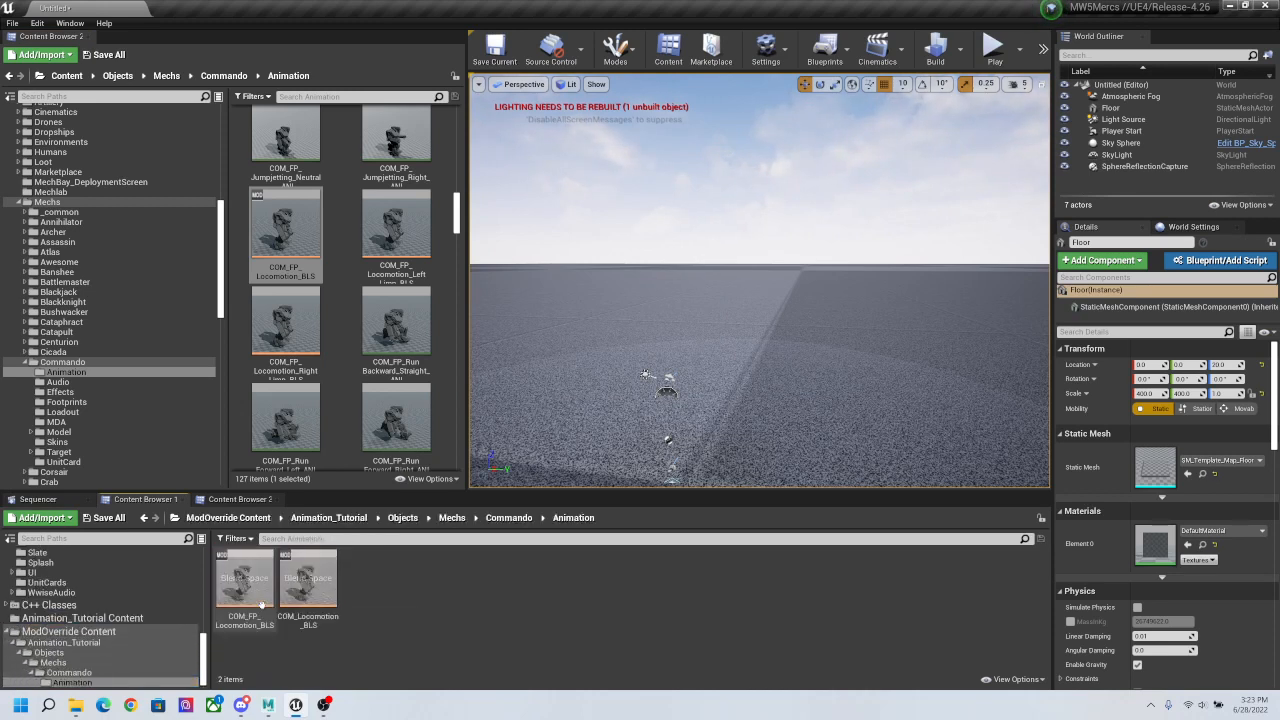
double_click(305, 575)
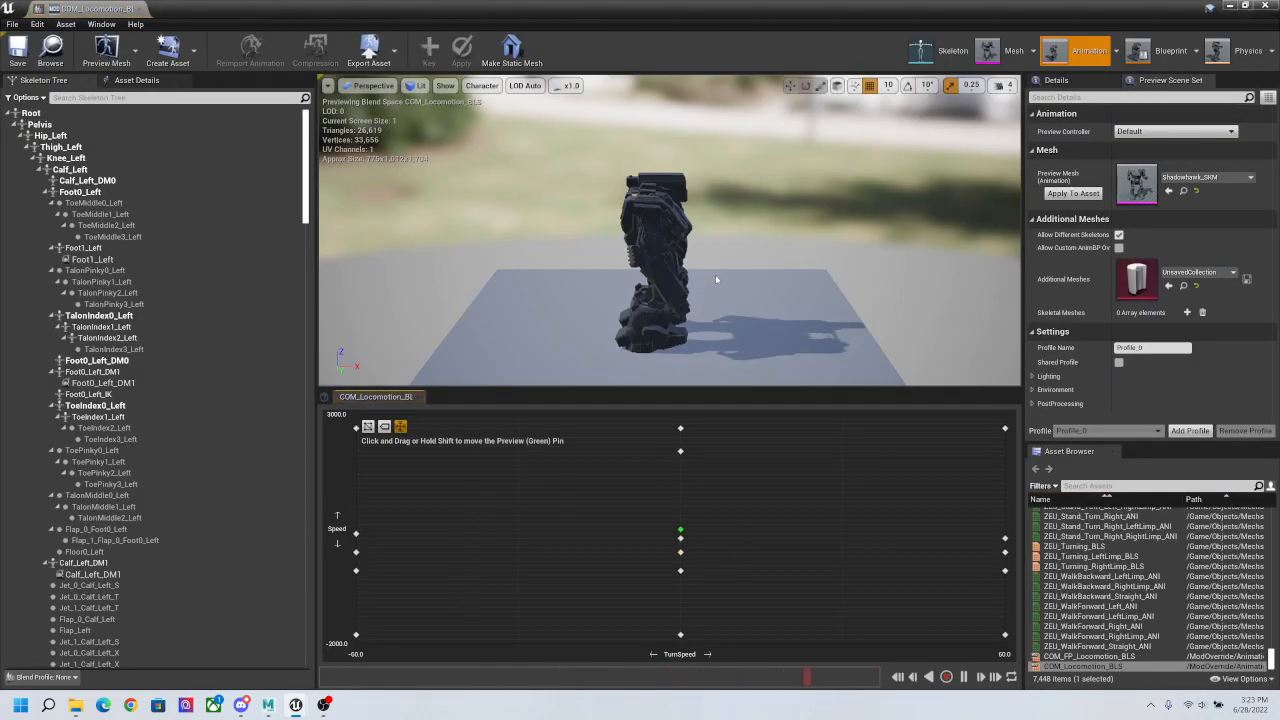
Step: Set the blend space's preview mesh to Commando_SKM
alt+drag(728, 281, 751, 337)
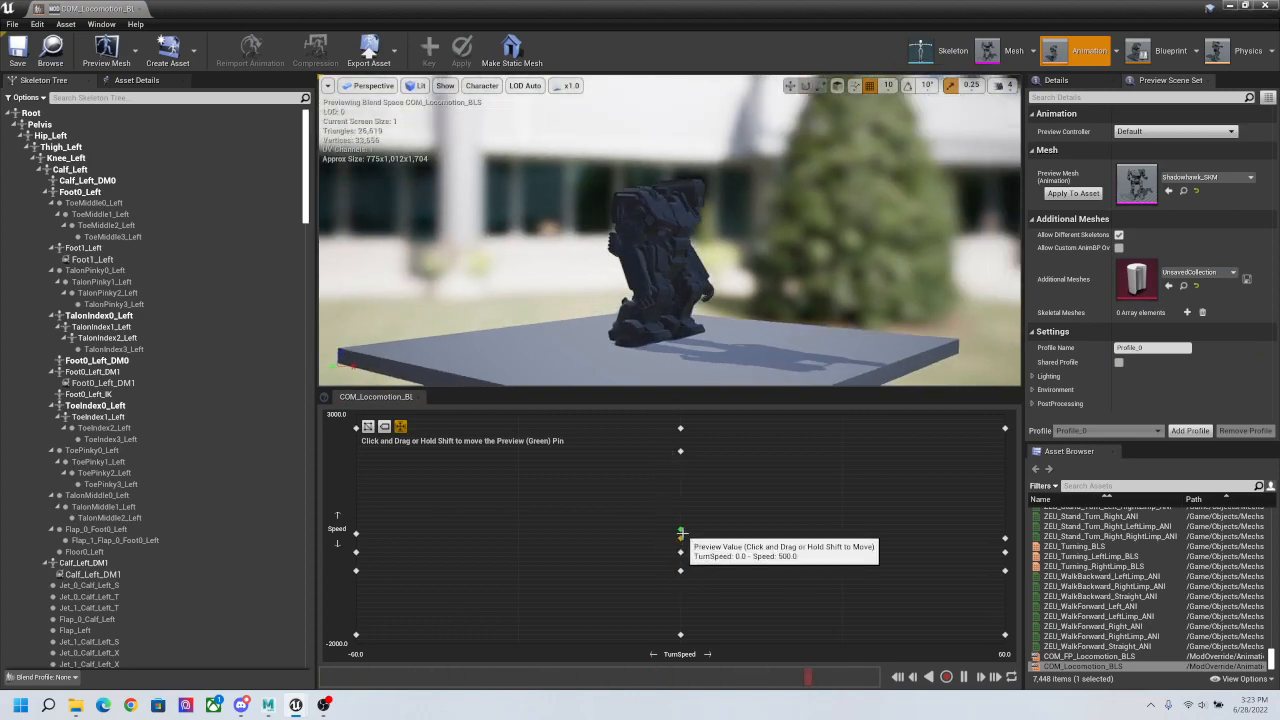
mouse_move(680, 530)
mouse_down()
mouse_move(679, 505)
mouse_move(676, 525)
mouse_up()
click(1208, 177)
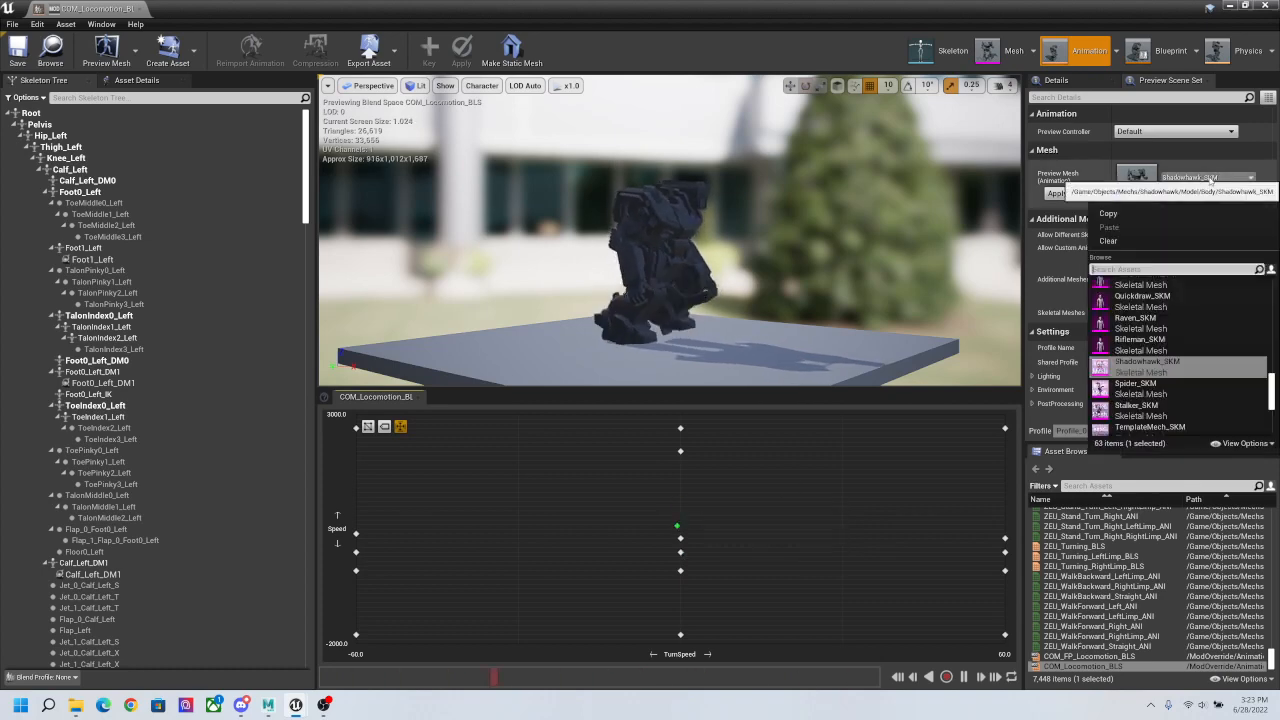
text(comm)
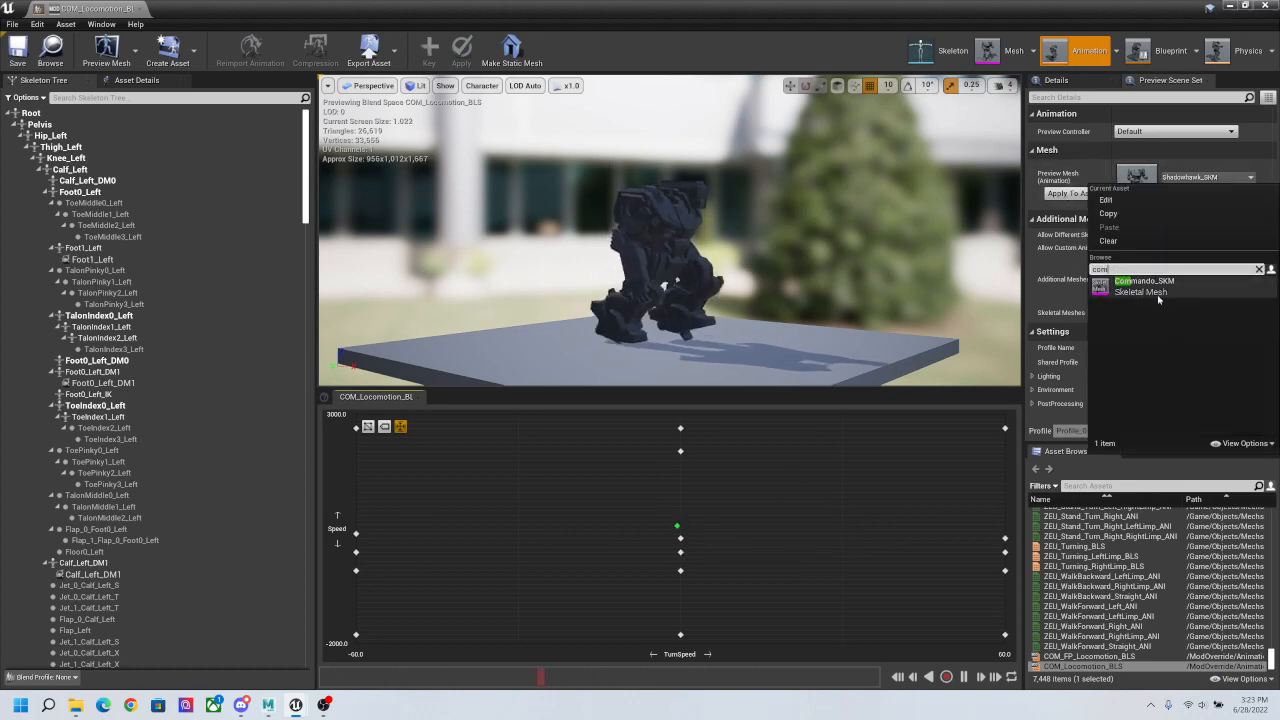
click(1140, 281)
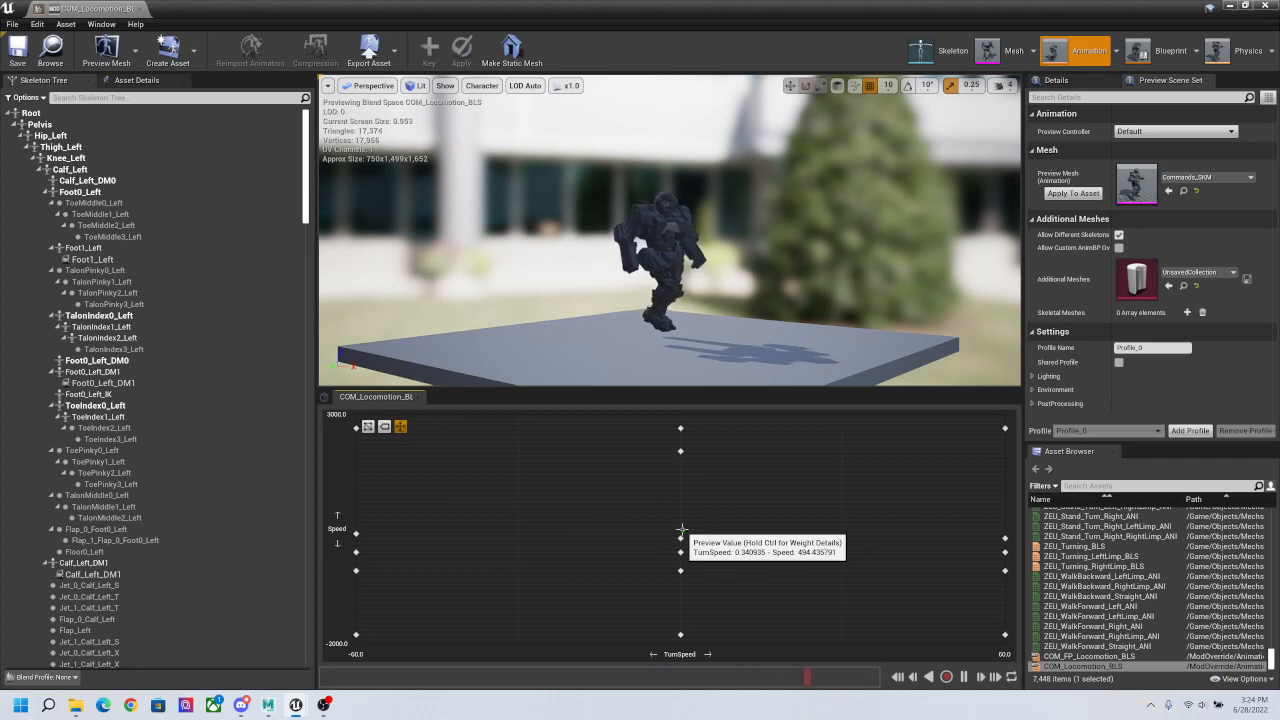
Step: Preview the blend at a Speed of about 1200 near zero TurnSpeed, and inspect the straight run sample at Speed 2200
drag(673, 520, 676, 494)
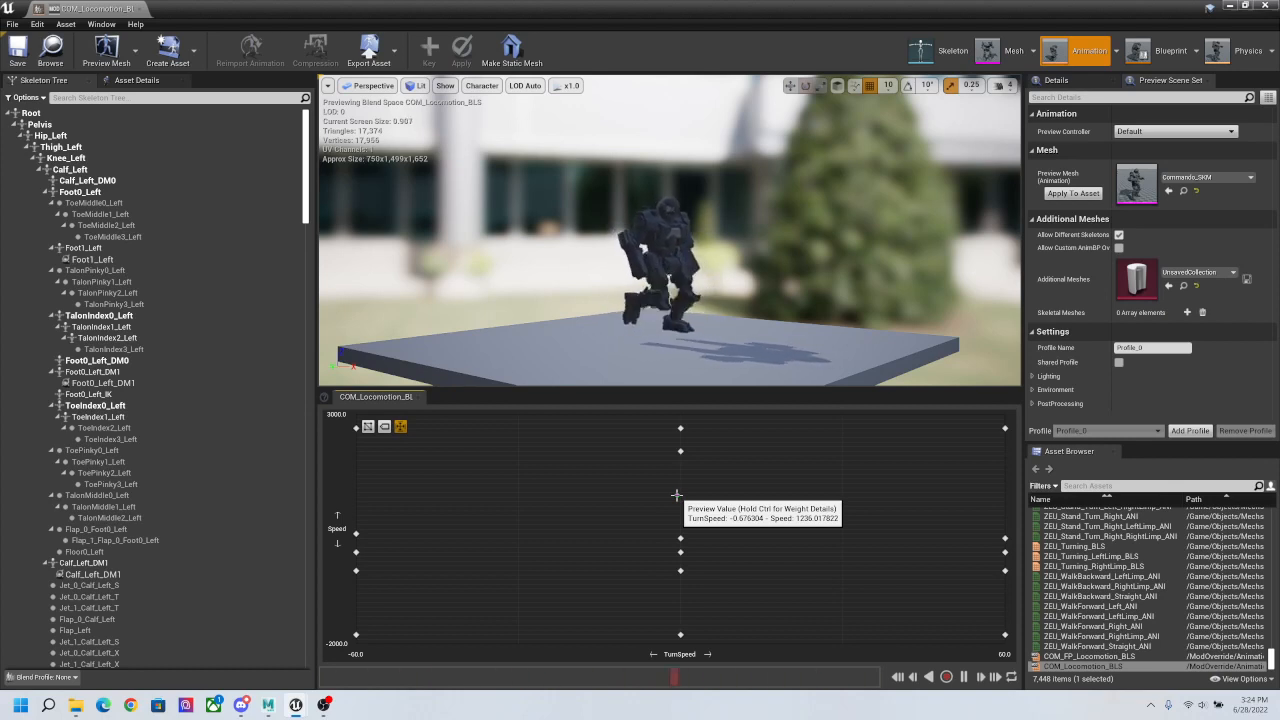
mouse_move(676, 494)
mouse_down()
mouse_move(676, 518)
mouse_move(677, 497)
mouse_up()
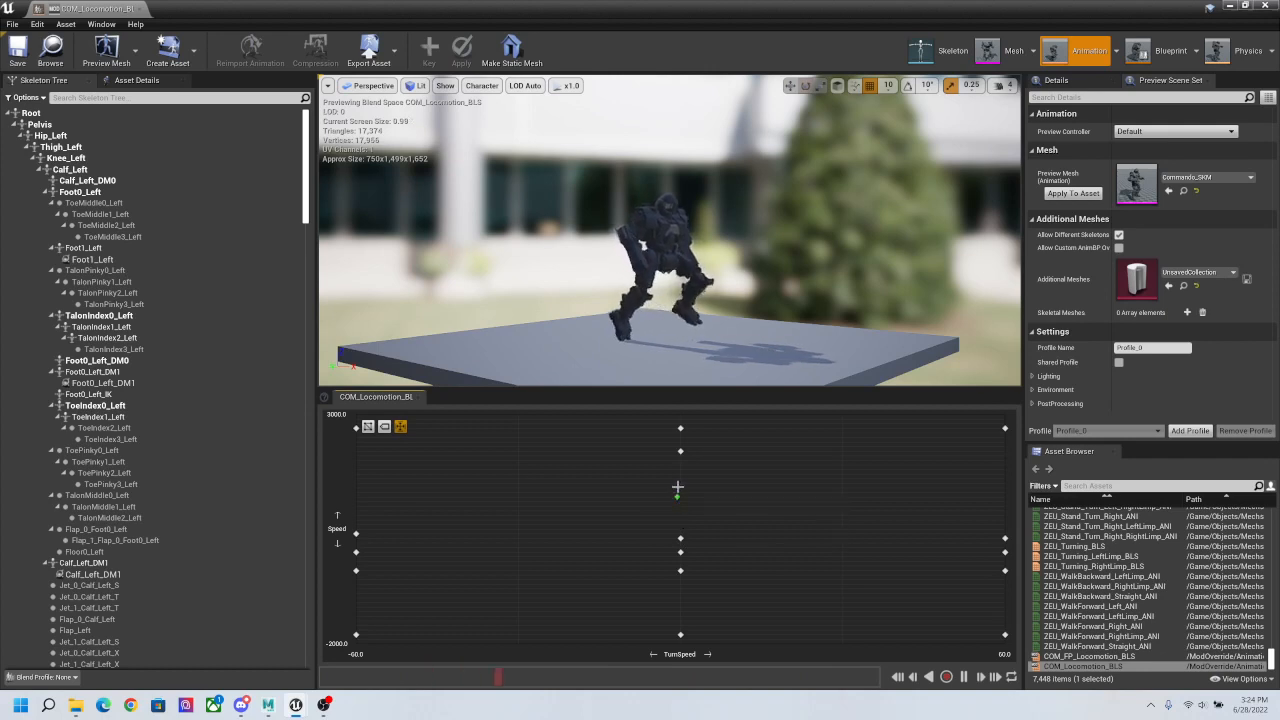
right_click(679, 450)
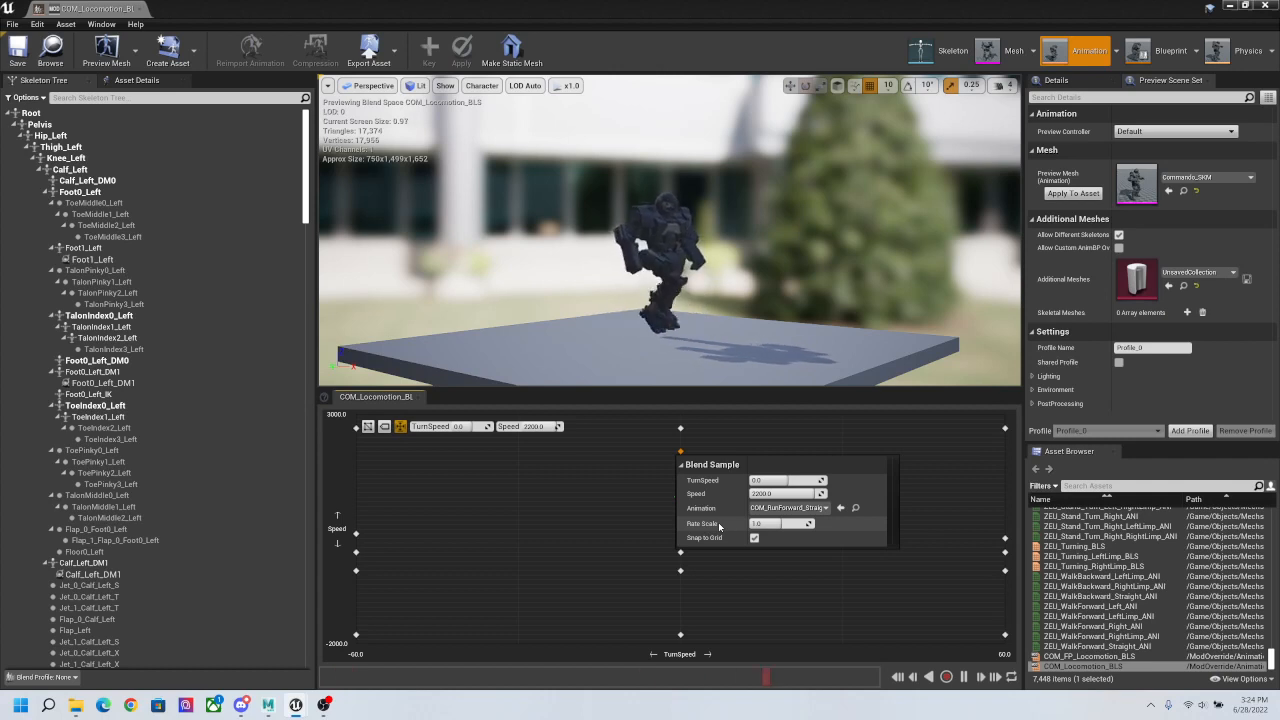
click(577, 449)
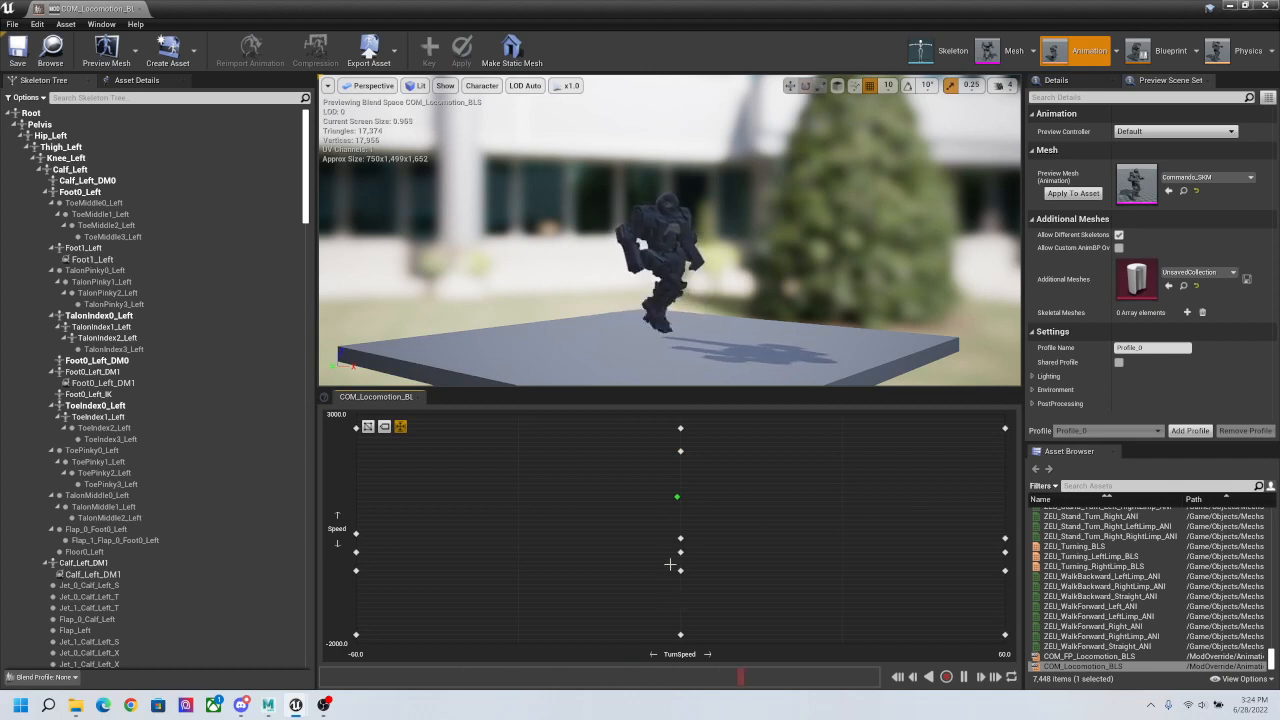
right_click(681, 452)
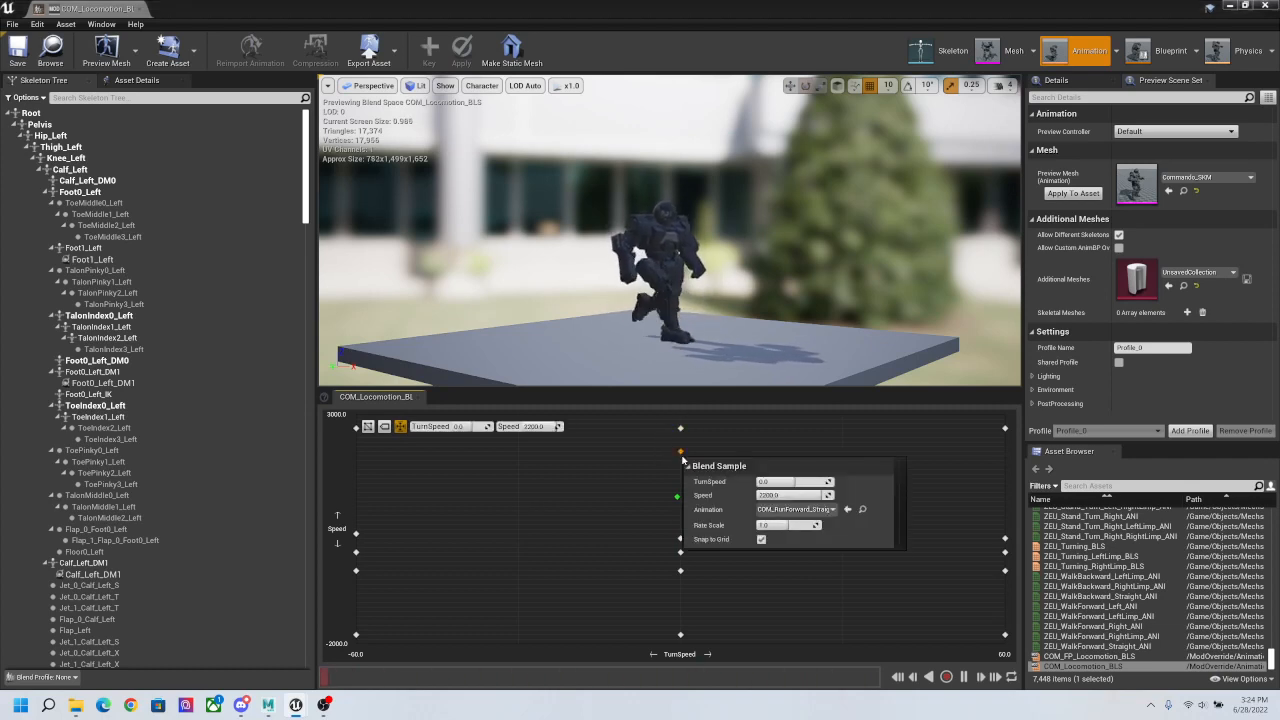
click(662, 484)
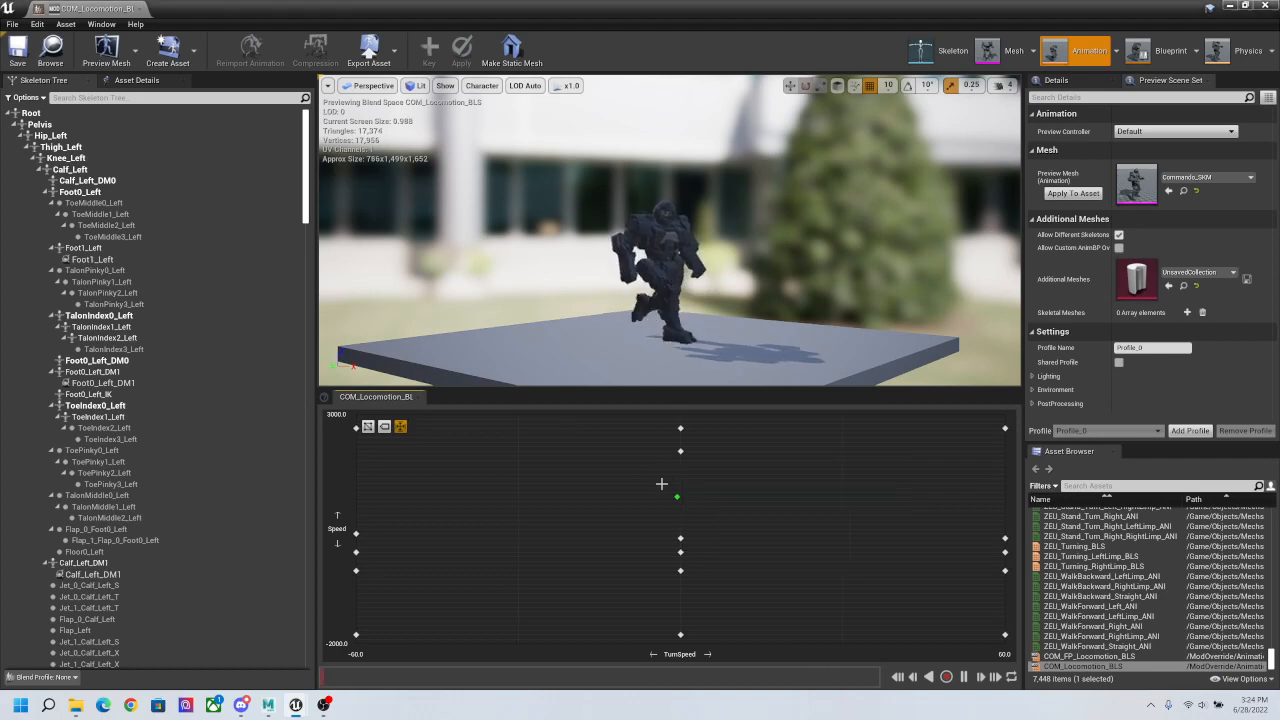
Step: Assign the CMD_TESTWALK animation to the blend sample at TurnSpeed 0 and Speed 300, replacing the straight forward walk
right_click(680, 537)
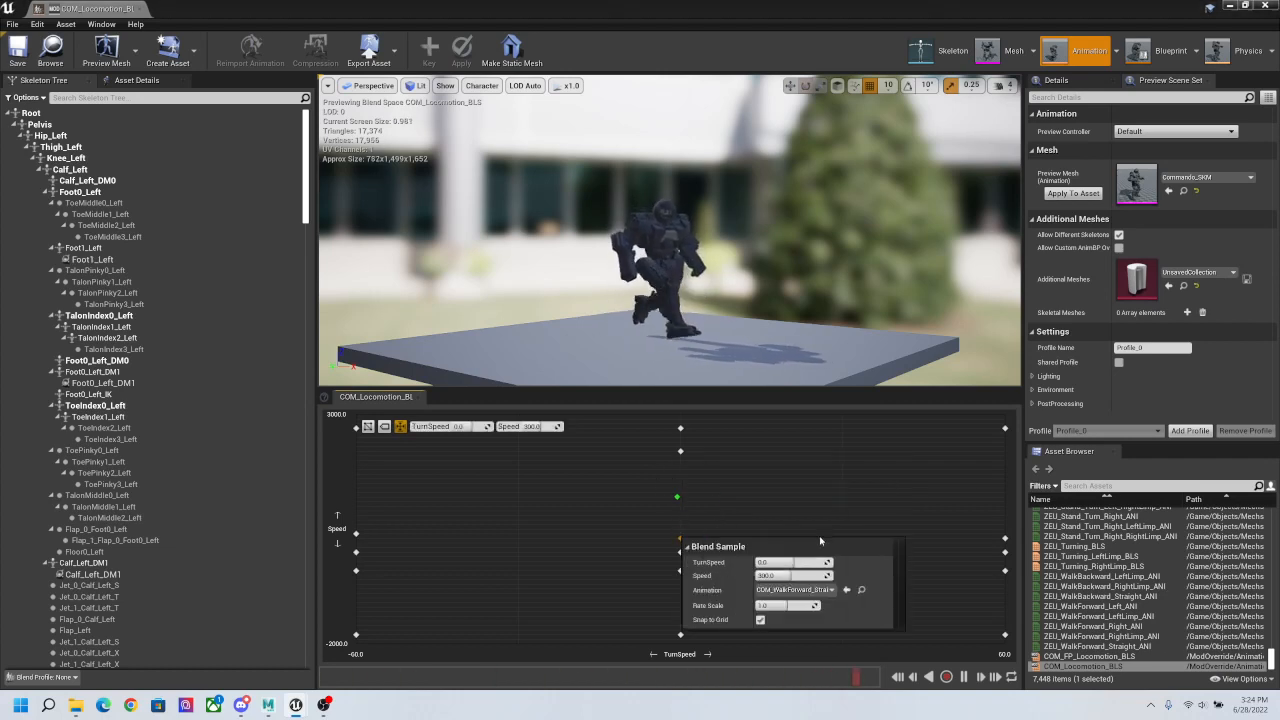
click(821, 591)
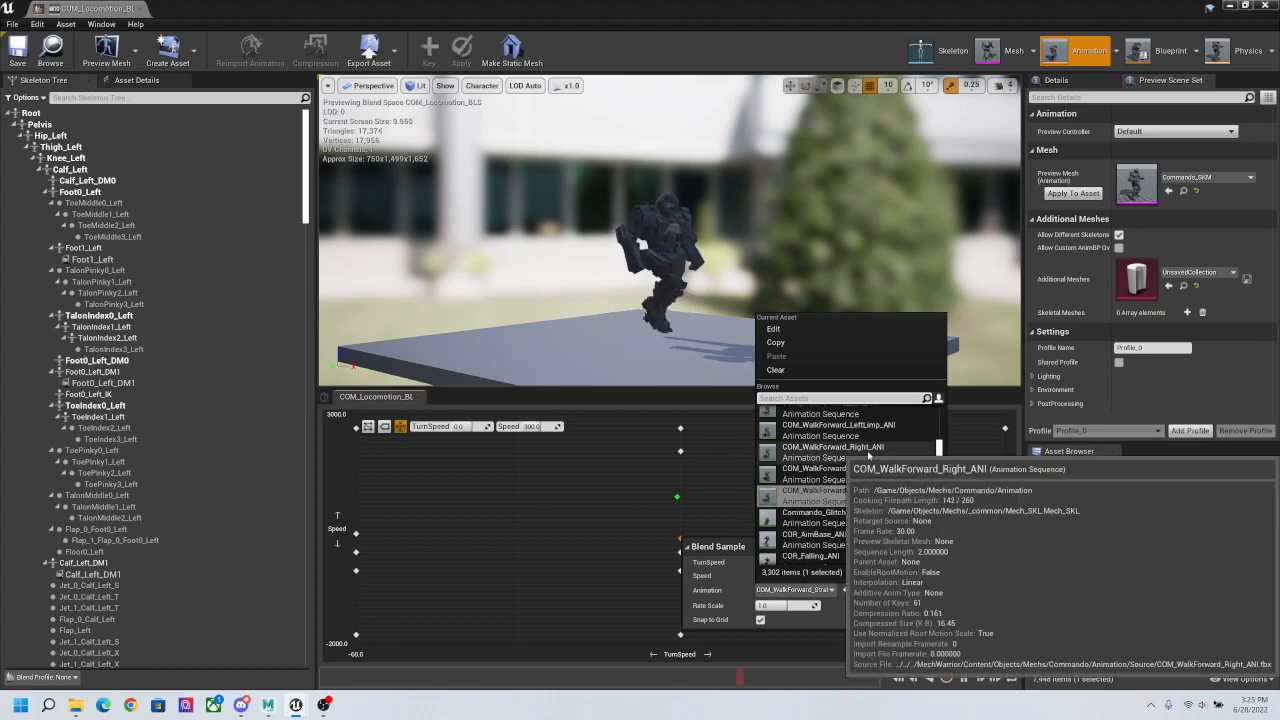
scroll(858, 475, up, 3)
scroll(865, 484, down, 2)
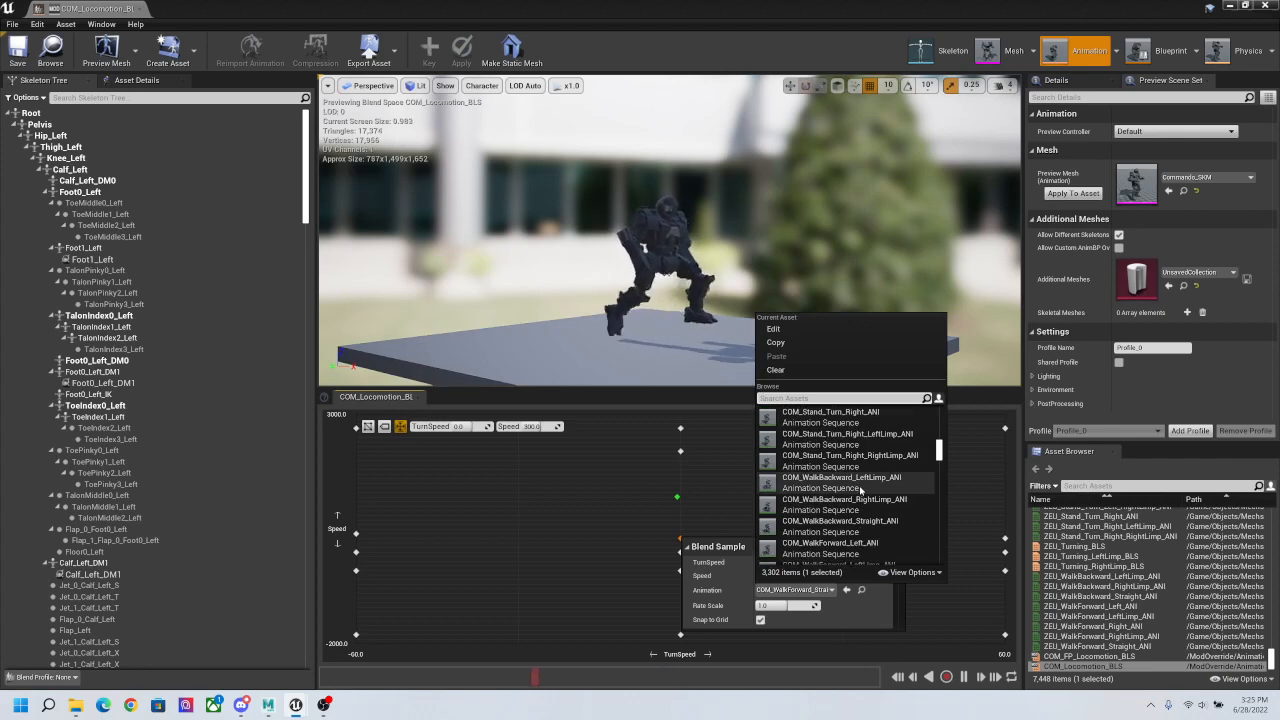
scroll(860, 488, down, 4)
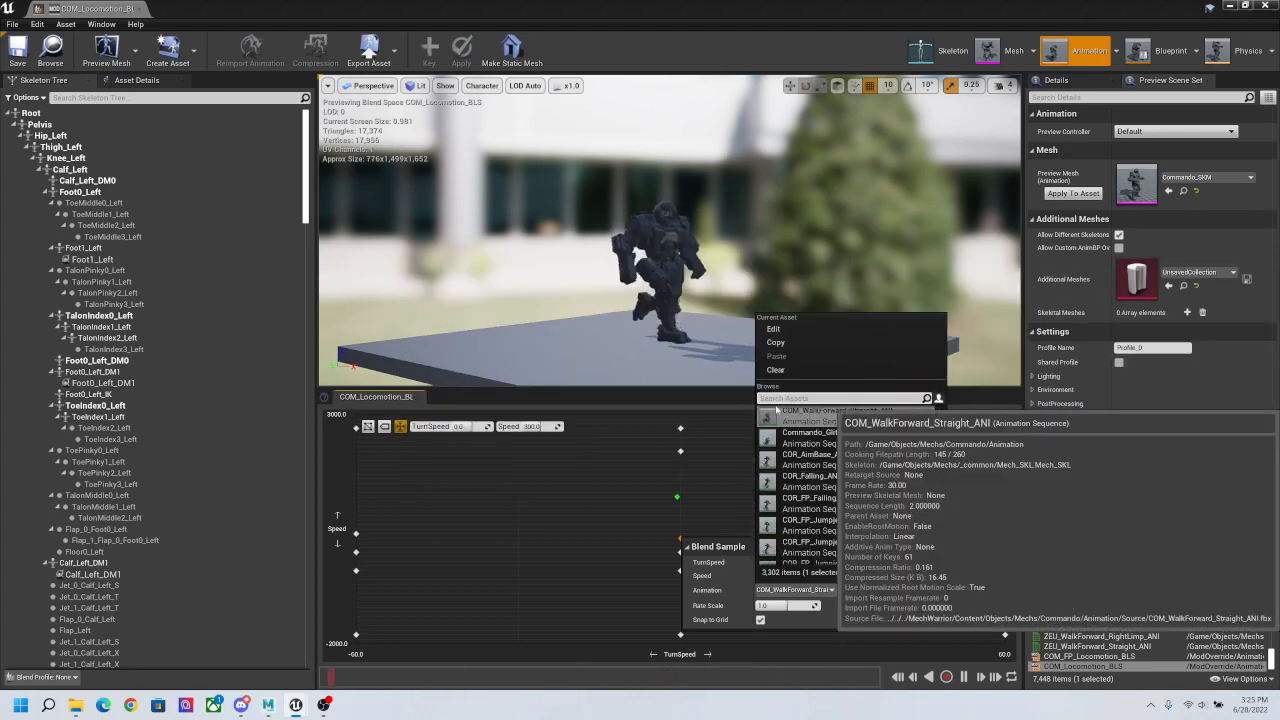
text(cmd)
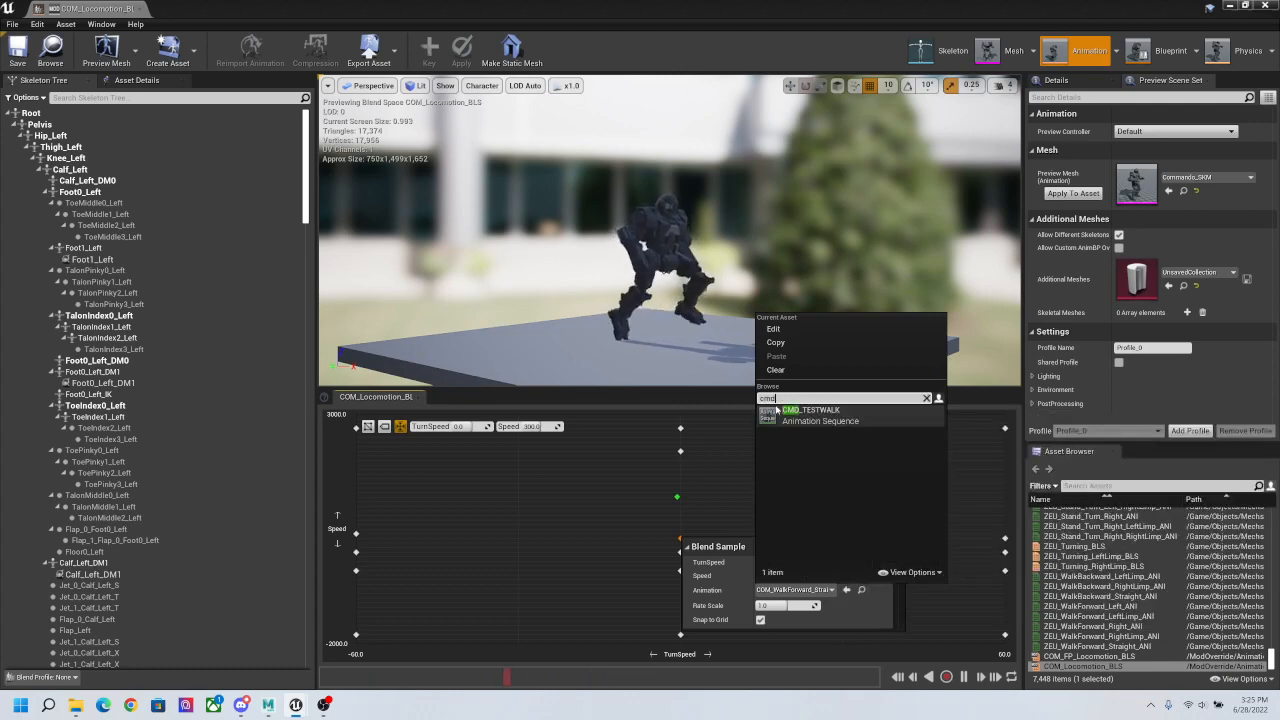
click(805, 410)
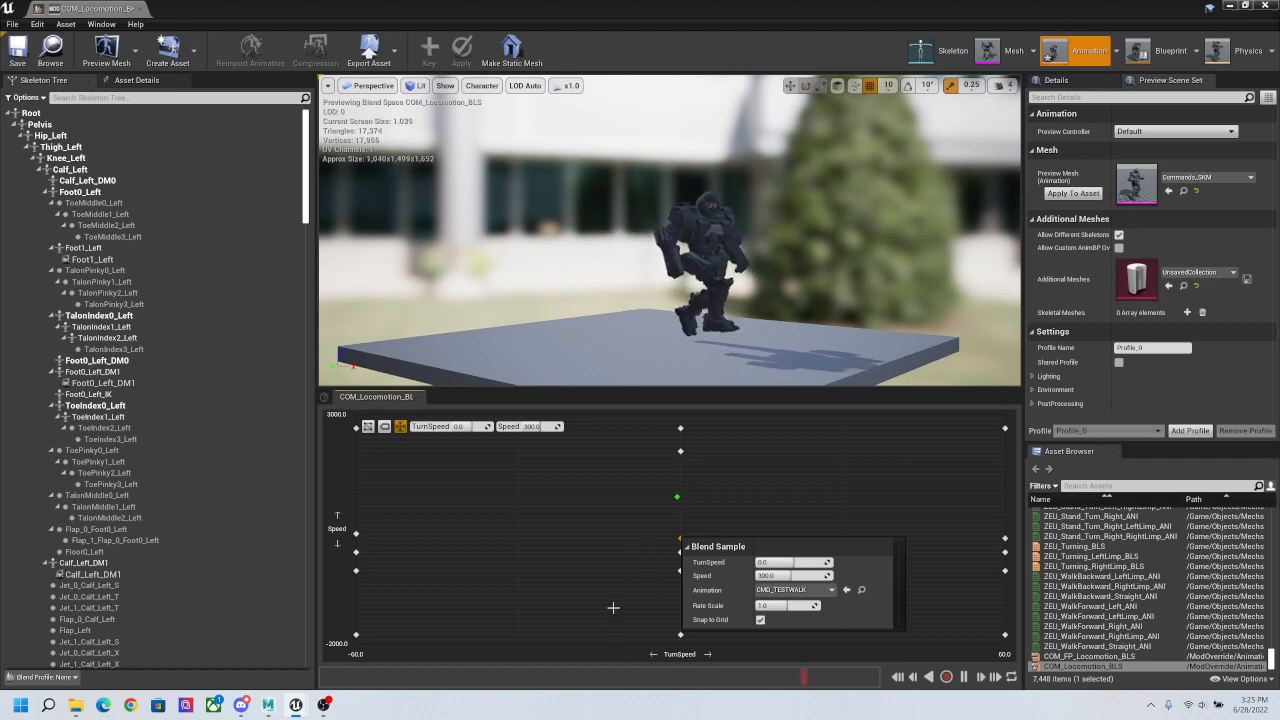
click(610, 575)
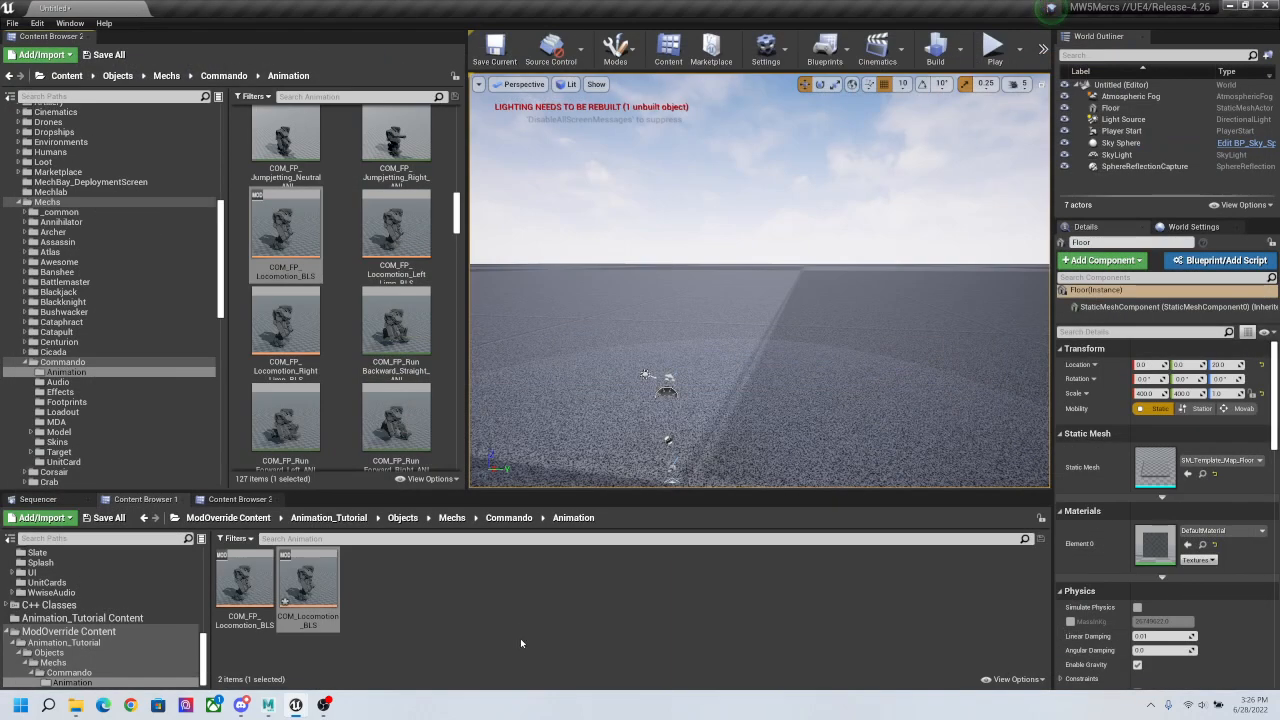
Step: Clear the asset selection and go up to the ModOverride Content root folder
click(519, 636)
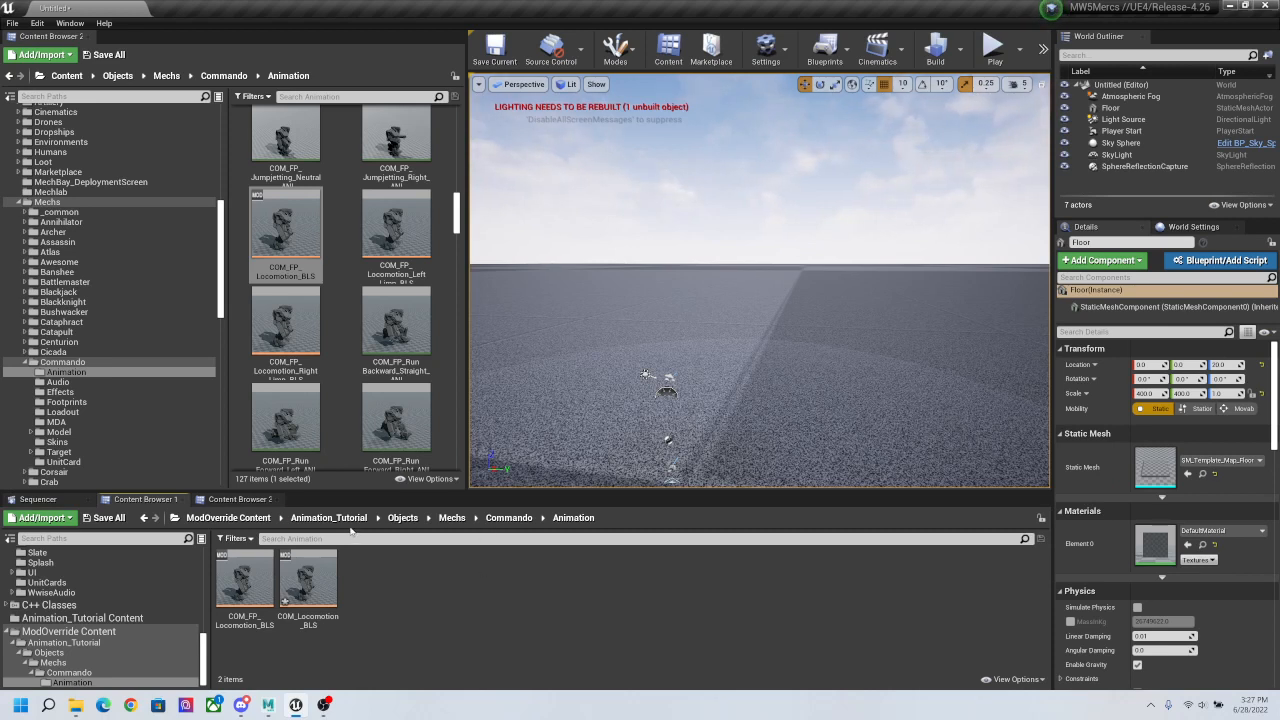
click(330, 519)
click(248, 519)
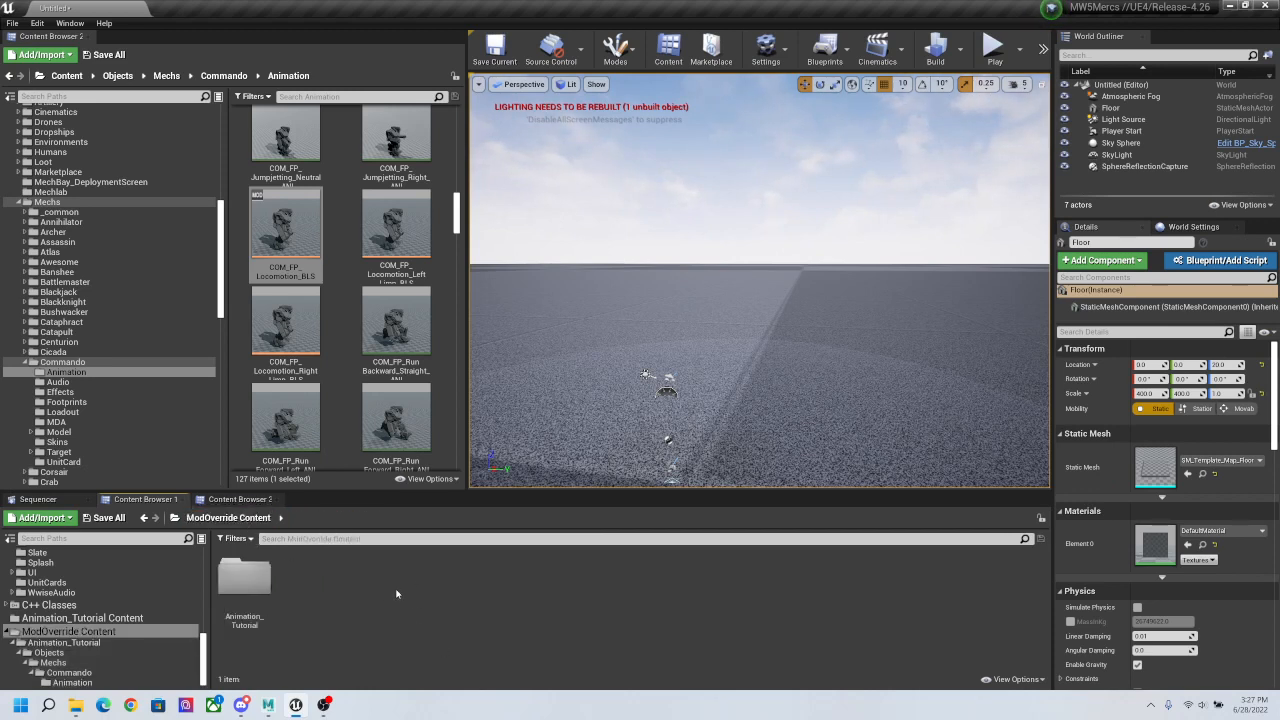
Step: Open the shared animation blueprint Mech_ABP from Content/Objects/Mechs/_common/Animation
scroll(345, 350, down, 2)
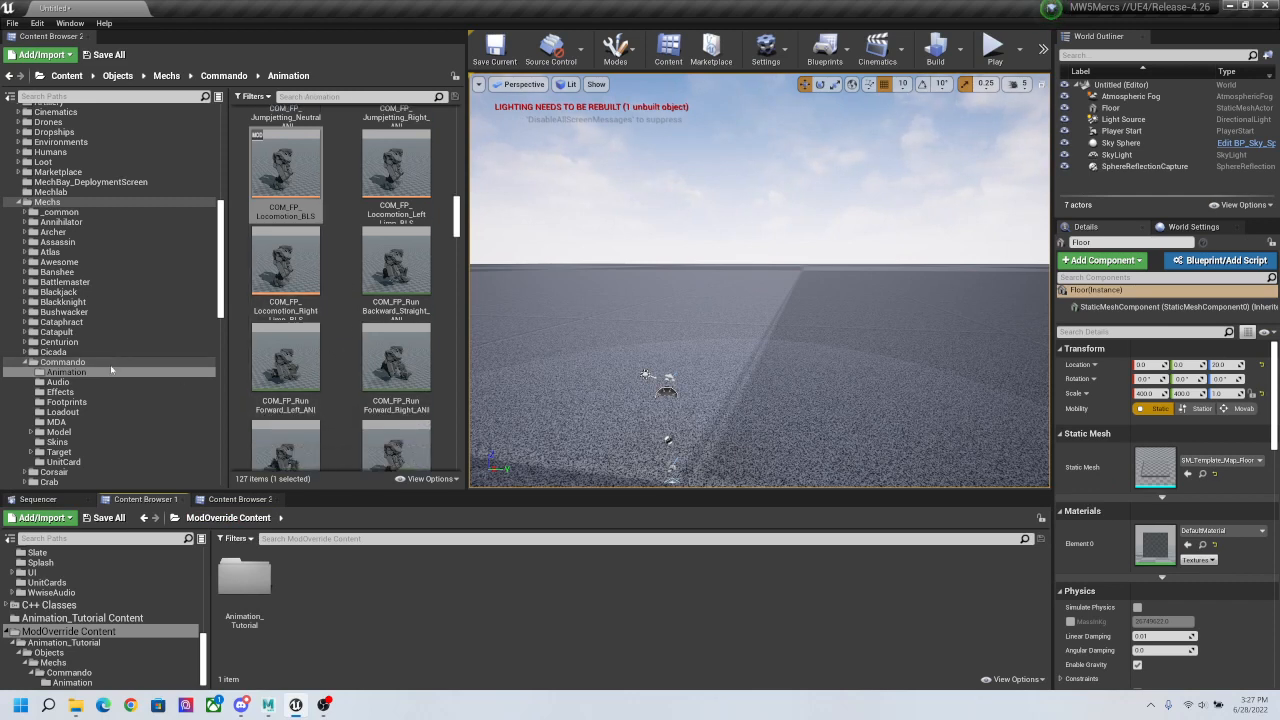
scroll(84, 275, up, 2)
click(84, 273)
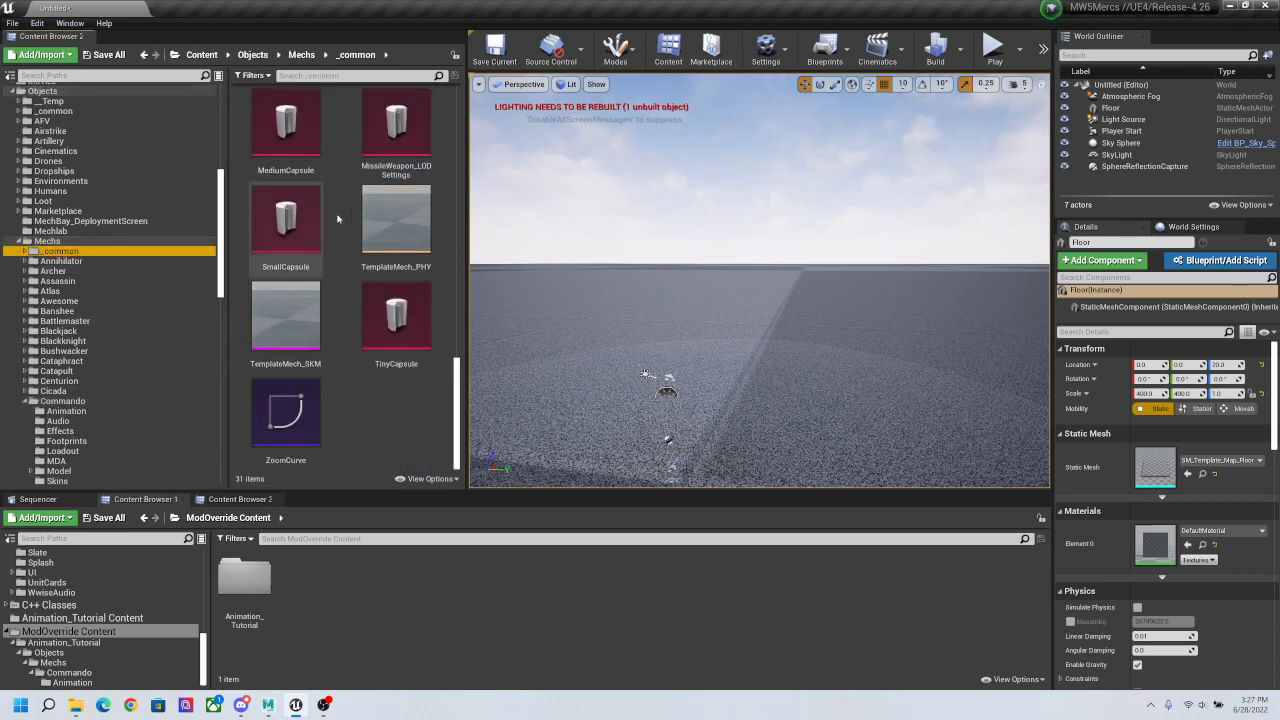
scroll(316, 277, down, 5)
scroll(316, 277, up, 6)
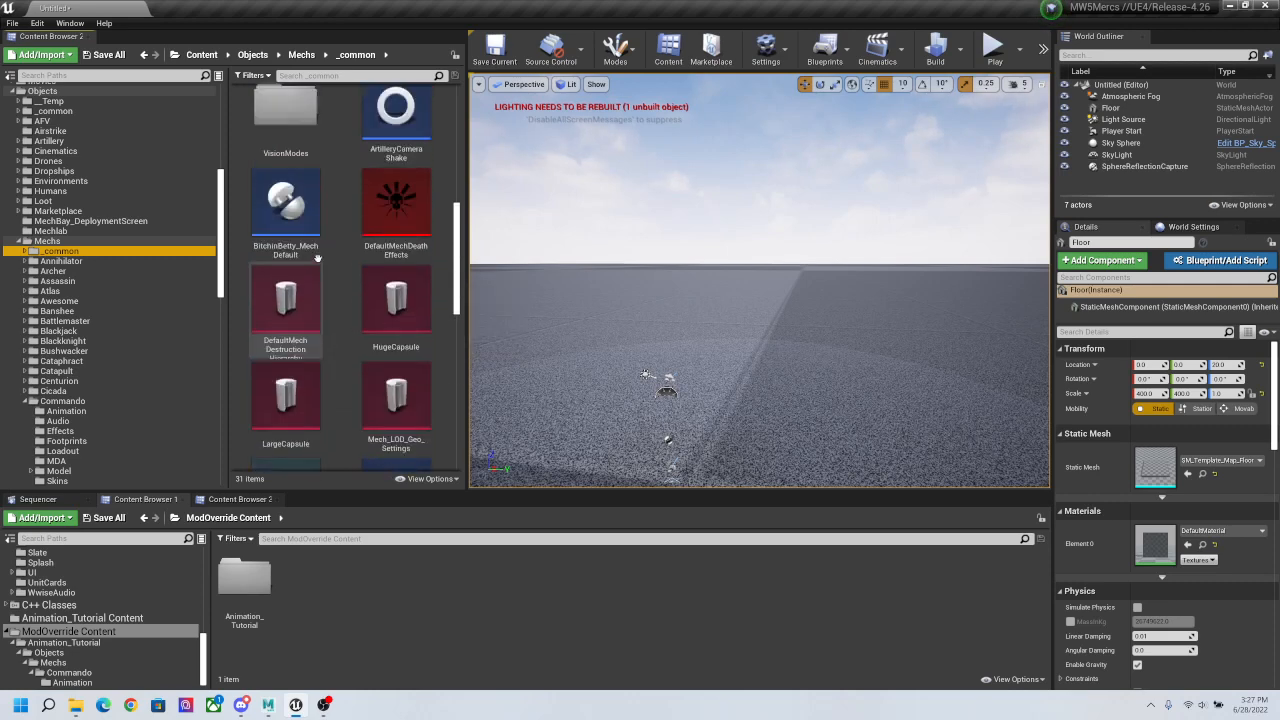
double_click(285, 122)
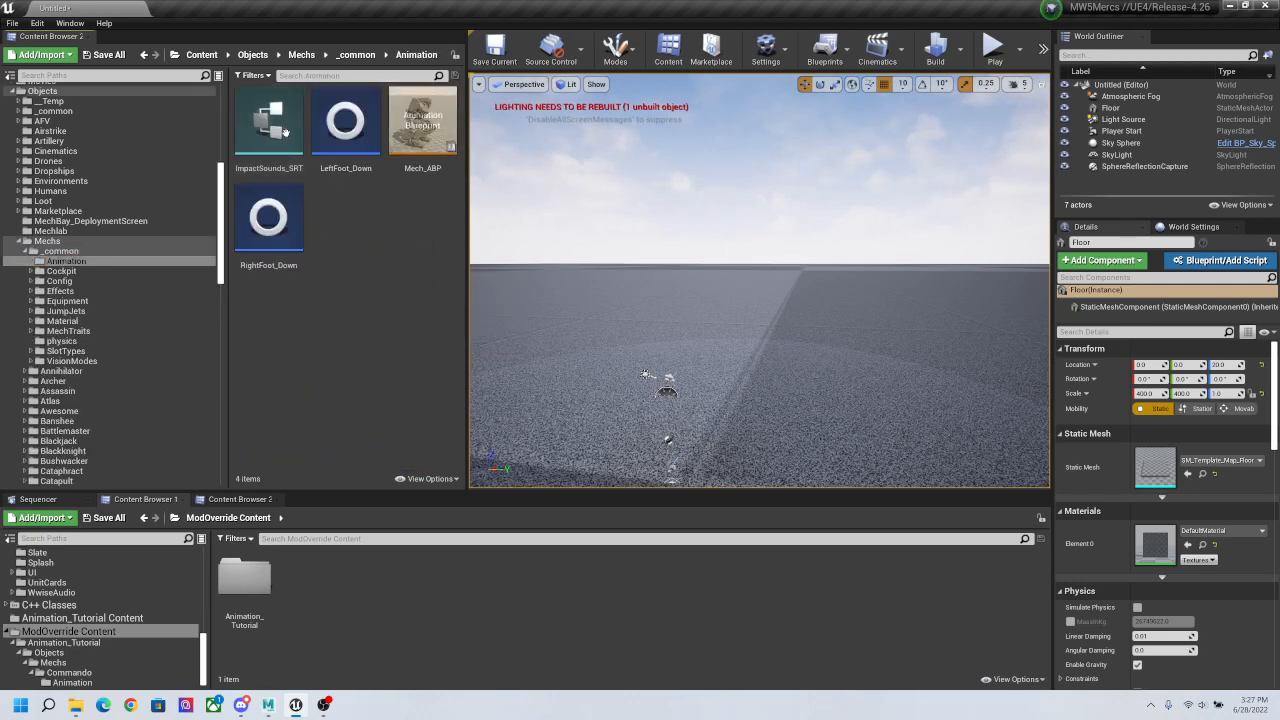
double_click(430, 122)
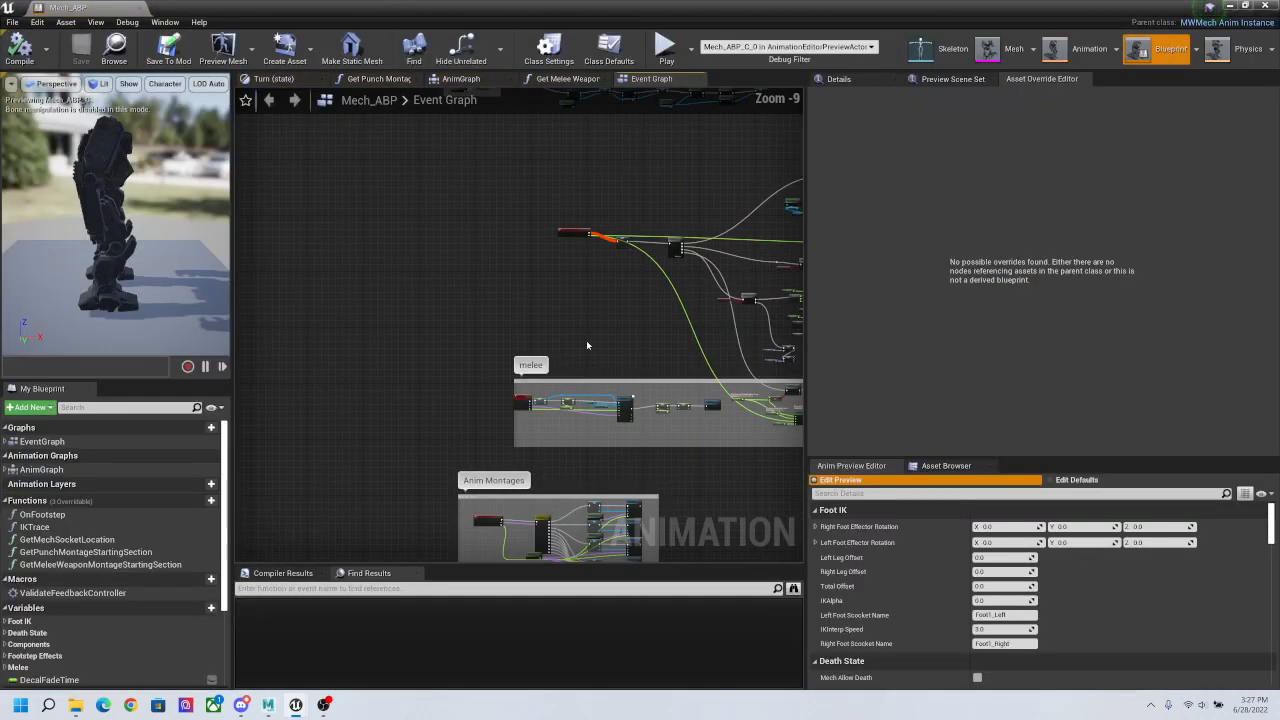
Step: Examine the melee, anim montage, footstep and IK sections of Mech_ABP's Event Graph, and close the blueprint
right_drag(587, 345, 249, 234)
right_drag(576, 263, 803, 147)
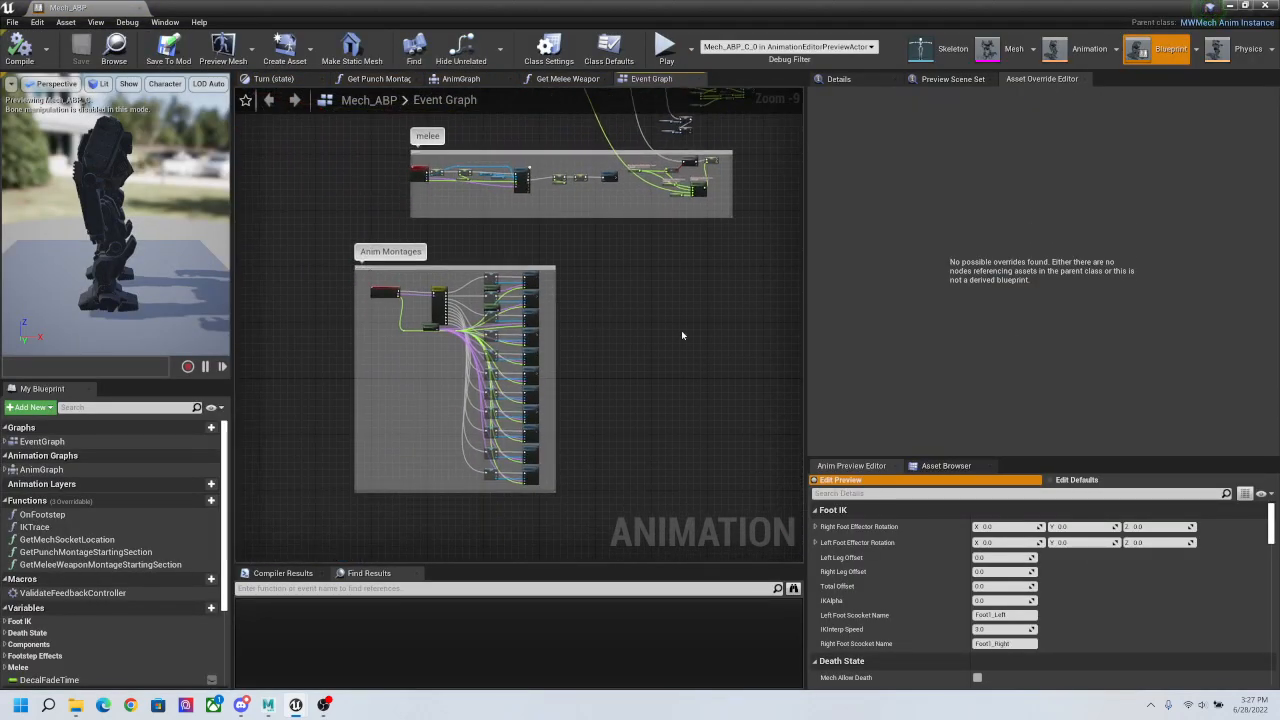
right_drag(681, 335, 512, 185)
scroll(430, 230, up, 3)
right_drag(391, 220, 341, 151)
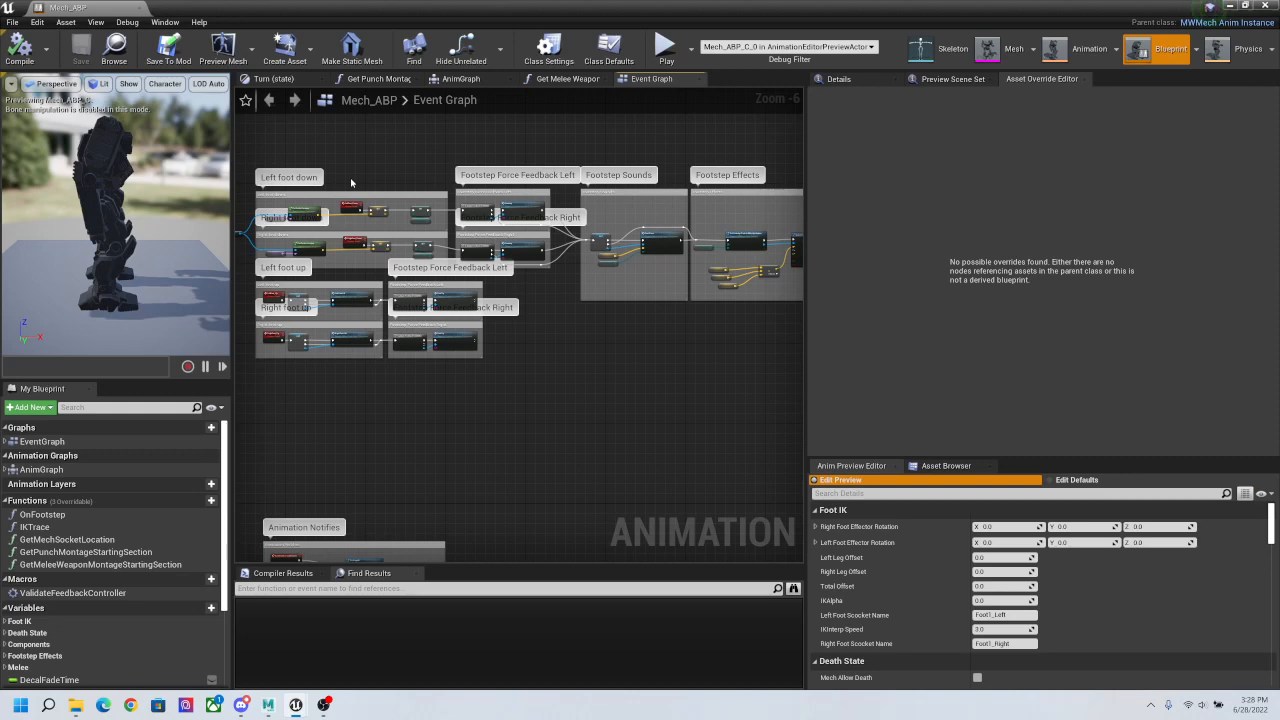
right_drag(562, 143, 296, 266)
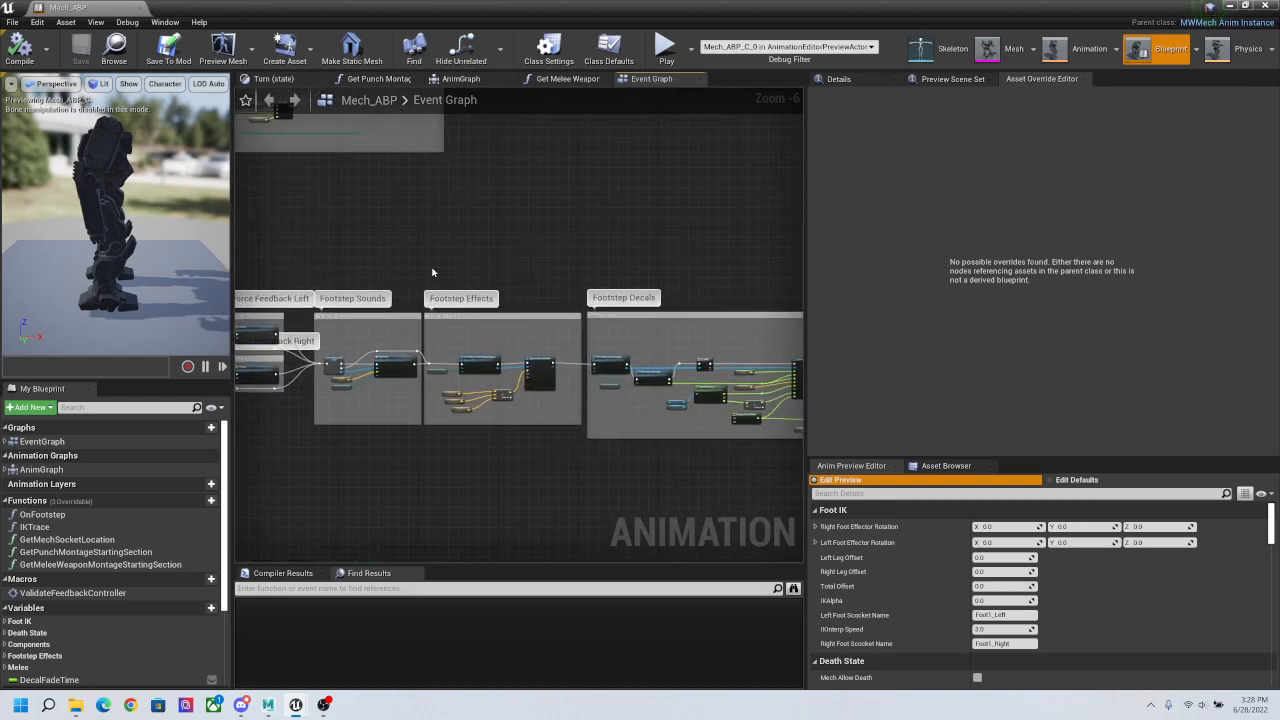
right_drag(427, 232, 651, 169)
scroll(651, 169, down, 6)
right_drag(420, 350, 350, 445)
right_drag(343, 337, 586, 429)
right_drag(283, 273, 347, 268)
scroll(347, 268, up, 3)
right_drag(380, 397, 381, 231)
right_drag(666, 515, 373, 413)
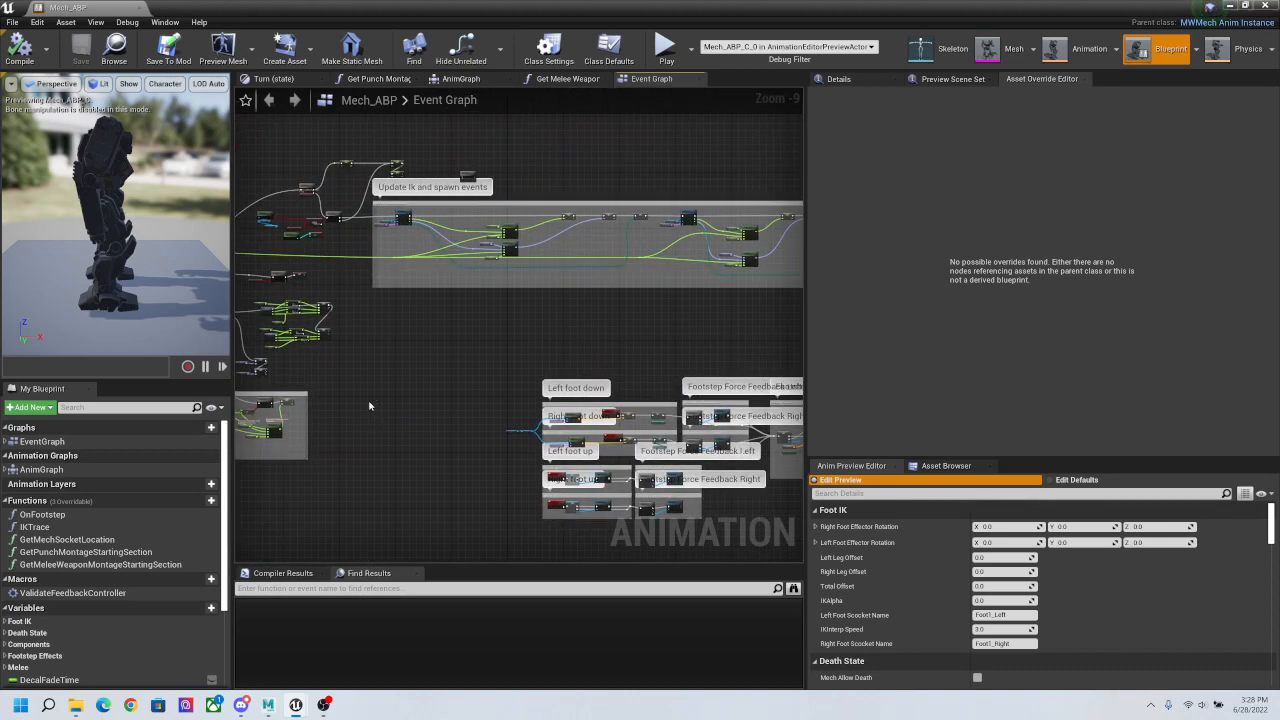
click(139, 8)
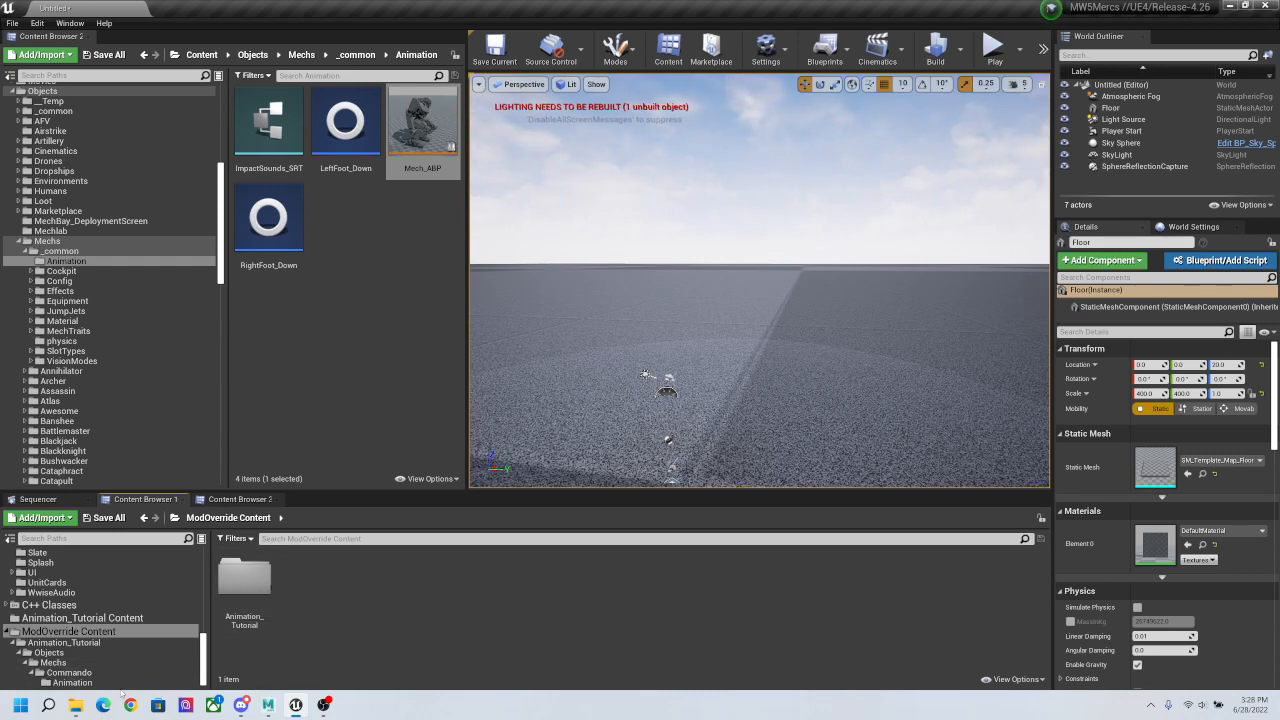
click(323, 706)
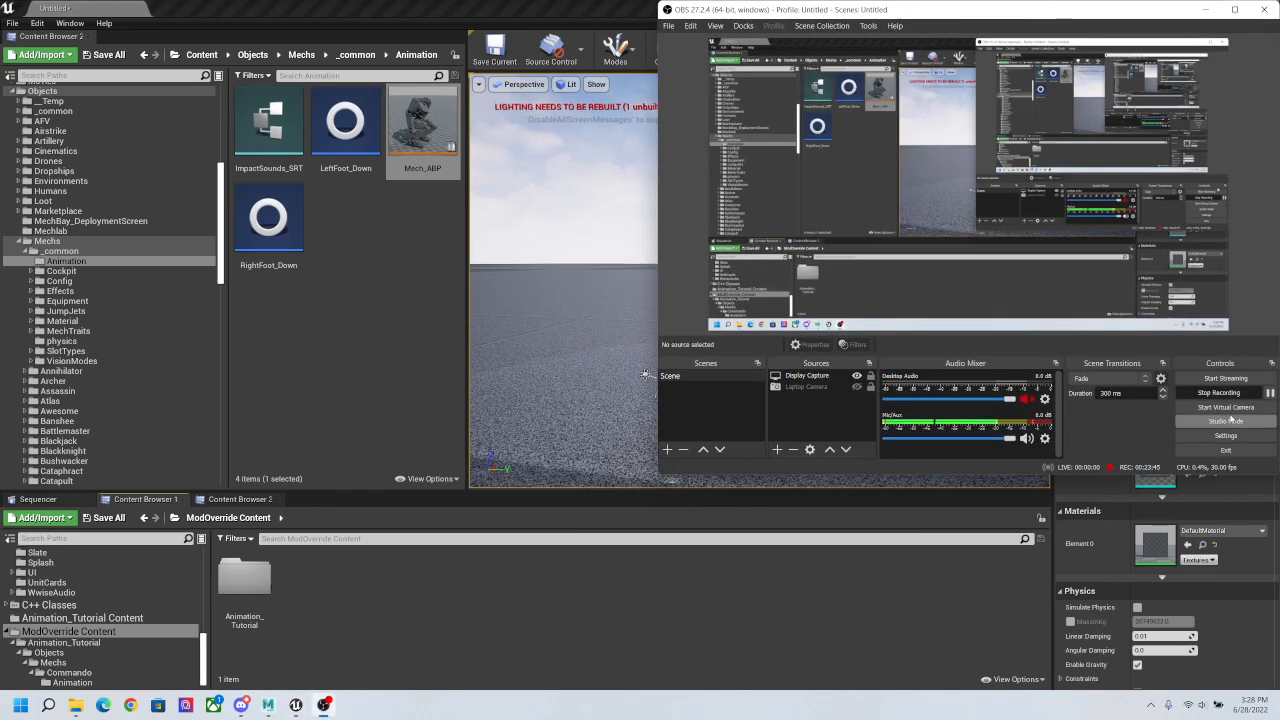